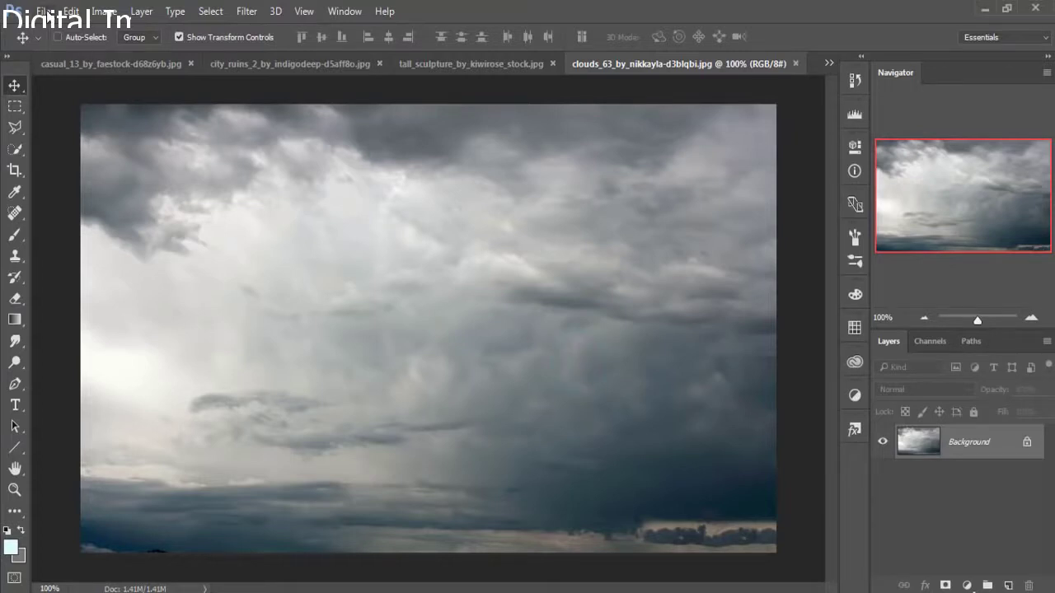
Step: Create a blank white 1280 × 720 px, 300 ppi document
left_click(49, 11)
left_click(56, 29)
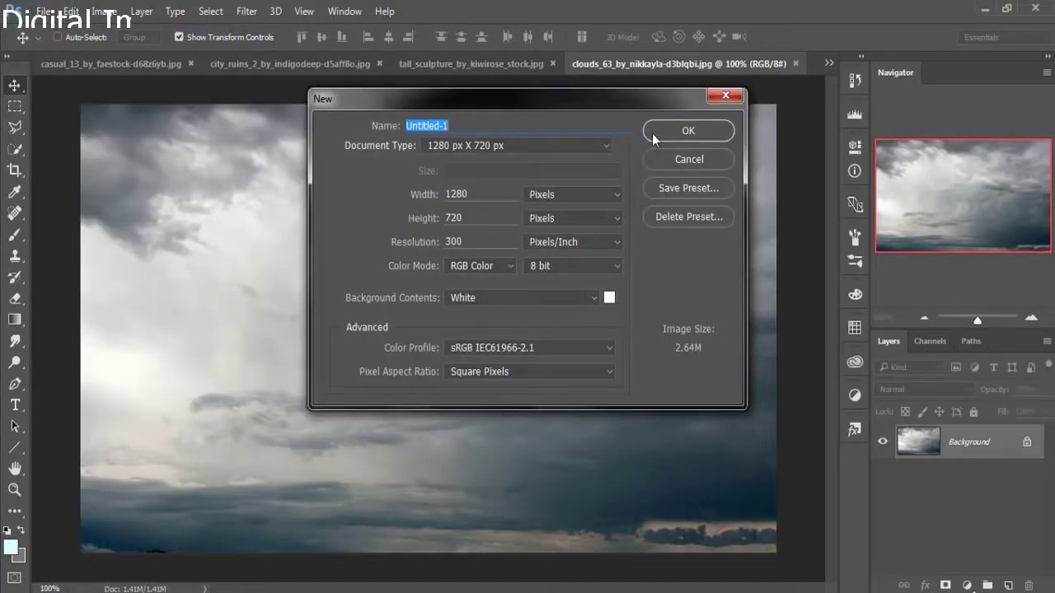
left_click(653, 132)
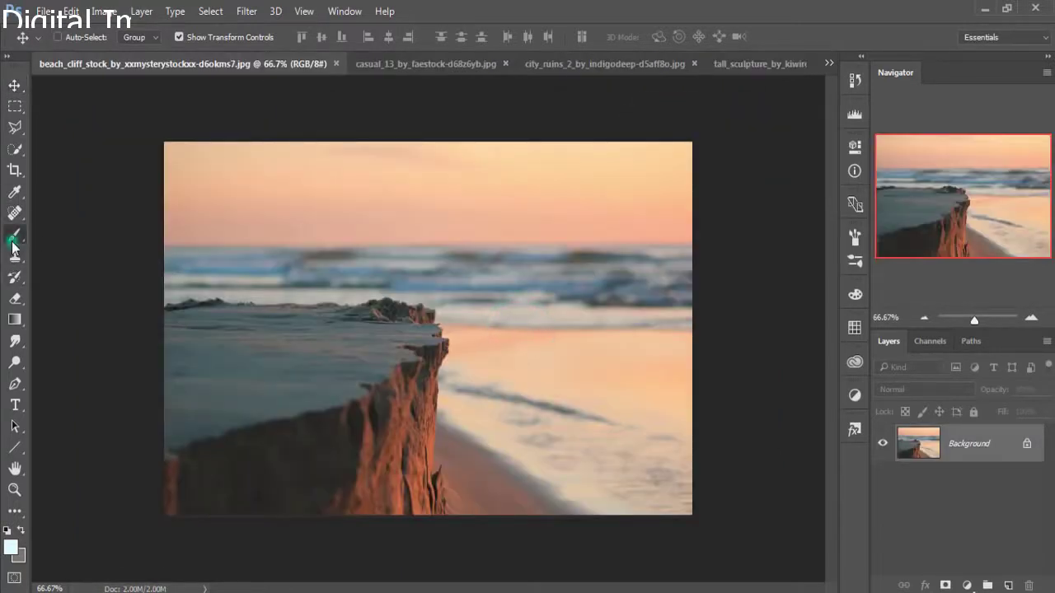
Step: Quick-select the beach photo's rock cliff and its lower sliver, then float the photo in its own window
left_click(13, 243)
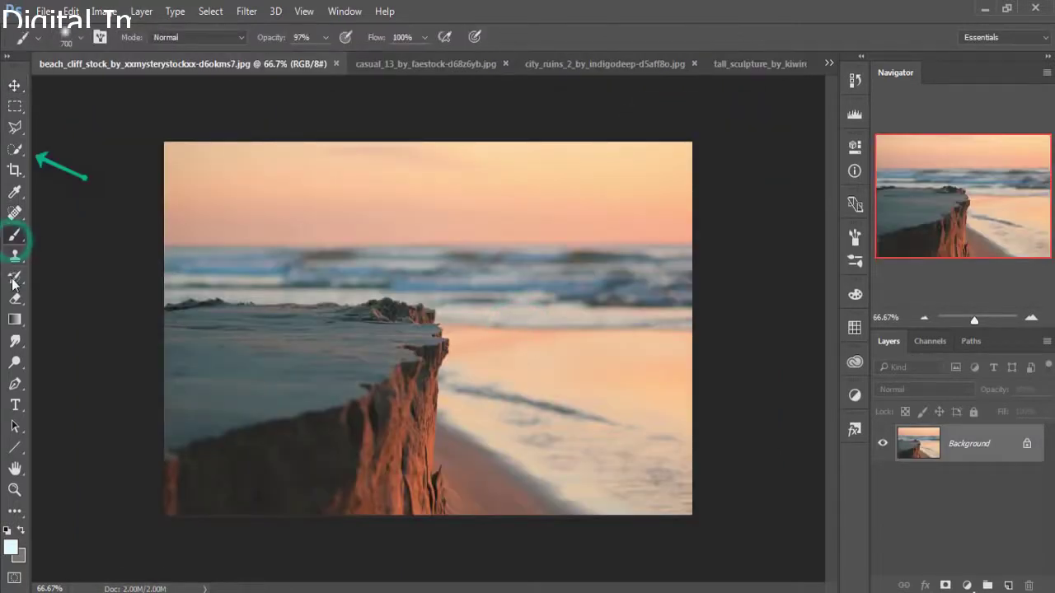
left_click(13, 151)
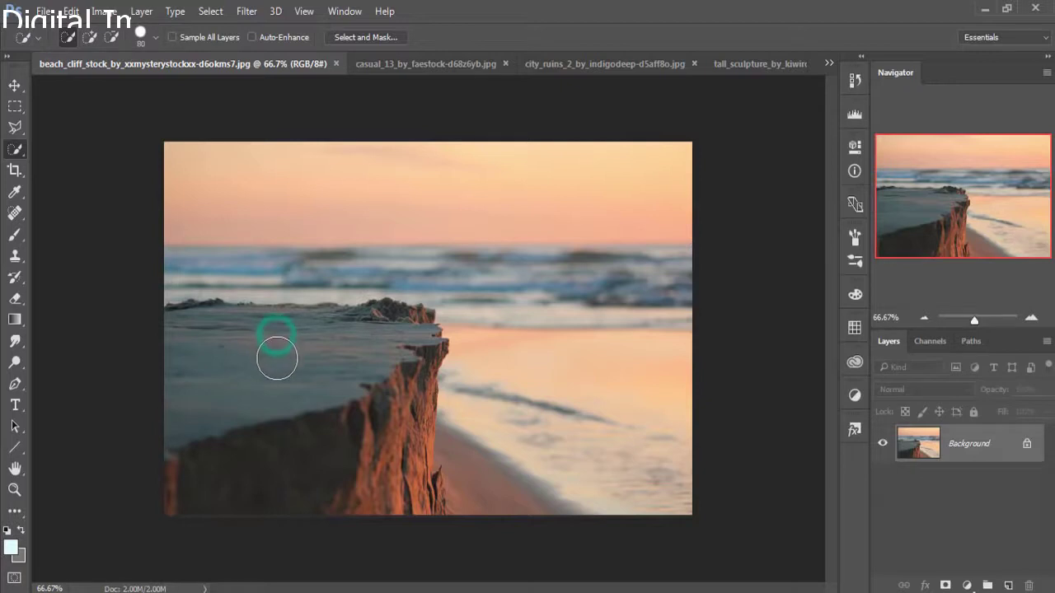
left_click_drag(278, 359, 360, 352)
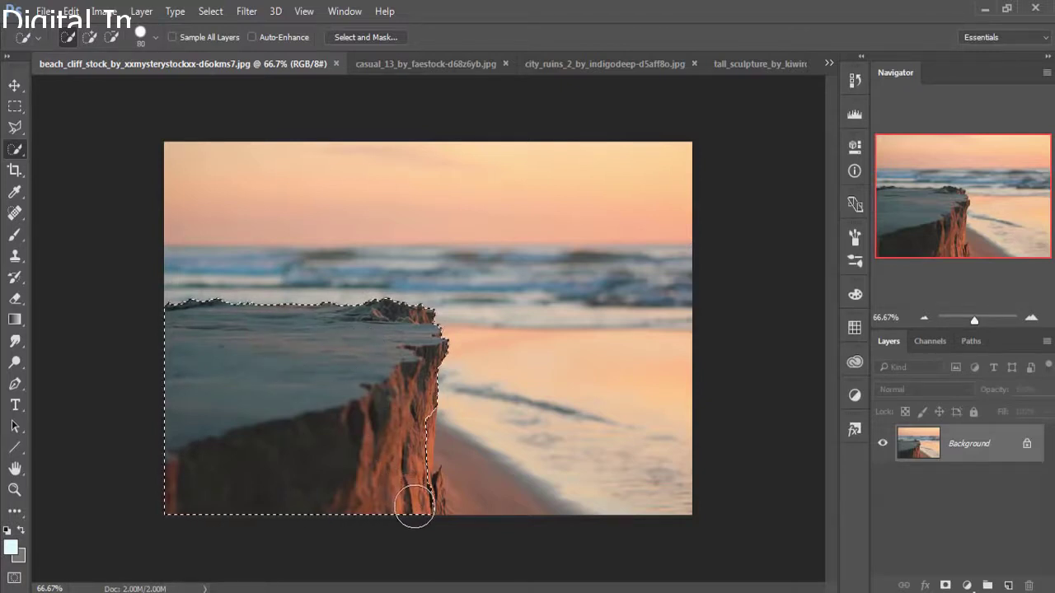
mouse_move(418, 512)
left_mouse_down()
mouse_move(408, 454)
mouse_move(420, 498)
left_mouse_up()
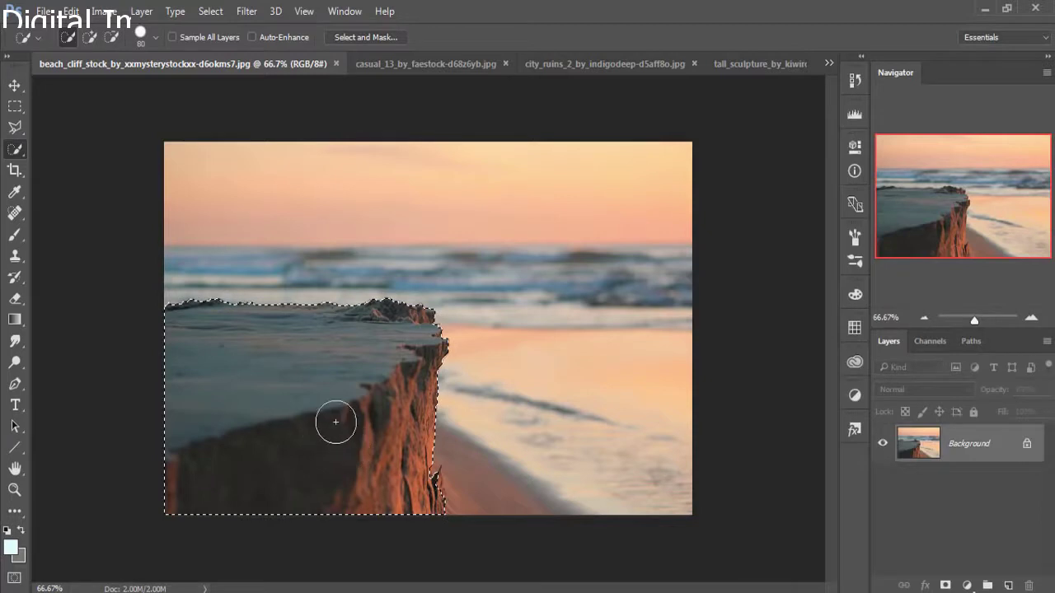
left_click(14, 85)
mouse_move(121, 65)
left_mouse_down()
mouse_move(126, 119)
mouse_move(340, 133)
left_mouse_up()
Step: Copy the selected cliff into Untitled-1 and position it at the lower left
left_click(824, 63)
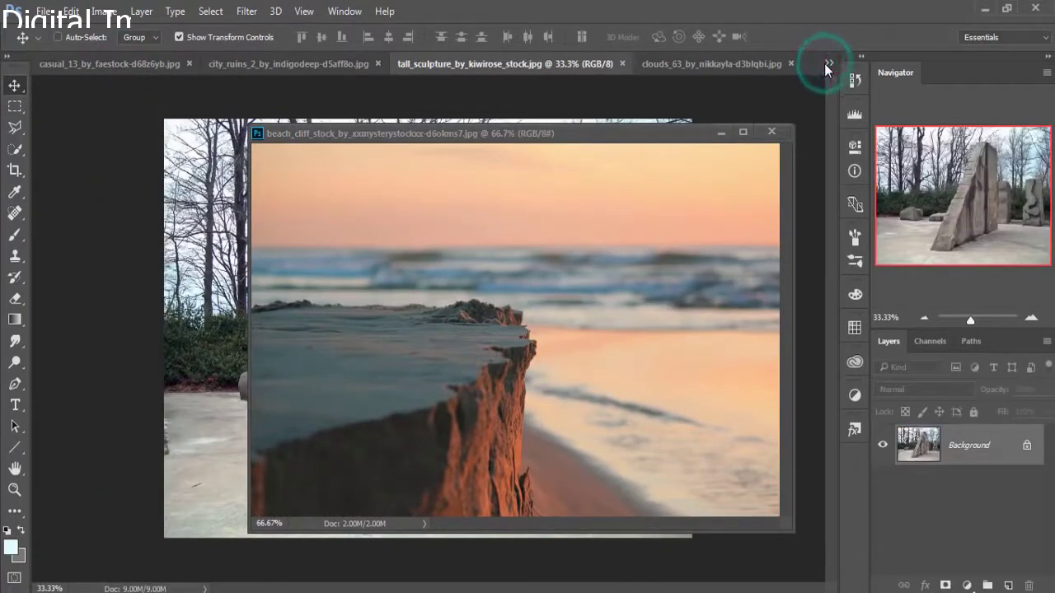
left_click(826, 64)
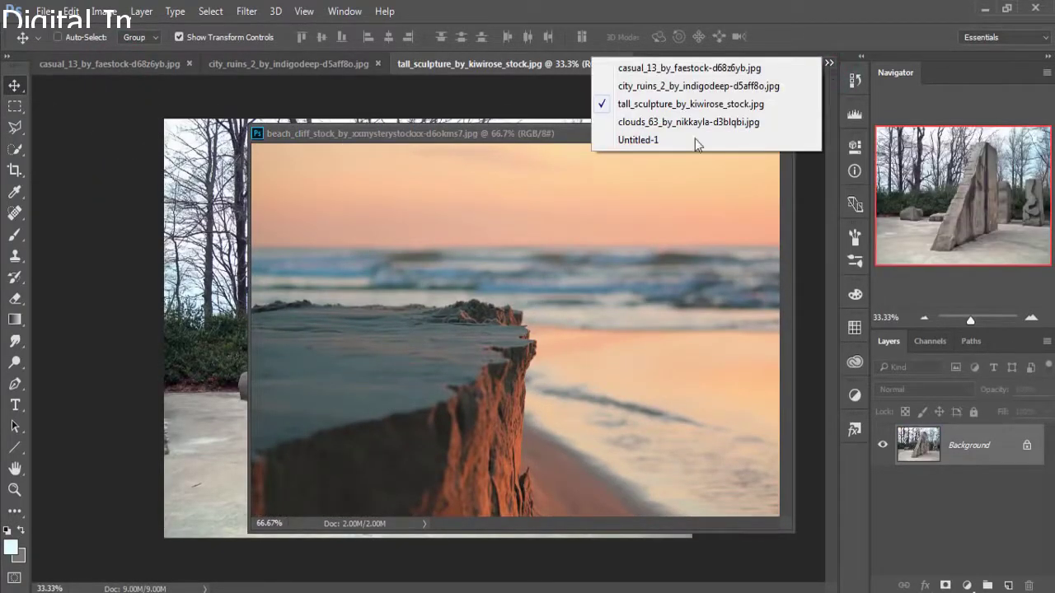
left_click(636, 140)
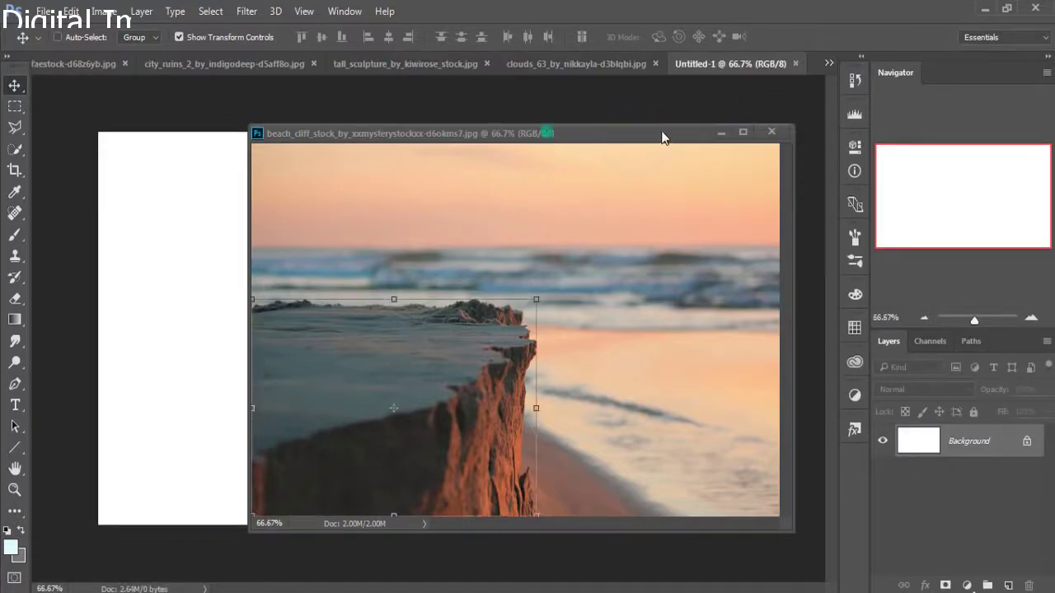
left_click_drag(544, 140, 738, 140)
left_click_drag(625, 341, 271, 332)
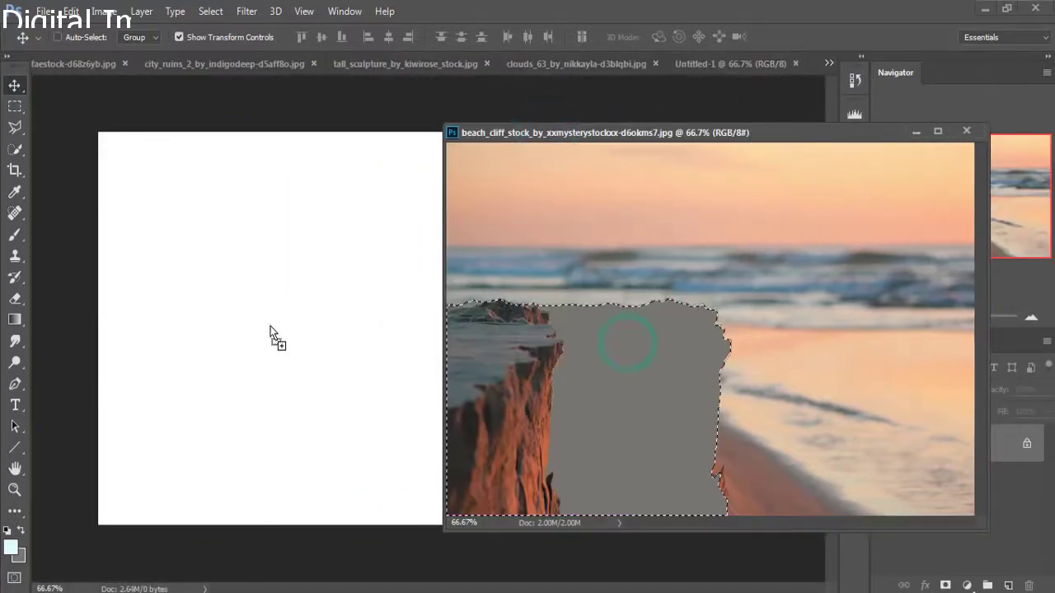
left_click(914, 133)
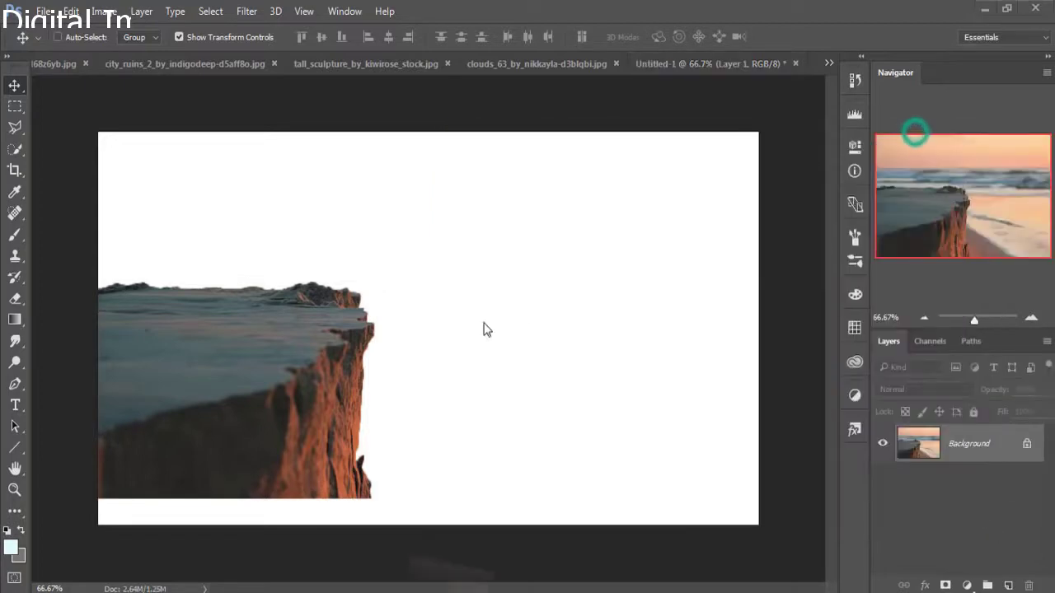
mouse_move(298, 356)
left_mouse_down()
mouse_move(344, 437)
mouse_move(335, 453)
left_mouse_up()
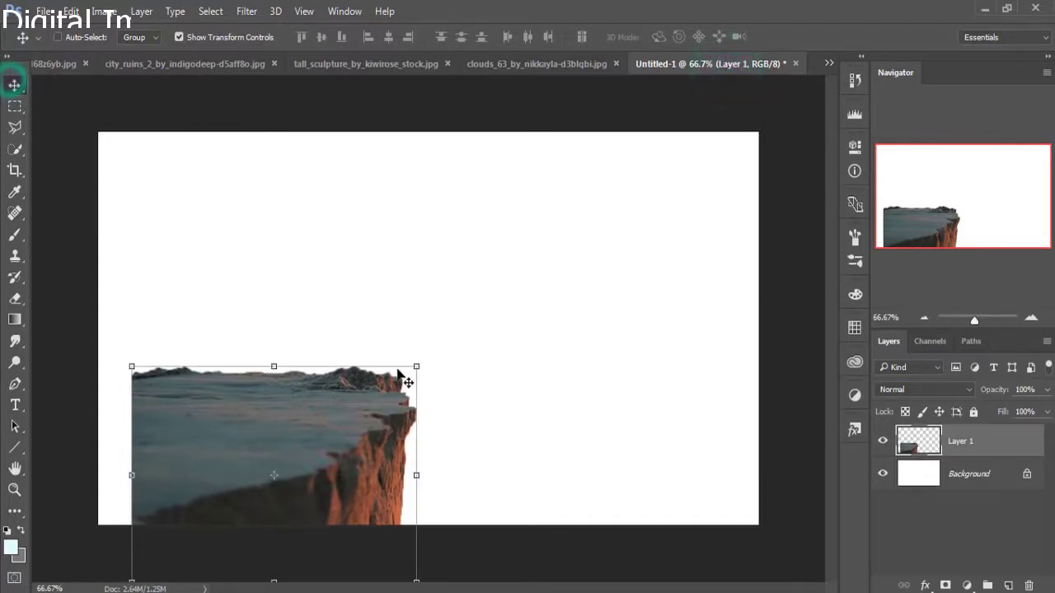
Step: Scale the cliff to about 87%, then bring up the city ruins image
left_click_drag(414, 371, 404, 401)
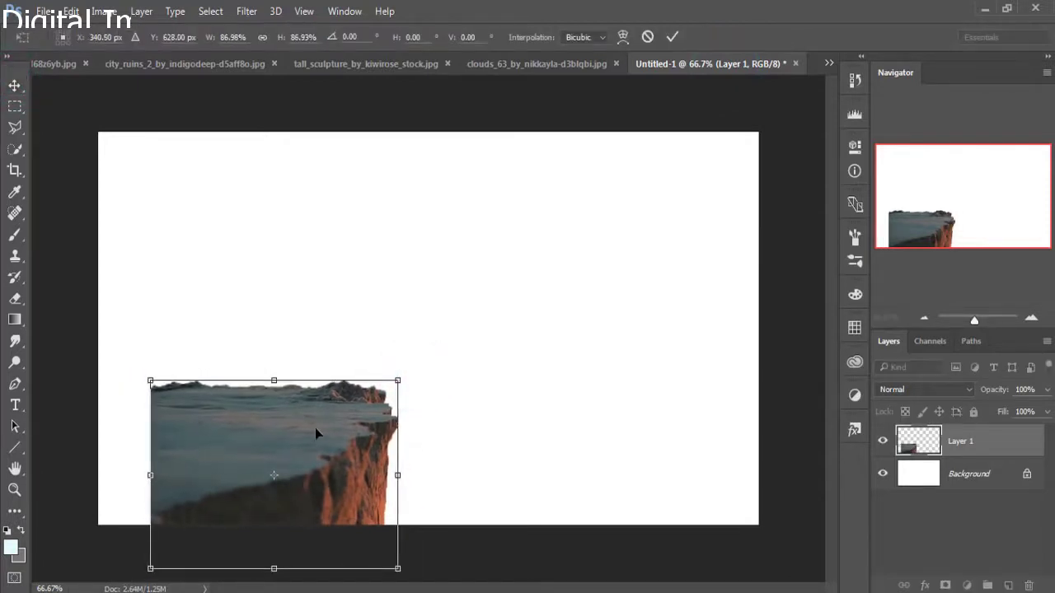
left_click(673, 36)
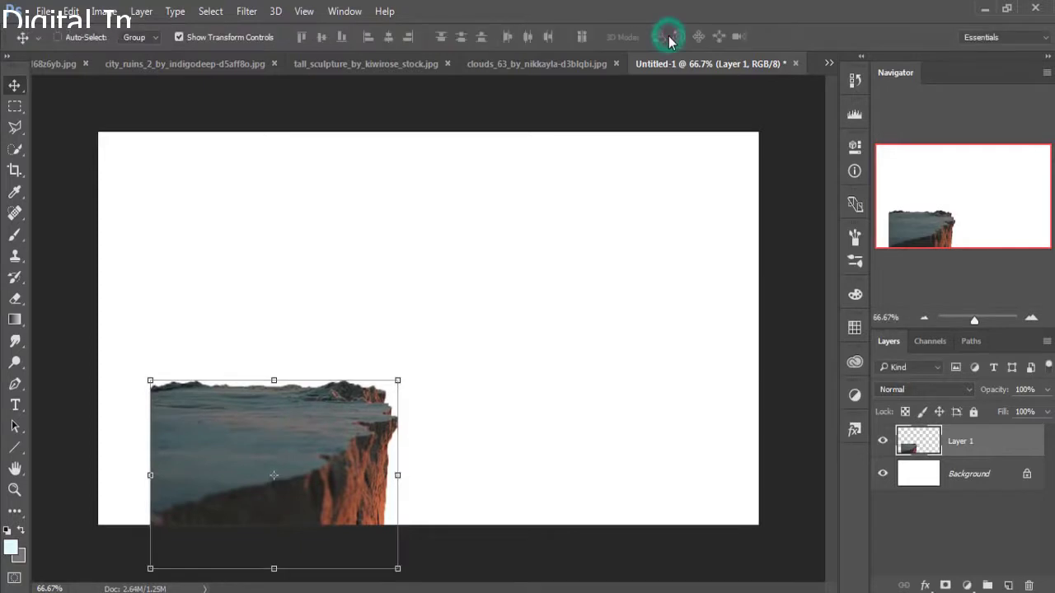
left_click(829, 63)
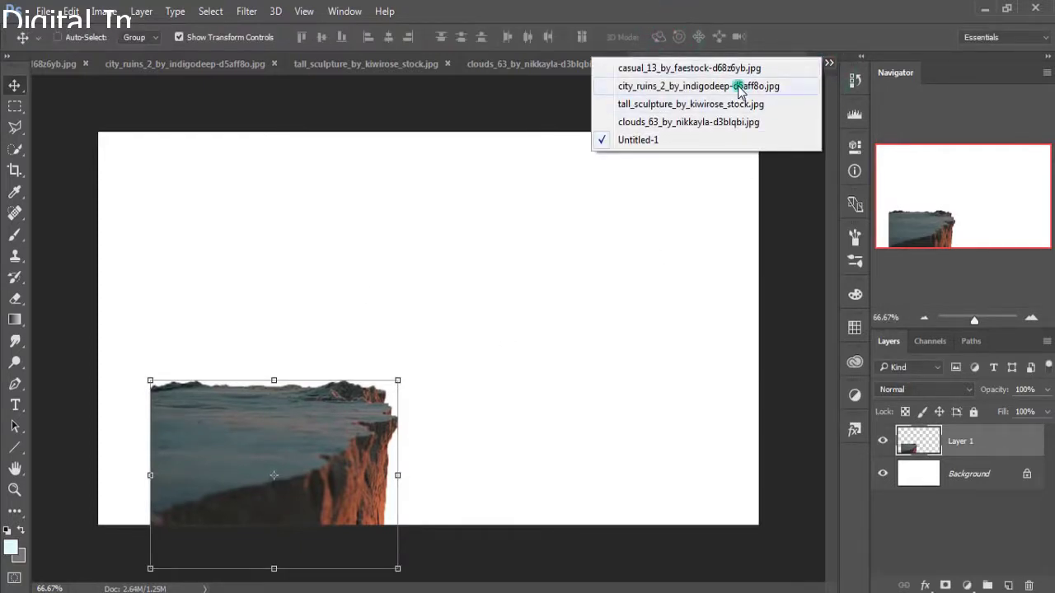
left_click(739, 88)
Step: Switch to the tall sculpture photo and zoom in, ready to draw with the Pen tool
left_click(829, 64)
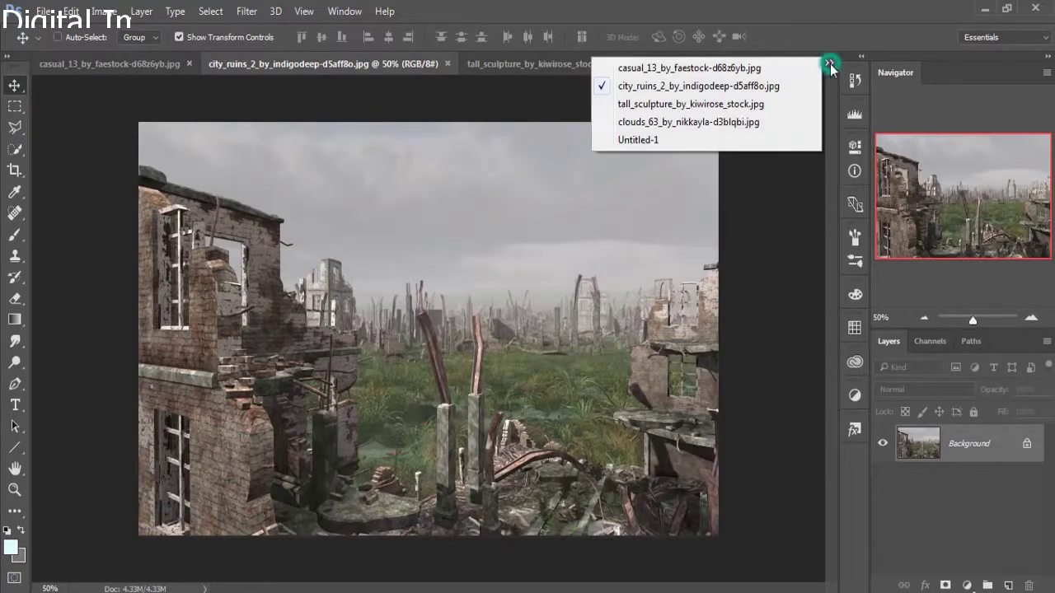
left_click(741, 104)
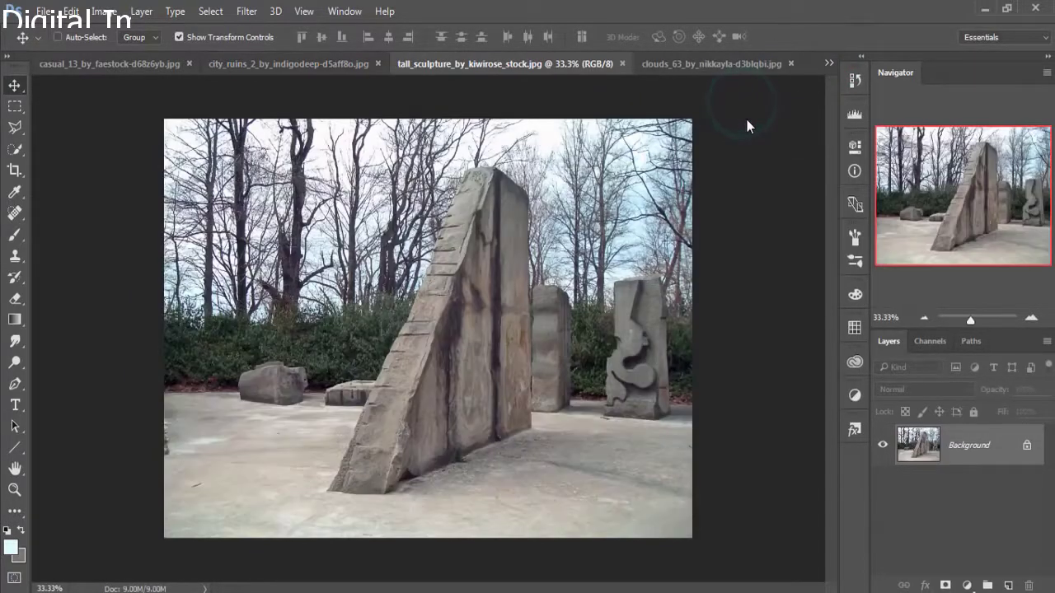
left_click(15, 384)
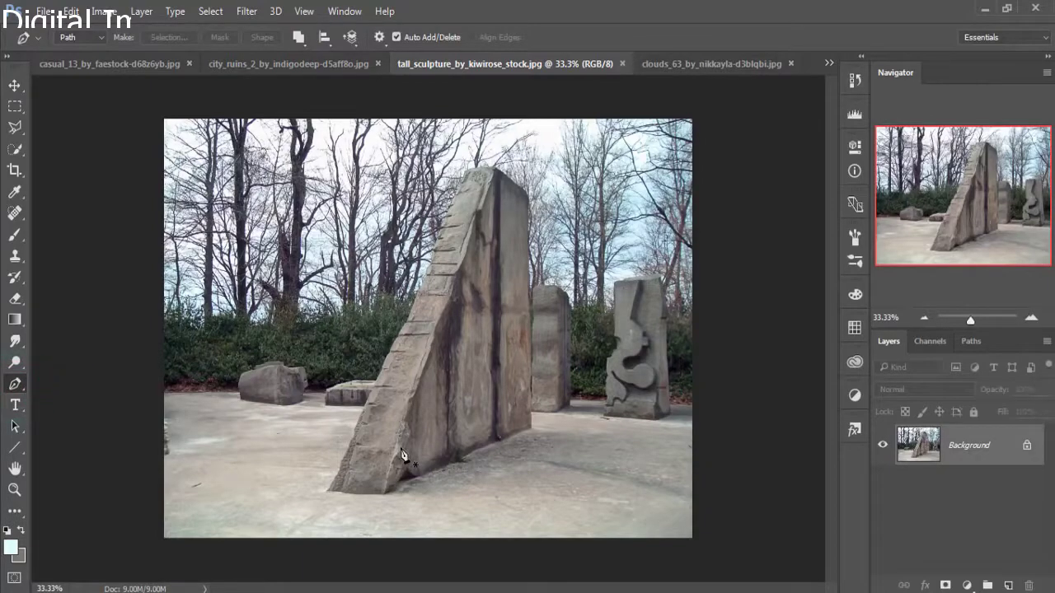
scroll(402, 455, "up", 1)
scroll(387, 462, "up", 1)
scroll(374, 468, "up", 1)
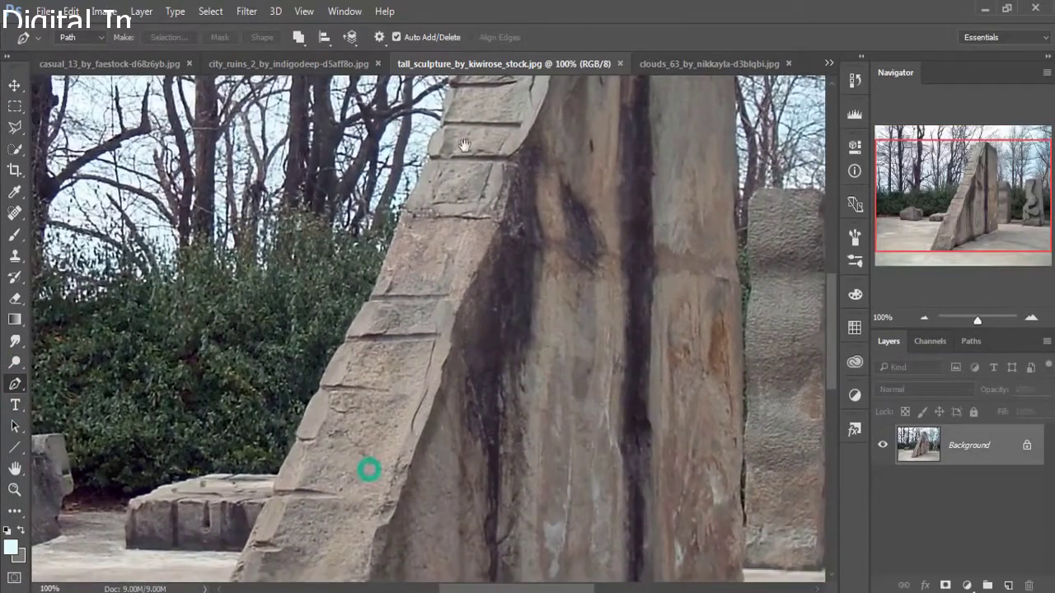
scroll(365, 466, "down", 5)
Step: Place pen anchors from the bottom edge up the monolith's left edge to its top corner
left_click(180, 495)
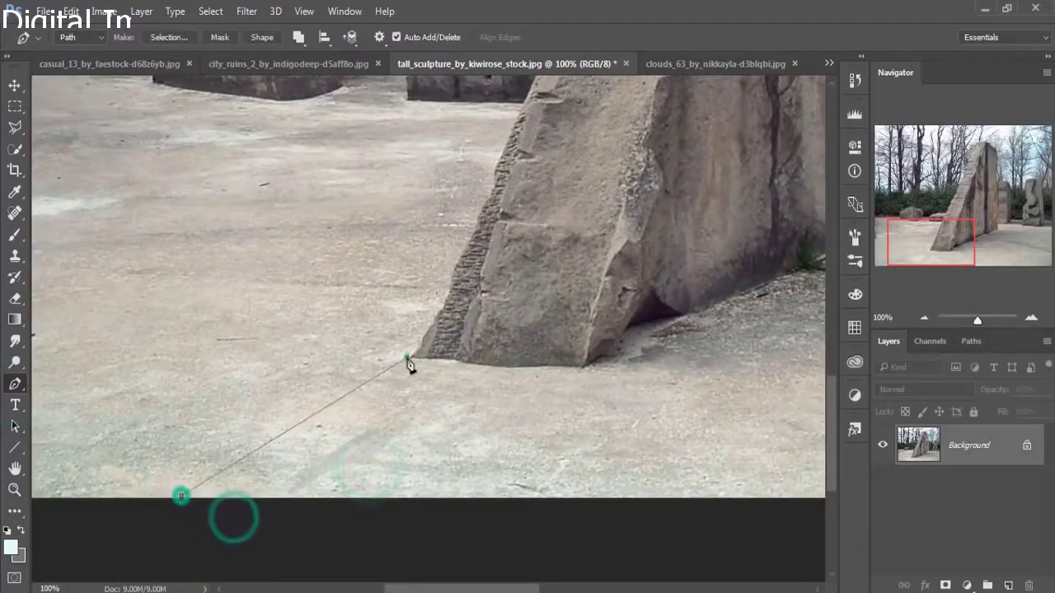
left_click(412, 354)
left_click(447, 283)
left_click(486, 173)
scroll(494, 165, "up", 3)
left_click(504, 327)
left_click(569, 192)
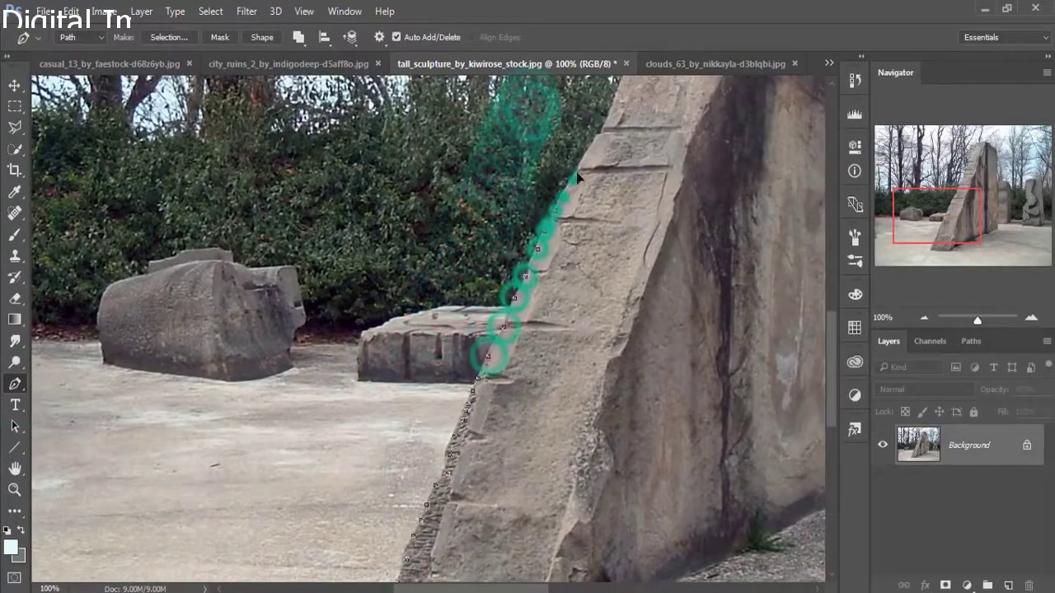
left_click(590, 145)
left_click(610, 103)
scroll(610, 103, "up", 3)
left_click(566, 329)
left_click(589, 285)
left_click(608, 228)
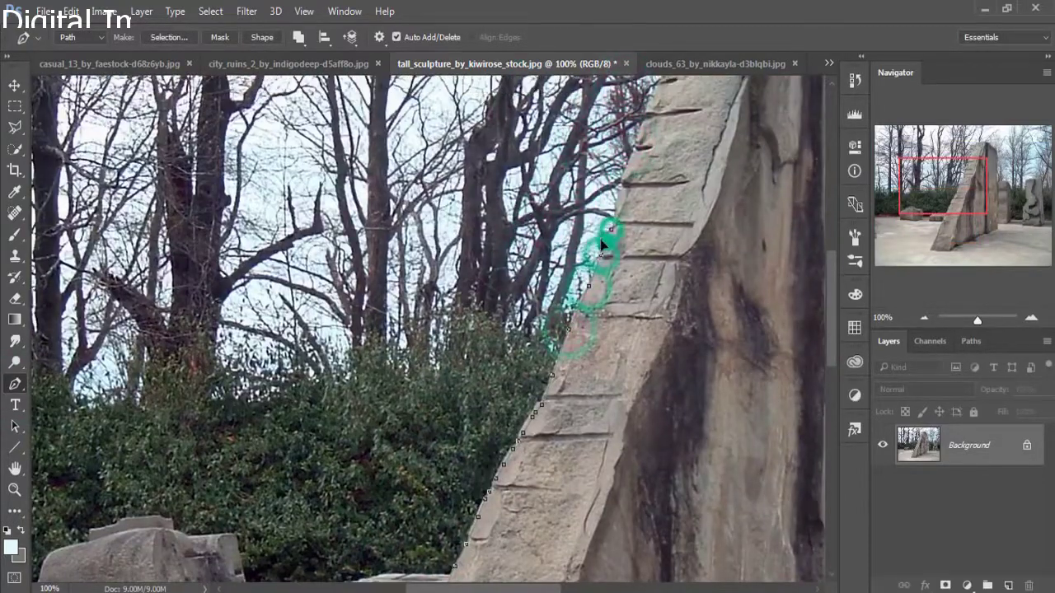
left_click(626, 200)
left_click(646, 125)
scroll(646, 125, "up", 3)
left_click(610, 301)
left_click(637, 243)
left_click(661, 186)
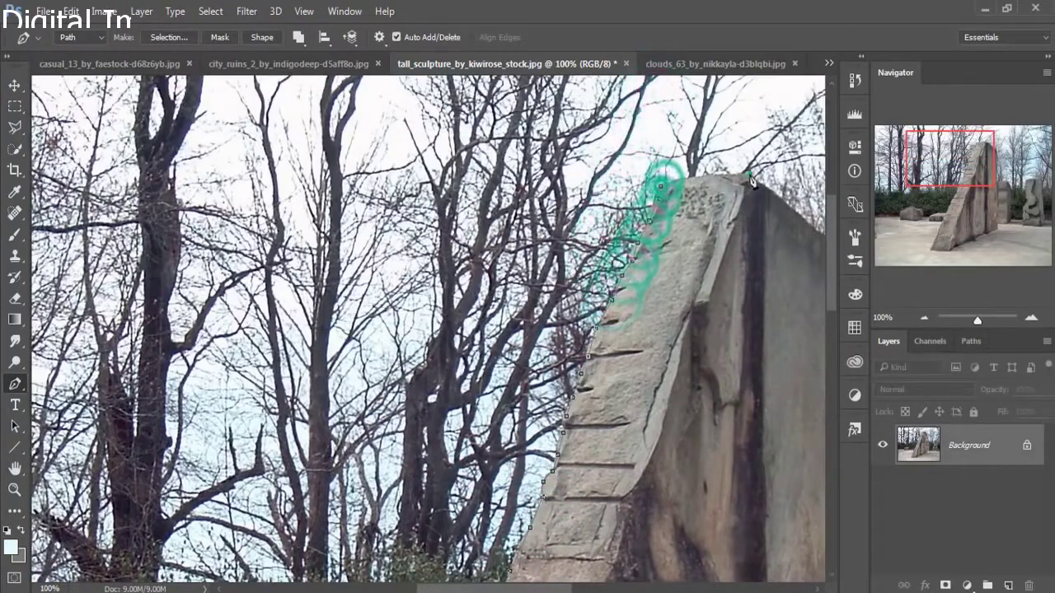
Step: Finish the path down the monolith's right side and around the ground, then fit to view
left_click_drag(749, 180, 542, 294)
scroll(512, 372, "down", 3)
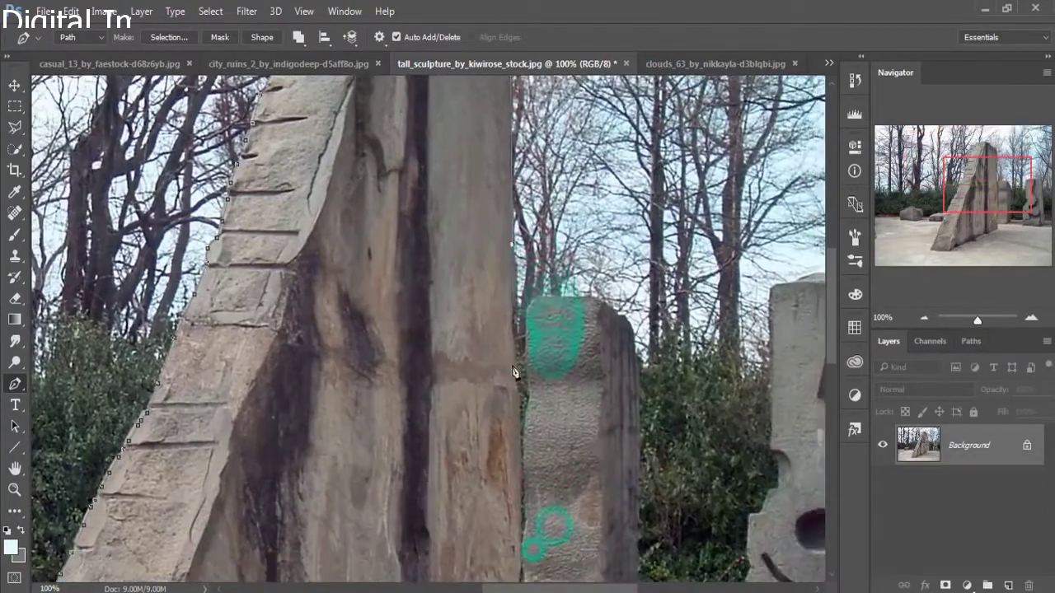
scroll(524, 478, "down", 3)
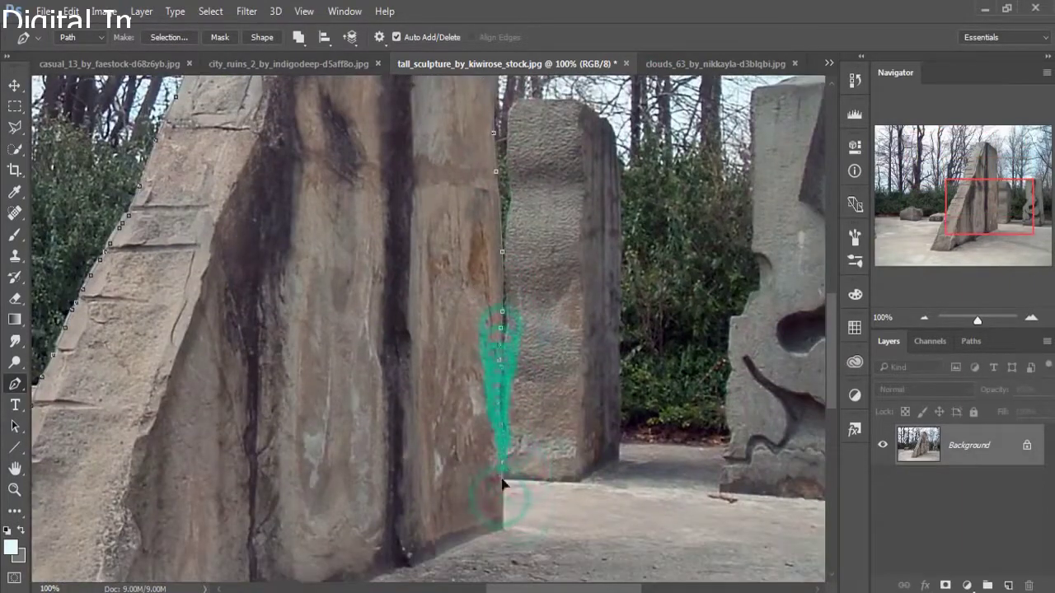
left_click(506, 532)
left_click(789, 539)
scroll(789, 540, "right", 5)
left_click(623, 424)
scroll(623, 424, "down", 5)
left_click(701, 436)
scroll(701, 437, "left", 10)
left_click(47, 424)
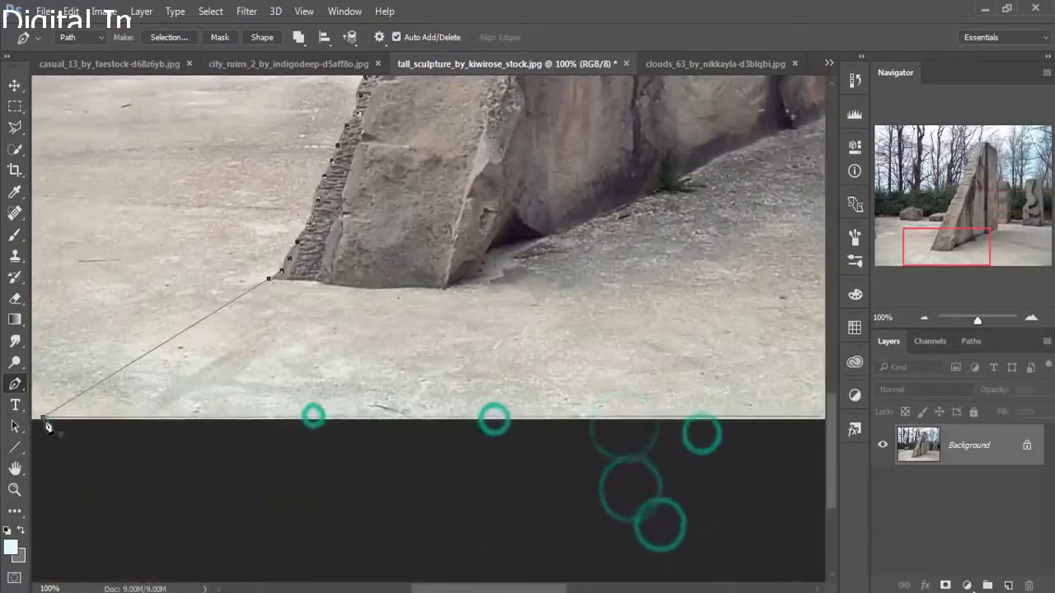
key("ctrl+0")
Step: Convert the pen path to an unfeathered selection and float the sculpture photo
right_click(458, 309)
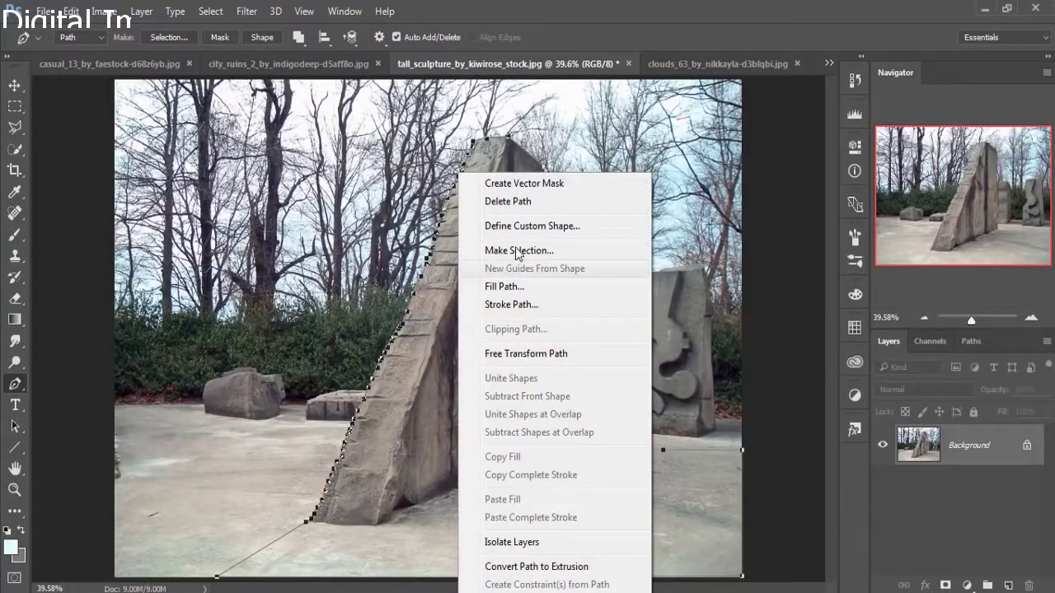
left_click(520, 250)
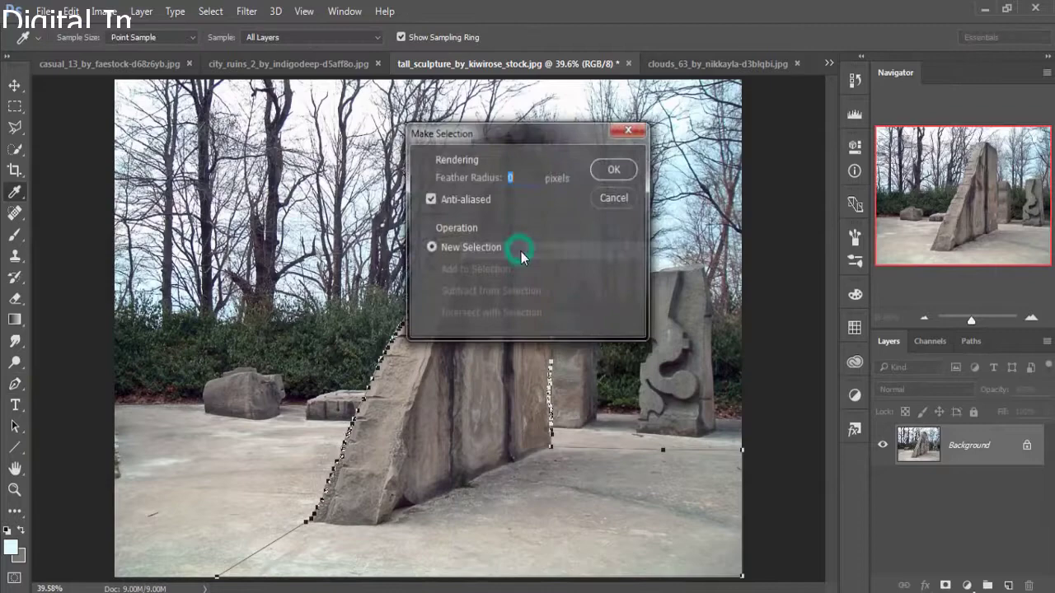
left_click(617, 172)
left_click(8, 84)
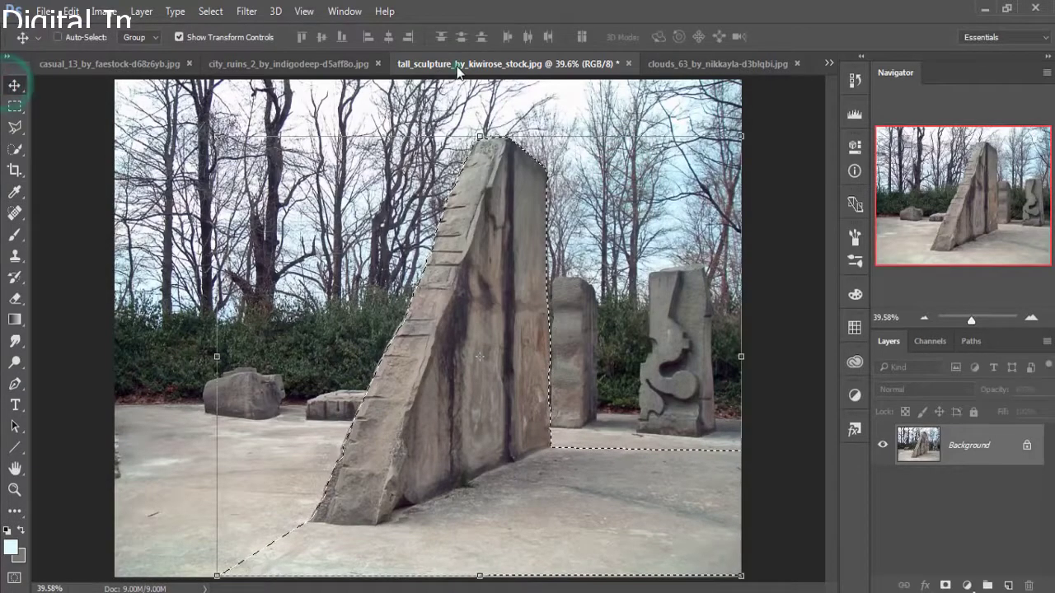
left_click_drag(456, 66, 457, 146)
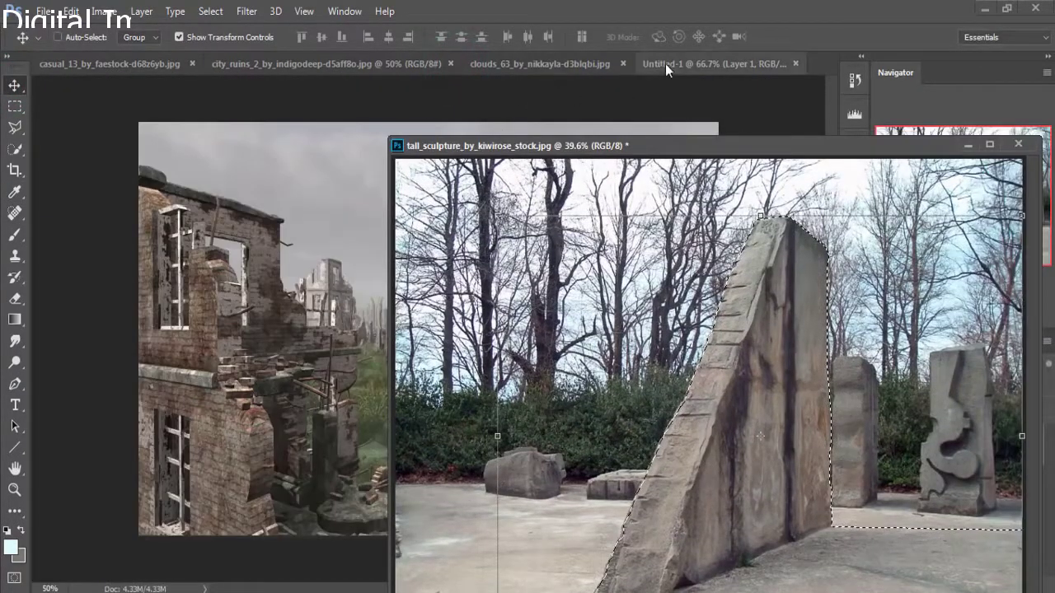
Step: Drag the cut-out monolith into Untitled-1 and scale it down on the left
left_click(665, 64)
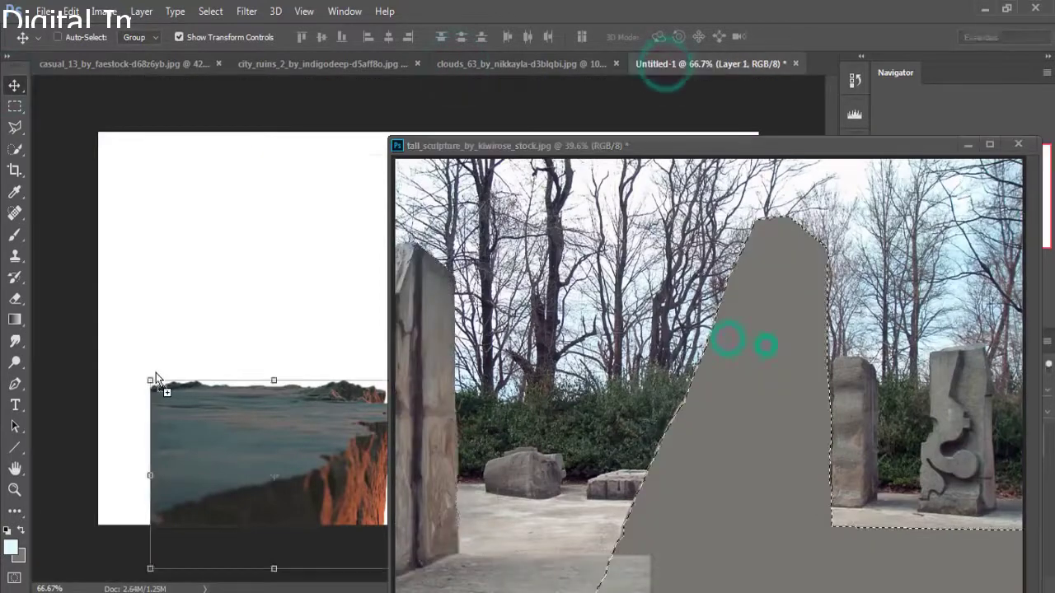
left_click_drag(728, 339, 155, 372)
key("ctrl+t")
left_click_drag(525, 231, 395, 183)
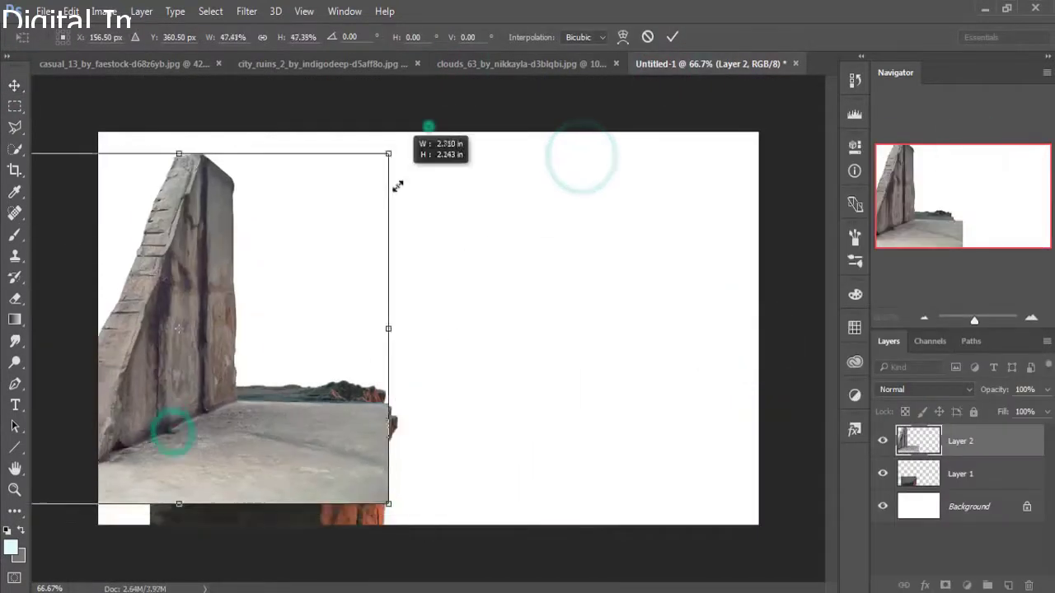
left_click_drag(217, 297, 274, 307)
left_click(673, 36)
Step: Move the rocky ground layer lower and stretch it wider
left_click(960, 473)
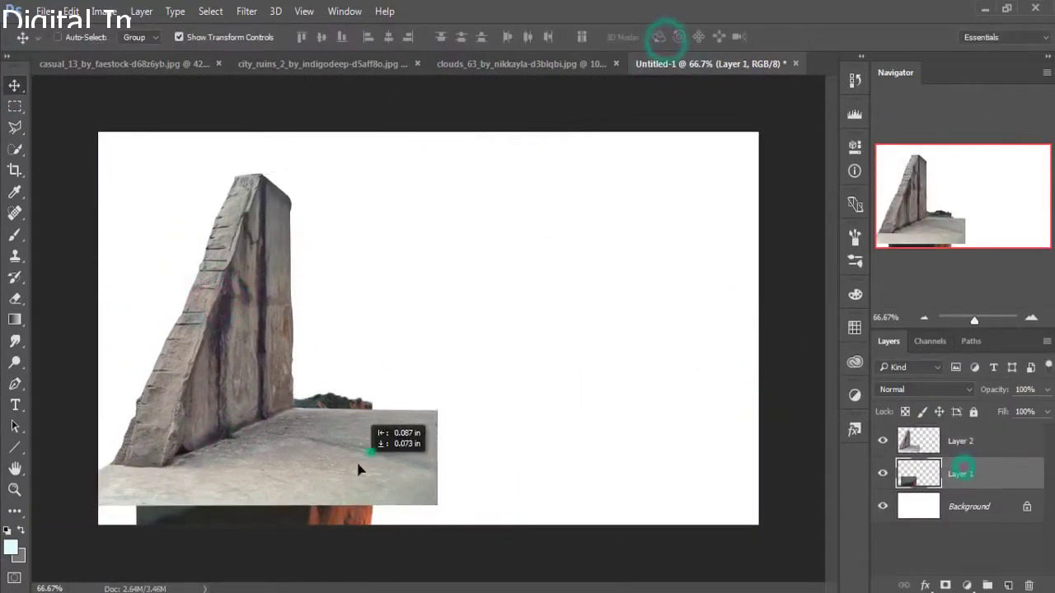
left_click_drag(357, 464, 313, 487)
left_click_drag(435, 504, 418, 506)
left_click(672, 36)
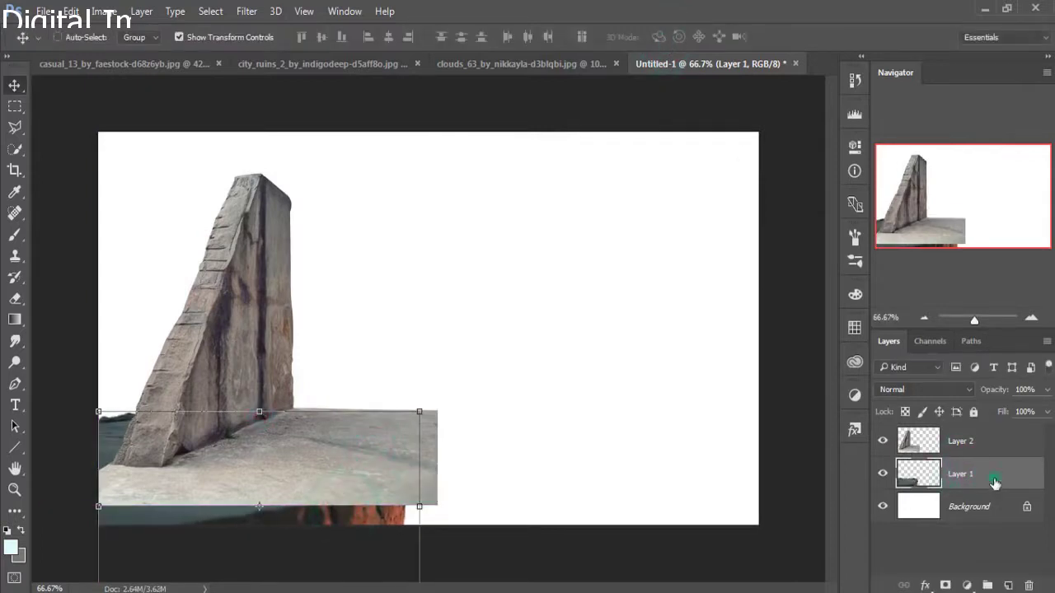
Step: Clip a Hue/Saturation adjustment to the rocky ground with Saturation −77 and Lightness +7
left_click(969, 584)
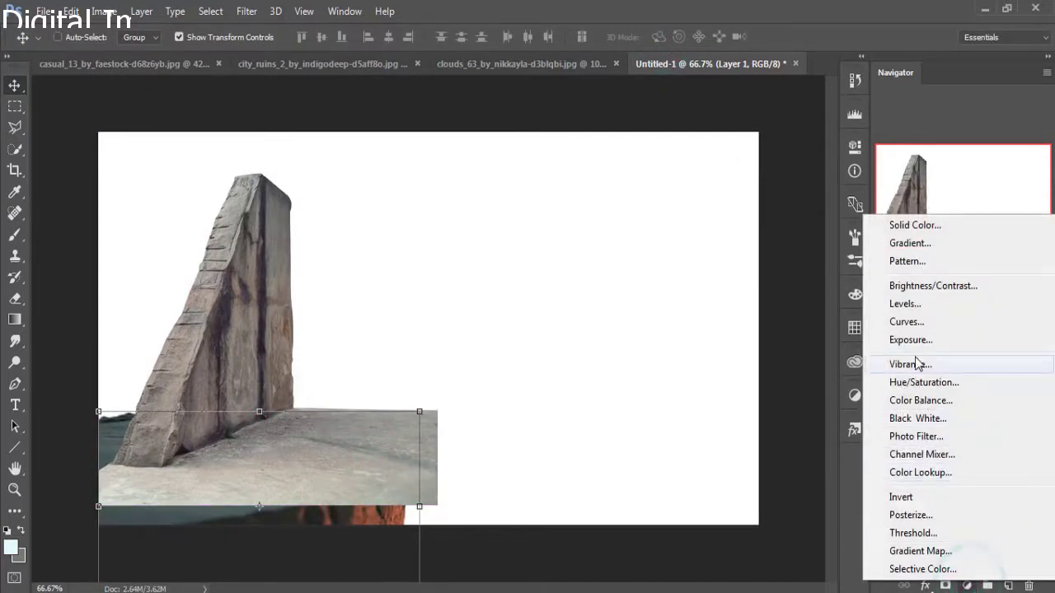
left_click(916, 384)
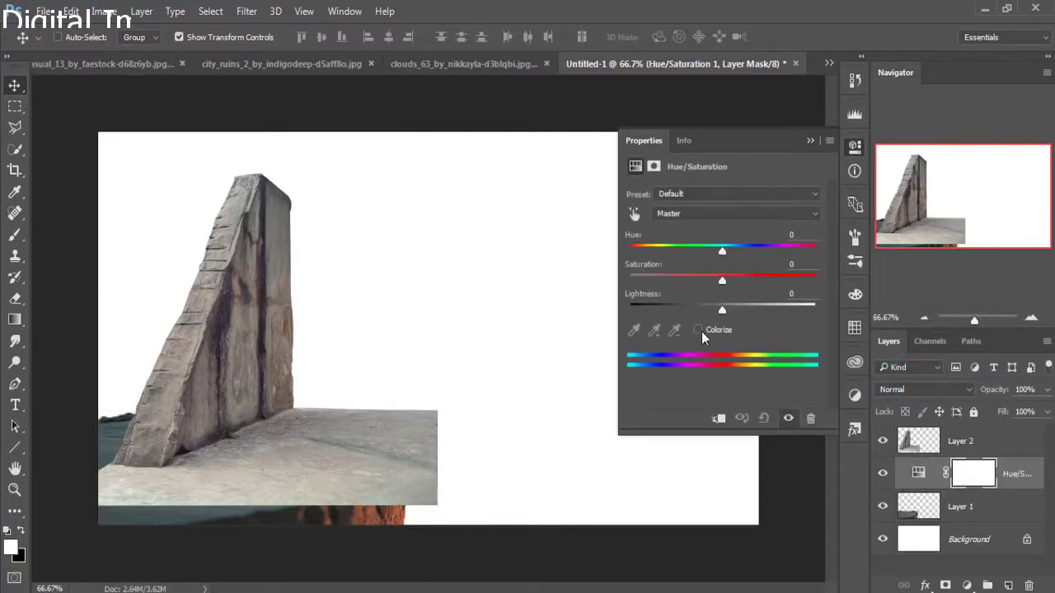
left_click(717, 420)
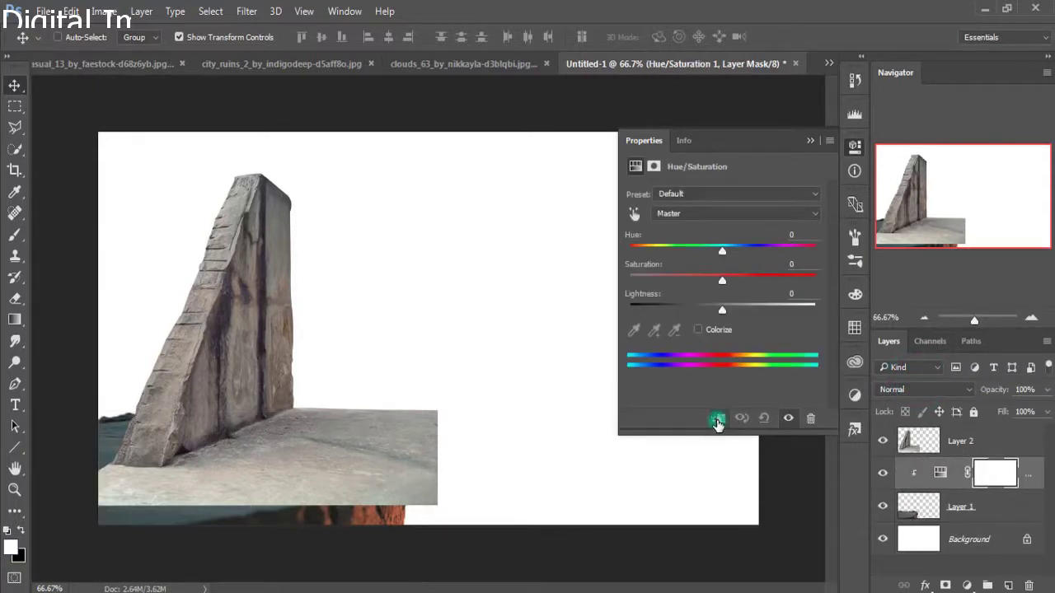
left_click_drag(722, 278, 658, 288)
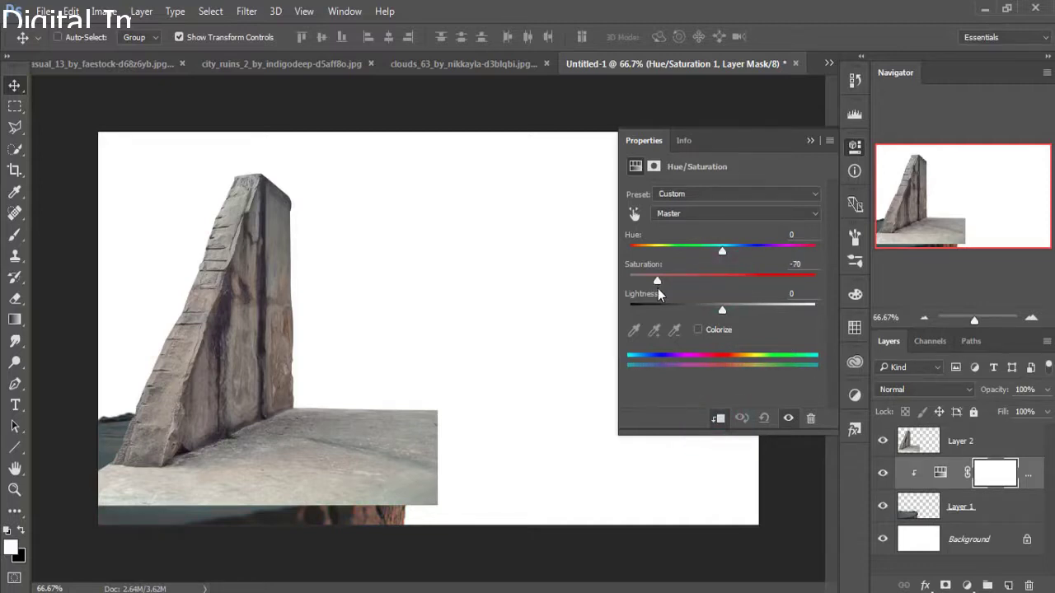
left_click_drag(653, 293, 651, 289)
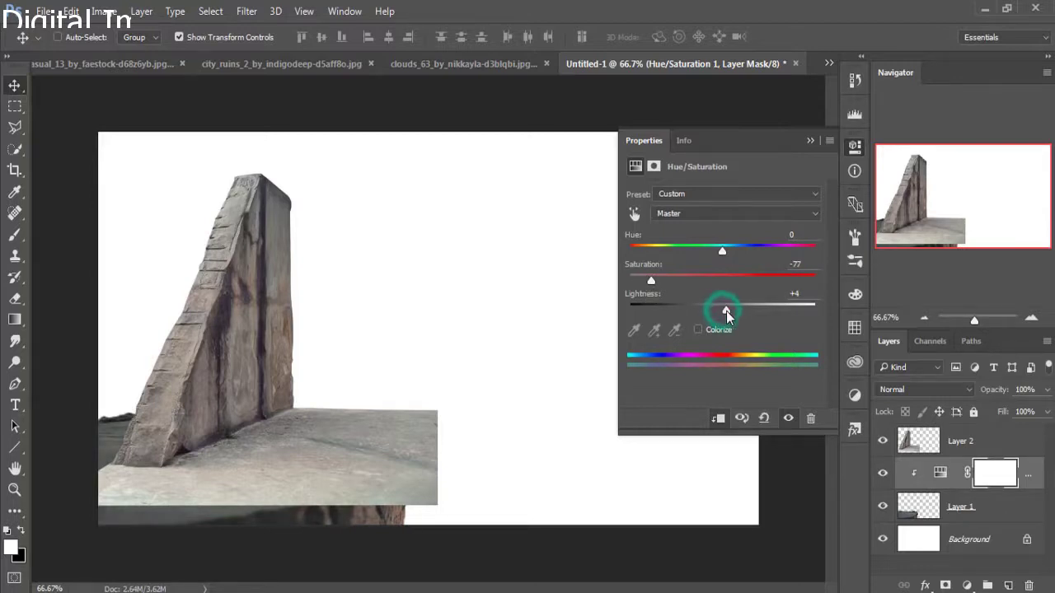
left_click_drag(726, 310, 729, 309)
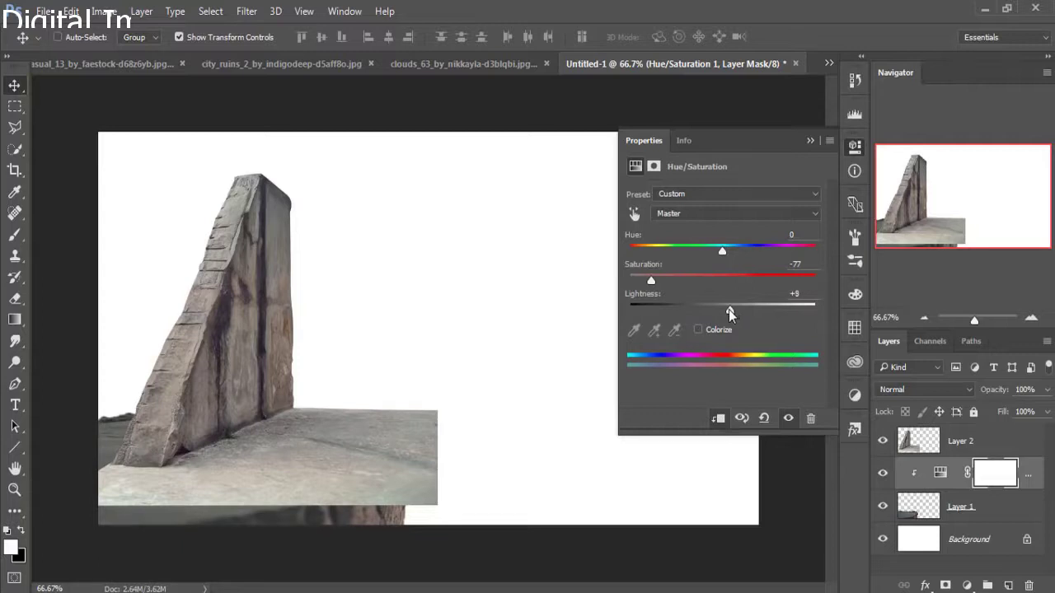
left_click(809, 141)
left_click(976, 440)
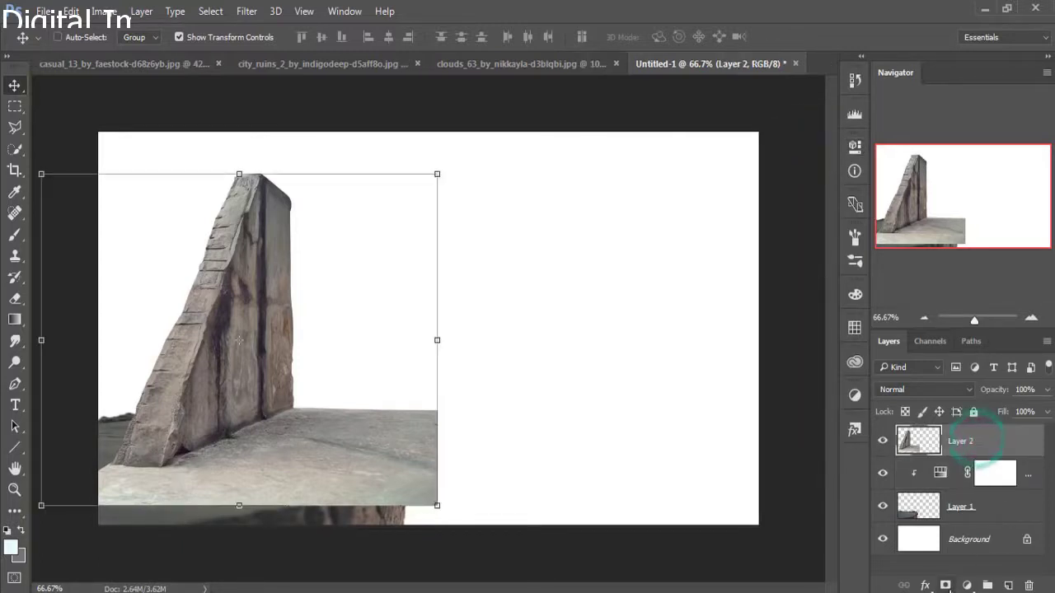
Step: Add layer masks to the monolith and rocky ground layers, with the brush at size 70
left_click(946, 585)
left_click(16, 237)
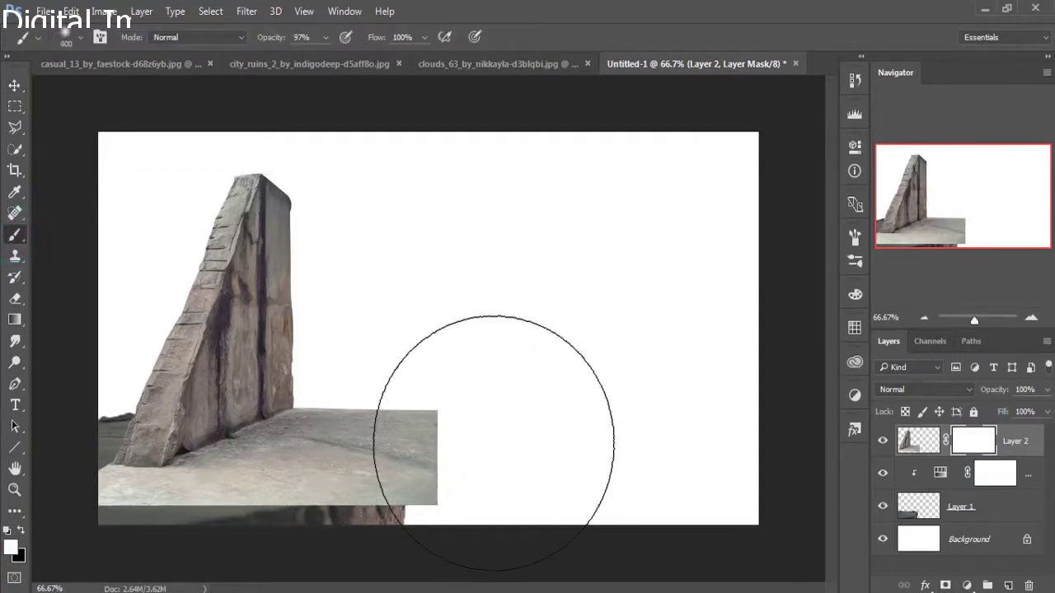
key("bracketleft")
key("bracketleft")
key("bracketleft")
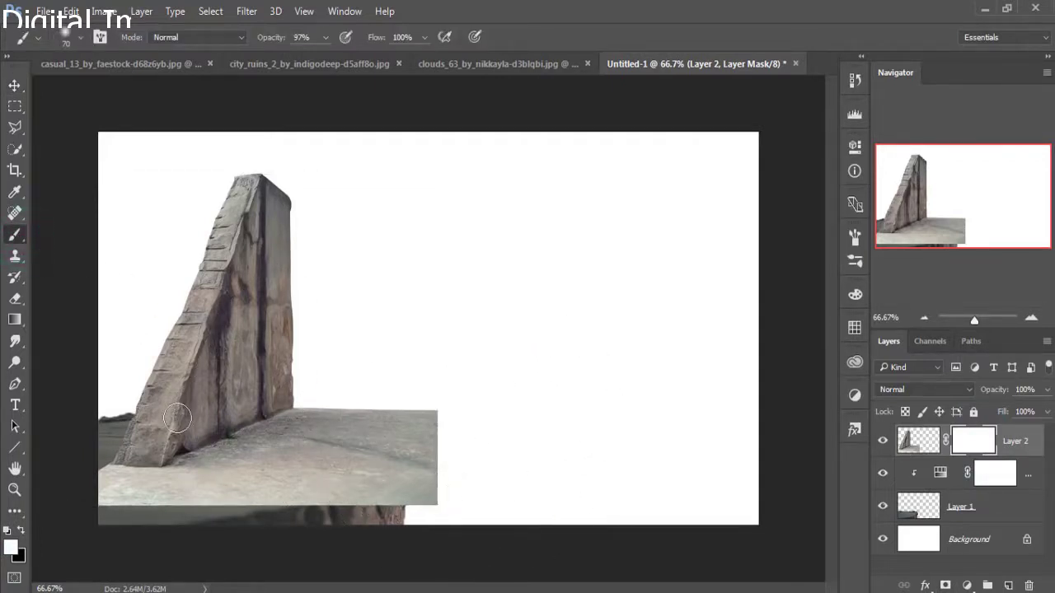
left_click(963, 507)
left_click(946, 585)
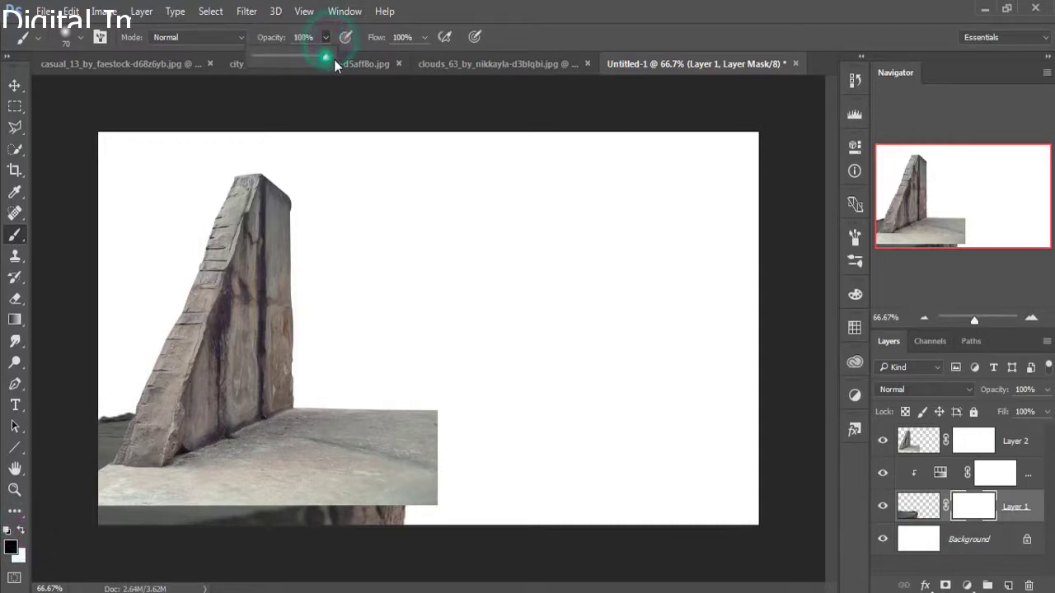
left_click_drag(123, 405, 105, 439)
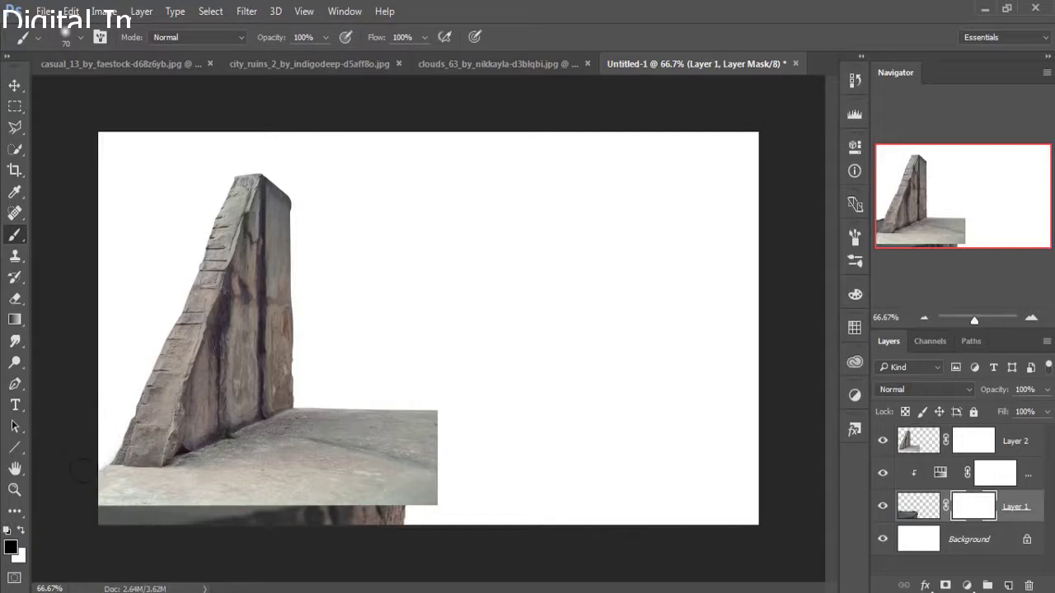
left_click_drag(104, 524, 101, 518)
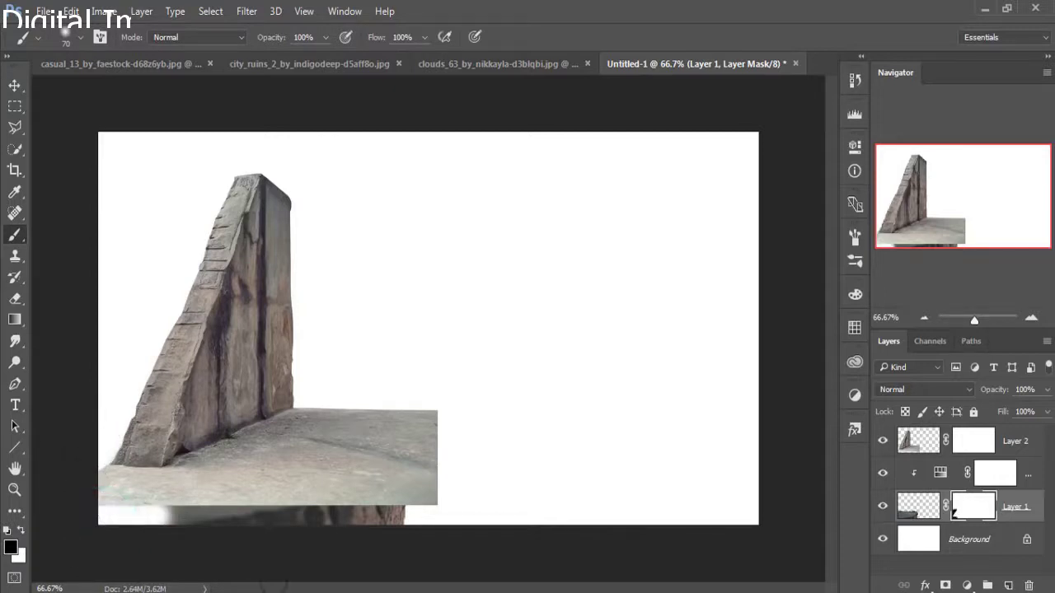
key("ctrl+z")
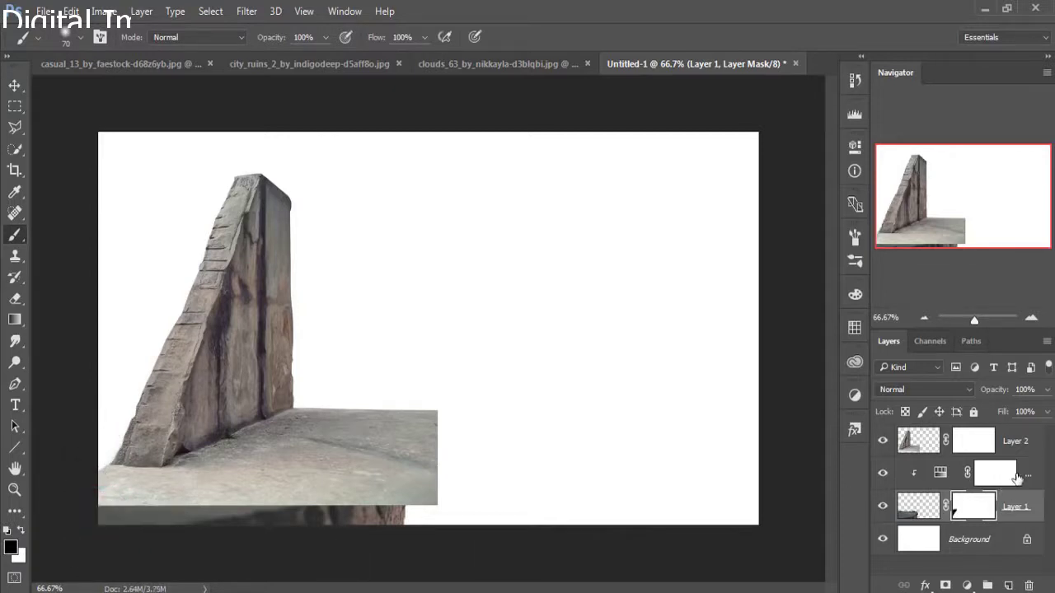
Step: Paint the monolith's mask at low opacity to fade its flat ground into the rock edge
left_click(986, 441)
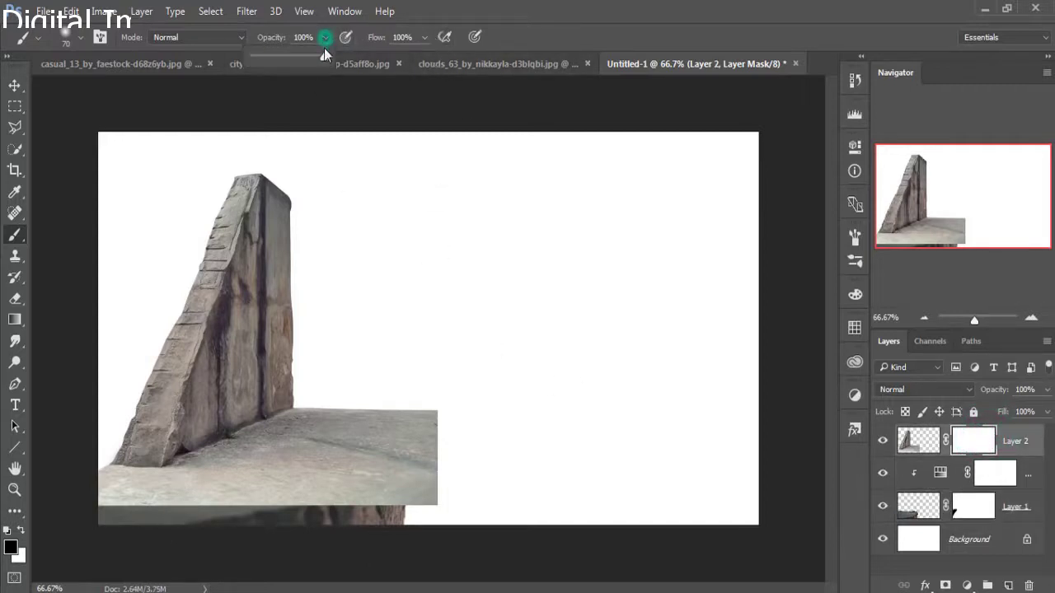
left_click_drag(324, 53, 282, 56)
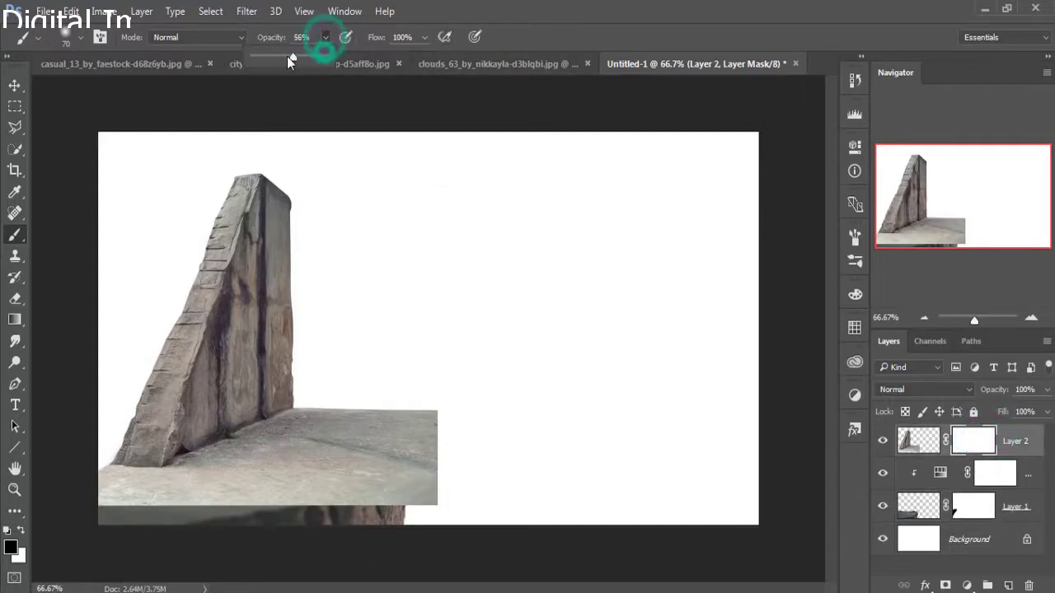
left_click(366, 275)
mouse_move(152, 535)
left_mouse_down()
mouse_move(117, 533)
mouse_move(173, 519)
mouse_move(119, 515)
mouse_move(260, 511)
mouse_move(192, 548)
mouse_move(235, 522)
mouse_move(200, 530)
left_mouse_up()
left_click(357, 503)
mouse_move(358, 503)
left_mouse_down()
mouse_move(301, 499)
mouse_move(288, 542)
mouse_move(424, 447)
mouse_move(400, 478)
mouse_move(449, 401)
mouse_move(440, 450)
mouse_move(424, 438)
mouse_move(423, 447)
mouse_move(440, 442)
mouse_move(433, 449)
left_mouse_up()
mouse_move(410, 365)
left_mouse_down()
mouse_move(401, 370)
mouse_move(415, 377)
mouse_move(338, 376)
mouse_move(349, 358)
mouse_move(396, 376)
left_mouse_up()
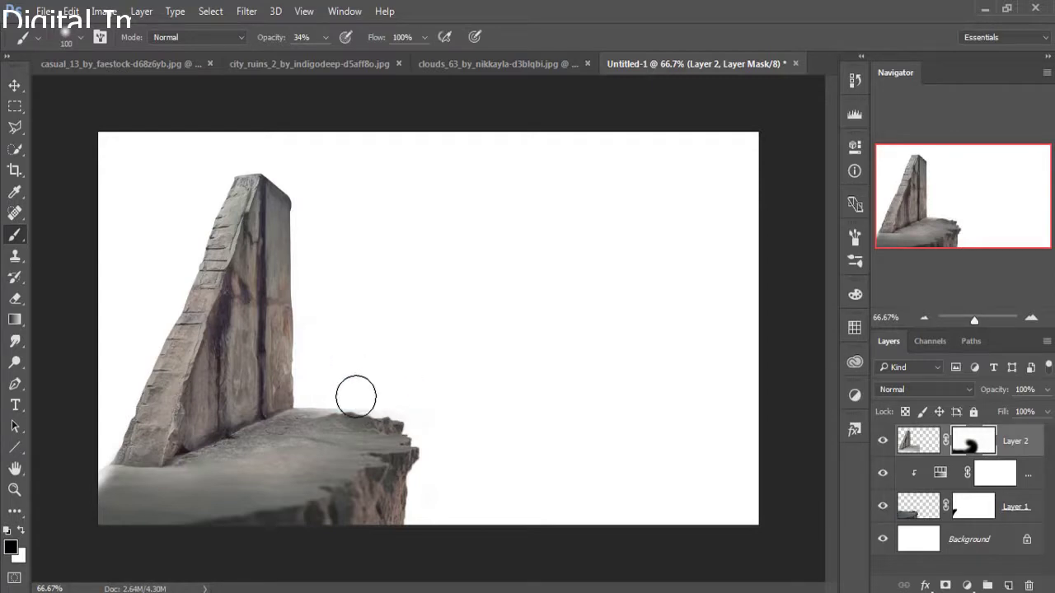
left_click_drag(345, 407, 321, 408)
mouse_move(316, 403)
left_mouse_down()
mouse_move(383, 396)
mouse_move(322, 393)
mouse_move(312, 404)
left_mouse_up()
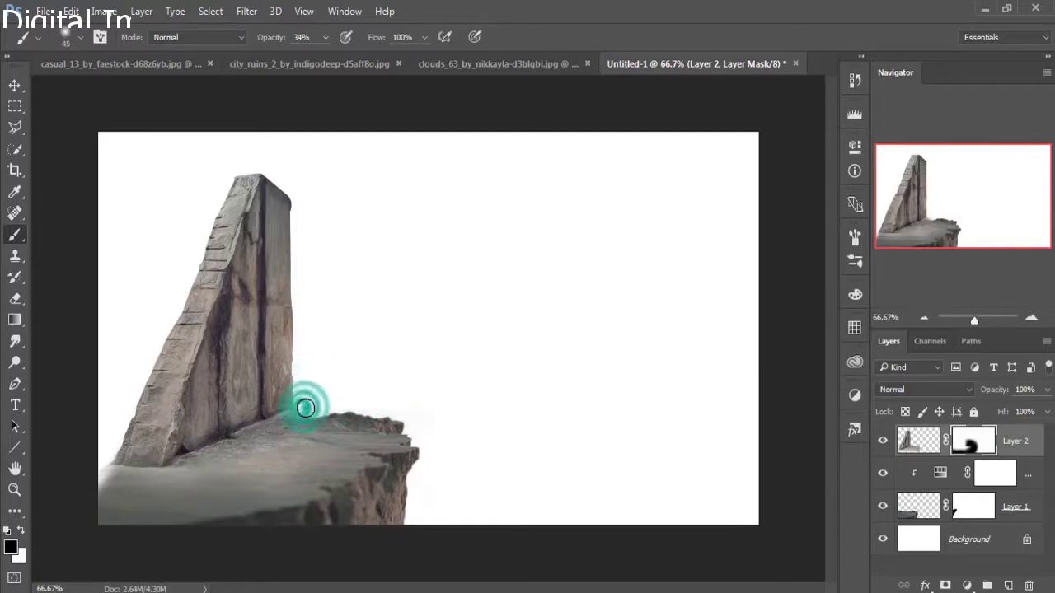
left_click_drag(304, 408, 335, 405)
left_click(381, 407)
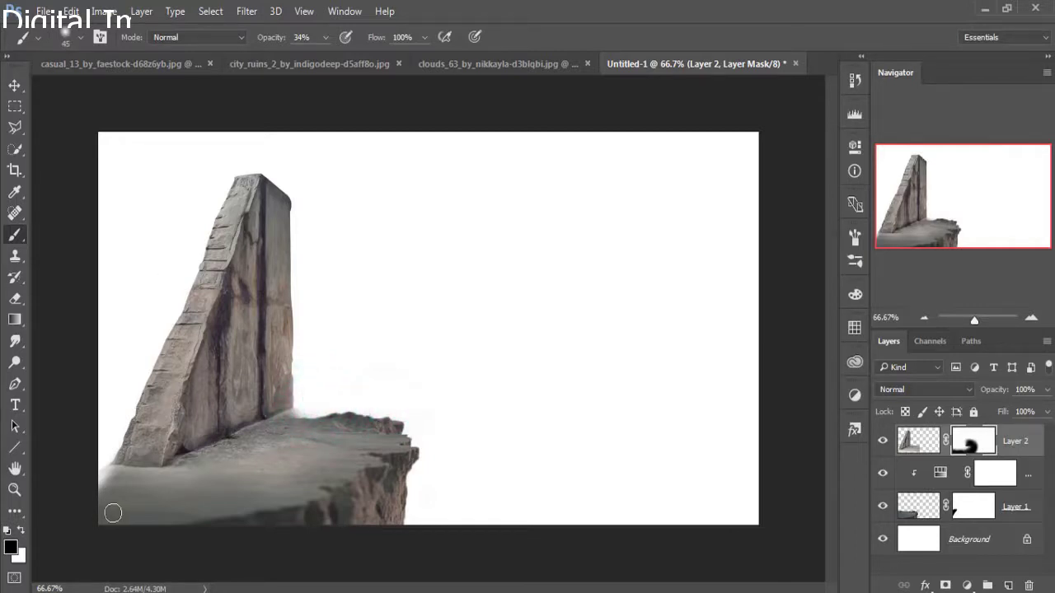
left_click_drag(98, 472, 90, 466)
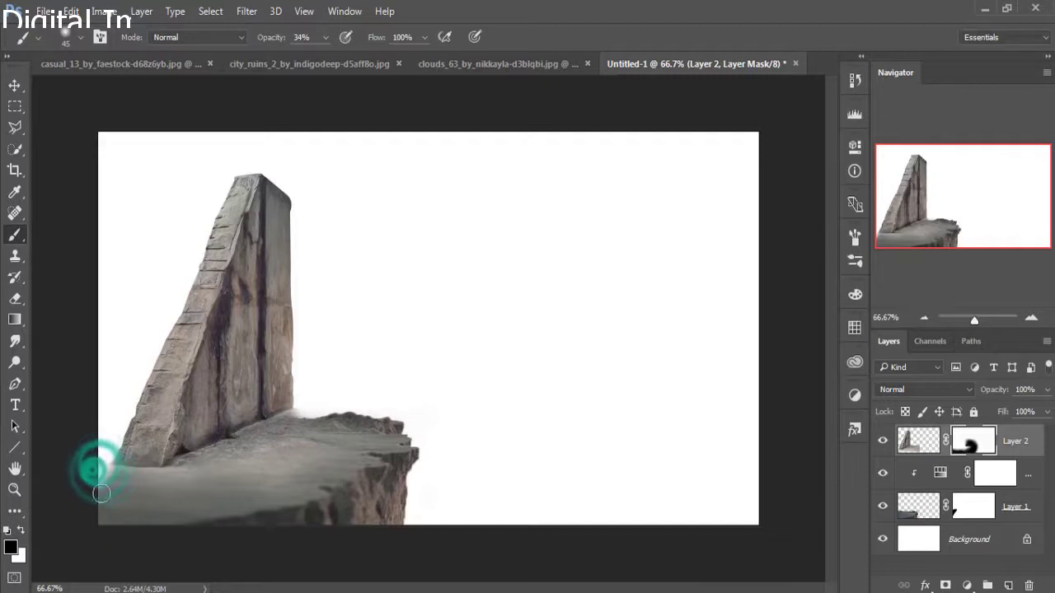
left_click(976, 509)
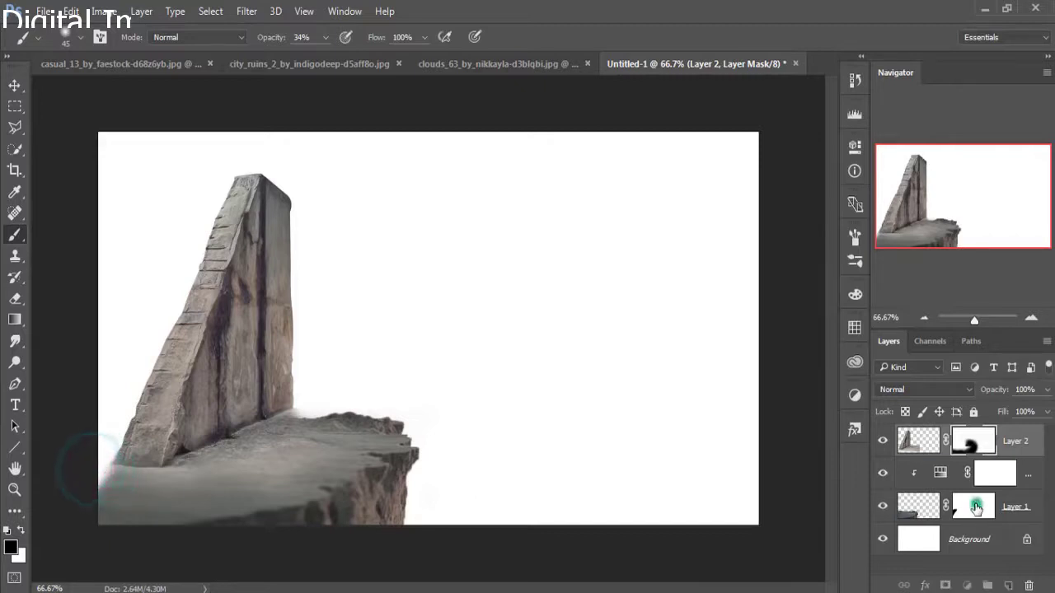
Step: Paint the rocky ground's mask at 100% opacity to soften its lower-left edge
left_click(14, 84)
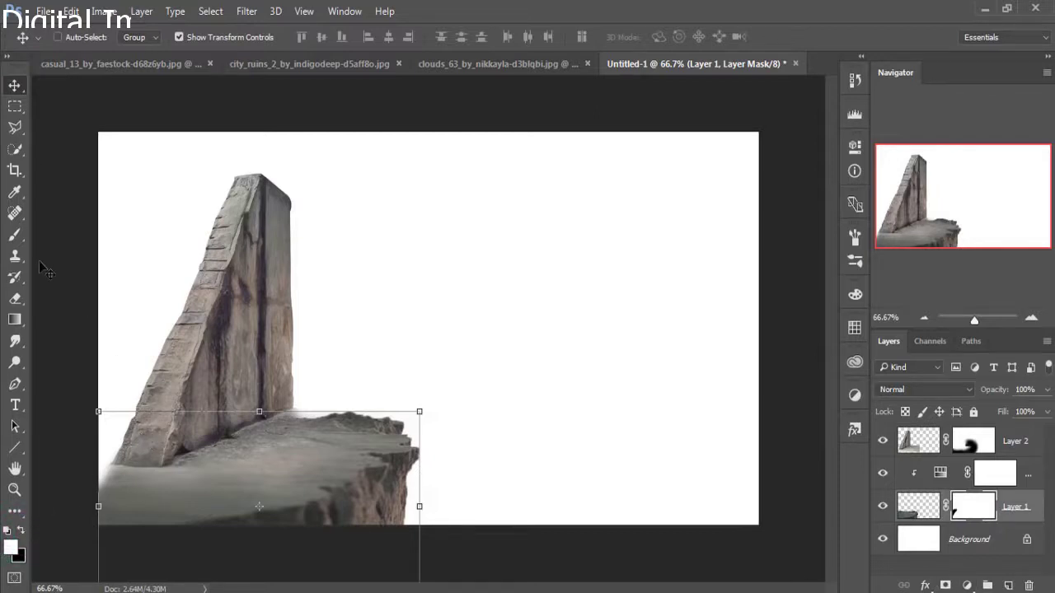
left_click(14, 236)
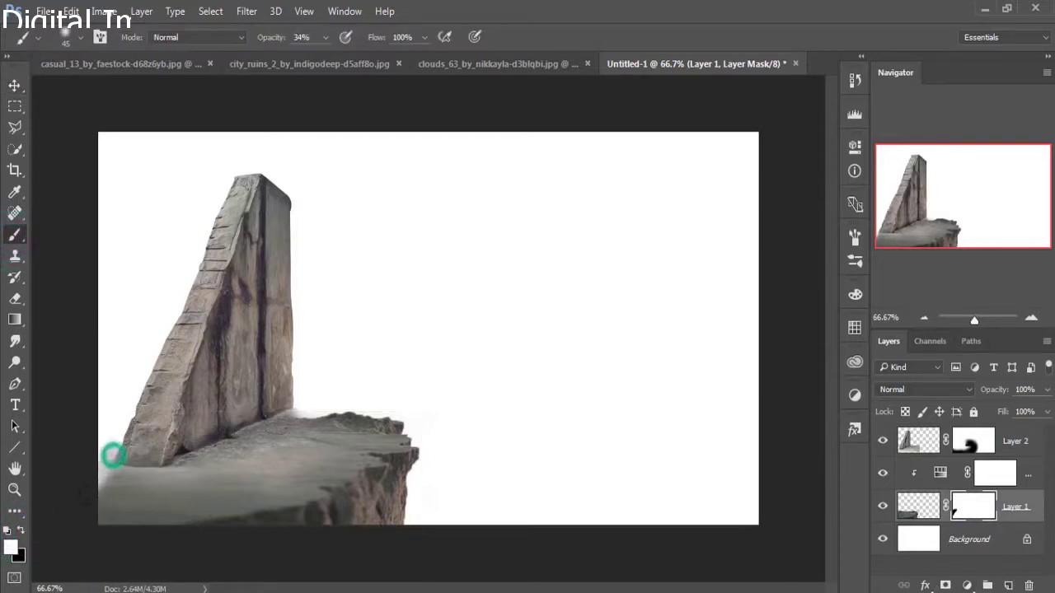
mouse_move(113, 455)
left_mouse_down()
mouse_move(105, 443)
mouse_move(102, 455)
left_mouse_up()
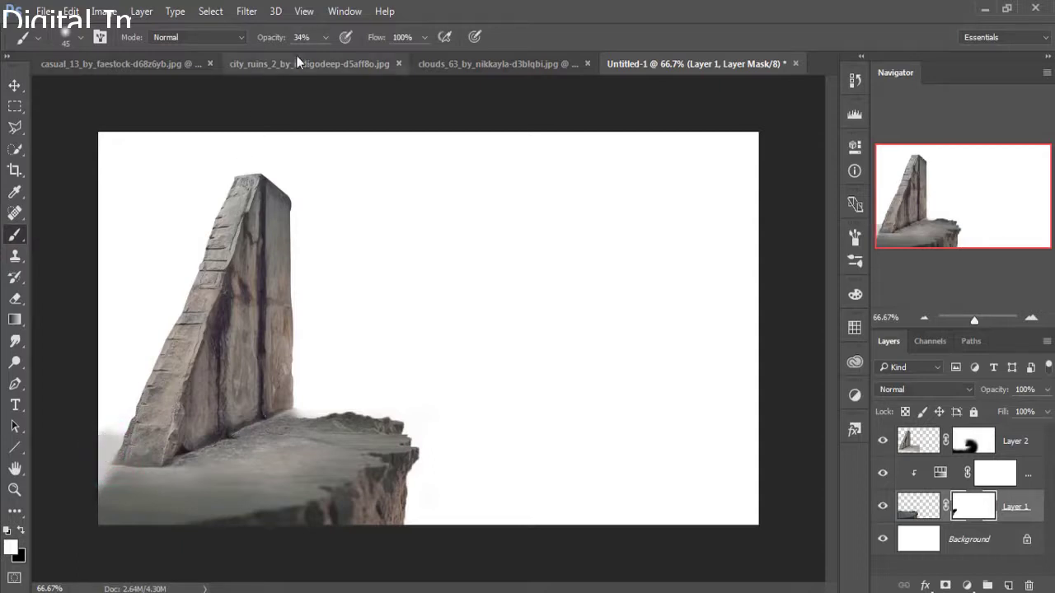
left_click_drag(368, 56, 375, 56)
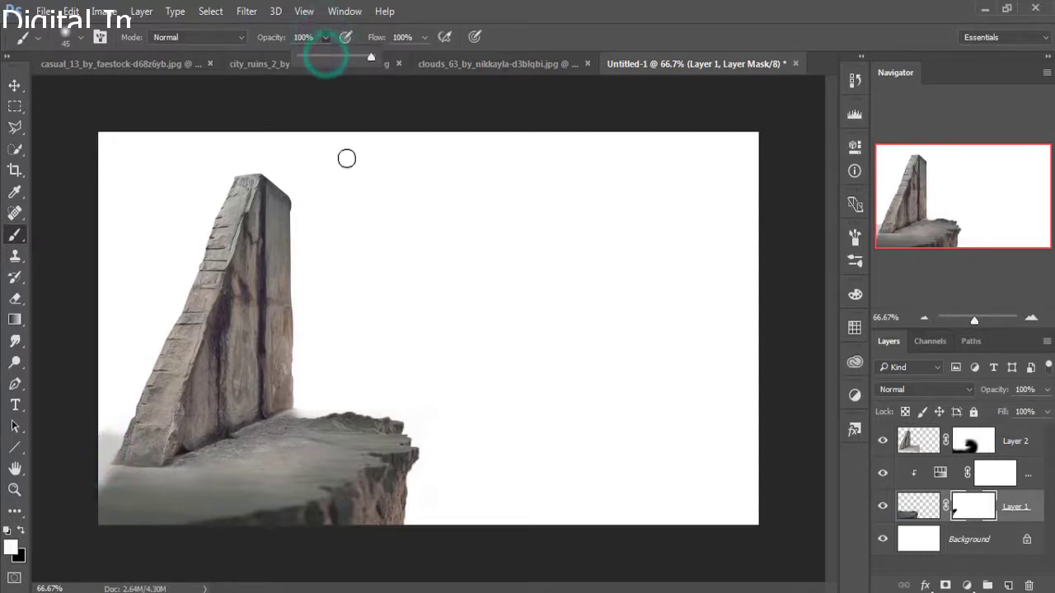
left_click_drag(119, 448, 104, 489)
left_click_drag(122, 439, 117, 421)
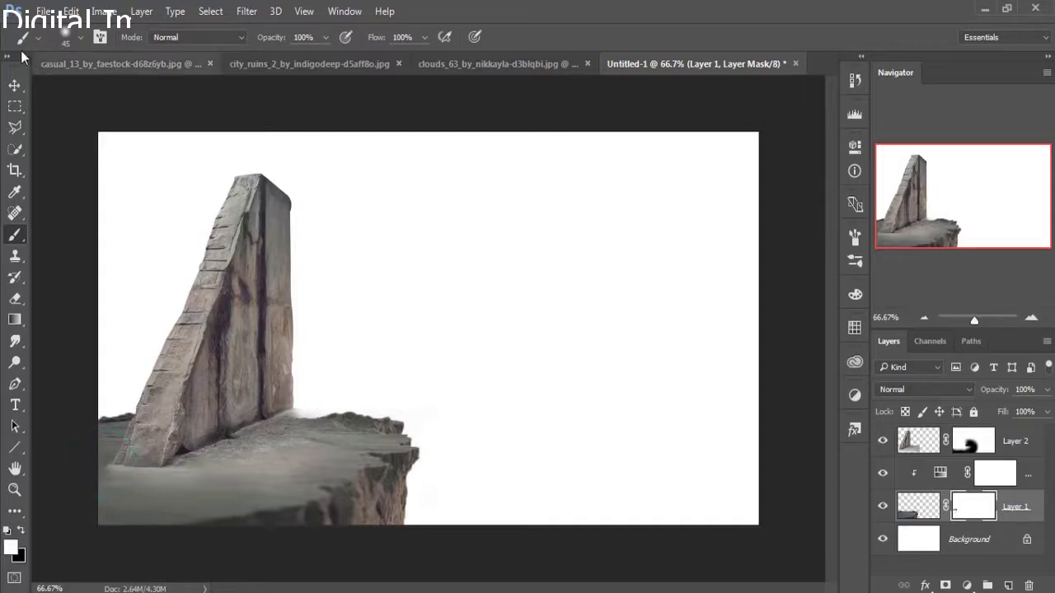
left_click(14, 85)
Step: Enlarge the monolith to about 107% and reposition it with its base at the canvas bottom
left_click(894, 430)
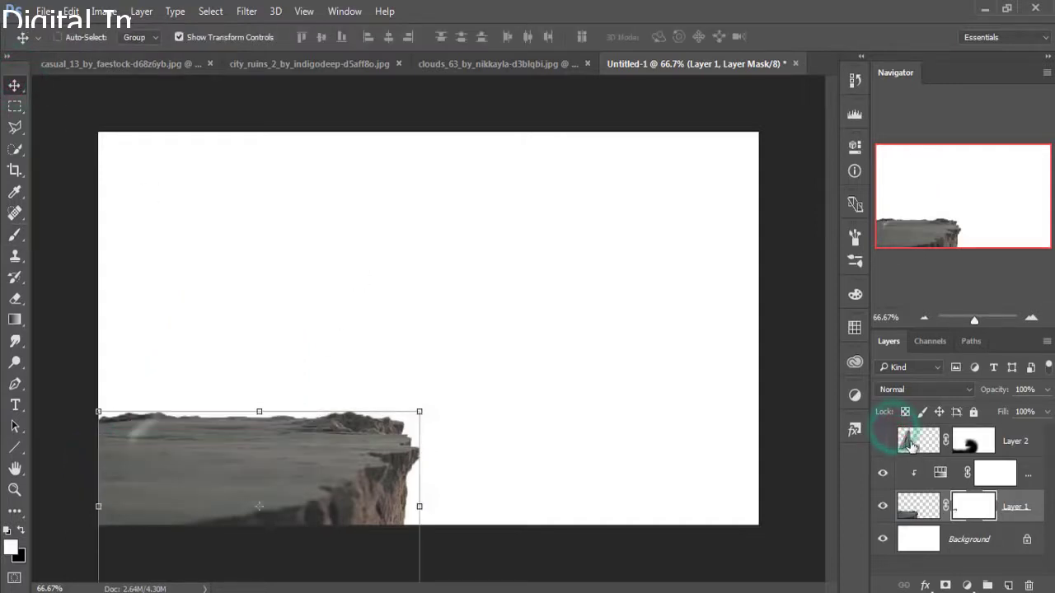
left_click(883, 441)
left_click(918, 441)
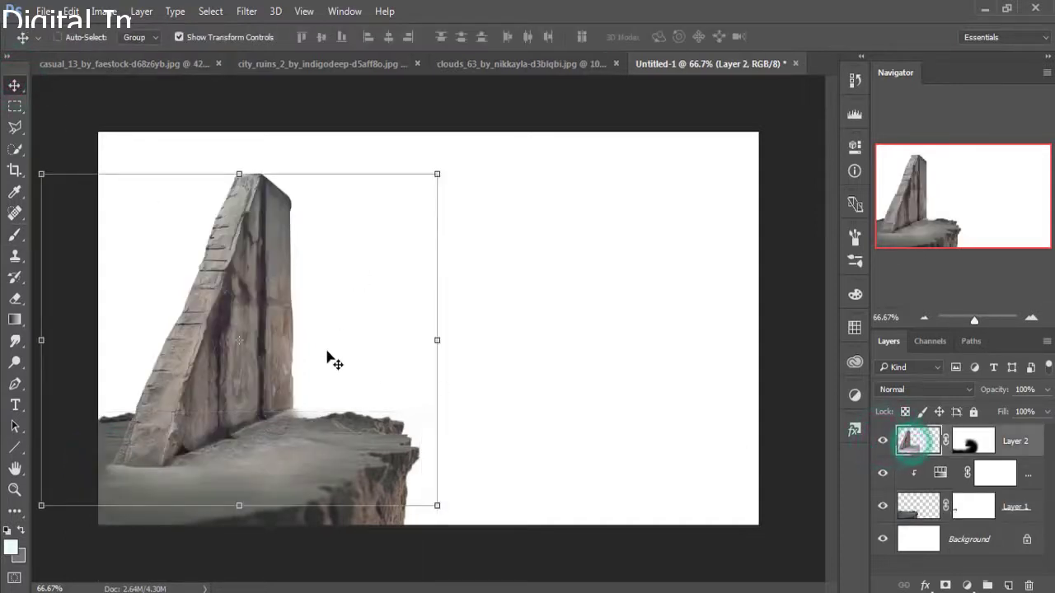
left_click_drag(270, 339, 254, 358)
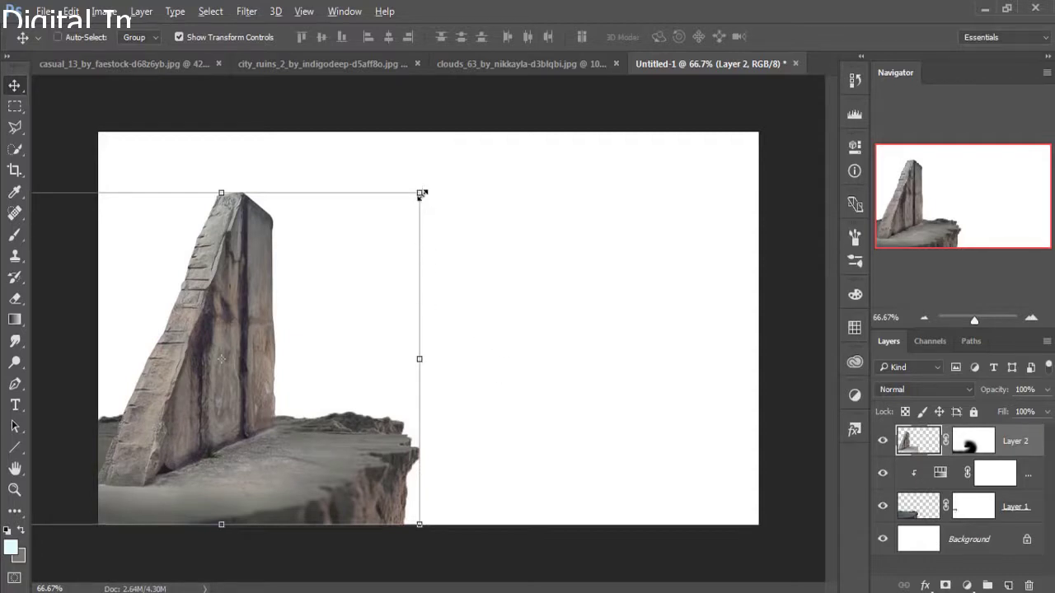
left_click_drag(421, 194, 434, 181)
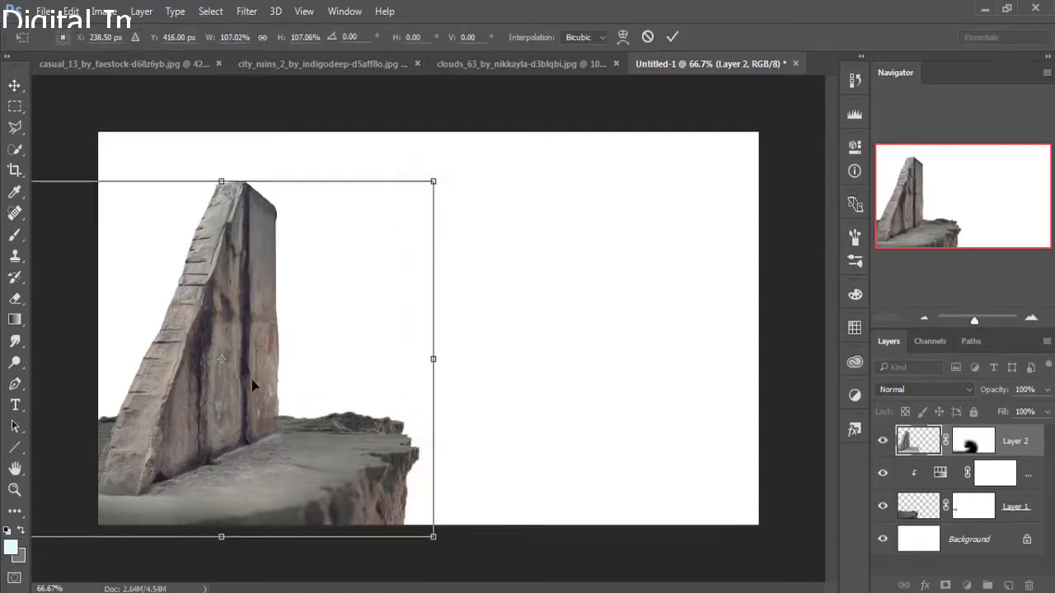
left_click_drag(251, 380, 254, 365)
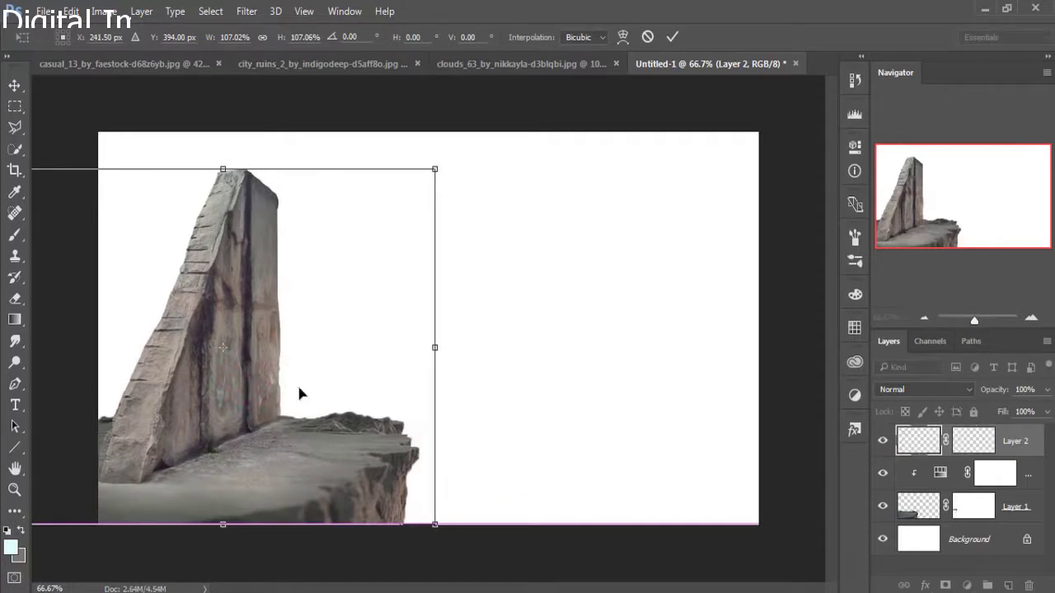
left_click_drag(299, 393, 299, 393)
left_click(672, 37)
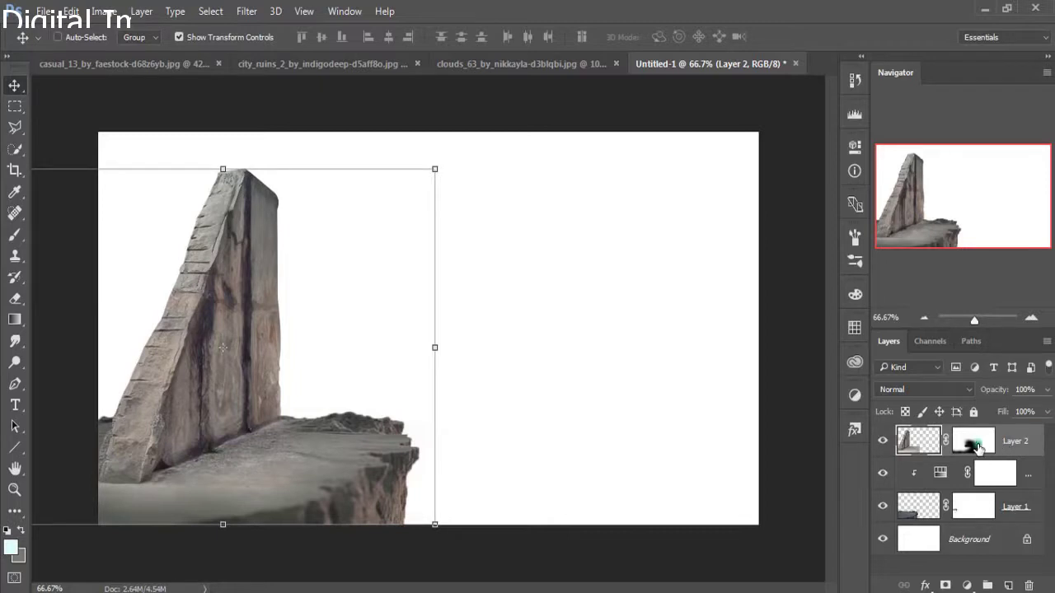
left_click(974, 444)
Step: Paint the monolith's mask with a larger brush at 43% opacity along the ledge bottom
left_click(15, 237)
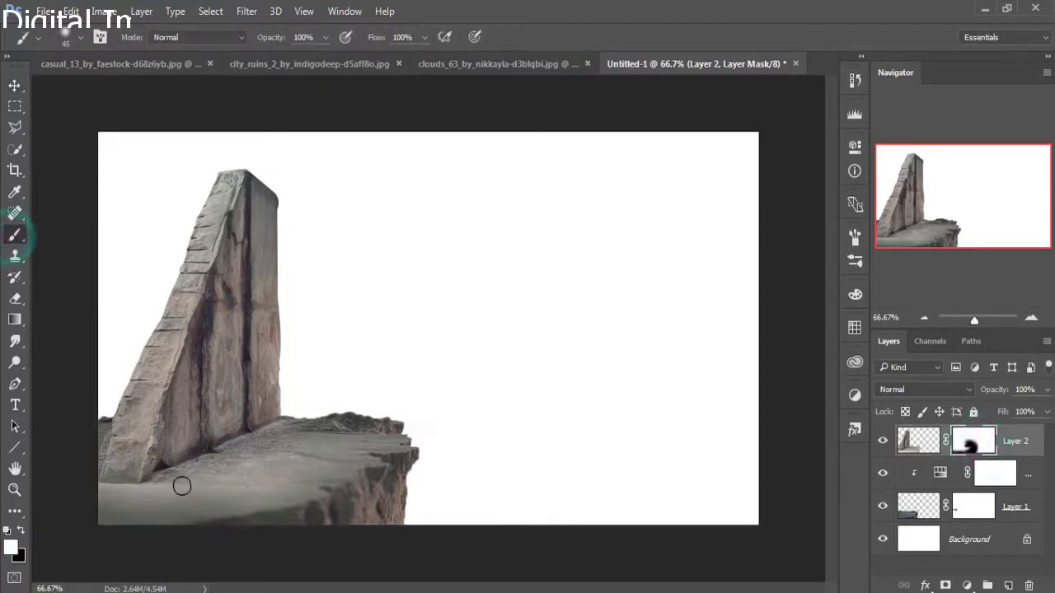
left_click(326, 38)
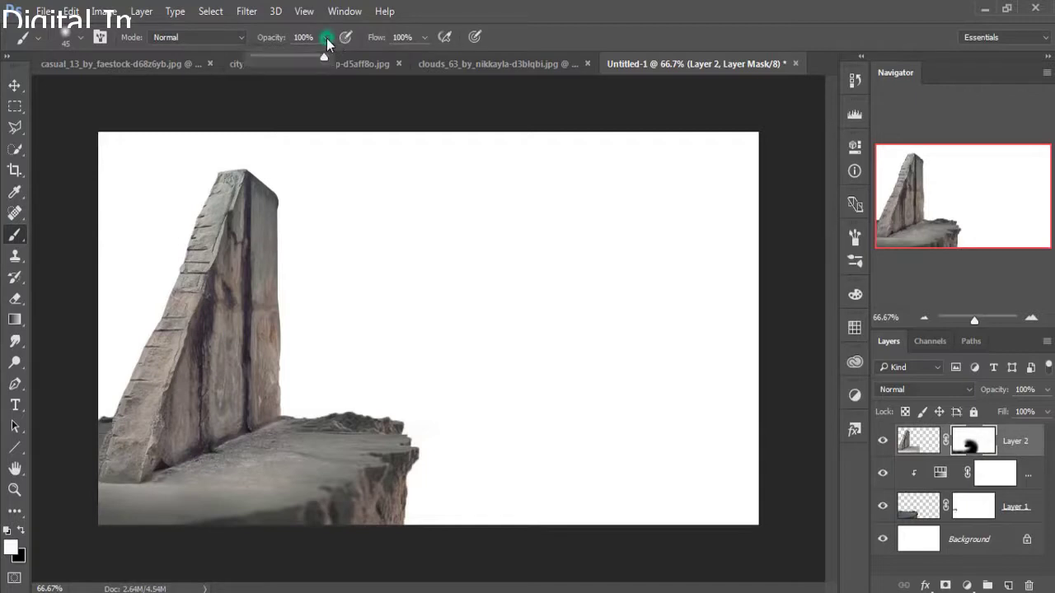
left_click_drag(322, 56, 282, 62)
key("bracketright")
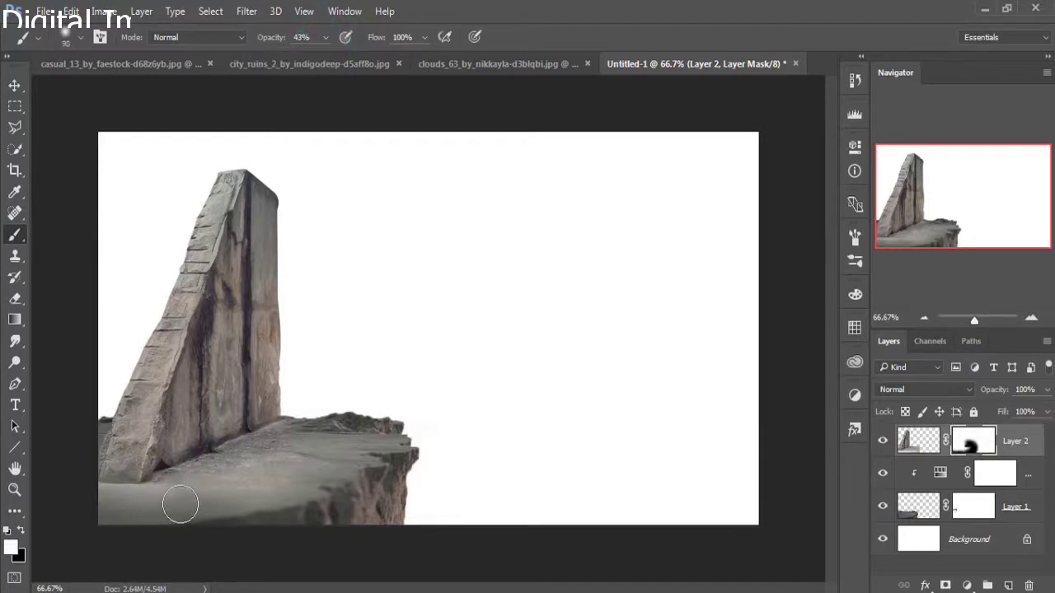
left_click(181, 504)
left_click(169, 499)
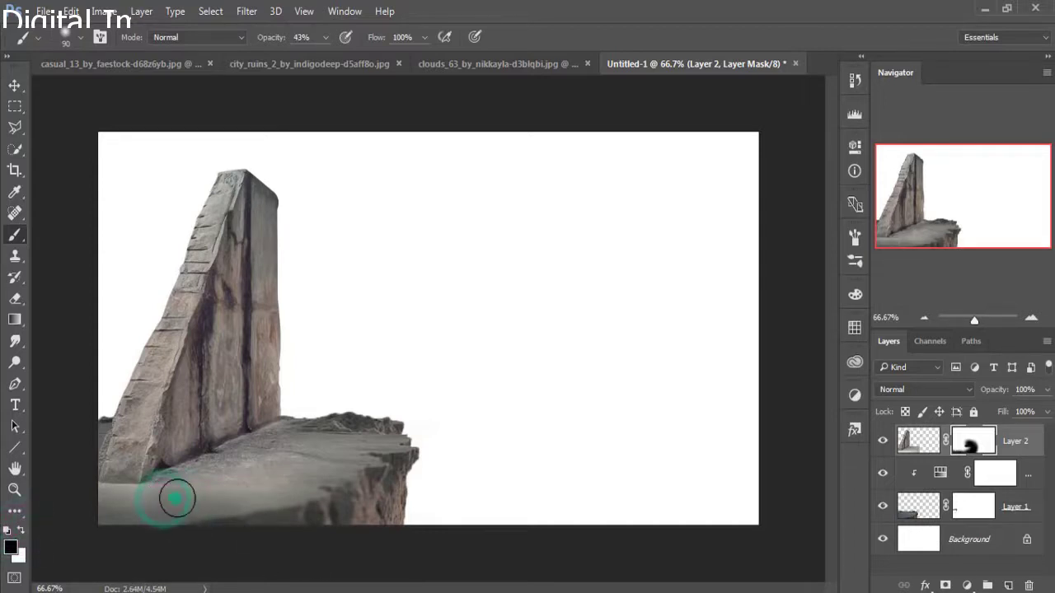
left_click_drag(276, 491, 313, 492)
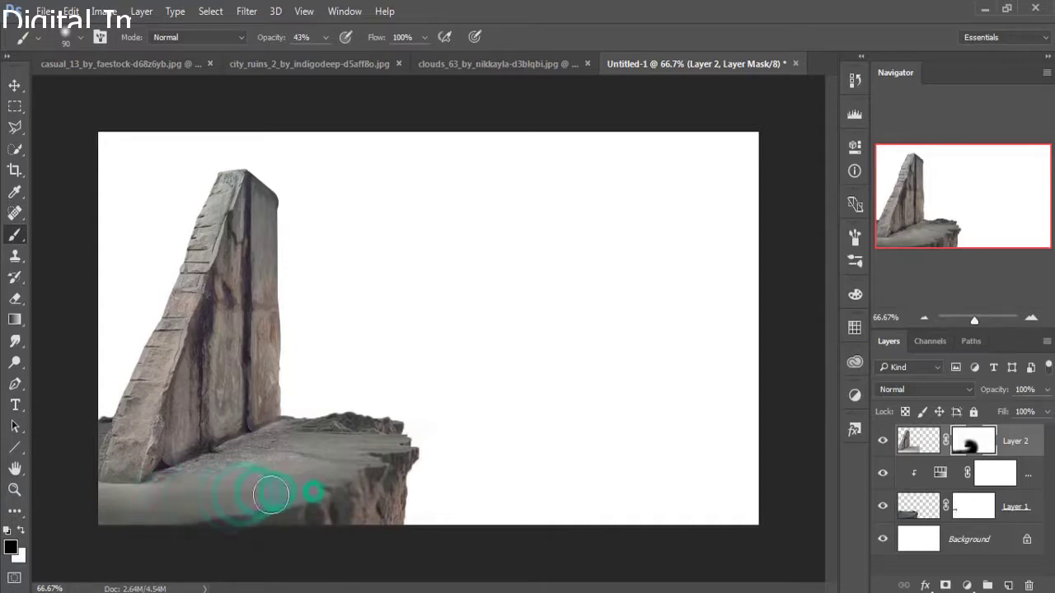
left_click(194, 506)
mouse_move(184, 500)
left_mouse_down()
mouse_move(118, 506)
mouse_move(417, 483)
left_mouse_up()
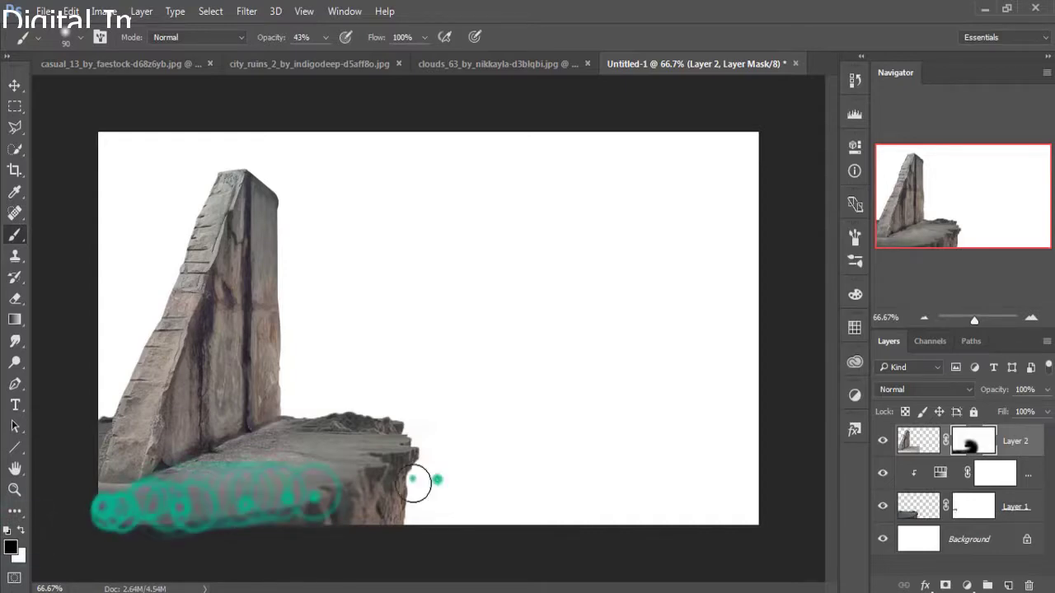
Step: Drag the city ruins photo into the composite, scale it to about 55% and stretch it wider
left_click(14, 85)
mouse_move(309, 63)
left_mouse_down()
mouse_move(316, 129)
mouse_move(651, 94)
left_mouse_up()
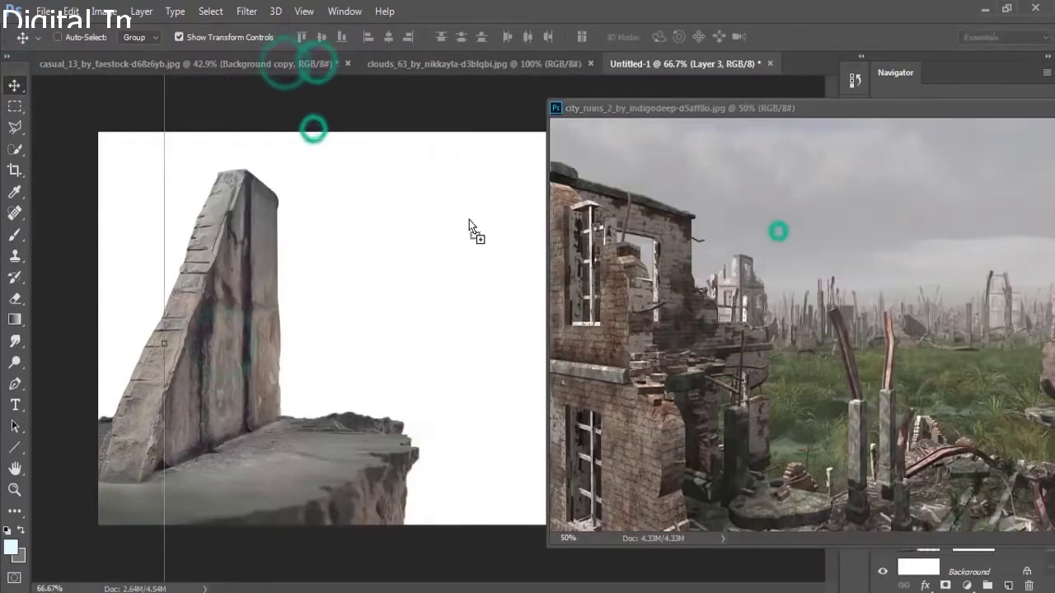
mouse_move(777, 229)
left_mouse_down()
mouse_move(759, 213)
mouse_move(583, 216)
left_mouse_up()
key("ctrl+t")
mouse_move(647, 184)
left_mouse_down()
mouse_move(452, 318)
mouse_move(523, 231)
left_mouse_up()
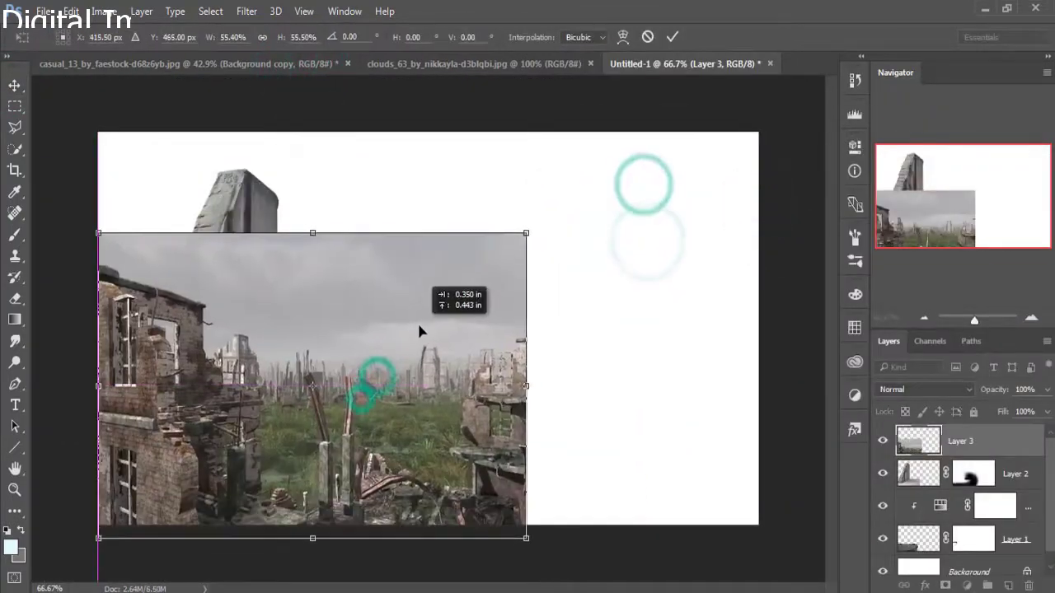
left_click_drag(419, 329, 540, 320)
left_click_drag(651, 372, 748, 372)
left_click(673, 37)
Step: Move the ruins layer below the ledge, stretch it to fill the canvas, and drag in the clouds photo
left_click_drag(968, 441, 964, 537)
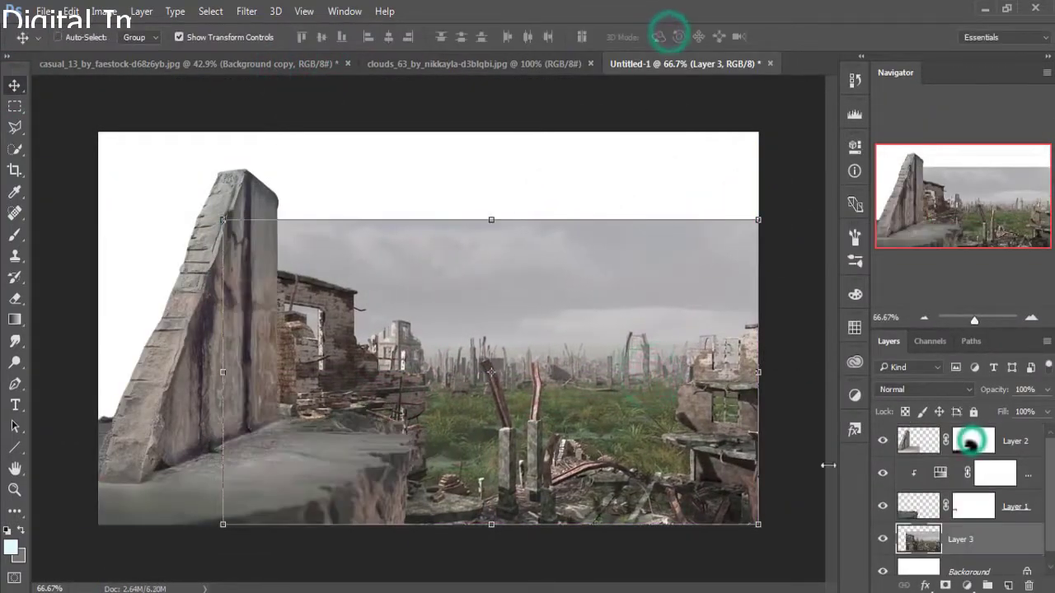
left_click_drag(583, 357, 506, 366)
key("ctrl+t")
left_click_drag(692, 380, 753, 380)
left_click_drag(149, 370, 98, 370)
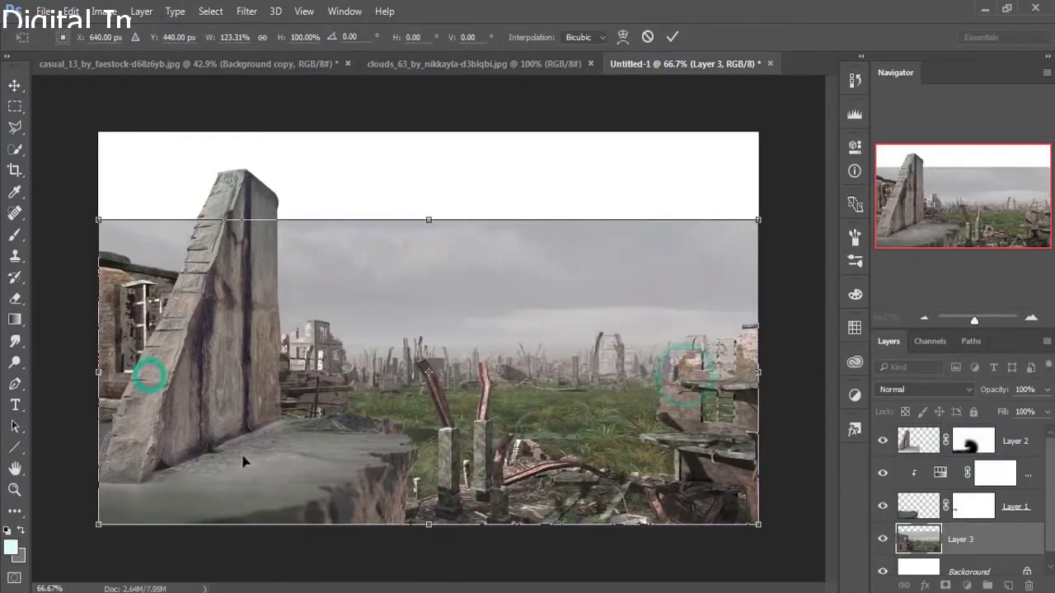
mouse_move(428, 219)
left_mouse_down()
mouse_move(428, 193)
mouse_move(429, 220)
left_mouse_up()
left_click(673, 37)
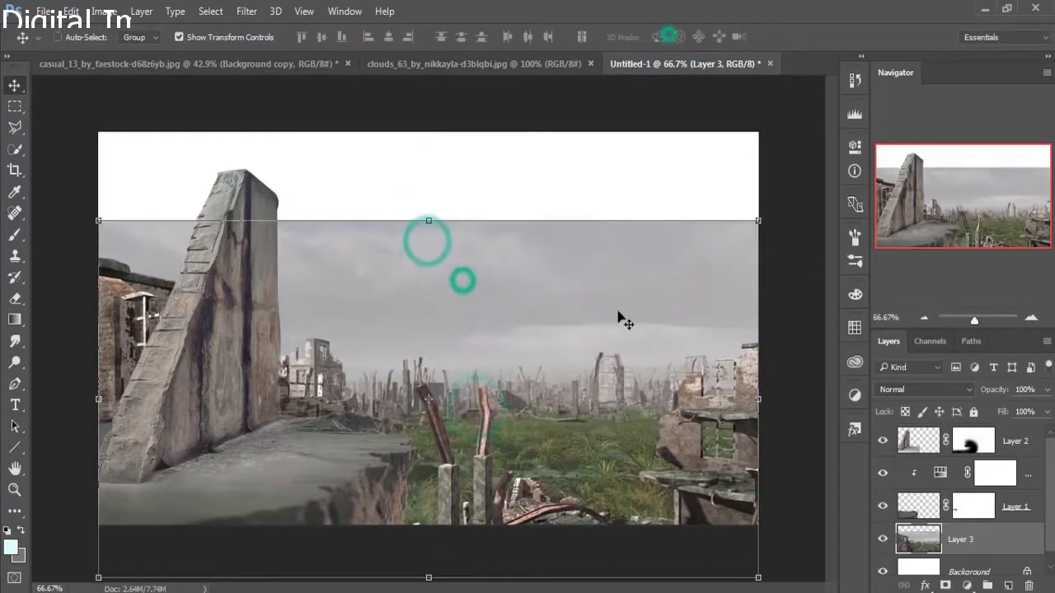
left_click_drag(474, 63, 496, 100)
left_click_drag(741, 288, 494, 247)
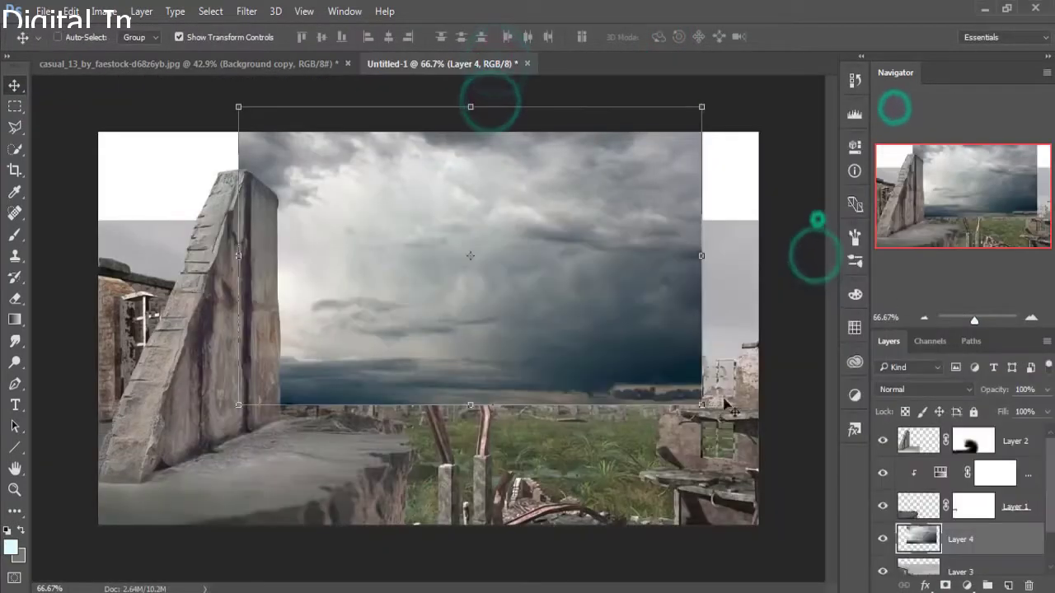
Step: Stretch the clouds to fill the canvas and move the layer beneath the ruins
left_click_drag(701, 406, 760, 424)
left_click_drag(238, 263, 99, 263)
left_click_drag(431, 106, 428, 132)
left_click_drag(429, 424, 429, 459)
left_click(672, 37)
left_click_drag(997, 538, 995, 577)
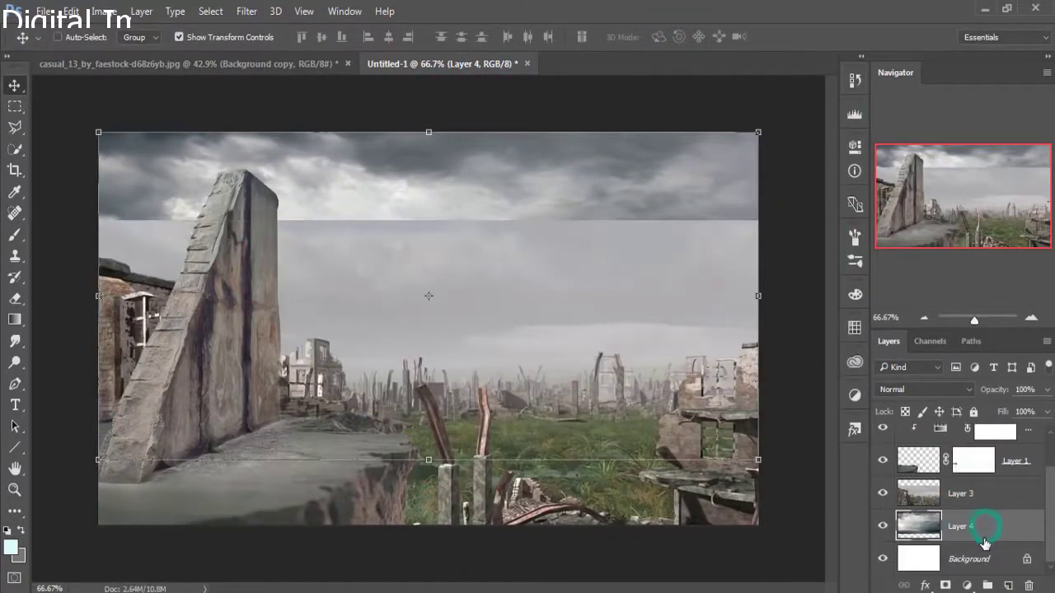
Step: Add a Vibrance adjustment clipped to the ruins layer with Vibrance -19
left_click(966, 585)
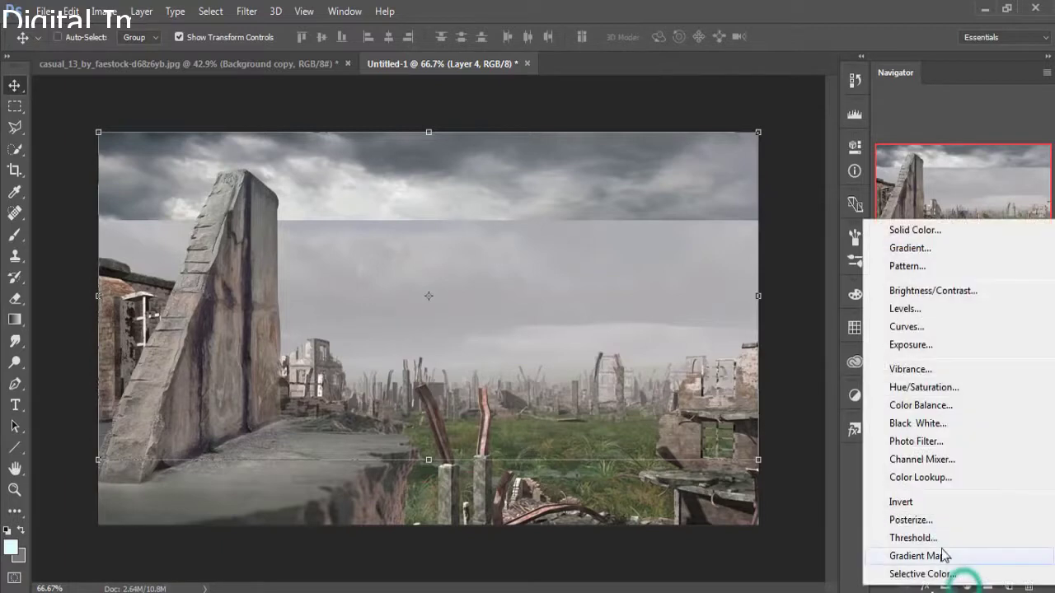
left_click(922, 374)
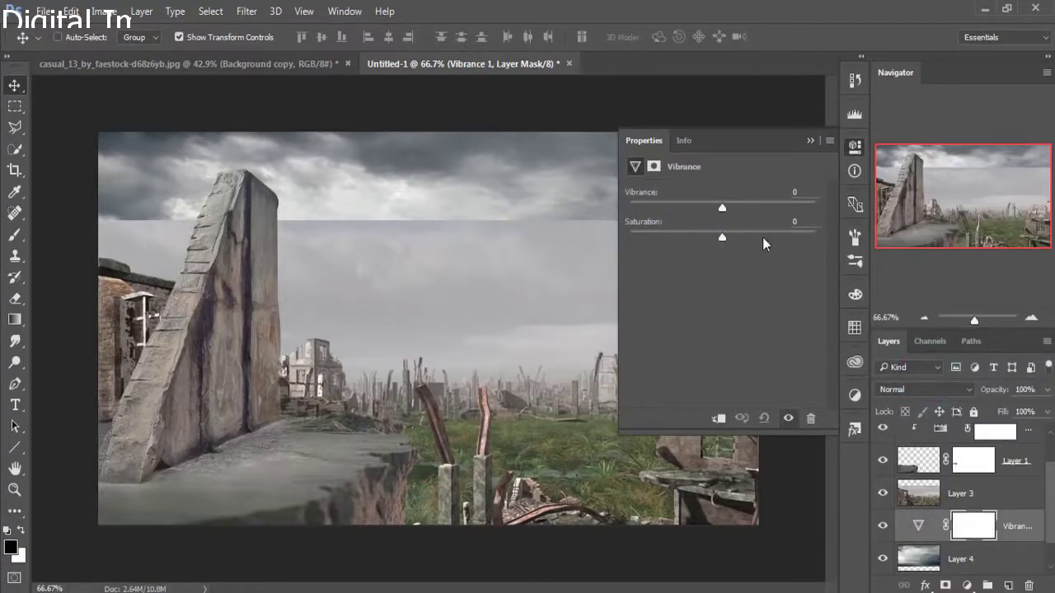
left_click(717, 419)
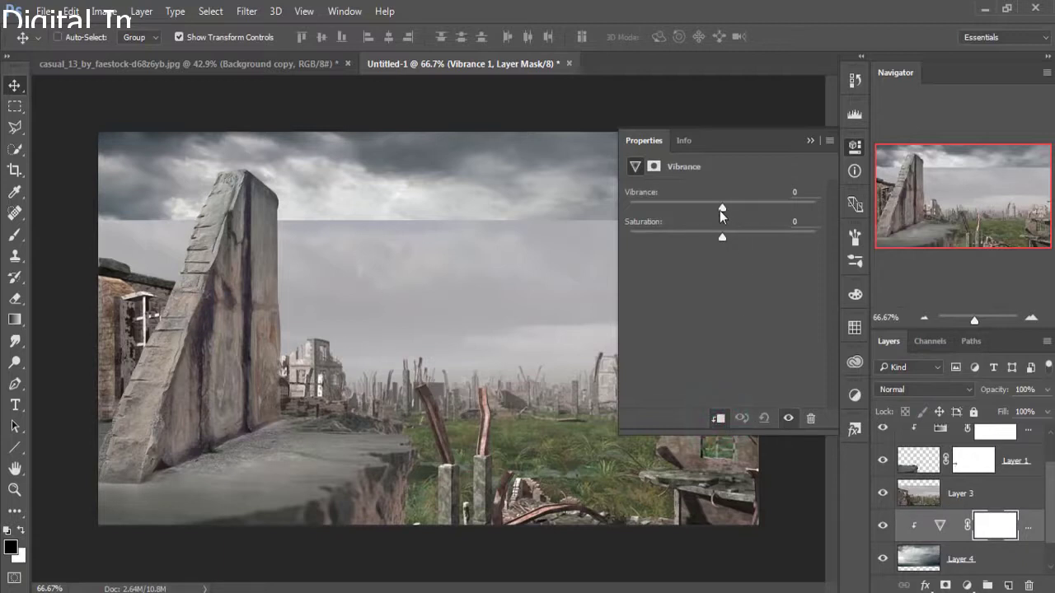
left_click_drag(719, 209, 705, 209)
left_click(810, 141)
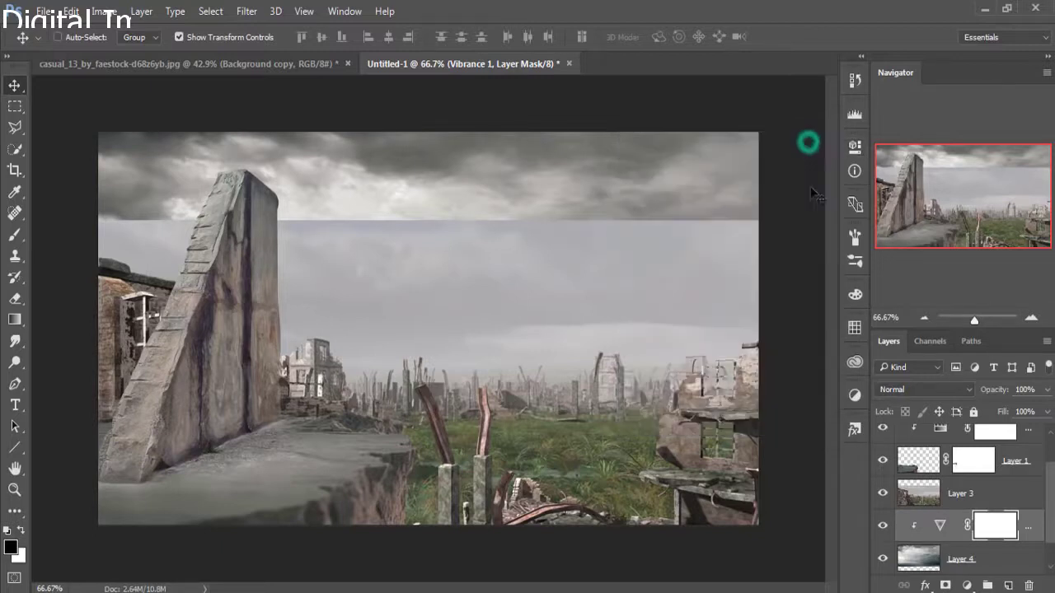
Step: Add a layer mask to the ruins layer and set up a 250 px brush
left_click(980, 495)
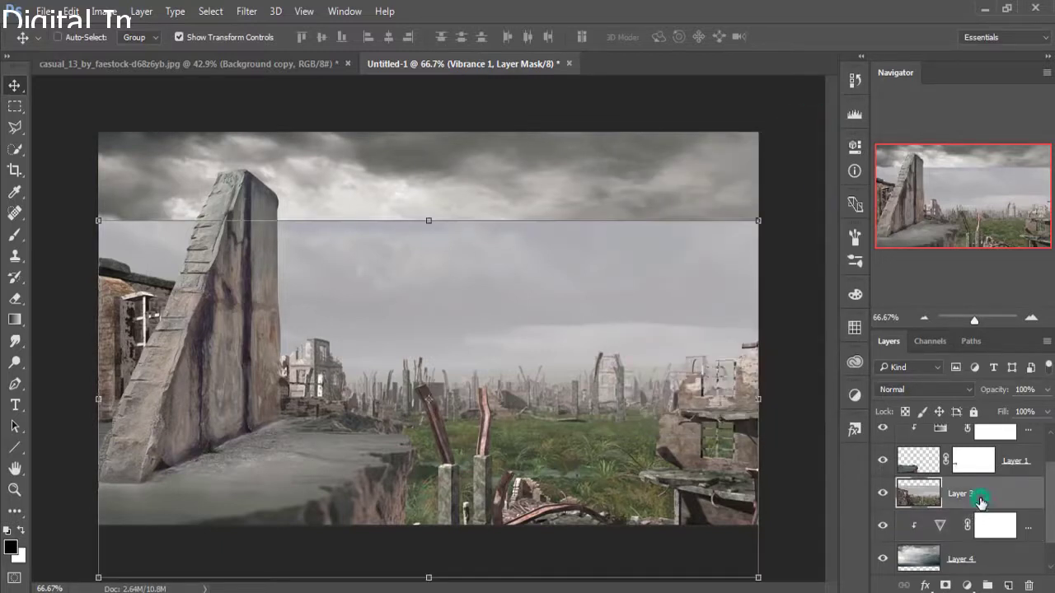
left_click(945, 583)
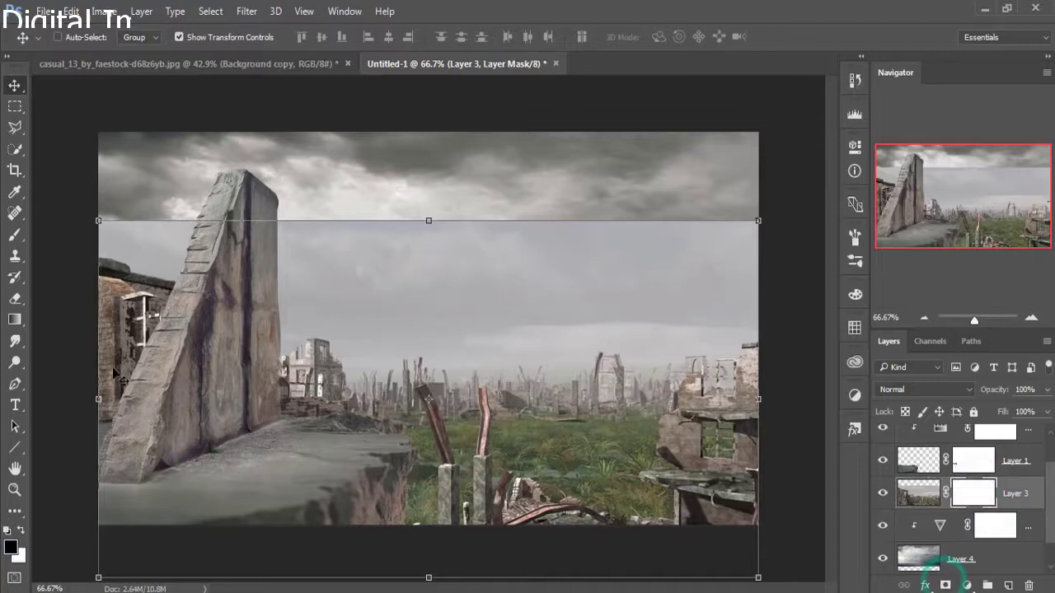
left_click(10, 235)
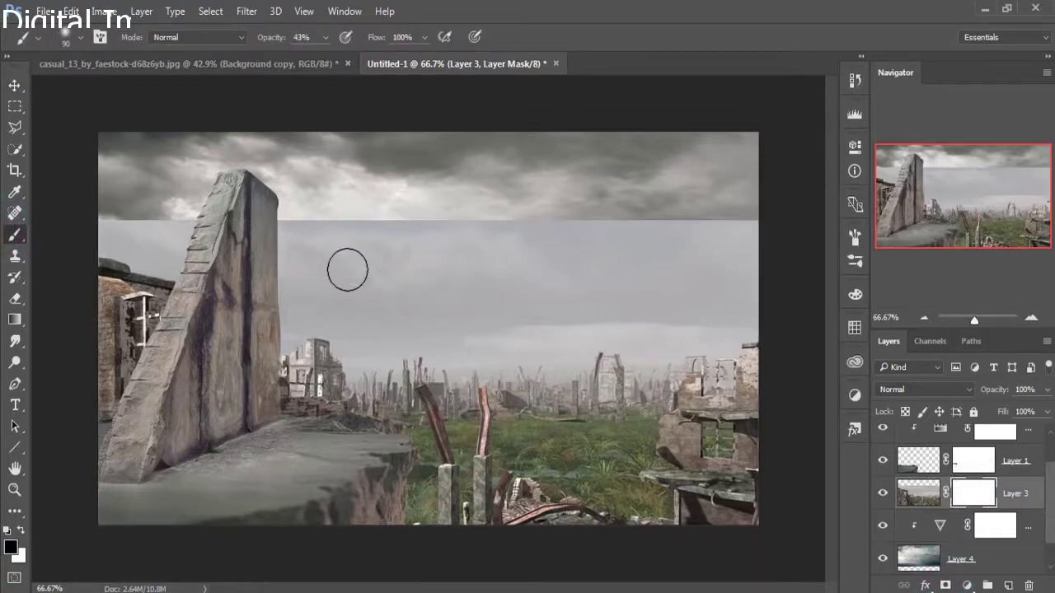
key("bracketright")
key("bracketright")
key("bracketright")
key("bracketleft")
key("bracketleft")
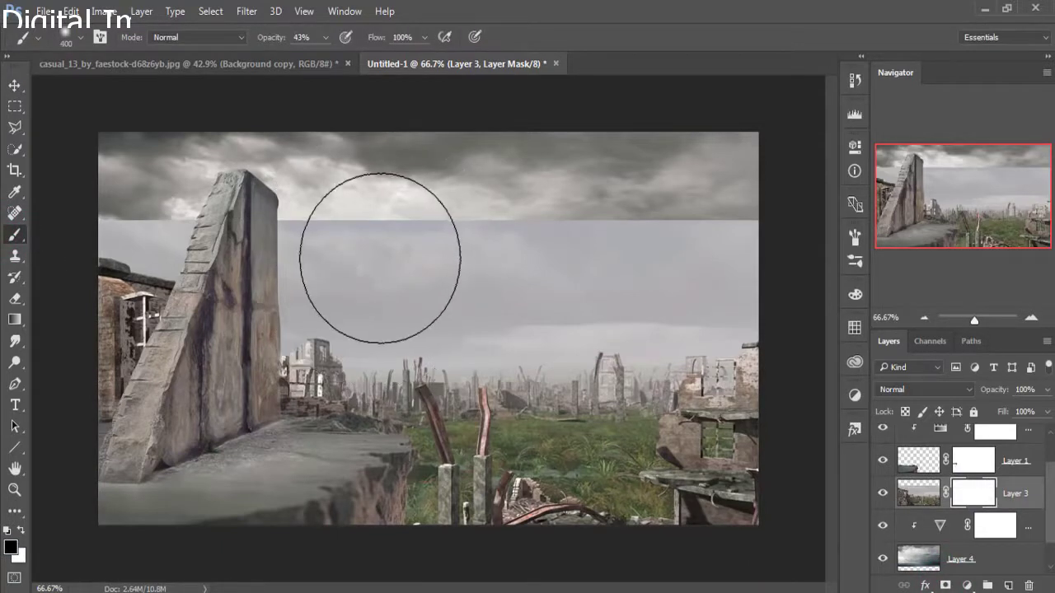
Step: Mask out the ruins sky along the top, right to the edge and back toward the slab
left_click(382, 242)
left_click(343, 236)
left_click(459, 228)
left_click(420, 224)
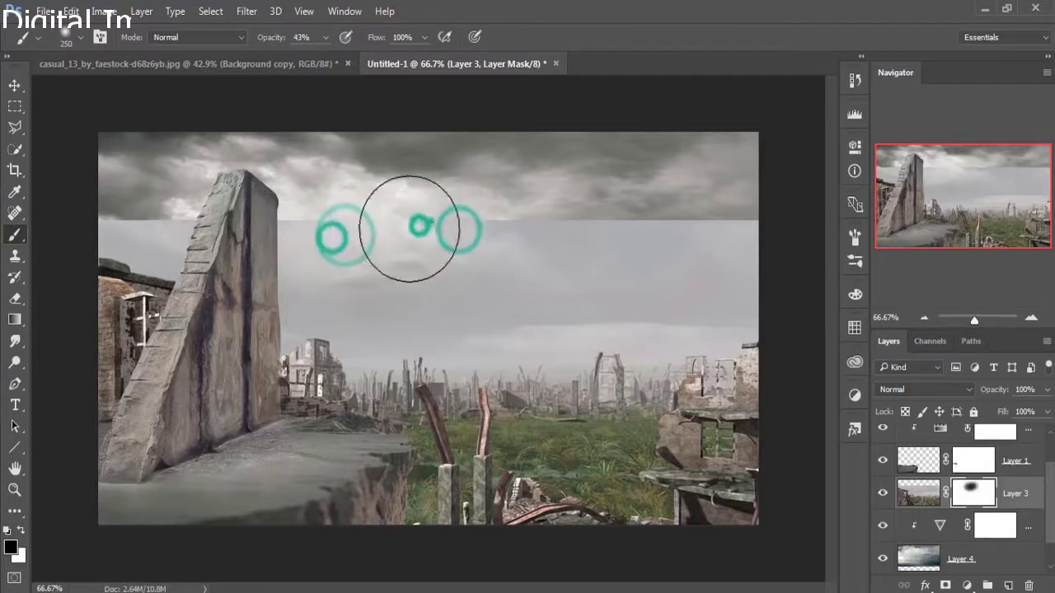
left_click(504, 207)
left_click(536, 219)
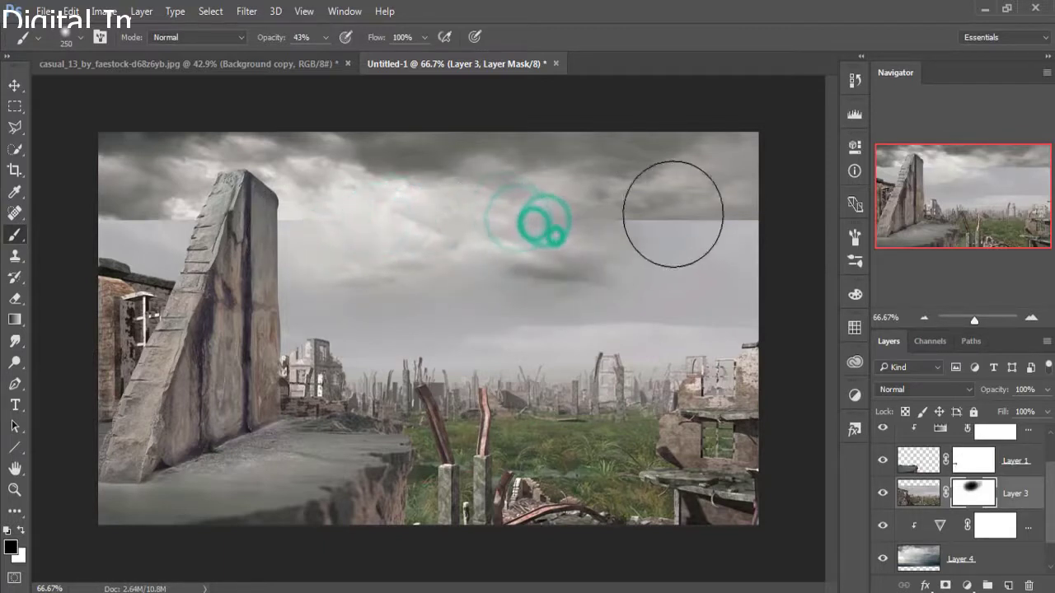
left_click(629, 236)
left_click(683, 229)
left_click(687, 207)
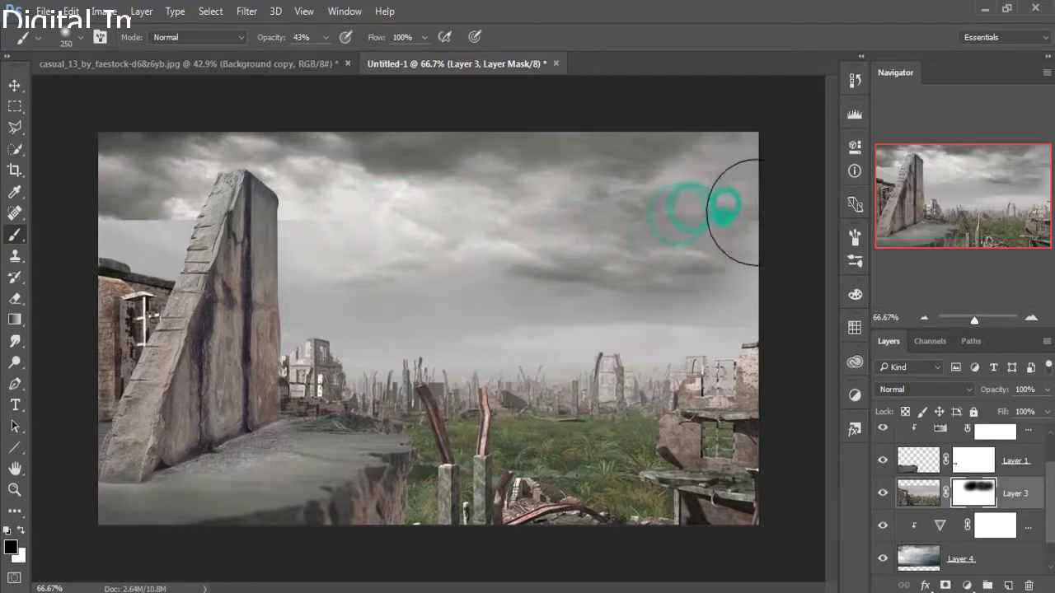
left_click(724, 216)
left_click(543, 226)
left_click(362, 229)
left_click(302, 222)
left_click(231, 223)
left_click(181, 216)
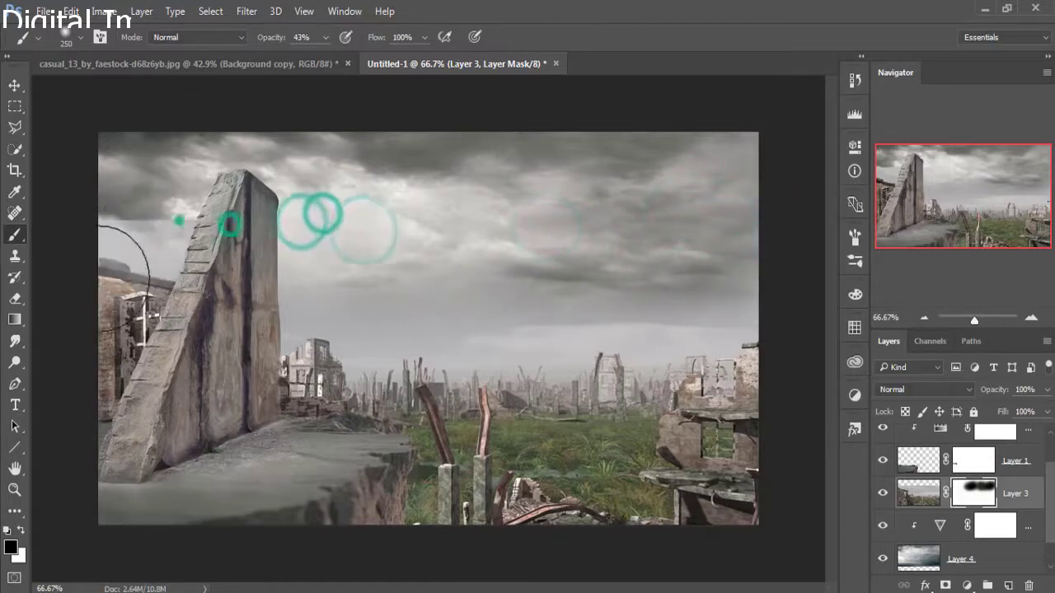
left_click(141, 234)
Step: Haze the sky left of the monolith and soften the mid-sky cloud band
left_click(129, 287)
left_click(134, 306)
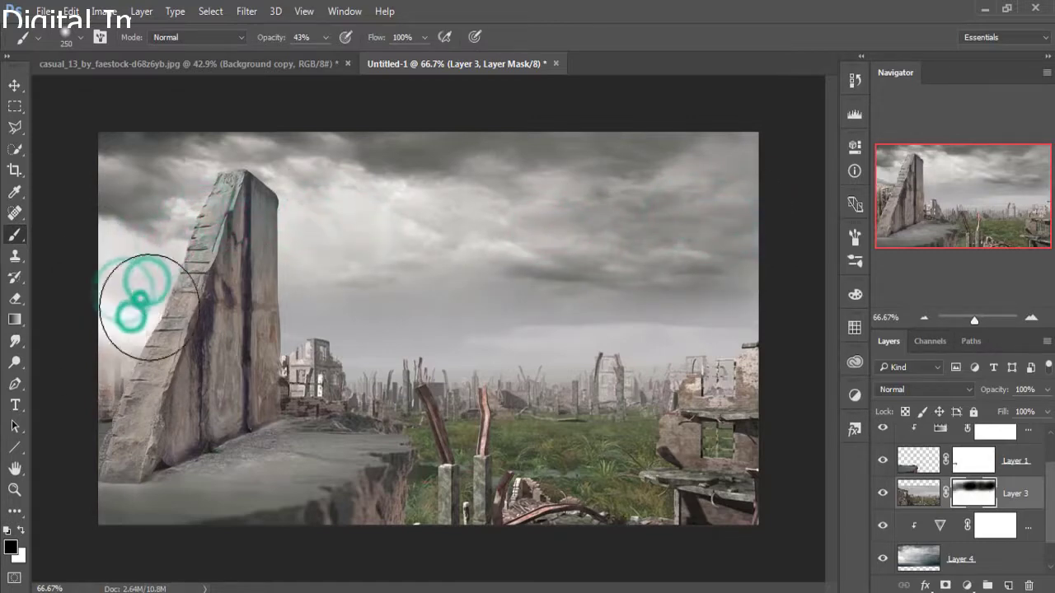
left_click(102, 356)
left_click(119, 340)
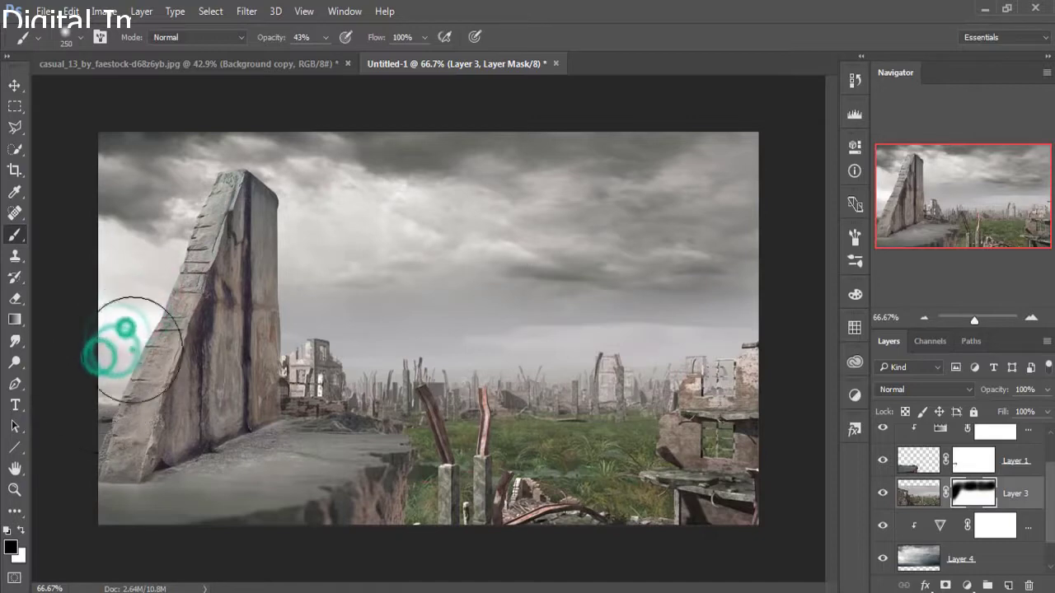
left_click(144, 238)
left_click(107, 280)
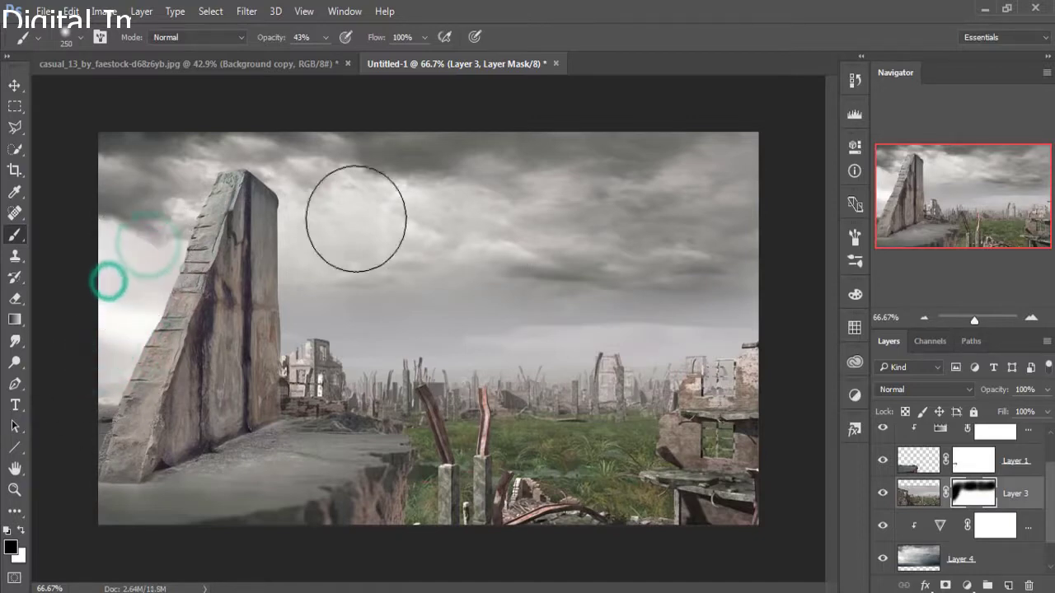
left_click(479, 207)
left_click(558, 218)
left_click(500, 289)
left_click(683, 271)
left_click(739, 266)
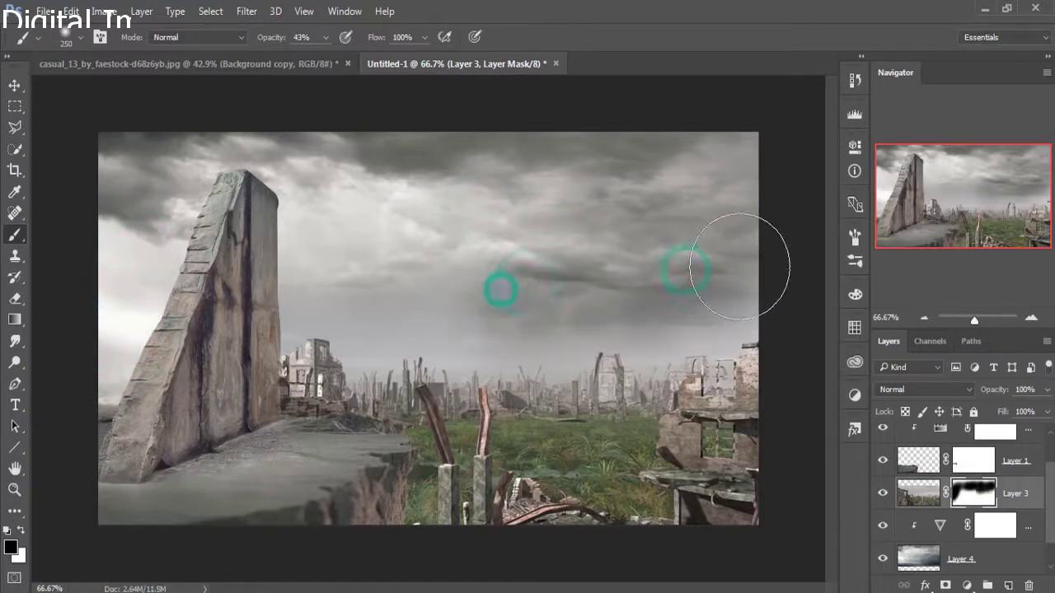
left_click(704, 293)
left_click(629, 296)
left_click(532, 294)
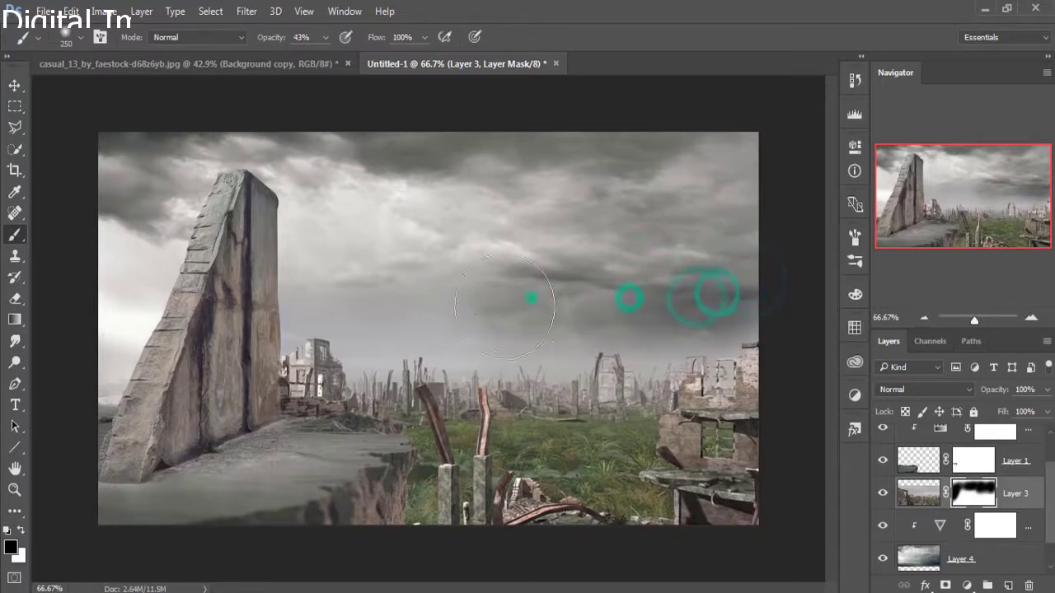
left_click(420, 297)
left_click(372, 296)
left_click(330, 297)
left_click(393, 317)
left_click(306, 294)
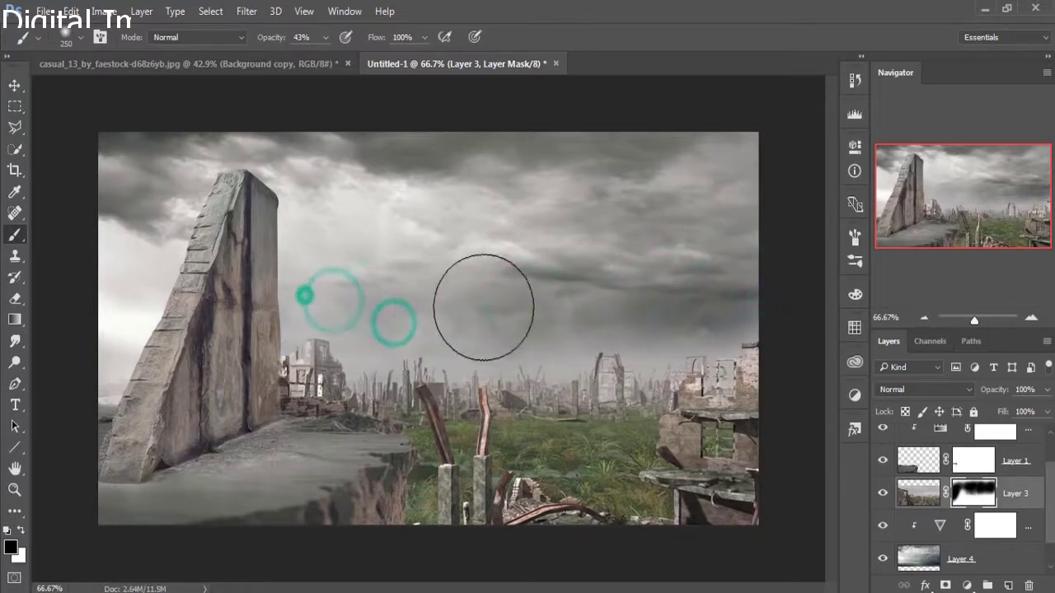
left_click(489, 320)
Step: Blend the sky along the horizon to the right edge and around the monolith
left_click(478, 336)
left_click(548, 338)
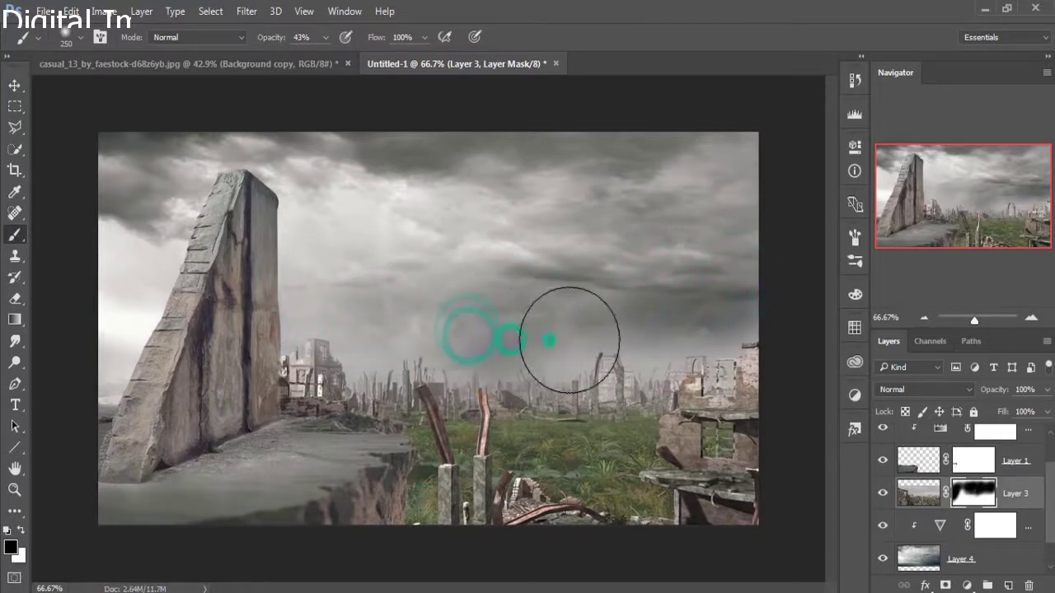
left_click(589, 339)
left_click(622, 342)
left_click(687, 343)
left_click(765, 316)
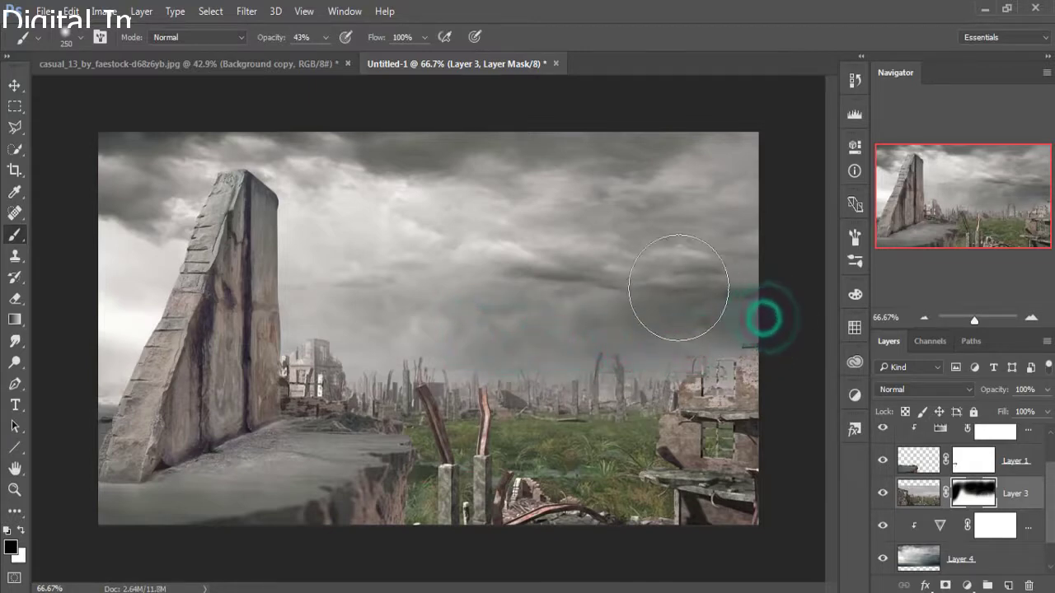
left_click(365, 335)
left_click(299, 330)
left_click(125, 327)
left_click(81, 370)
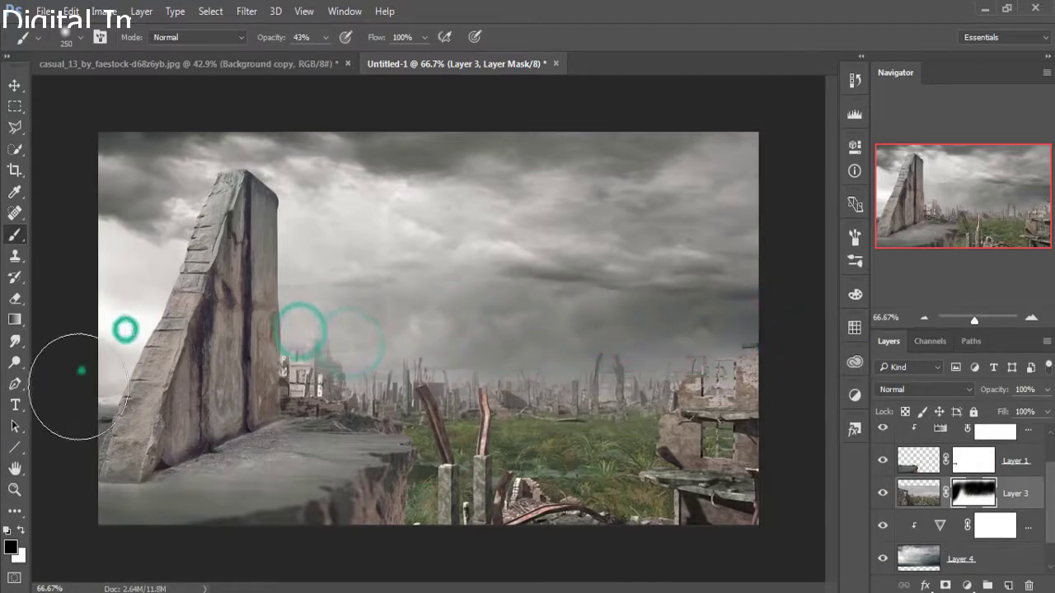
left_click(68, 394)
left_click(576, 325)
left_click(751, 324)
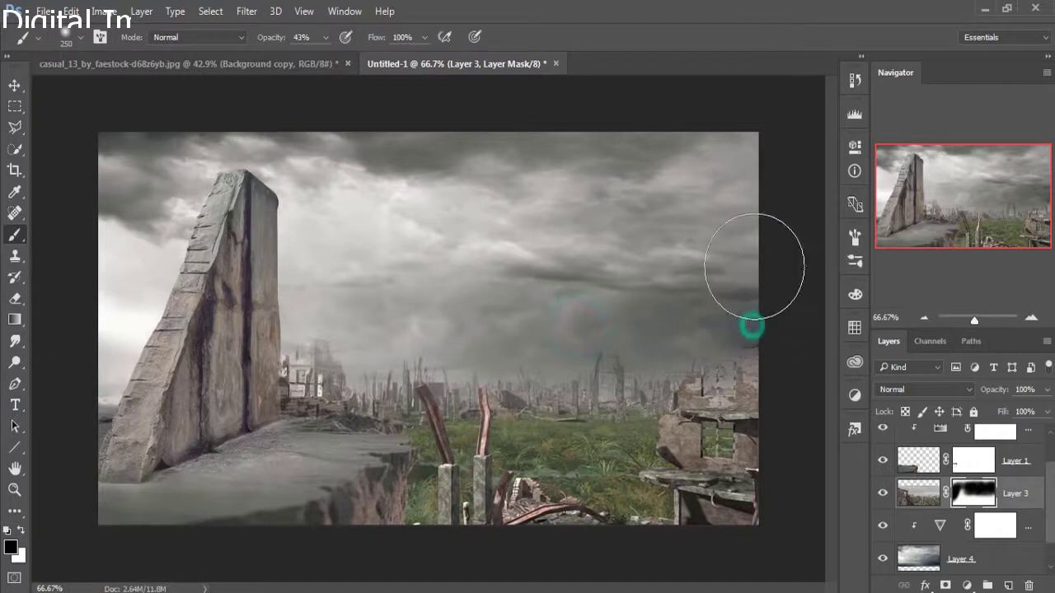
left_click(726, 266)
left_click(537, 221)
left_click(454, 170)
left_click(401, 221)
left_click(368, 255)
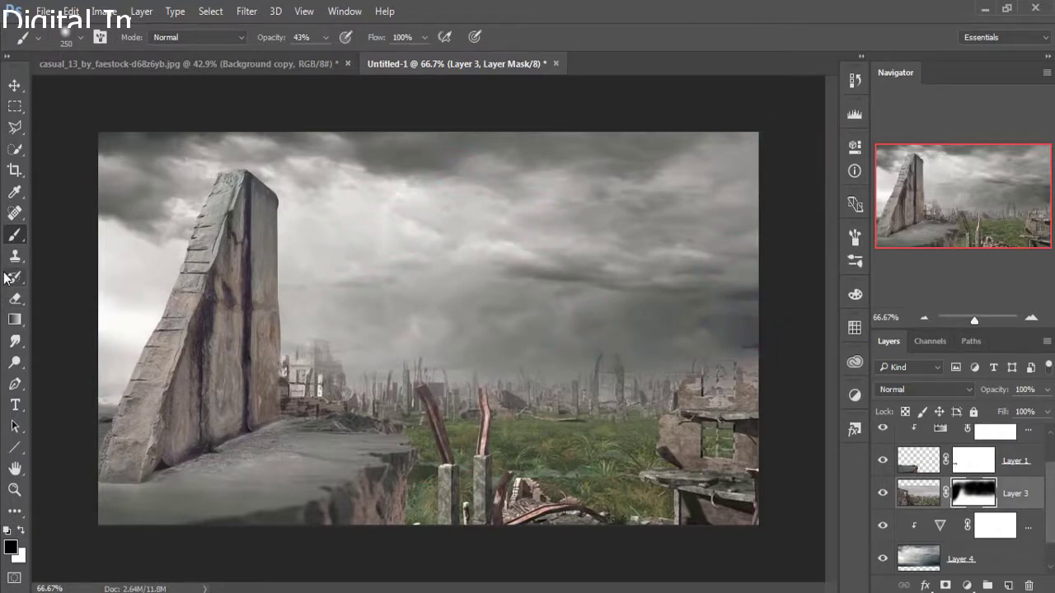
Step: Add a Vibrance adjustment clipped to Layer 3's image with Saturation -57
left_click(14, 87)
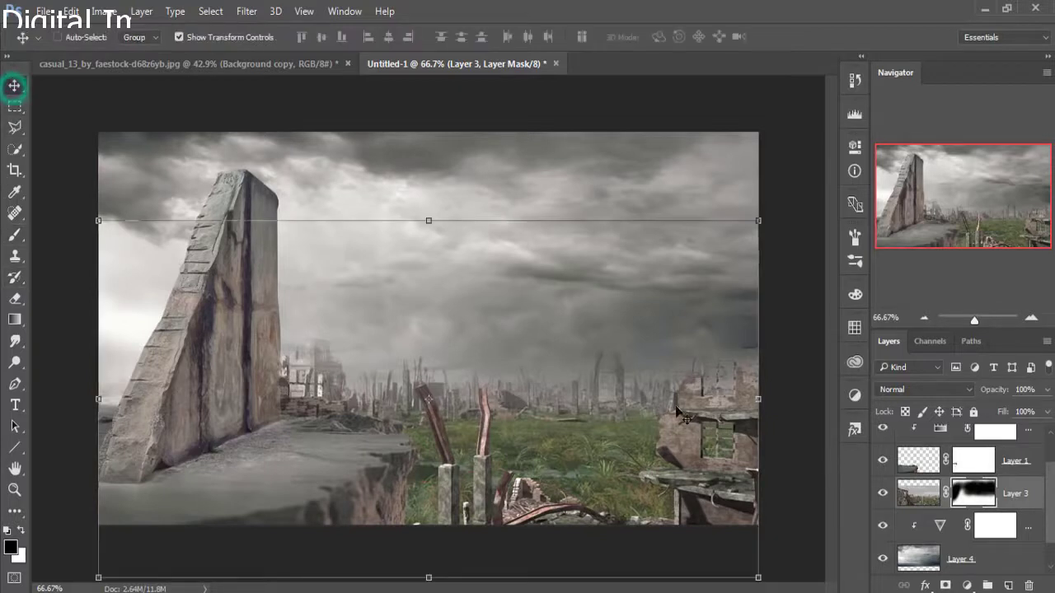
left_click(929, 495)
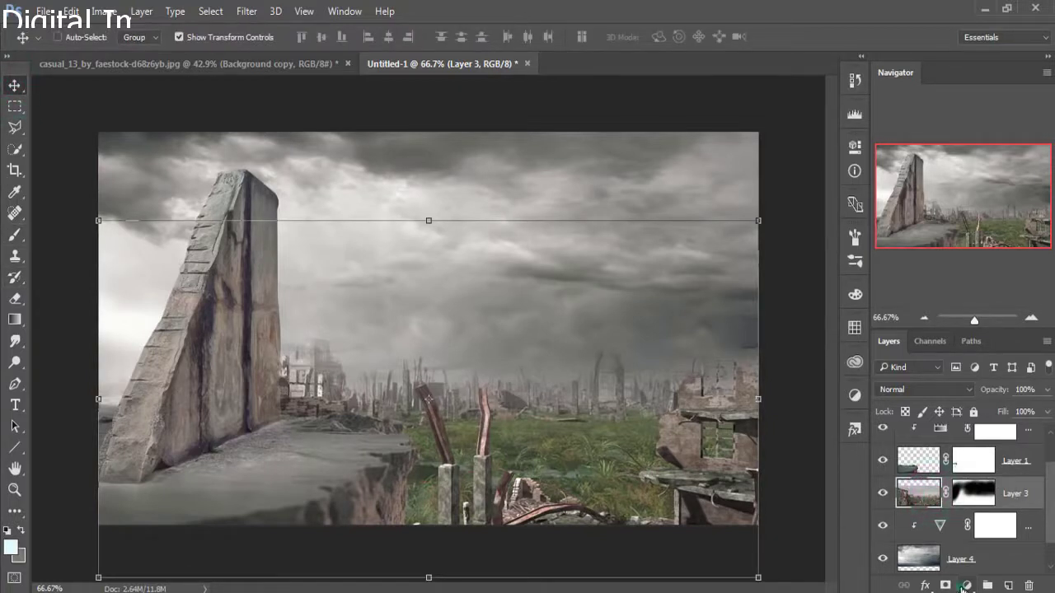
left_click(964, 585)
left_click(933, 371)
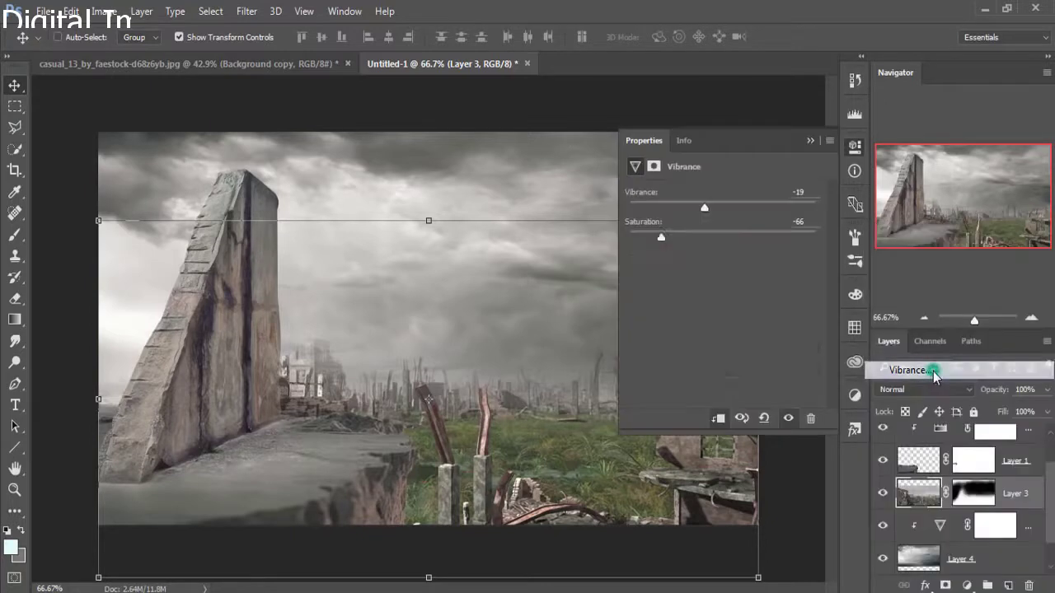
left_click(721, 420)
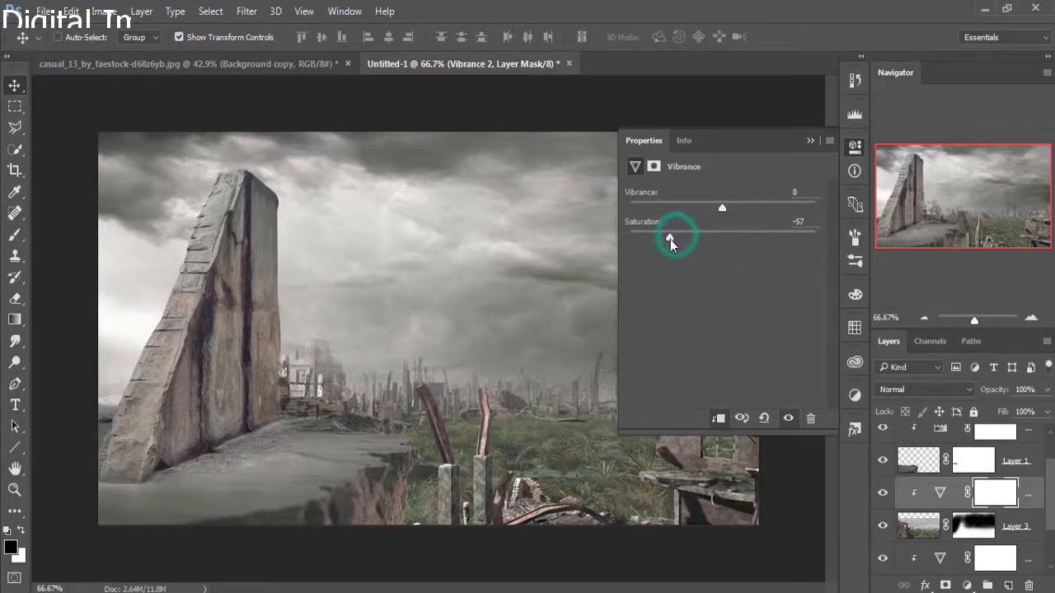
left_click(810, 142)
Step: Float the casual_13 photo and drag the woman into the ruins composite
left_click(281, 64)
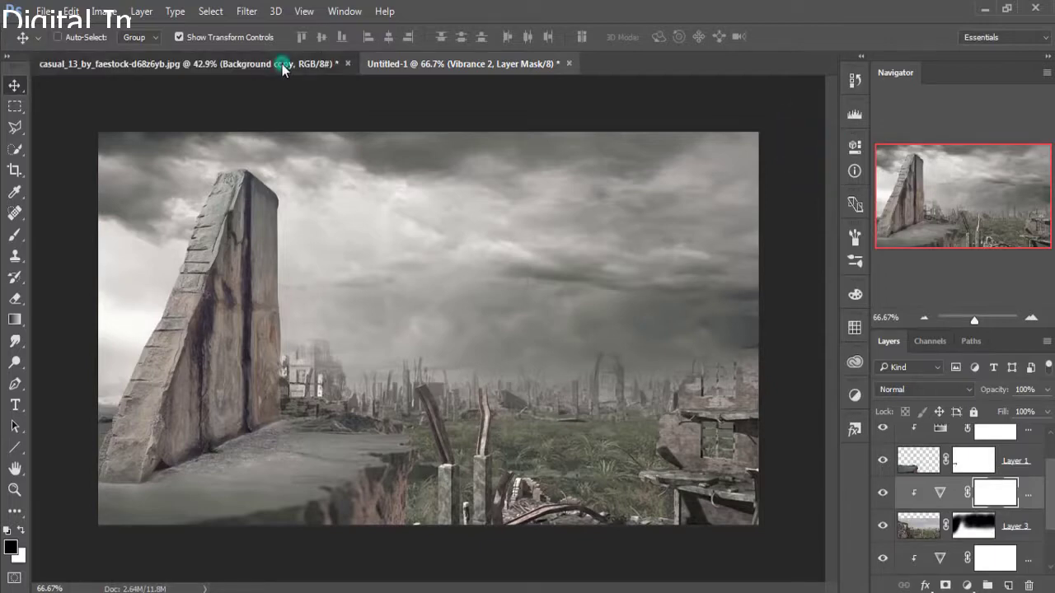
mouse_move(272, 64)
left_mouse_down()
mouse_move(267, 107)
mouse_move(190, 116)
mouse_move(765, 114)
left_mouse_up()
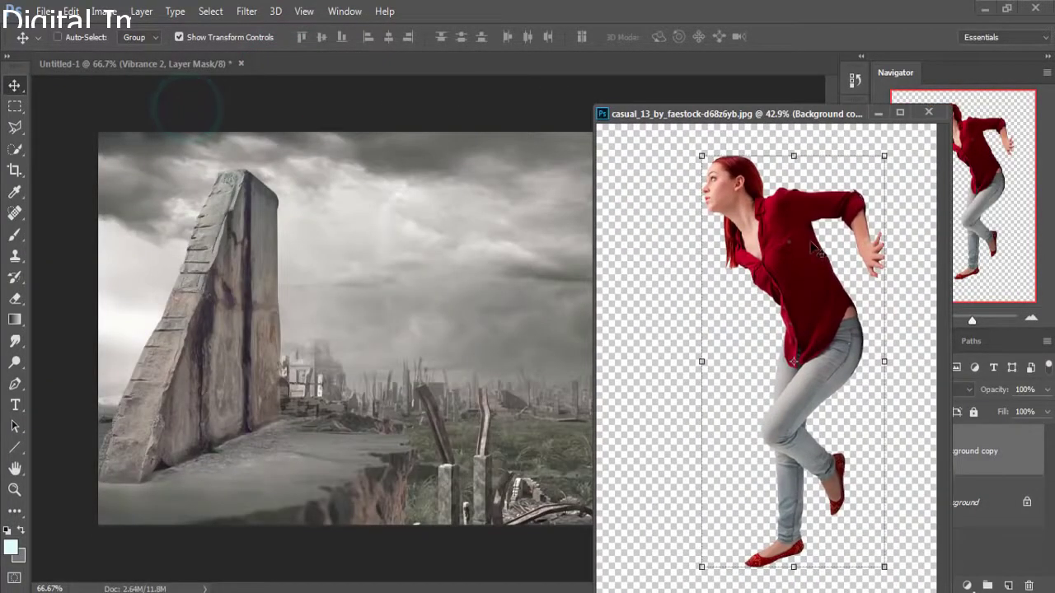
left_click_drag(798, 239, 292, 245)
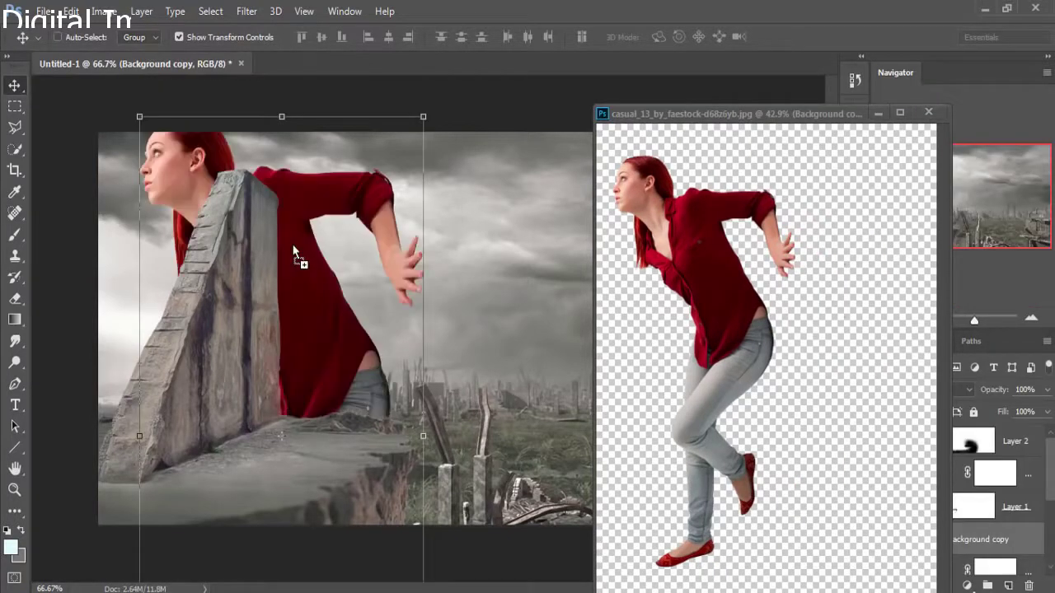
left_click(879, 112)
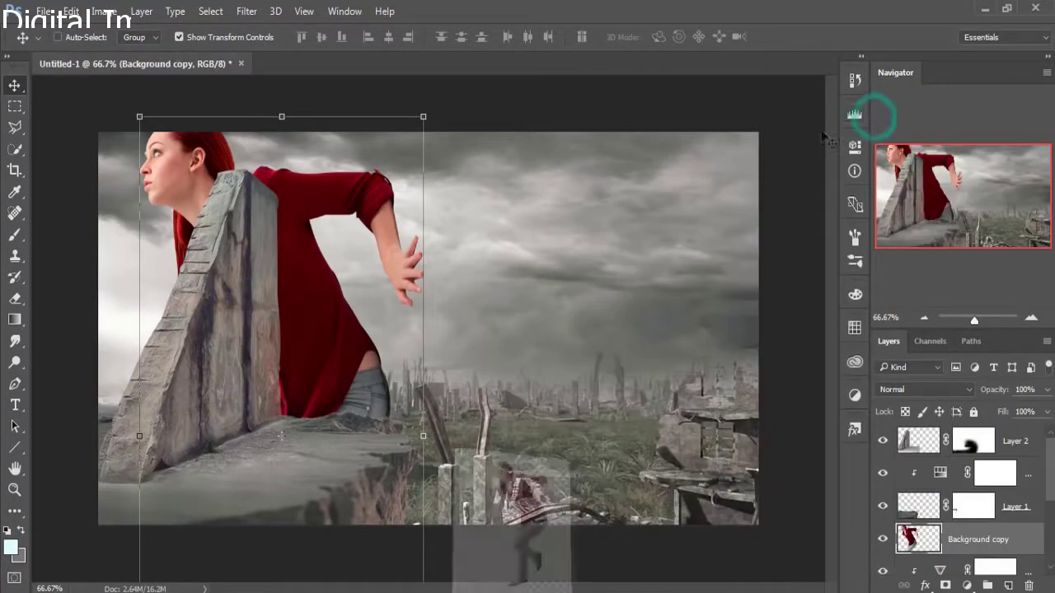
Step: Scale the woman to about 25%, move her layer to the top, and place her beside the monolith
mouse_move(424, 117)
left_mouse_down()
mouse_move(347, 270)
mouse_move(418, 148)
mouse_move(389, 216)
left_mouse_up()
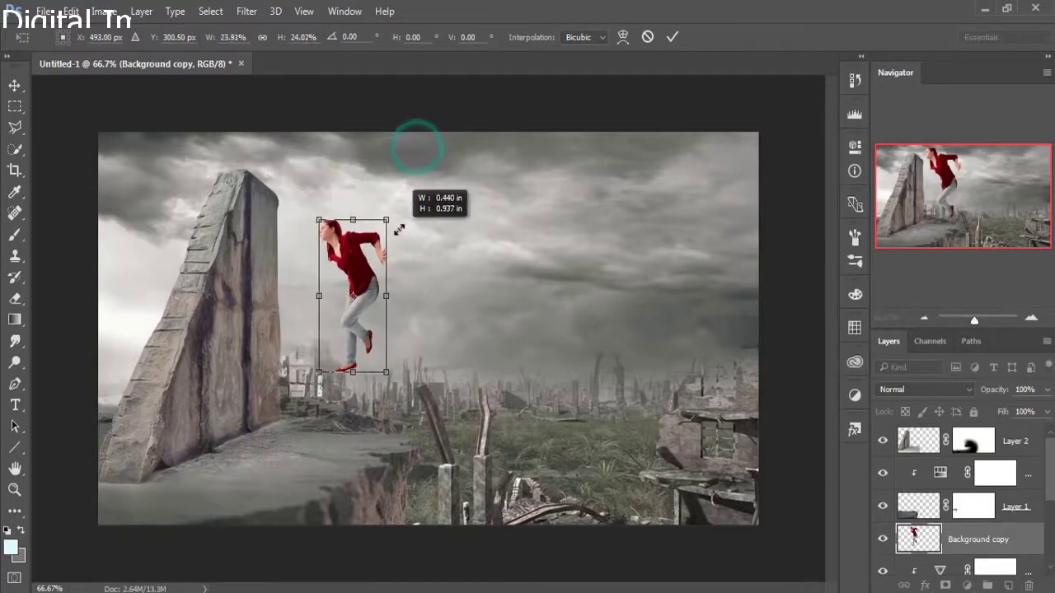
left_click_drag(361, 268, 340, 307)
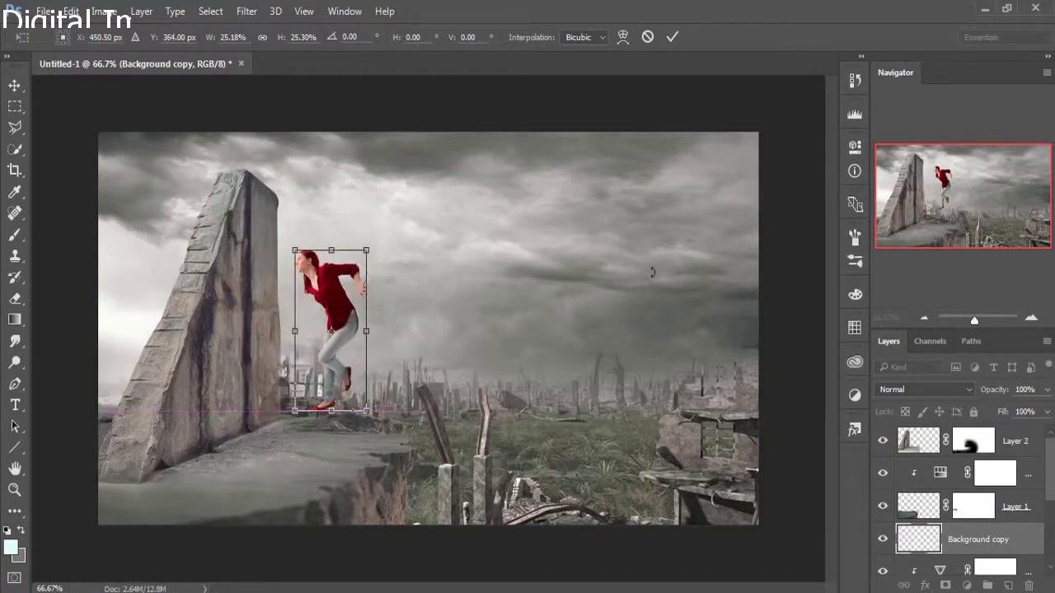
left_click(672, 37)
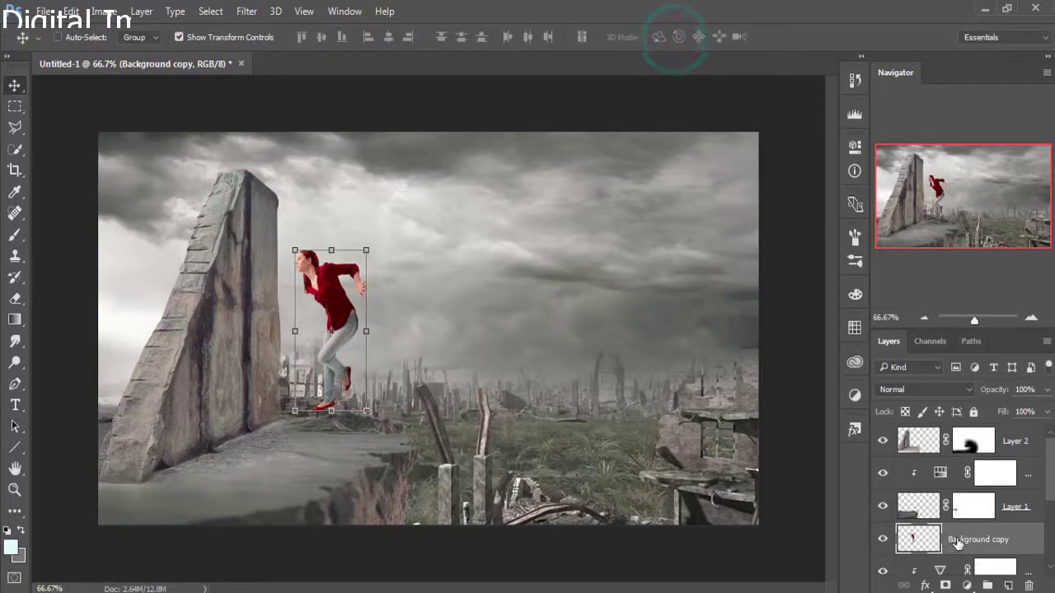
left_click_drag(961, 541, 979, 423)
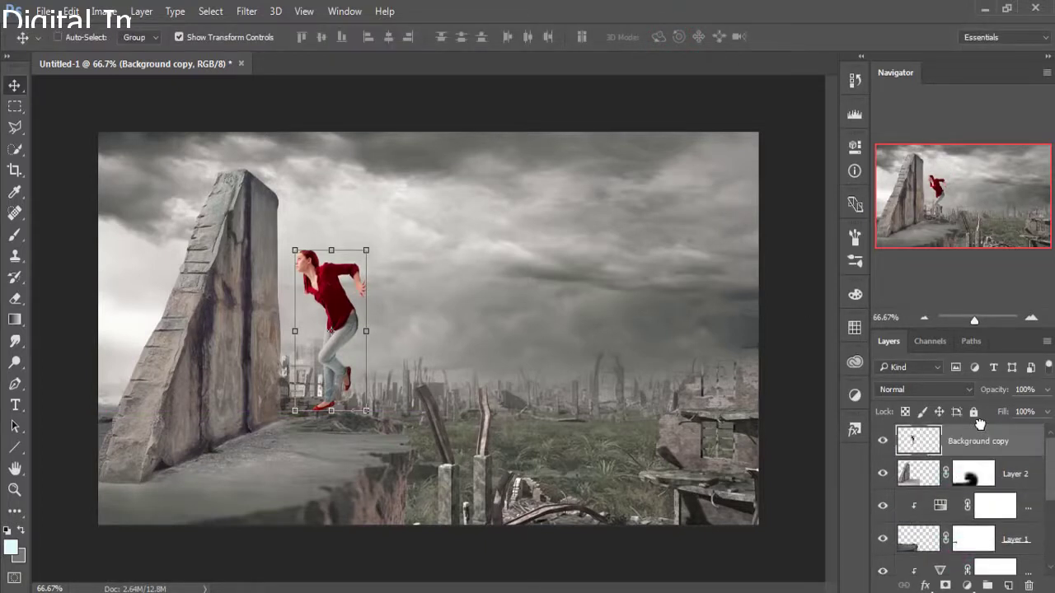
left_click_drag(347, 306, 284, 335)
Step: Flip the woman horizontally, enlarge her to about 119%, and press her against the monolith
left_click(71, 11)
mouse_move(122, 328)
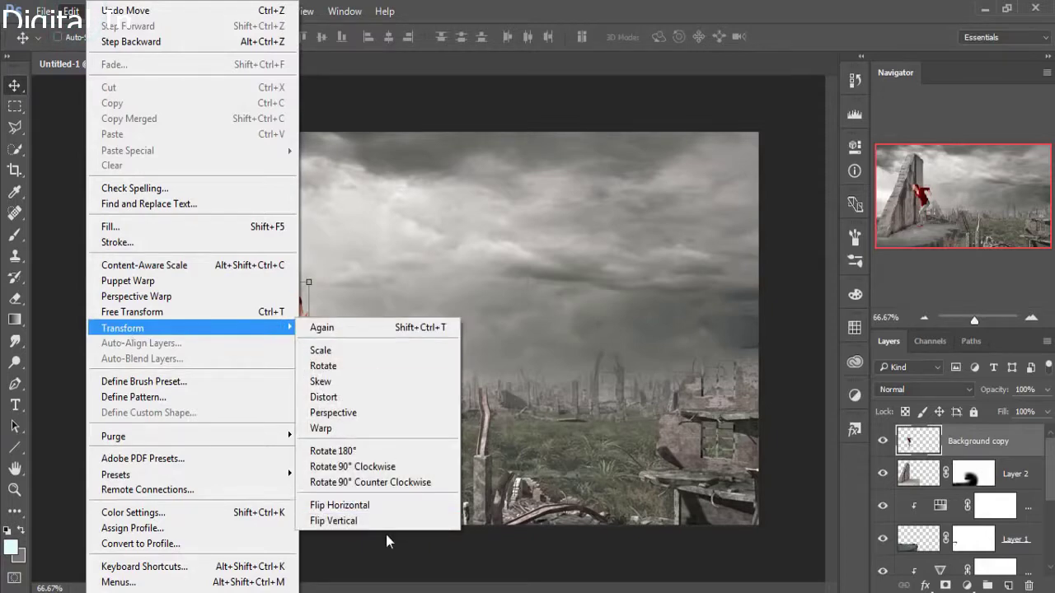
left_click(377, 507)
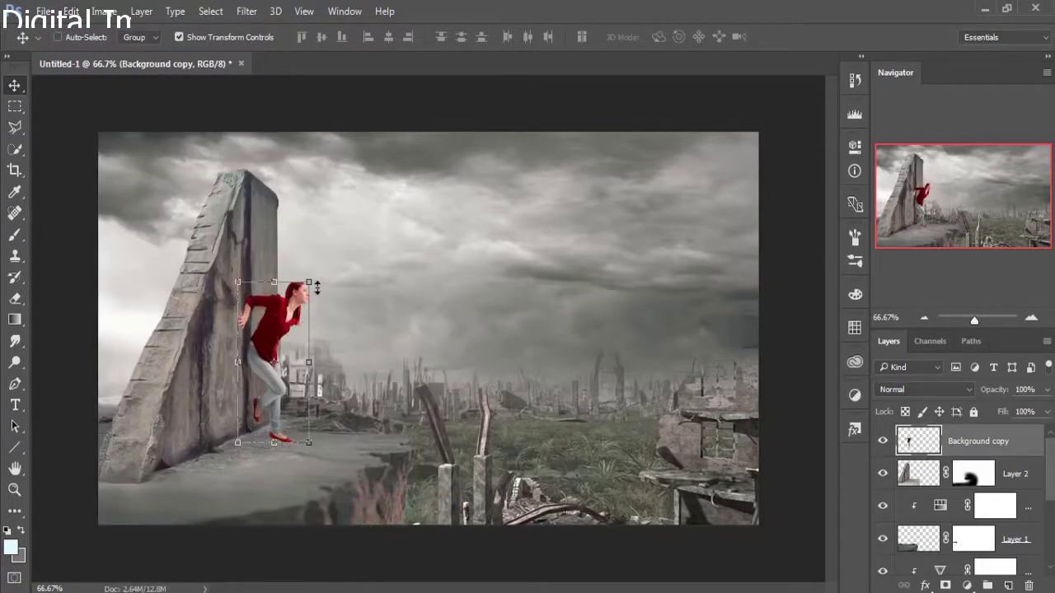
left_click_drag(309, 283, 316, 267)
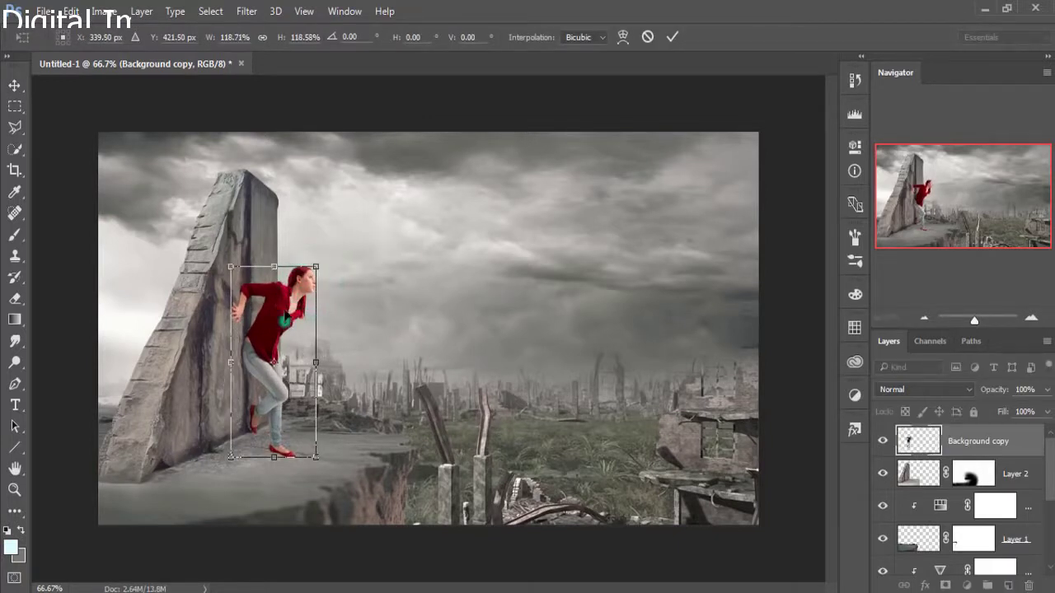
left_click_drag(285, 320, 292, 317)
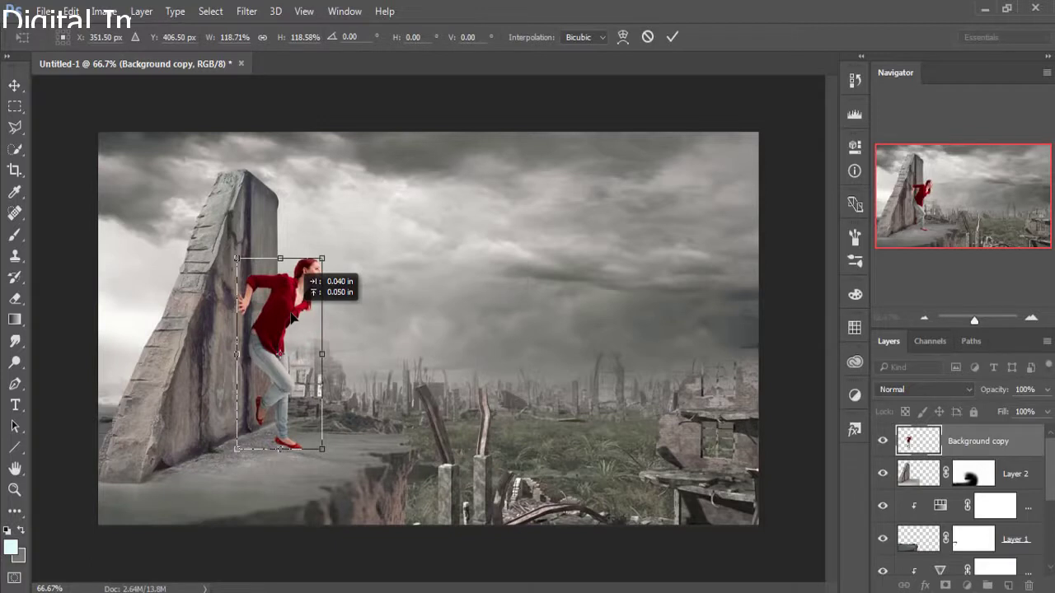
left_click_drag(292, 317, 295, 318)
left_click(674, 36)
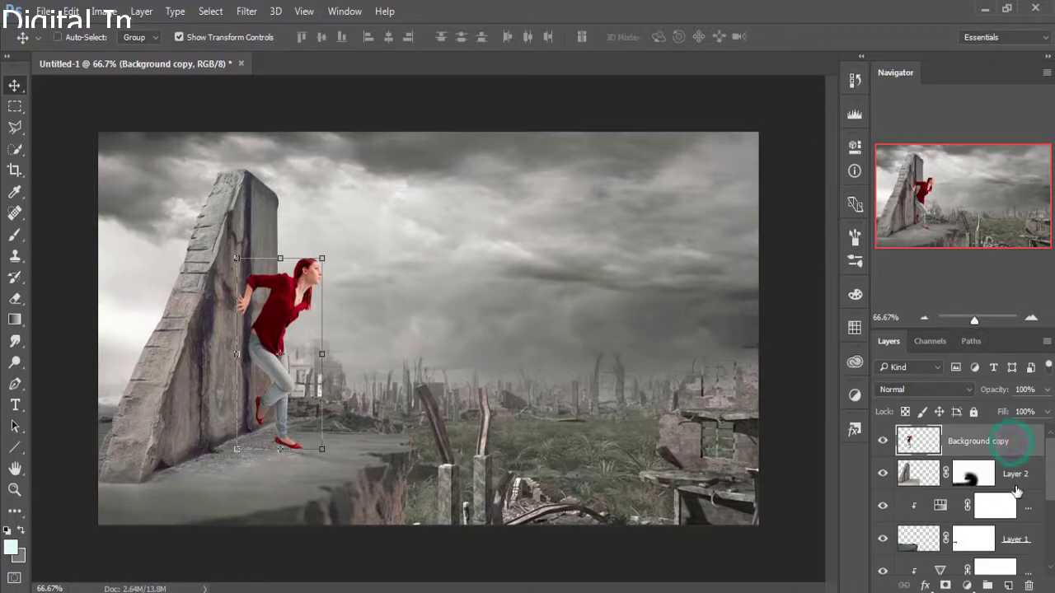
Step: Create new Layer 5 and brush soft light into the sky left of the monolith
left_click(1050, 488)
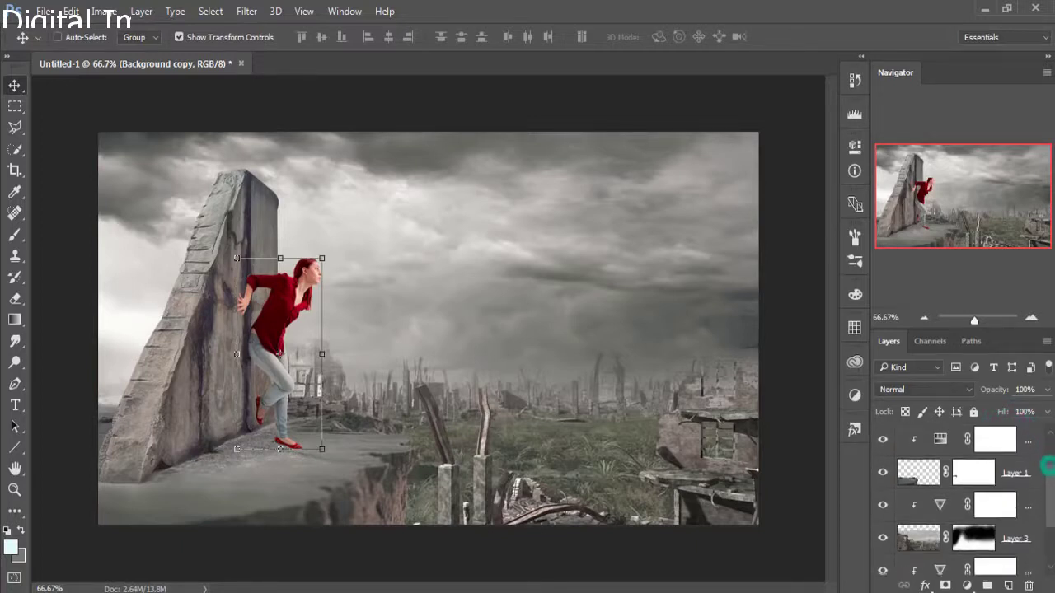
left_click_drag(1048, 462, 1048, 476)
left_click(1020, 499)
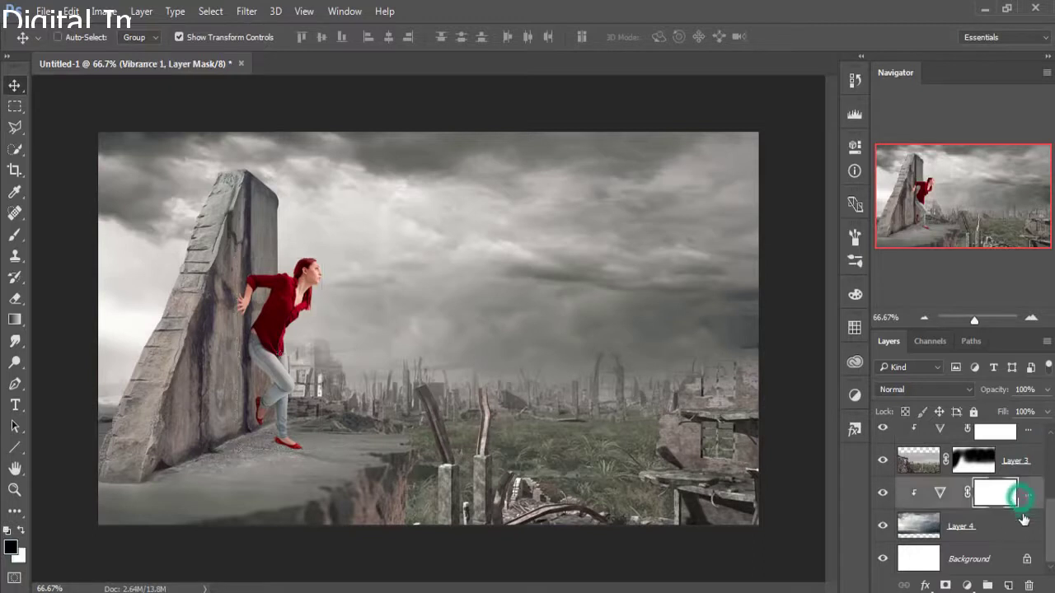
left_click(1009, 585)
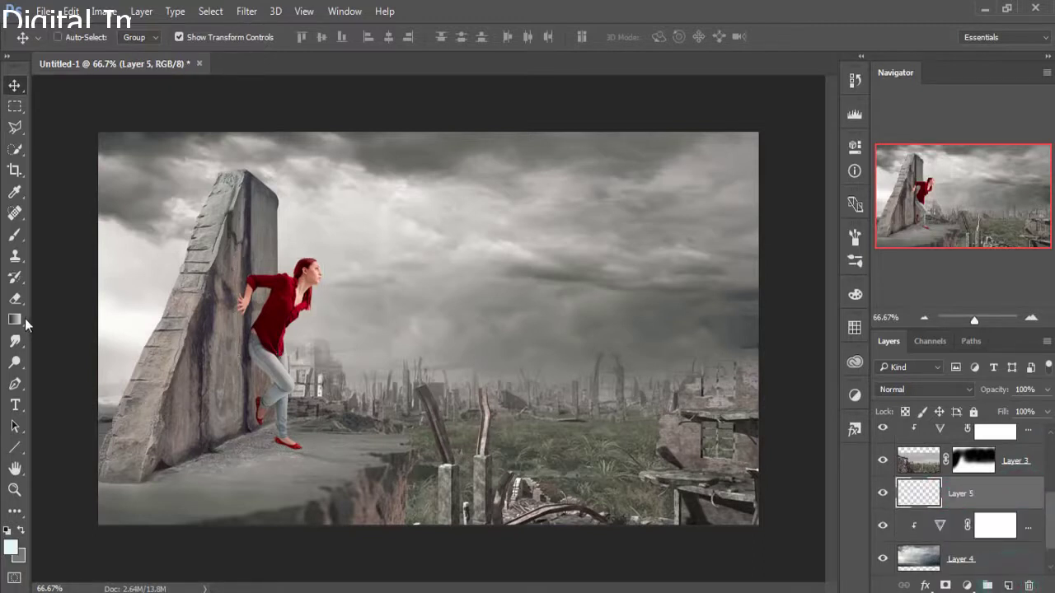
left_click(14, 236)
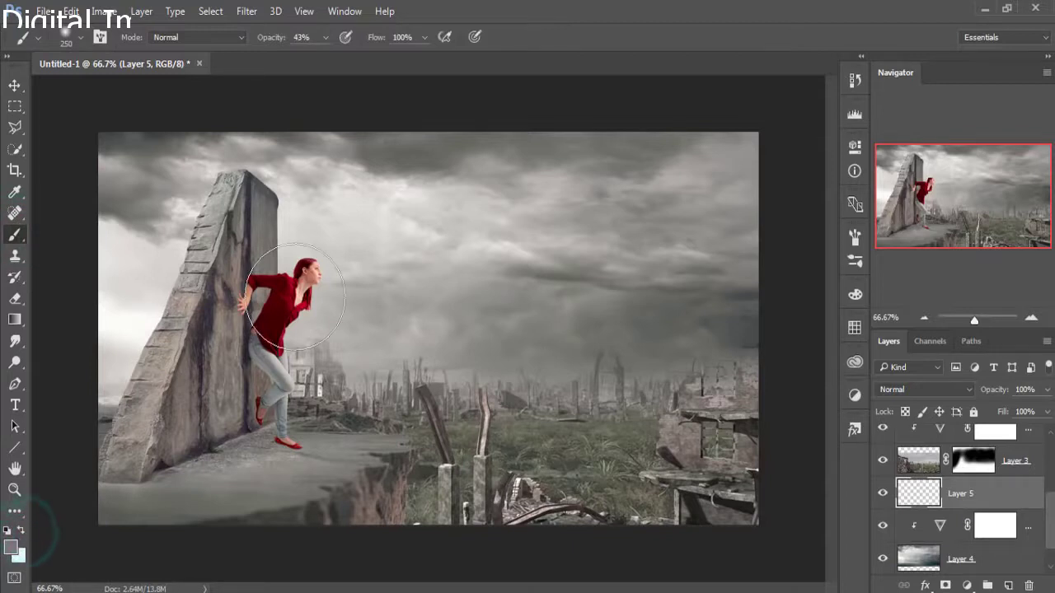
left_click_drag(141, 193, 118, 294)
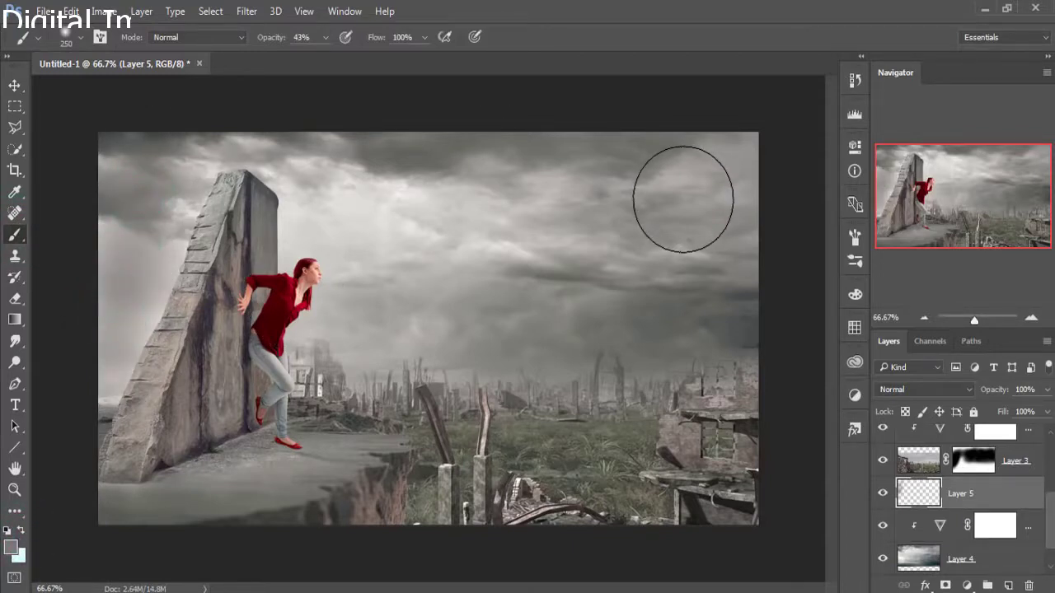
left_click_drag(123, 362, 140, 264)
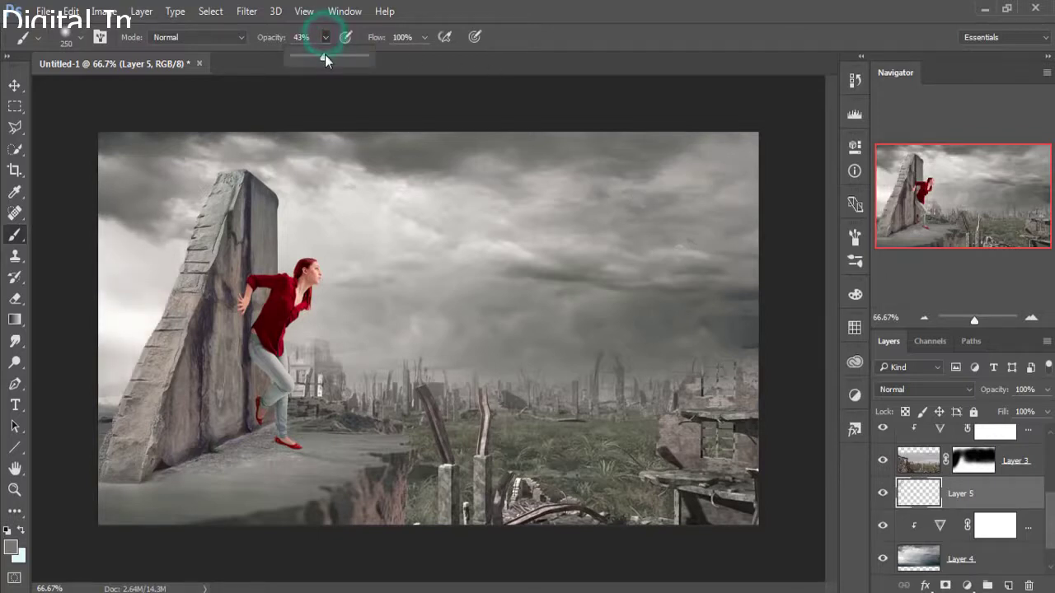
Step: At 28% brush opacity, lighten the sky left of the monolith and right of the woman
left_click_drag(324, 54, 313, 55)
left_click_drag(153, 243, 113, 294)
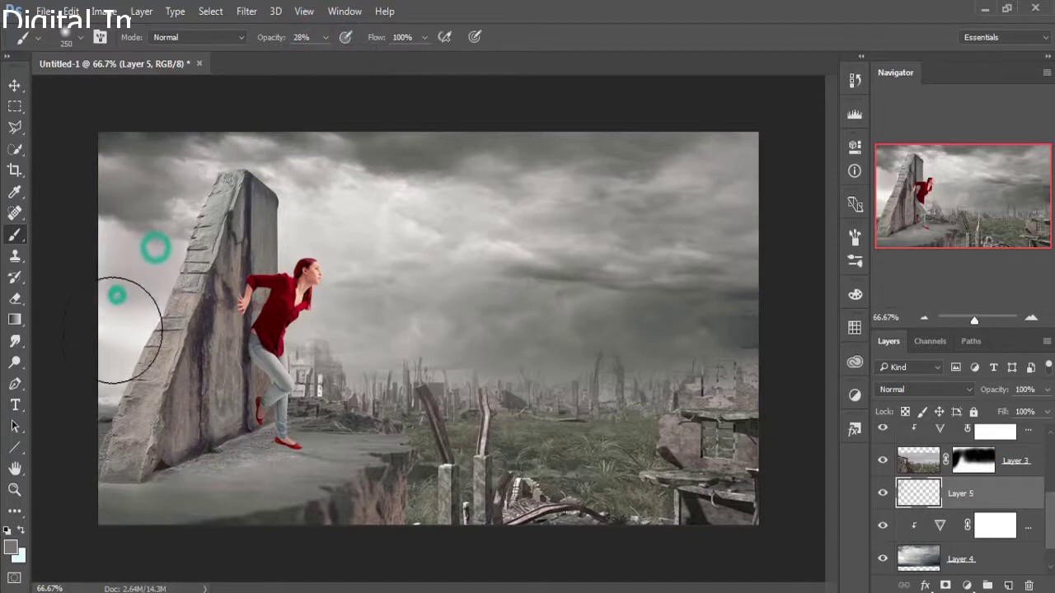
left_click_drag(111, 224, 111, 301)
left_click_drag(110, 247, 110, 348)
left_click_drag(200, 291, 146, 352)
mouse_move(346, 283)
left_mouse_down()
mouse_move(271, 349)
mouse_move(341, 228)
mouse_move(287, 188)
mouse_move(297, 189)
left_mouse_up()
mouse_move(400, 247)
left_mouse_down()
mouse_move(489, 205)
mouse_move(595, 226)
left_mouse_up()
left_click_drag(275, 346, 379, 385)
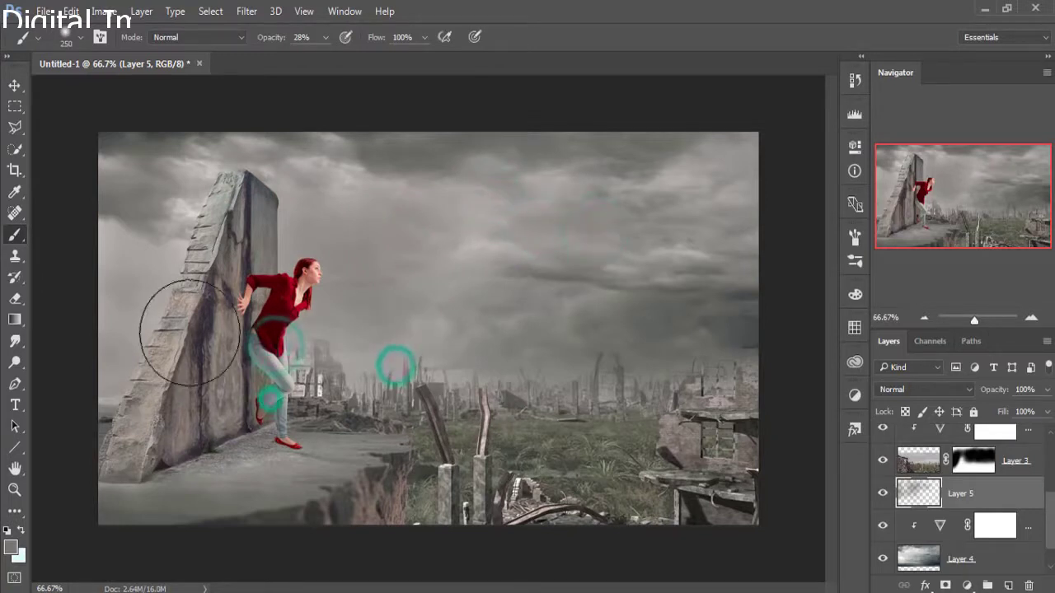
Step: Brush soft light over the monolith's left side, around its top, and into the upper sky
mouse_move(134, 358)
left_mouse_down()
mouse_move(129, 376)
mouse_move(211, 282)
left_mouse_up()
left_click_drag(186, 354, 347, 351)
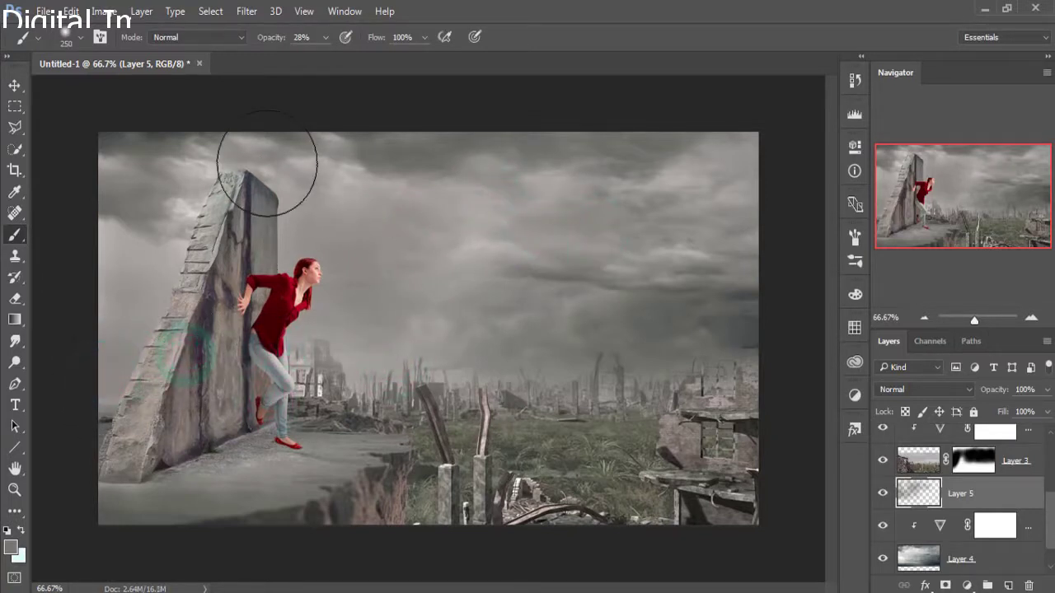
left_click_drag(264, 162, 198, 167)
left_click_drag(184, 170, 74, 188)
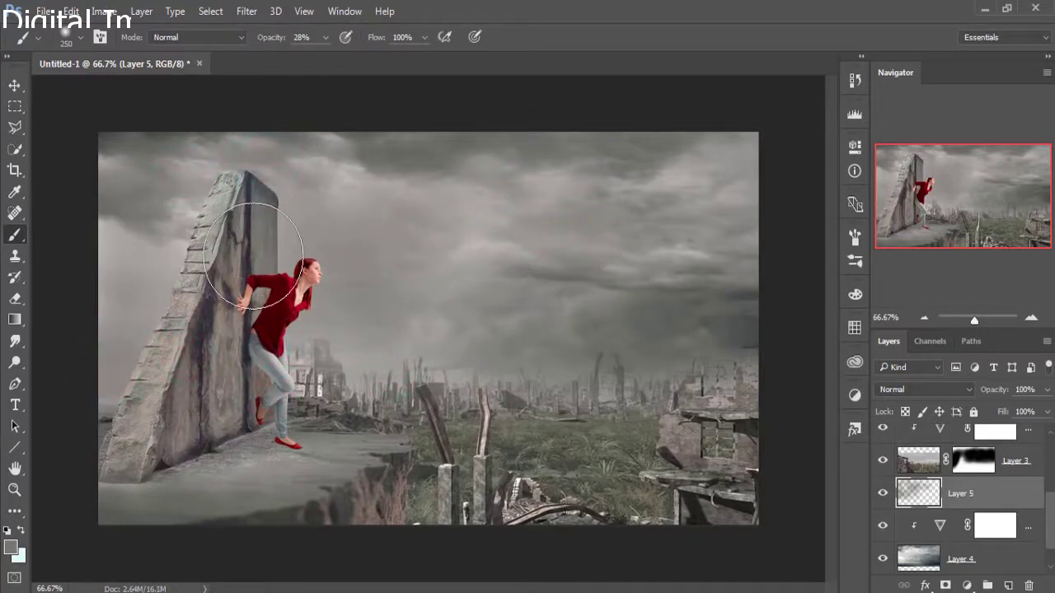
left_click_drag(489, 223, 556, 184)
left_click(523, 175)
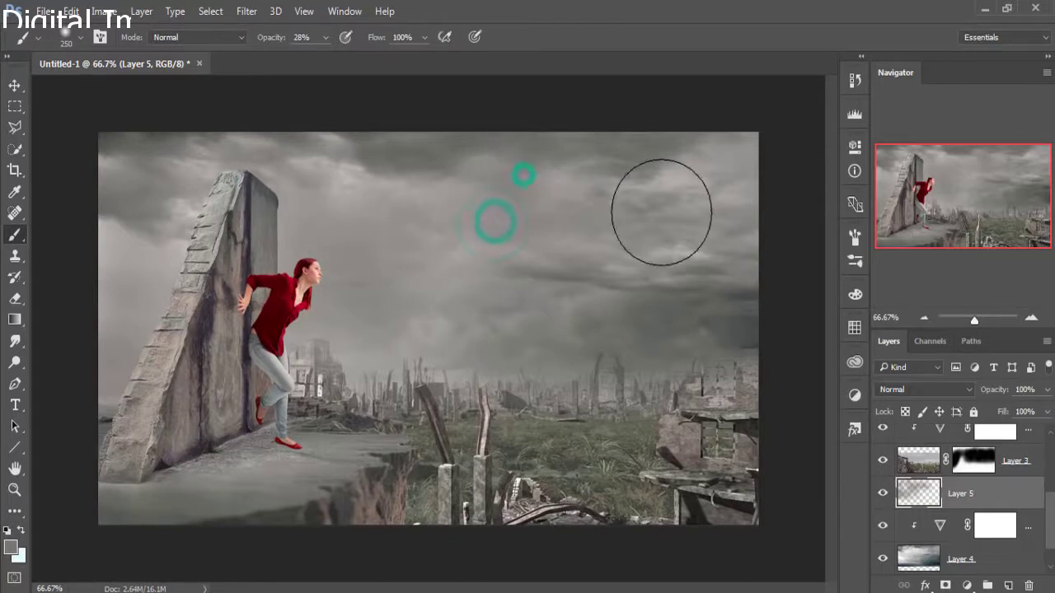
Step: Add a layer mask to Layer 4 and brush it black across the upper sky
left_click(1025, 556)
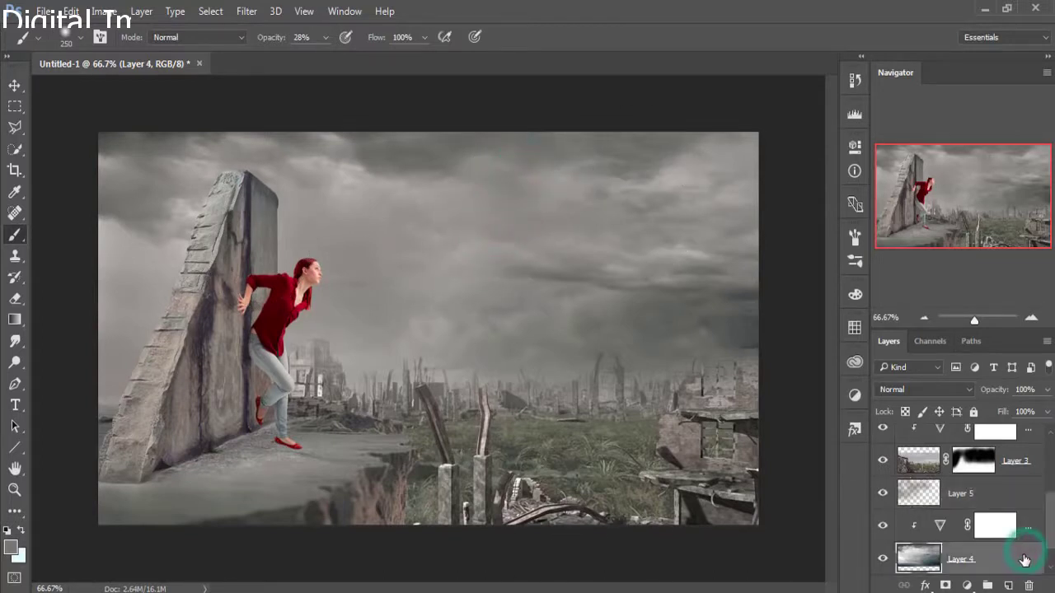
left_click(945, 584)
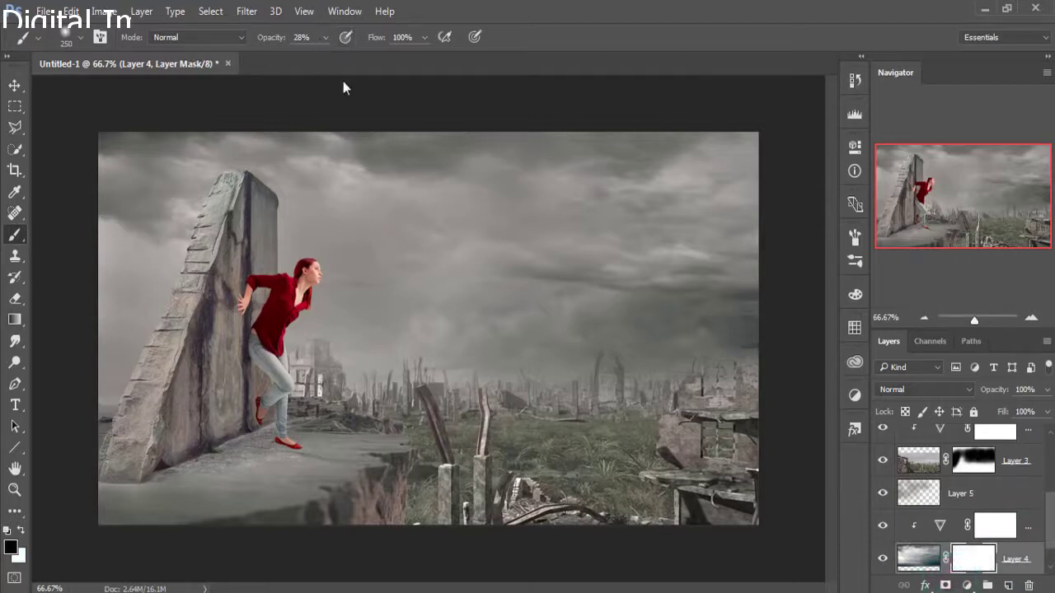
left_click(615, 156)
left_click(581, 170)
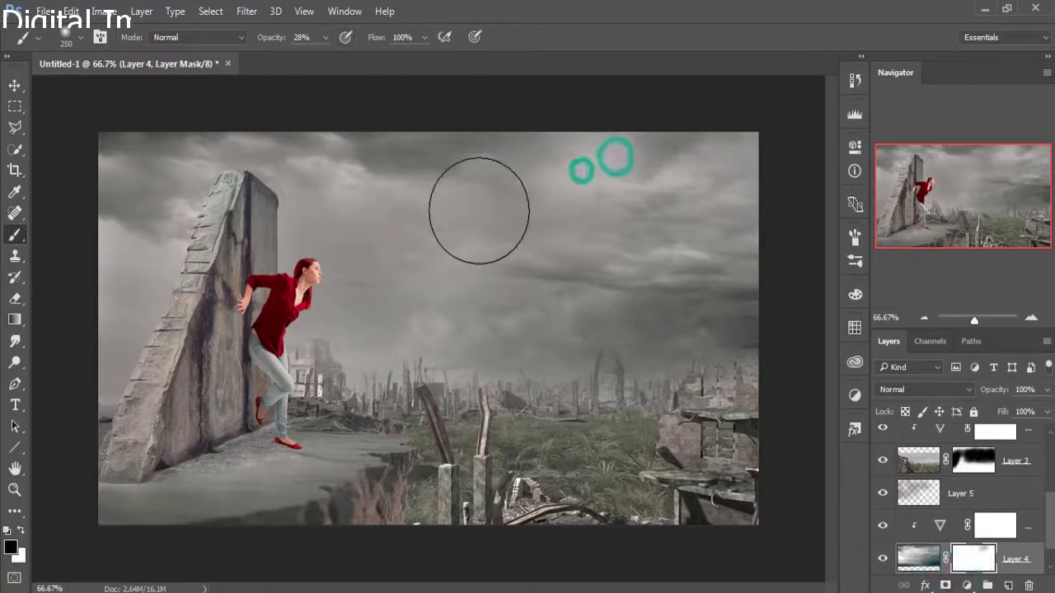
left_click(514, 205)
left_click(558, 189)
left_click(624, 157)
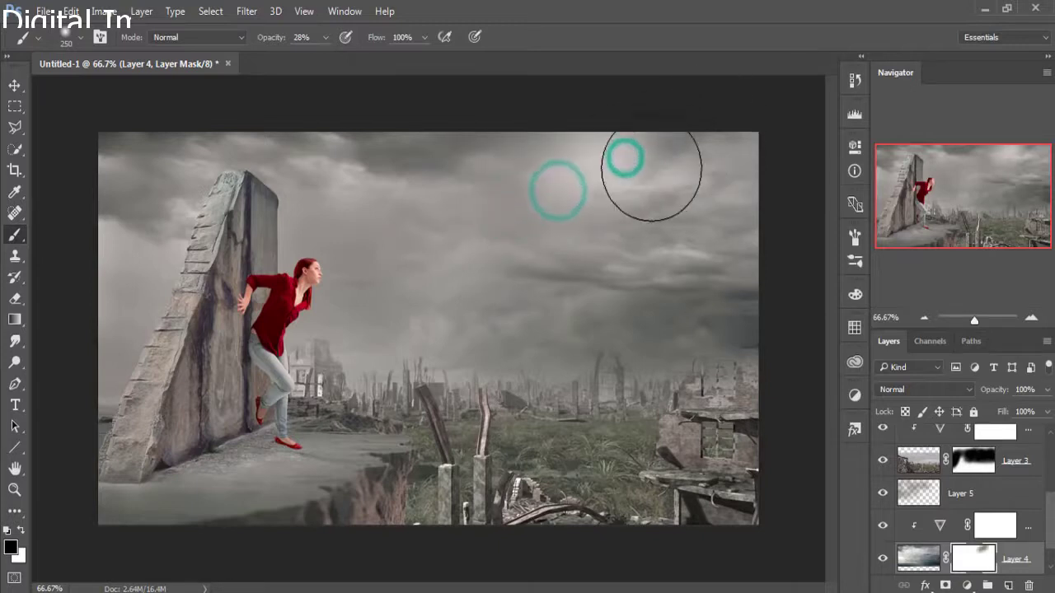
left_click(707, 141)
left_click(733, 129)
left_click(670, 145)
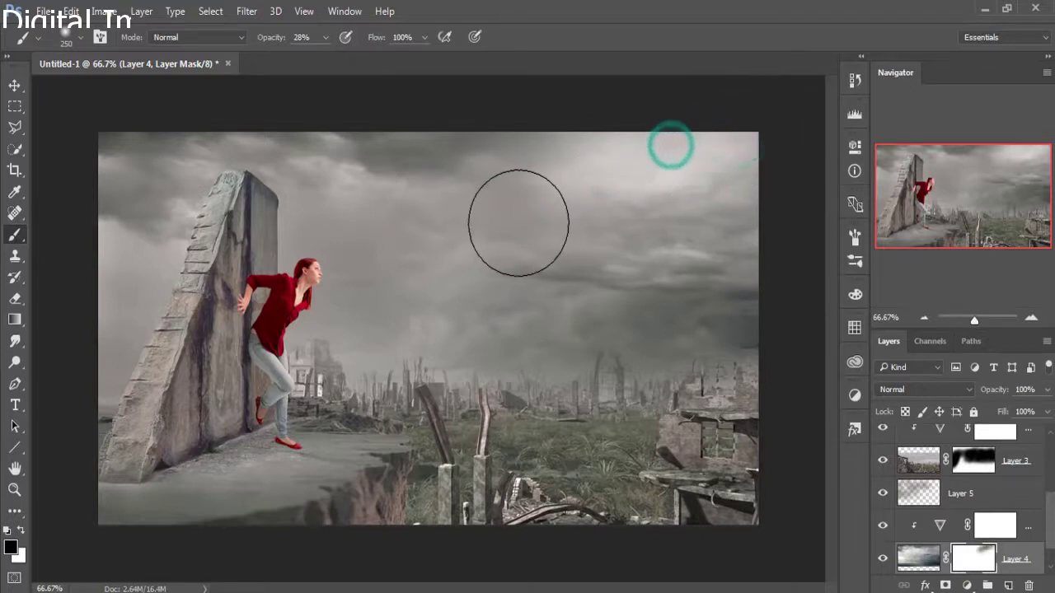
Step: Mask more of Layer 4 in the sky toward the woman and across the upper right
left_click(517, 222)
left_click(478, 239)
left_click(419, 250)
left_click(354, 282)
left_click(297, 301)
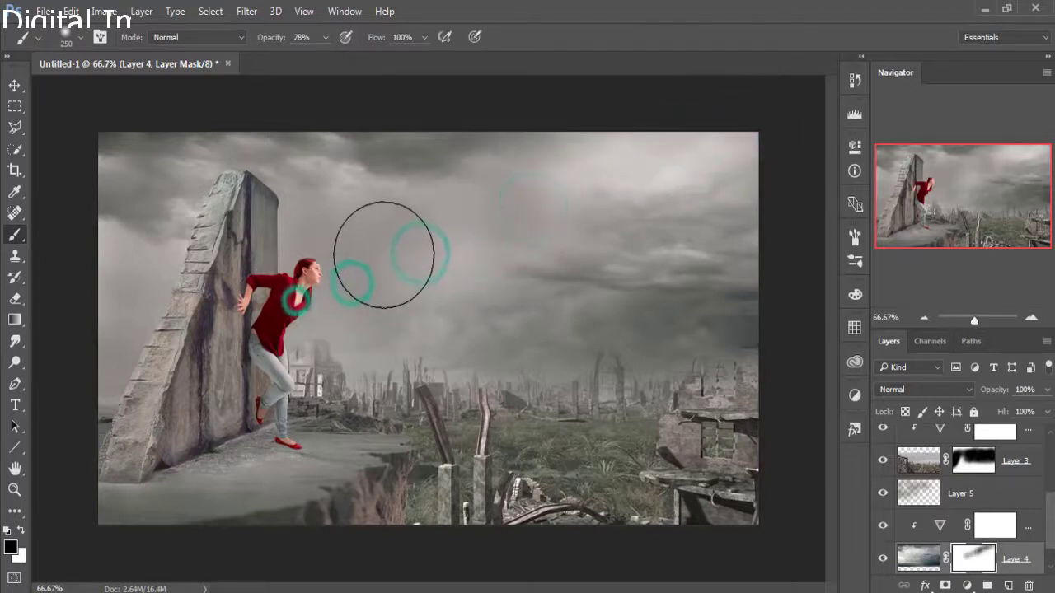
left_click(366, 259)
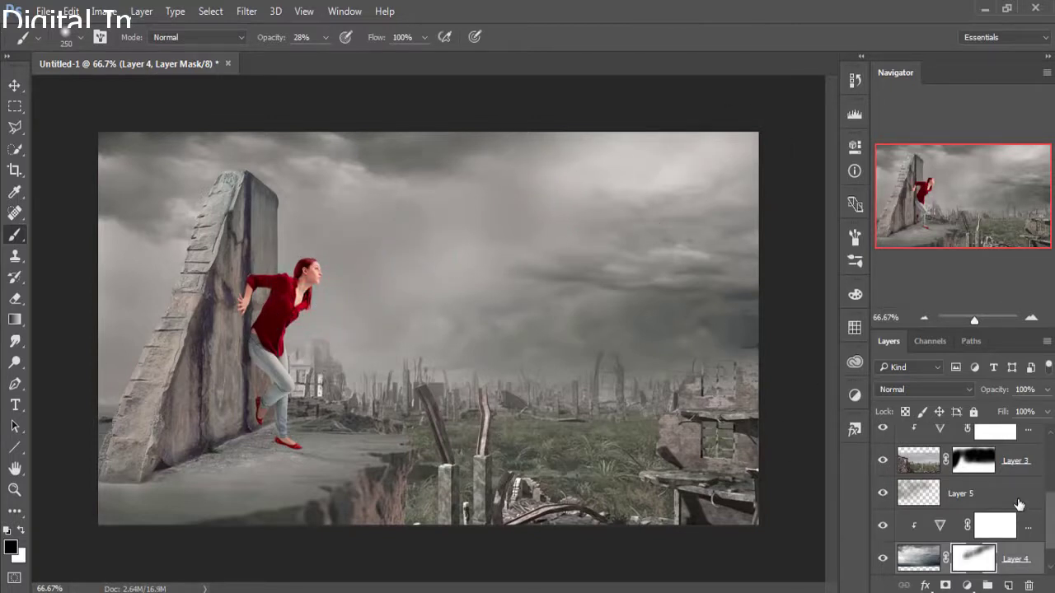
left_click(631, 228)
left_click(700, 198)
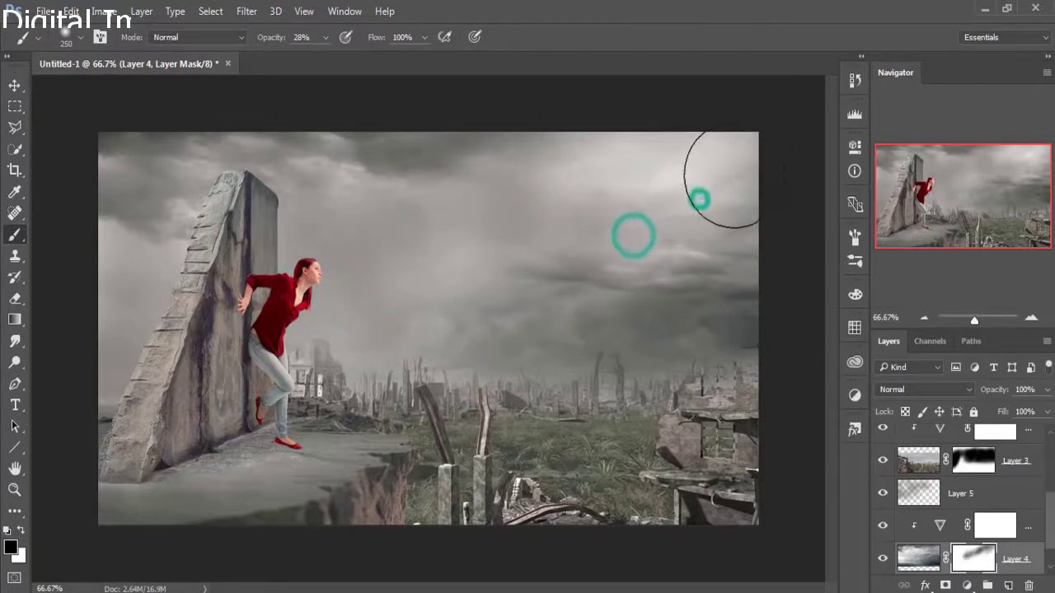
left_click(736, 173)
left_click(754, 156)
Step: Let pale misty haze show through across the middle sky and right of centre
left_click(596, 256)
left_click(469, 324)
left_click(428, 344)
left_click(337, 376)
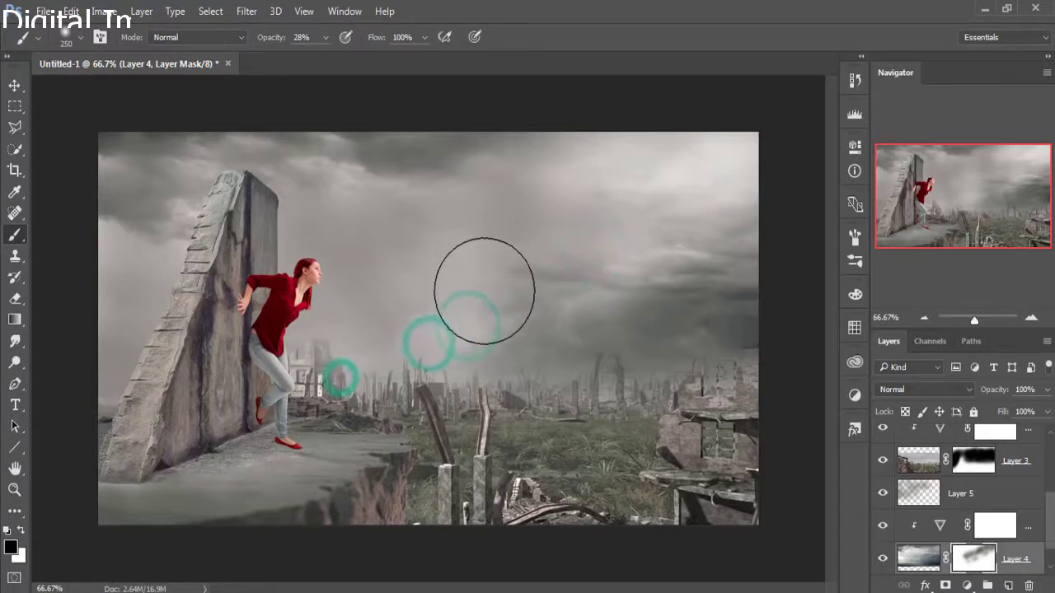
left_click(484, 290)
left_click(551, 301)
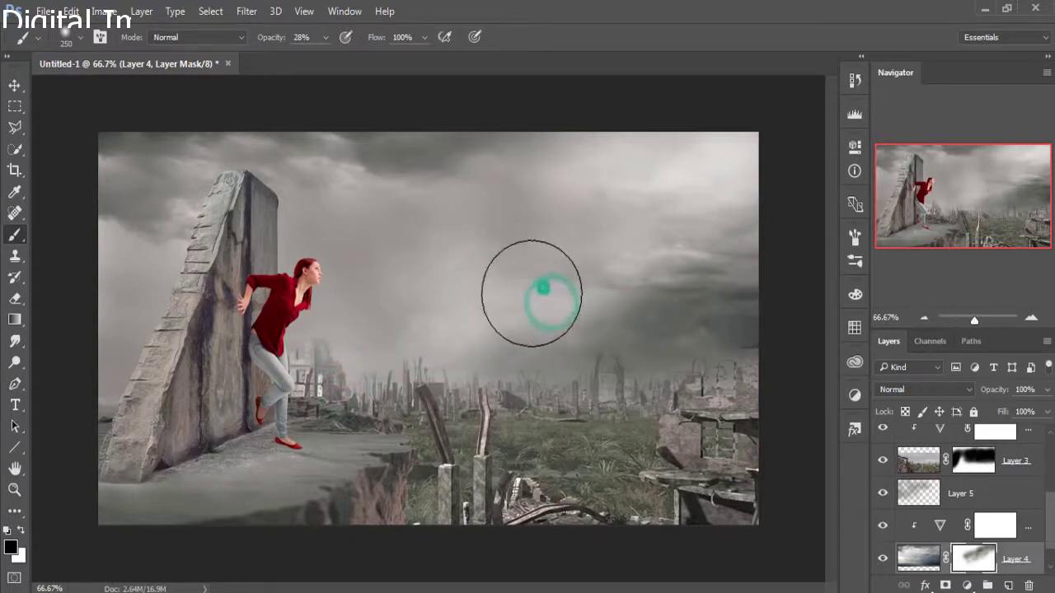
Step: Extend and blend the haze down toward the central ruins
left_click(619, 249)
left_click(568, 271)
left_click(532, 285)
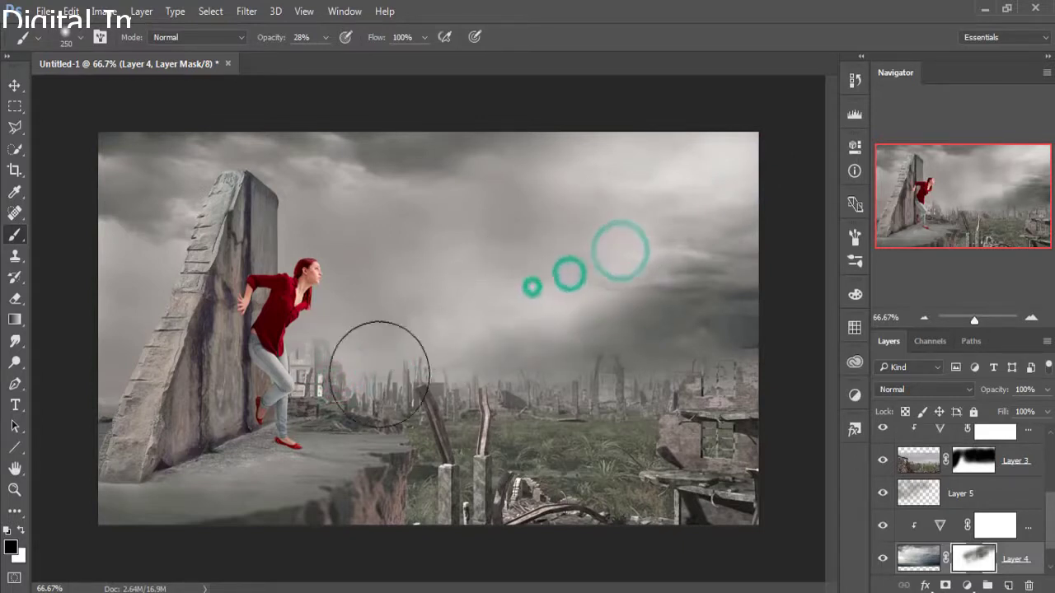
left_click(445, 368)
left_click(376, 406)
left_click(486, 342)
left_click(509, 323)
left_click(423, 377)
left_click(390, 343)
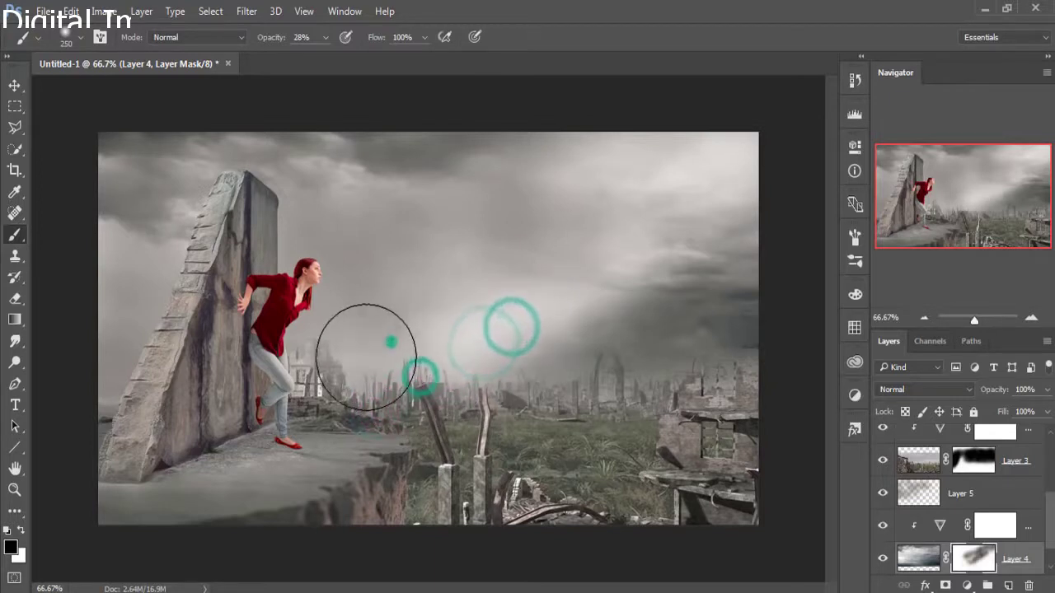
left_click(976, 494)
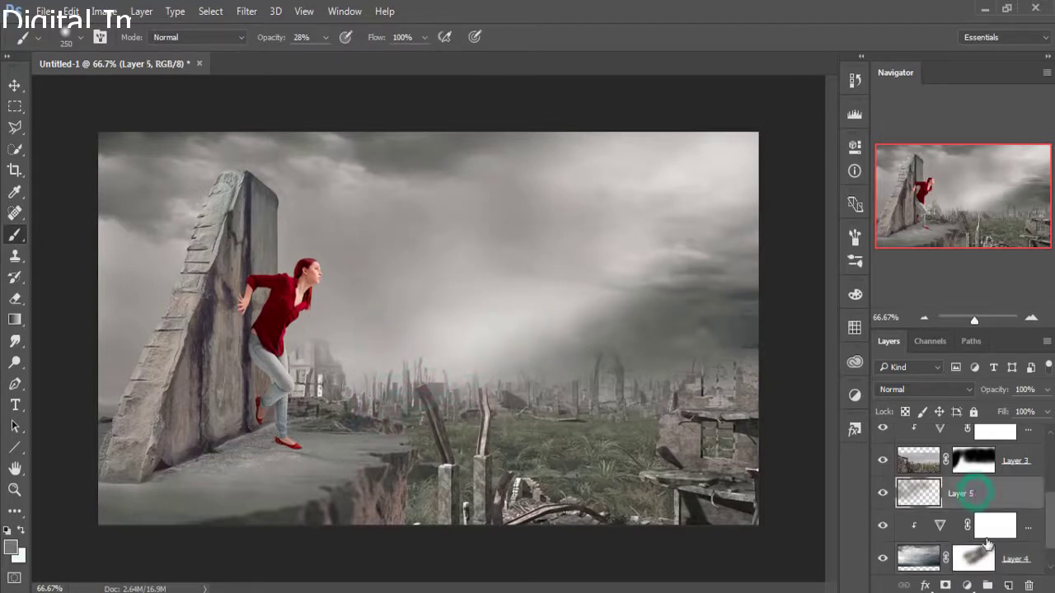
Step: Add a mask to Layer 5 and paint black to fade its light in the upper sky
left_click(945, 585)
key("d")
left_click(527, 200)
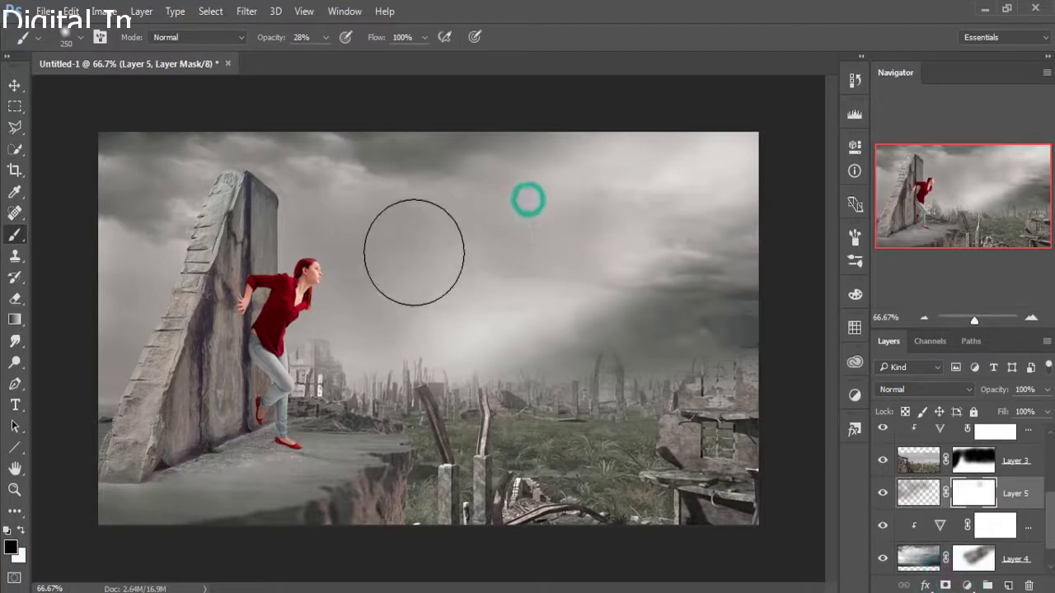
left_click(572, 217)
left_click(473, 258)
left_click(384, 301)
Step: Fade more of Layer 5's haze near the woman, upper right and sky centre
left_click(430, 253)
left_click(347, 293)
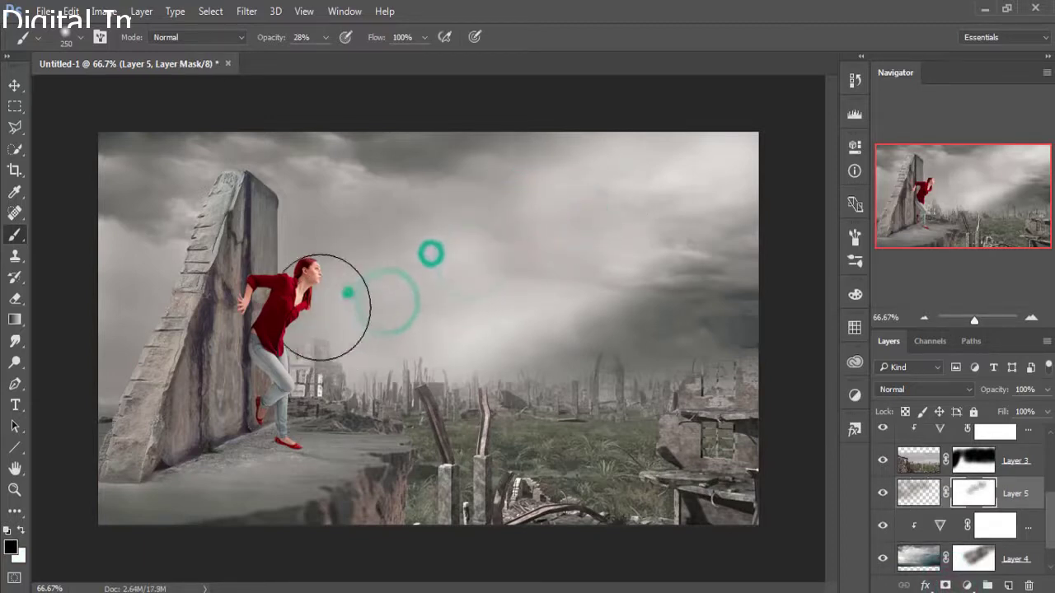
left_click(355, 268)
left_click(412, 301)
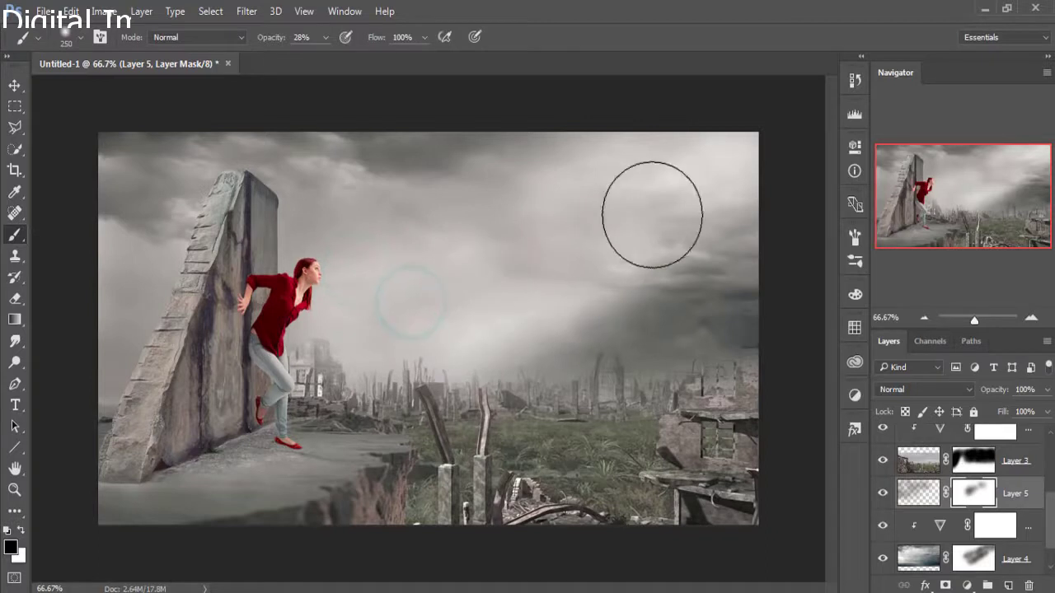
left_click(680, 156)
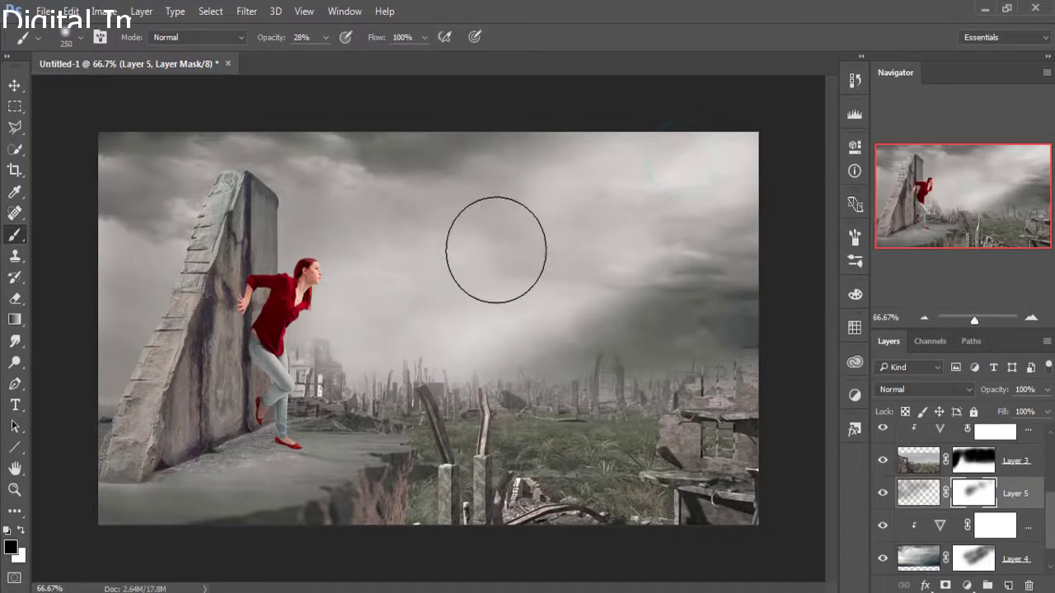
left_click(513, 247)
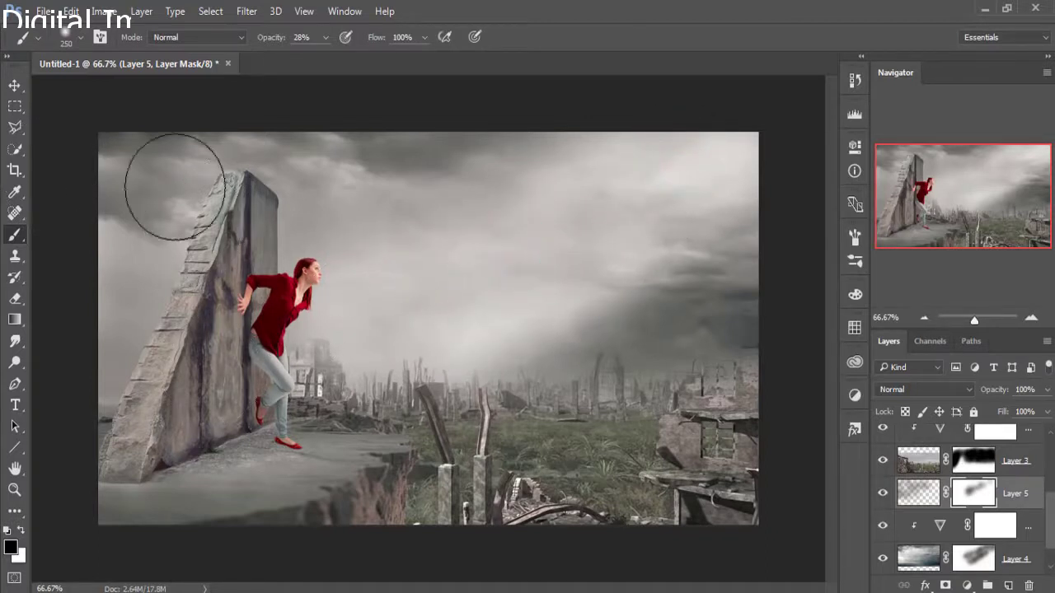
left_click(14, 86)
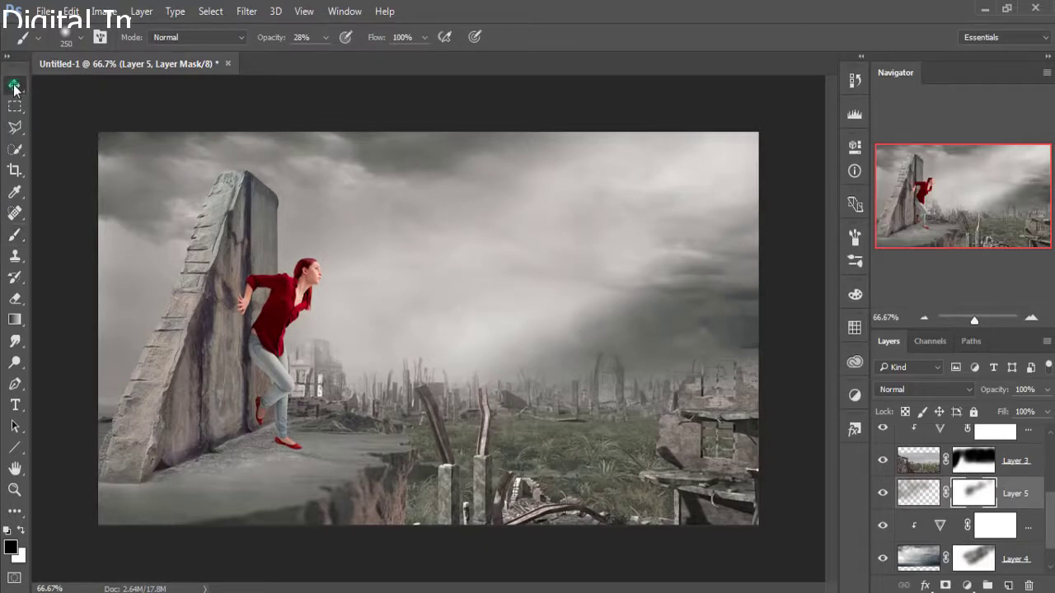
left_click_drag(1052, 516, 1051, 456)
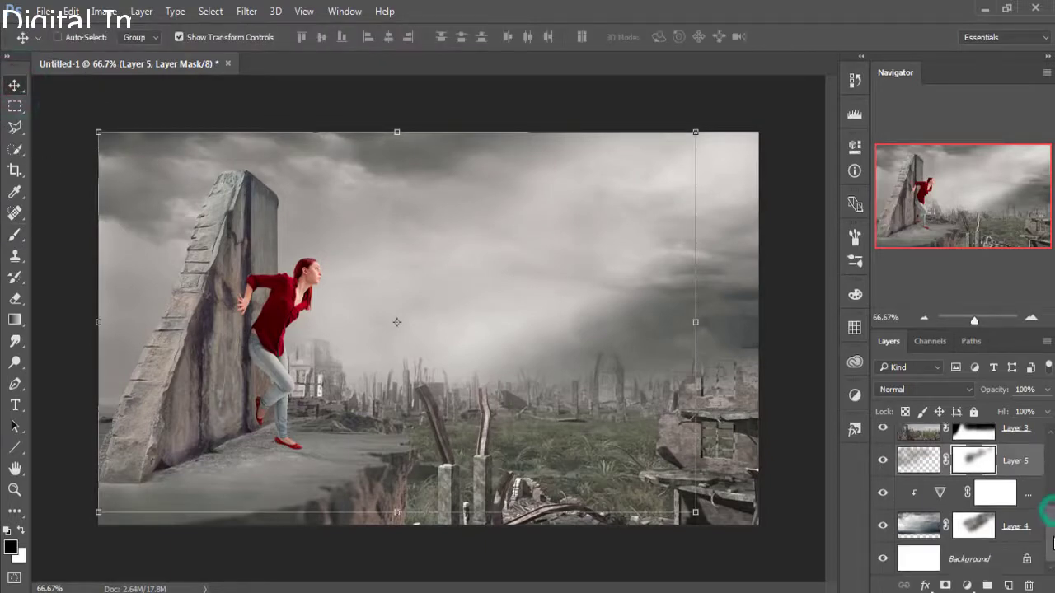
Step: Duplicate the woman's Background copy layer as Background copy 2
left_click(1024, 450)
key("b")
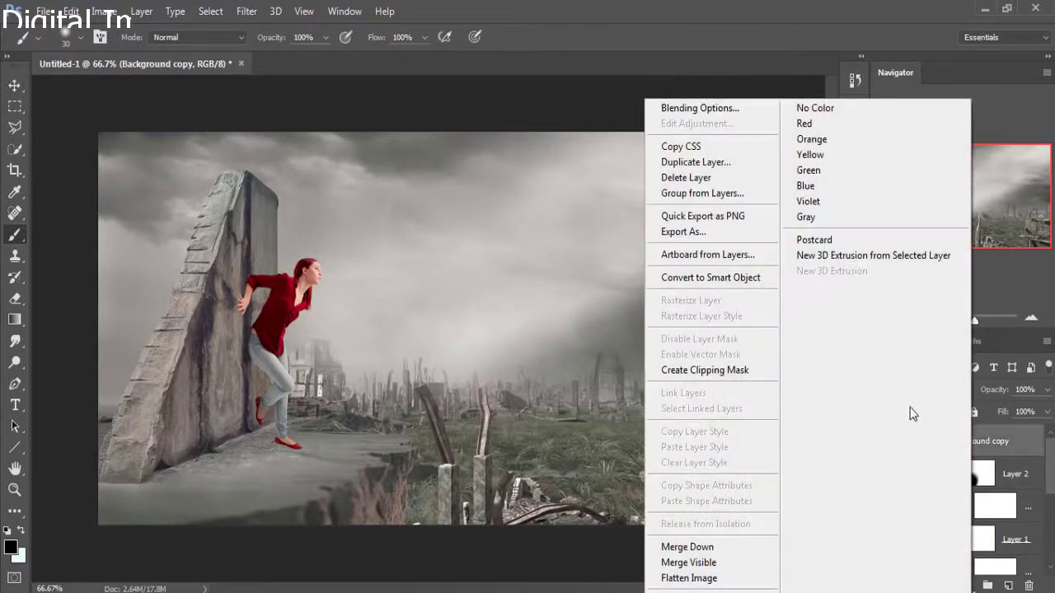
right_click(972, 453)
left_click(691, 165)
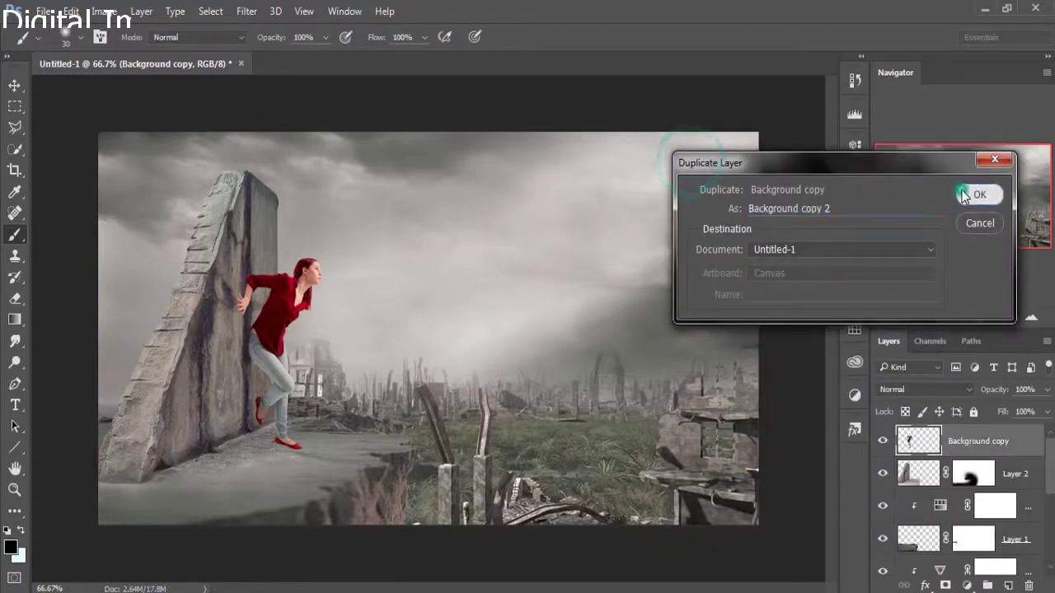
left_click(966, 194)
Step: Flip the lower woman copy horizontally, tilt it and nudge it up along the slab
left_click(983, 480)
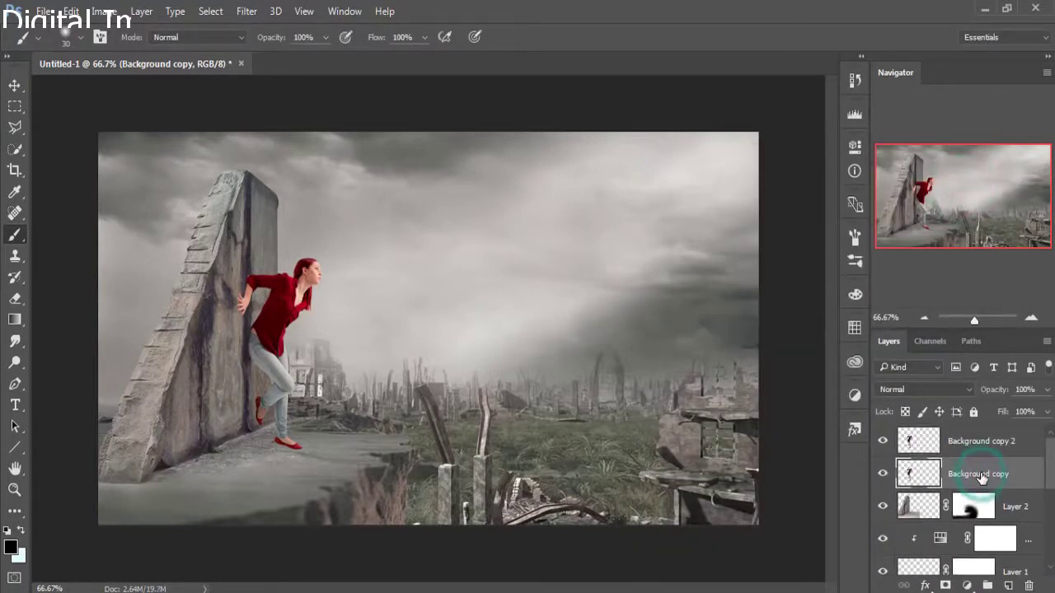
key("v")
key("ctrl+t")
mouse_move(322, 356)
left_mouse_down()
mouse_move(260, 378)
mouse_move(192, 356)
left_mouse_up()
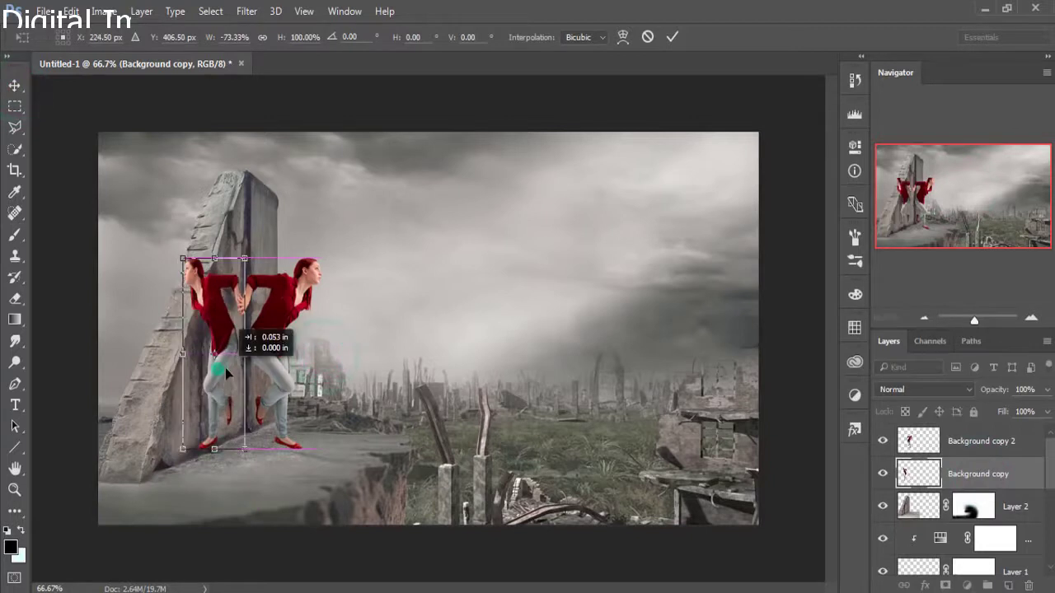
left_click_drag(285, 240, 277, 227)
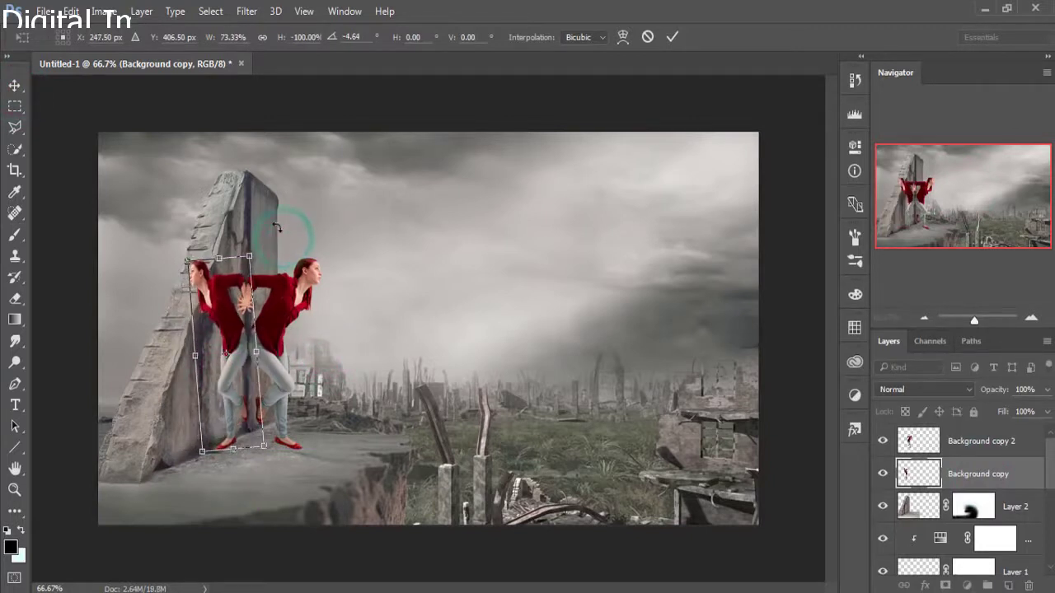
key("Up")
key("Up")
key("Up")
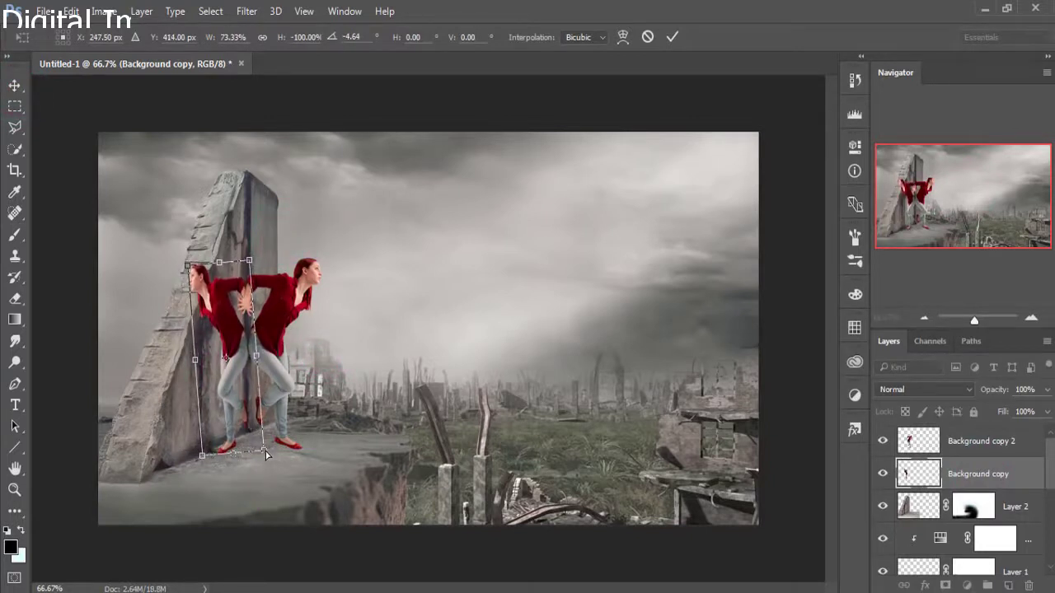
left_click_drag(266, 454, 266, 450)
left_click(672, 36)
Step: Rotate the mirrored copy further to about −13° and nudge it right against the stone
key("ctrl+t")
mouse_move(272, 260)
left_mouse_down()
mouse_move(236, 264)
mouse_move(346, 266)
left_mouse_up()
key("Right")
key("Right")
key("Right")
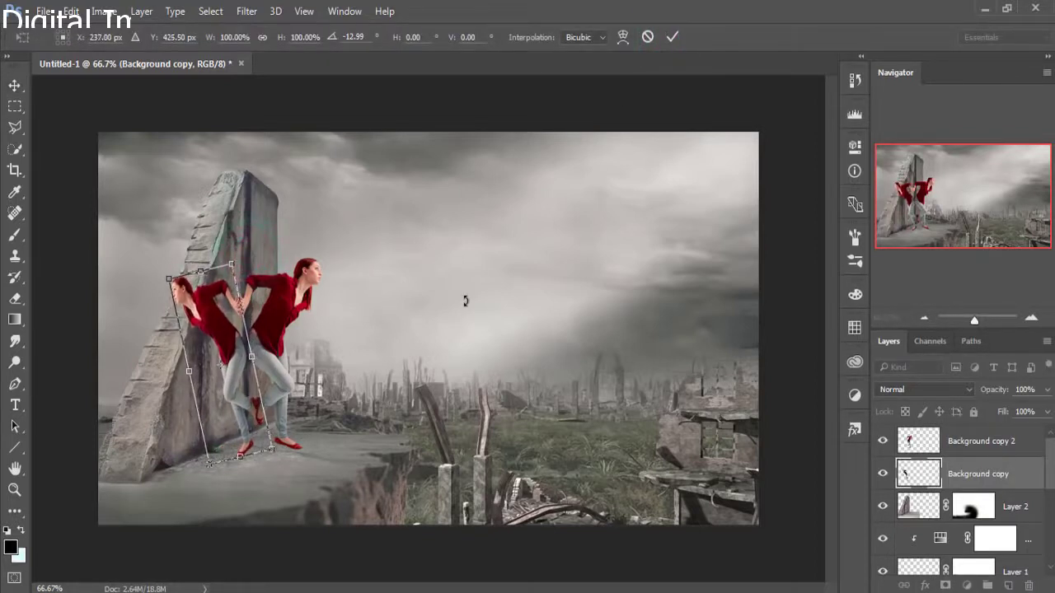
left_click(672, 37)
key("b")
left_click(961, 469)
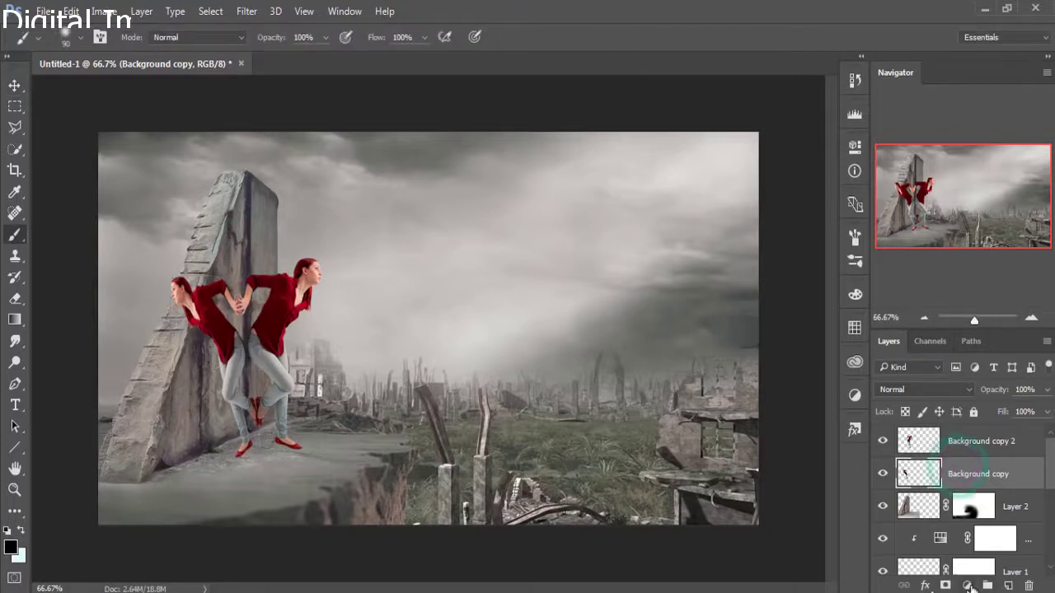
Step: Mask away the mirrored copy's head, arm, sleeve and lower foot so it merges into the slab
left_click(945, 586)
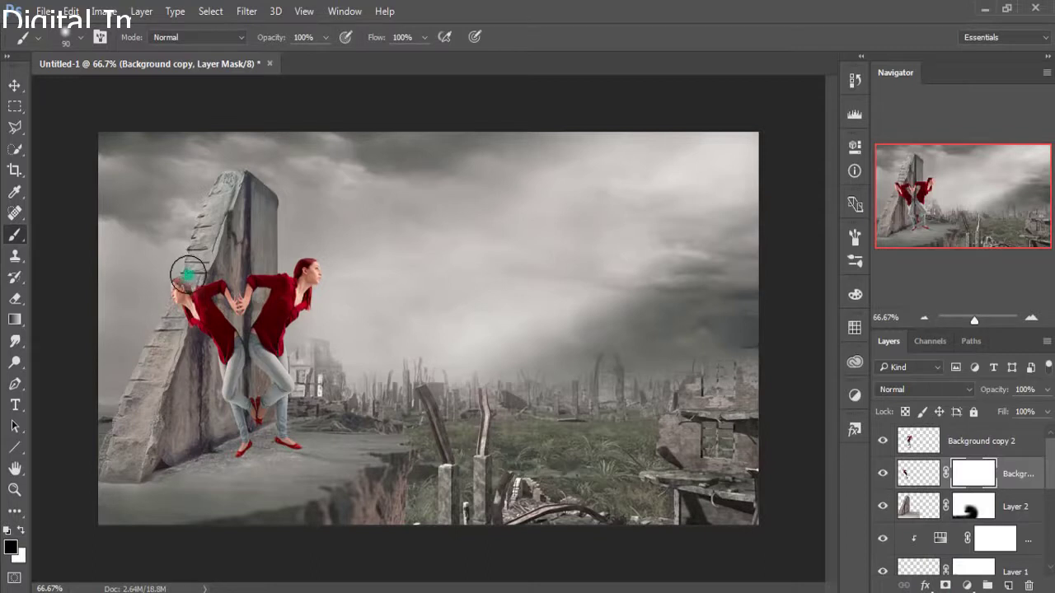
left_click_drag(188, 274, 171, 328)
left_click_drag(187, 264, 182, 328)
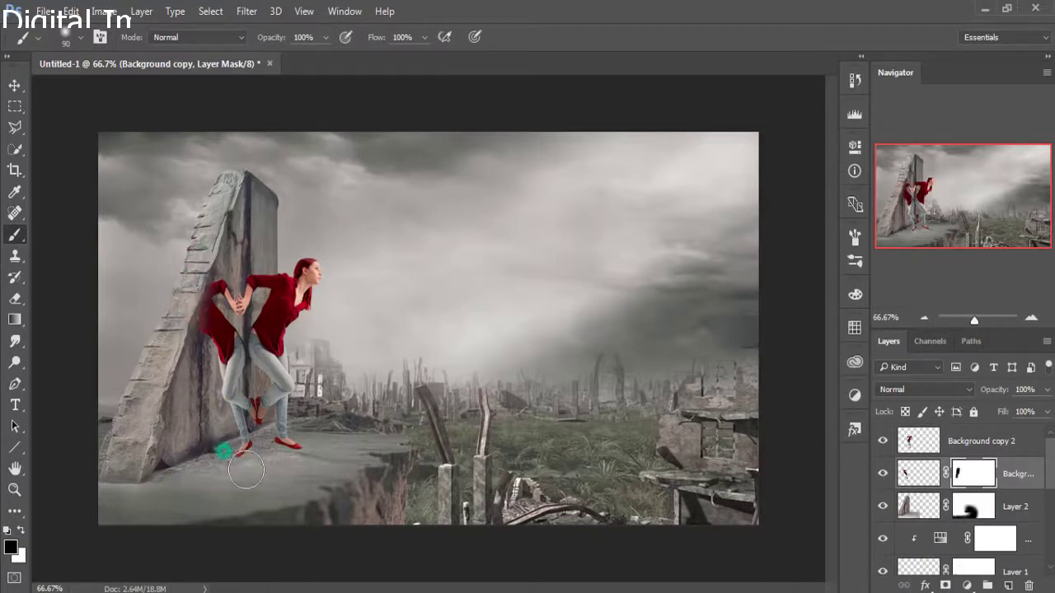
mouse_move(247, 471)
left_mouse_down()
mouse_move(224, 447)
mouse_move(241, 448)
left_mouse_up()
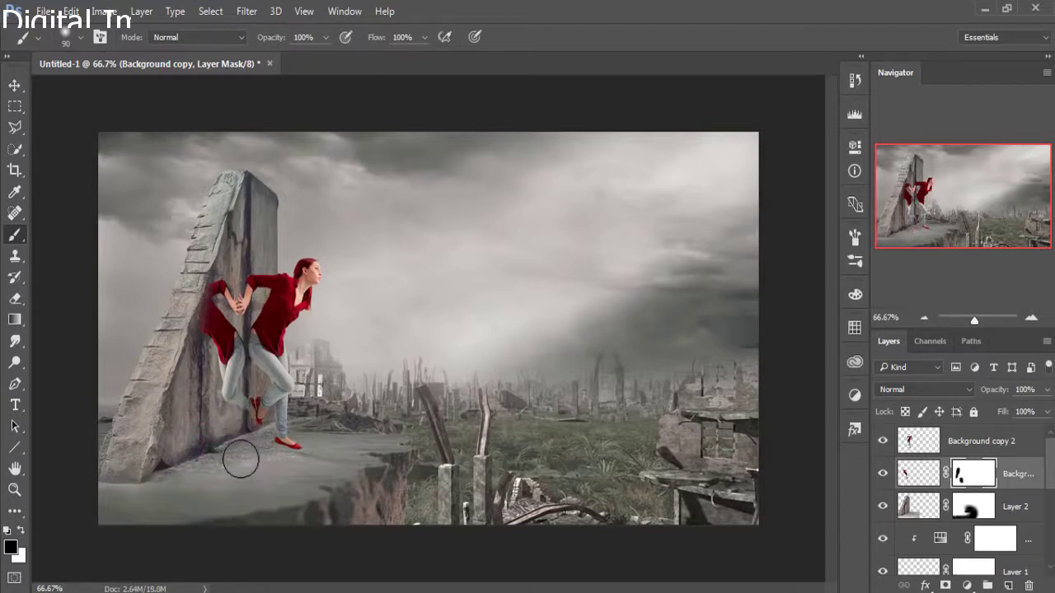
left_click_drag(192, 266, 182, 285)
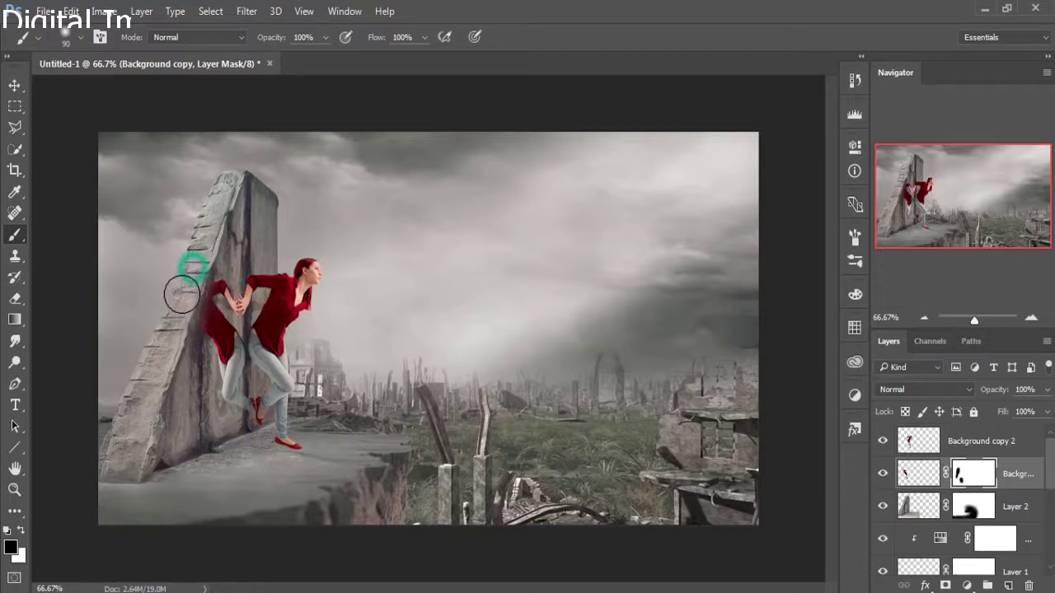
left_click(14, 85)
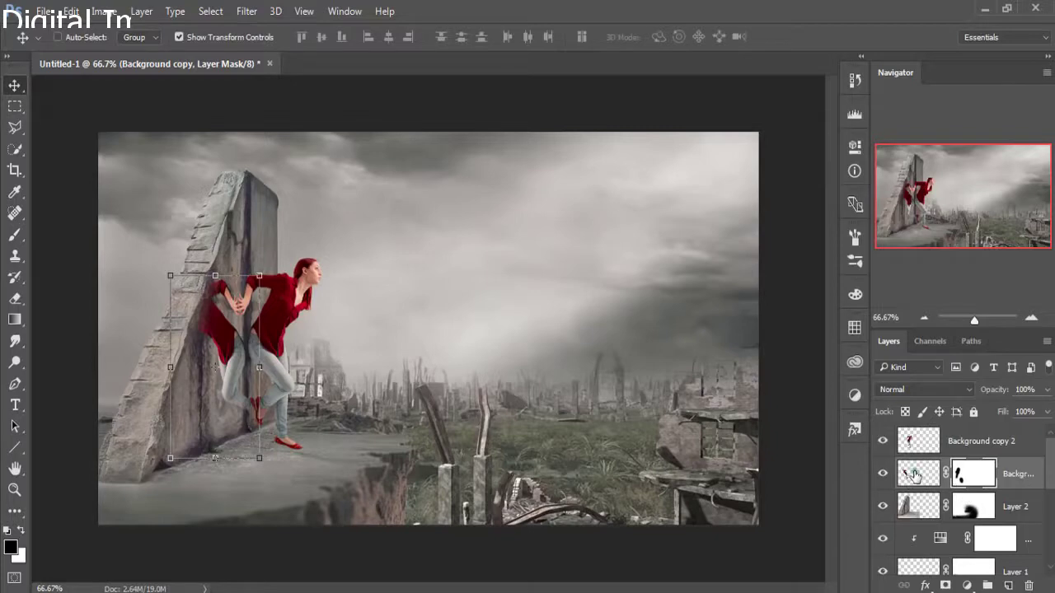
left_click(913, 475)
left_click(924, 585)
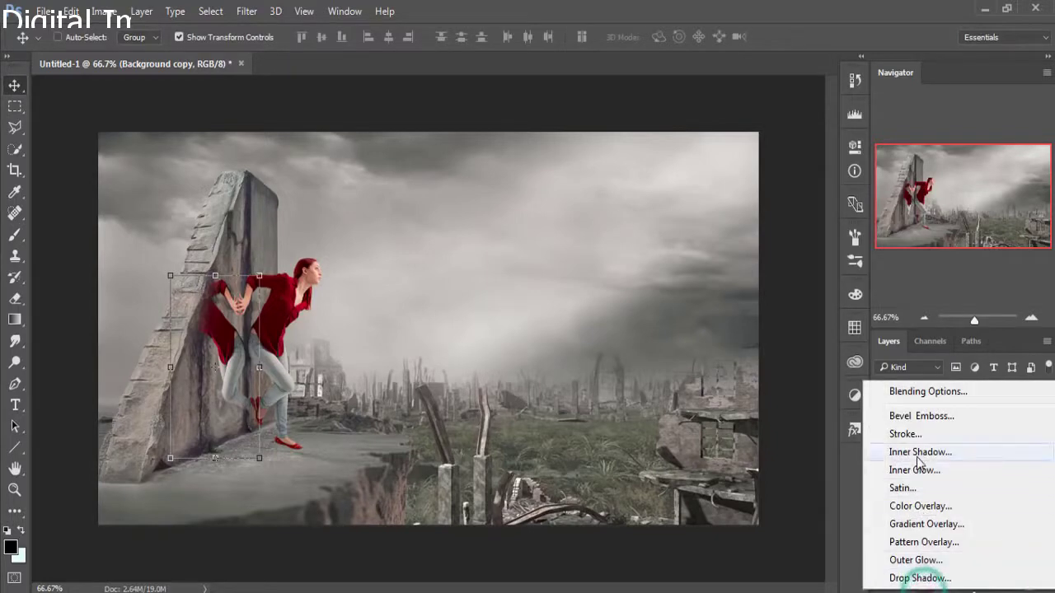
Step: Make the mirrored copy a black Color Overlay shadow, Gaussian-blurred 3.7 px, at 50% opacity
left_click(917, 505)
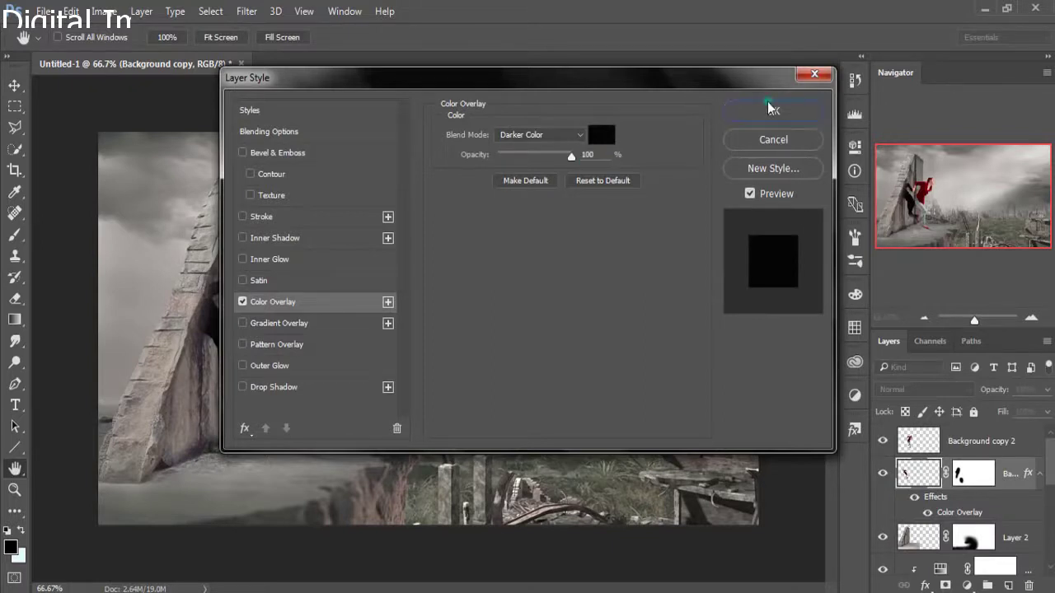
left_click(769, 102)
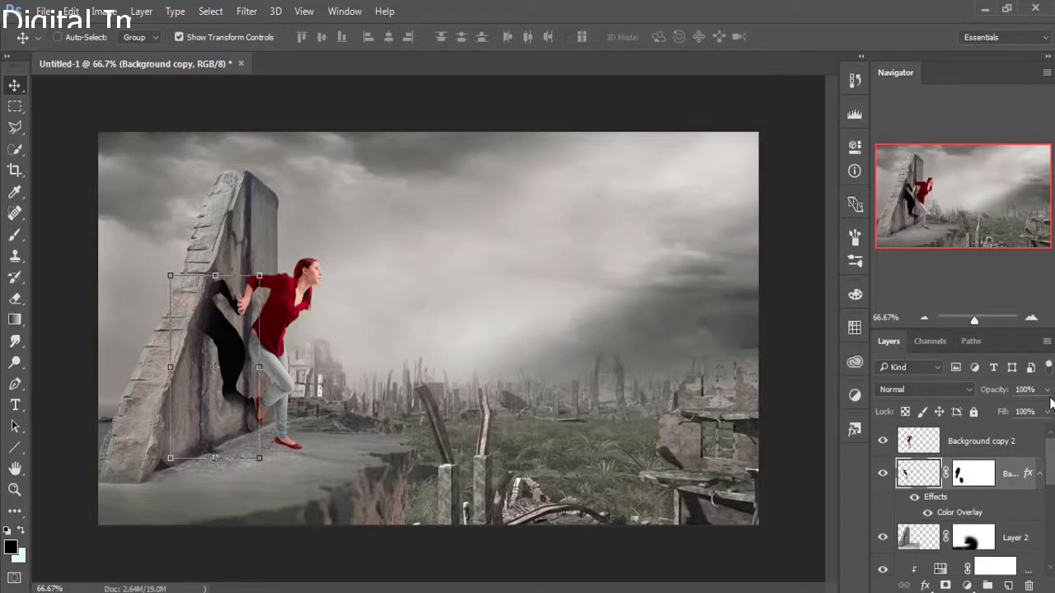
left_click(247, 11)
mouse_move(255, 192)
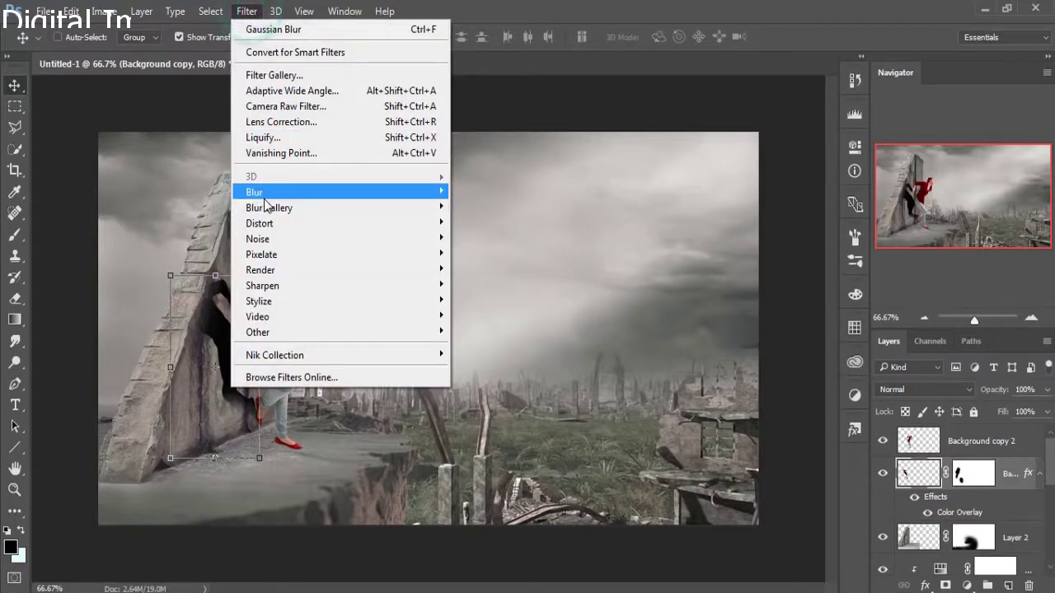
left_click(490, 254)
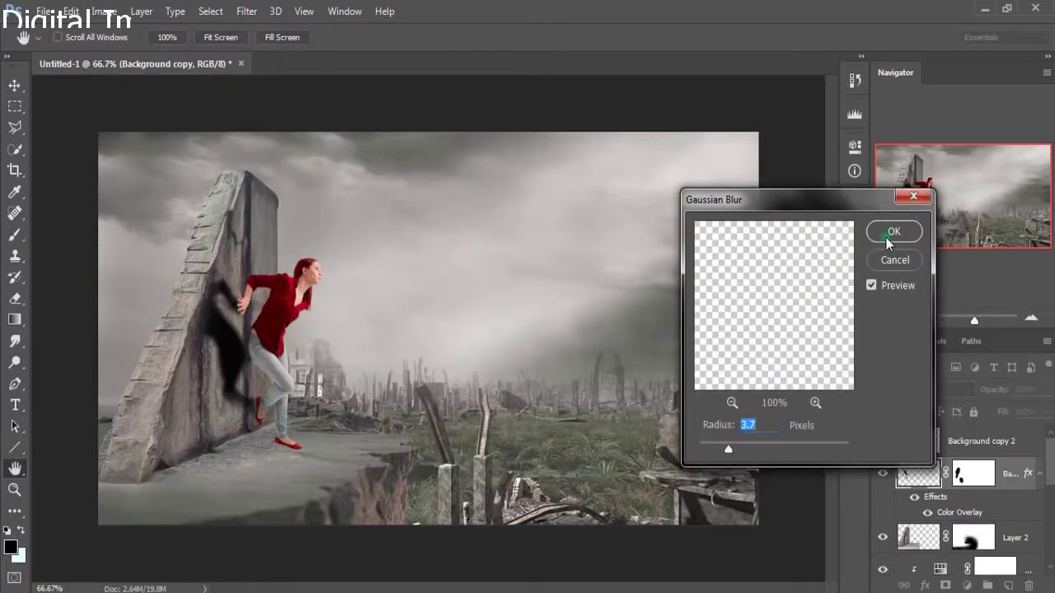
left_click(888, 239)
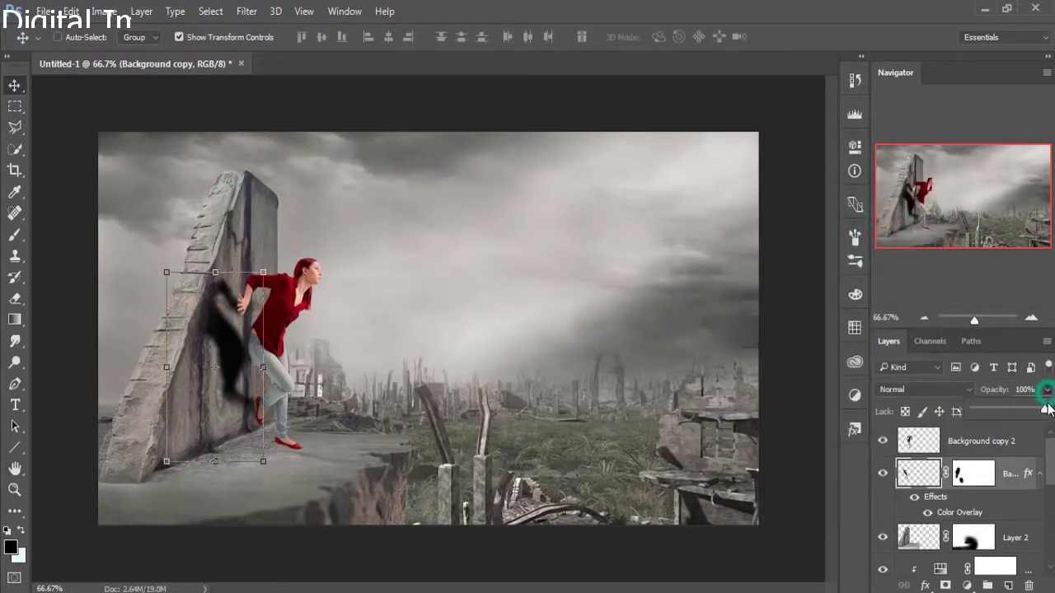
left_click_drag(1046, 389, 1015, 414)
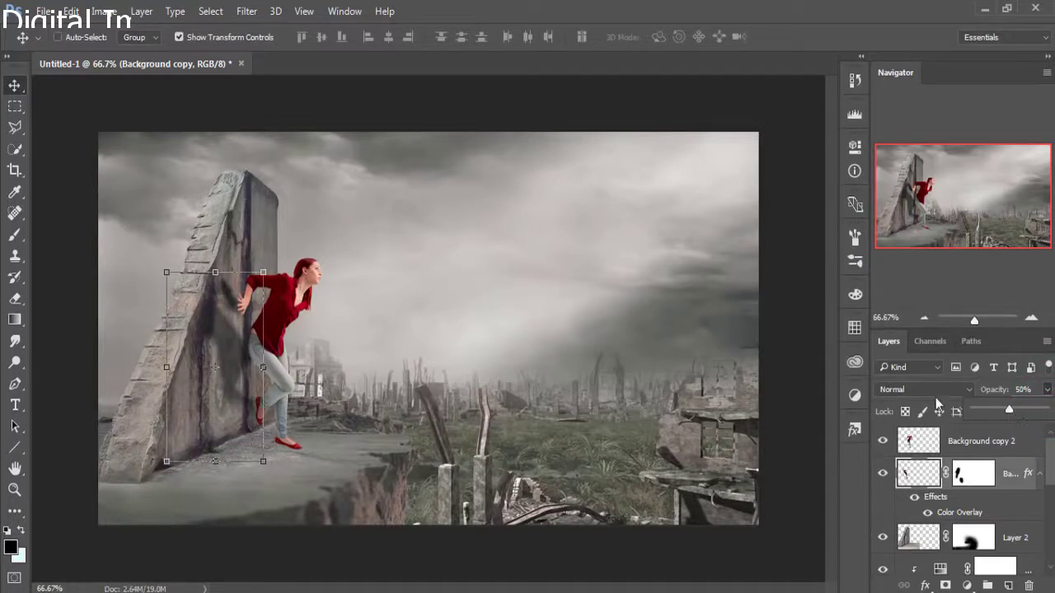
left_click(808, 360)
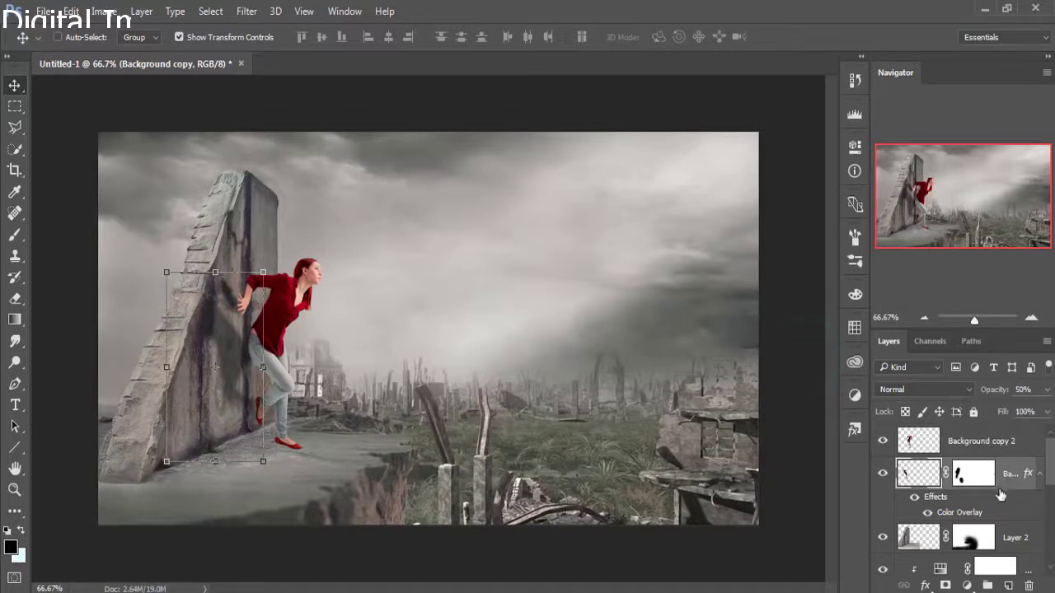
Step: Add a new empty layer, pick the Brush, and zoom in on the woman's shoe
left_click(1008, 585)
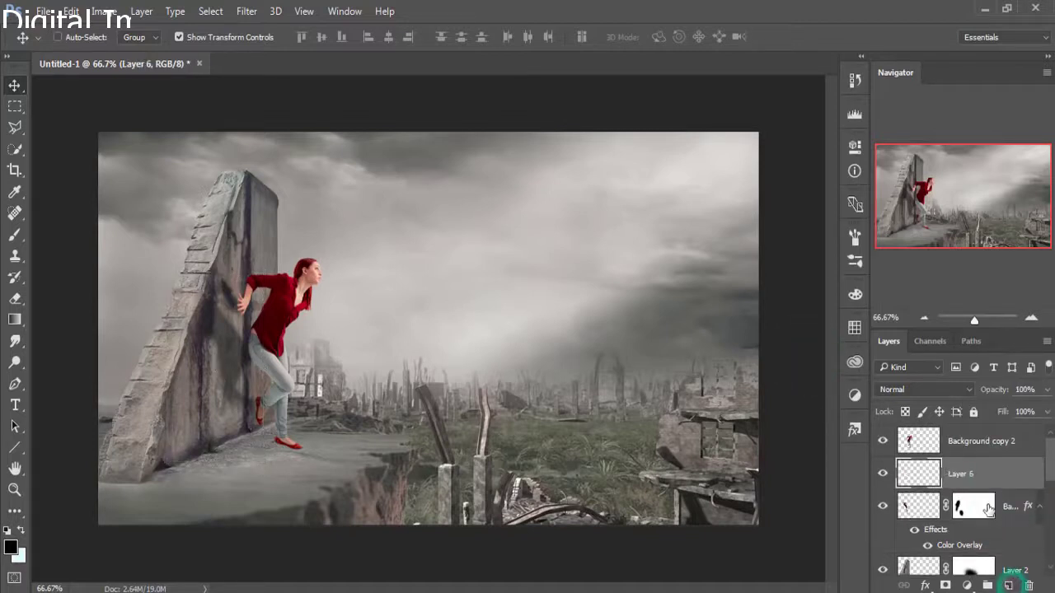
left_click(15, 235)
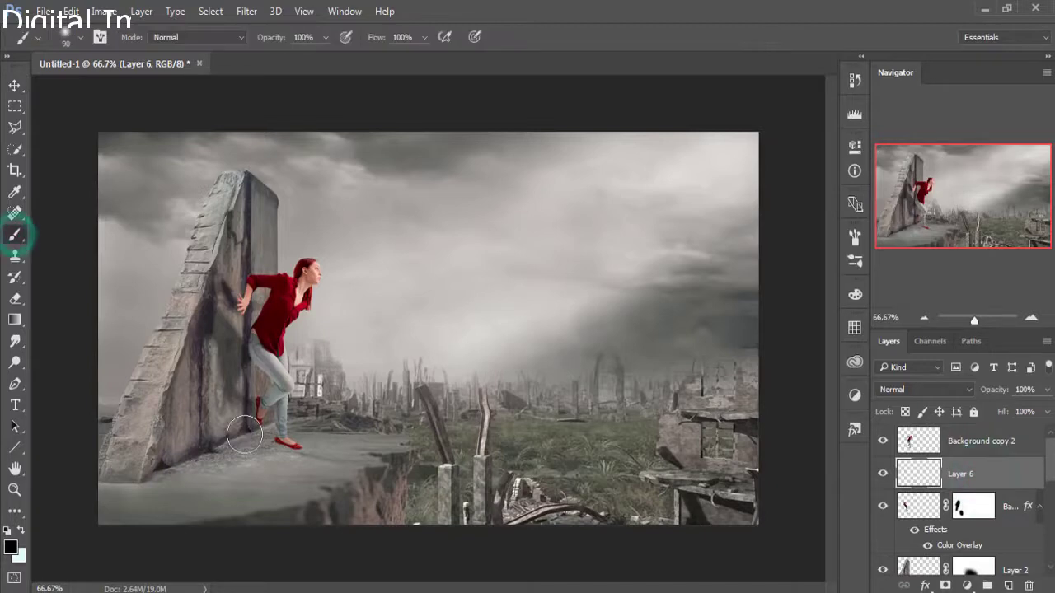
key("ctrl+plus")
key("ctrl+plus")
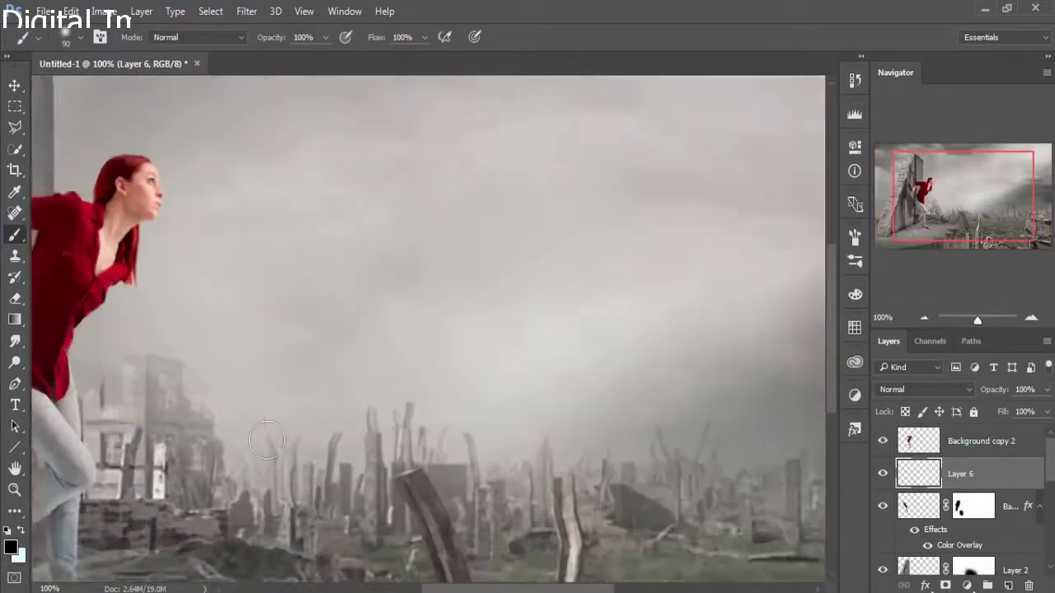
left_click_drag(422, 323, 789, 141)
left_click_drag(476, 316, 576, 303)
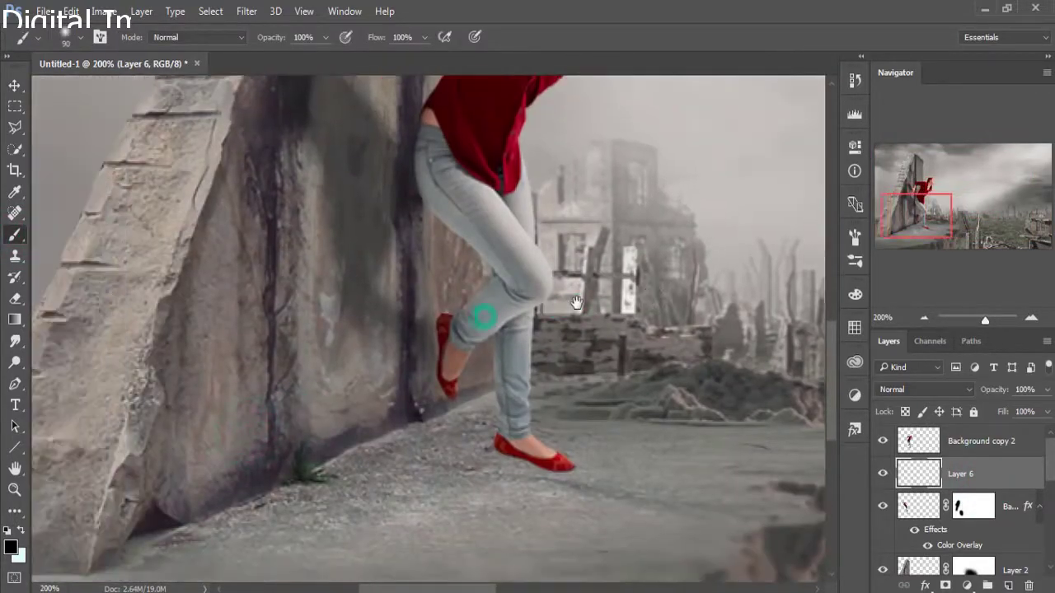
key("ctrl+plus")
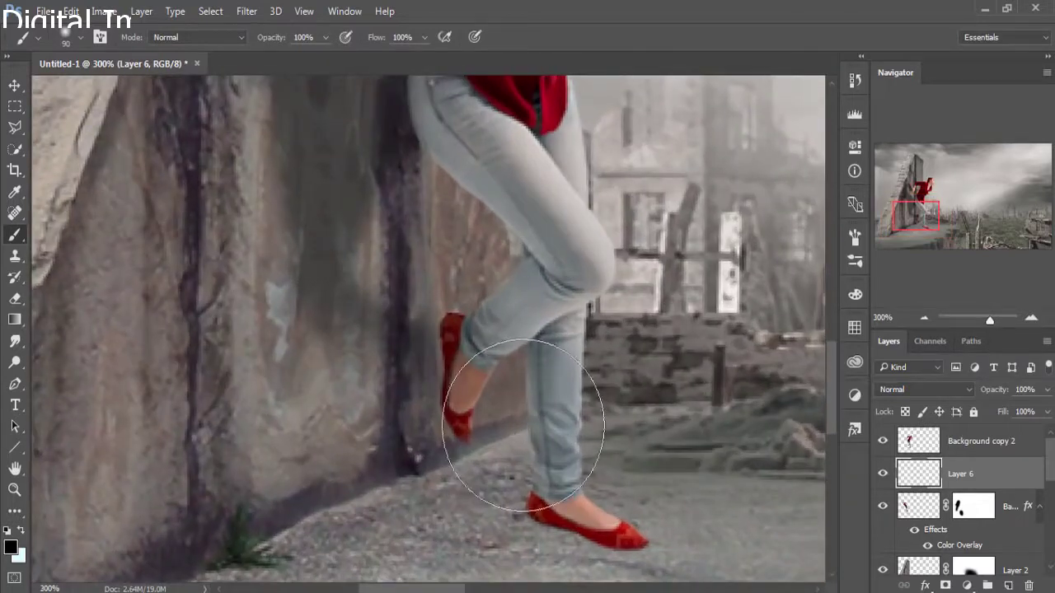
left_click_drag(532, 421, 606, 331)
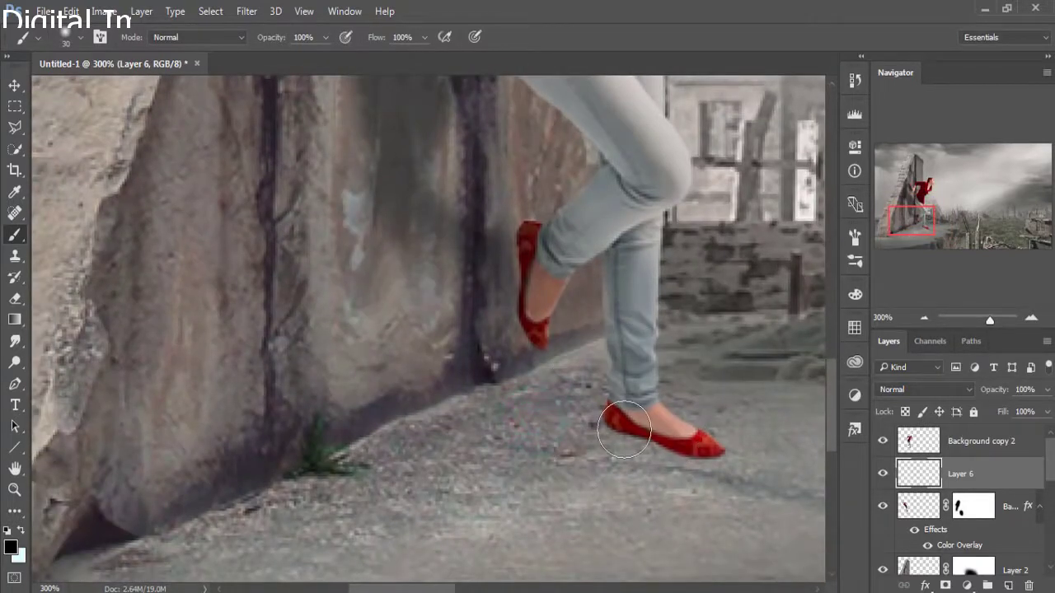
Step: Paint a dark shadow under the red shoe toward the grass, set to about 49% opacity
left_click_drag(626, 429, 614, 430)
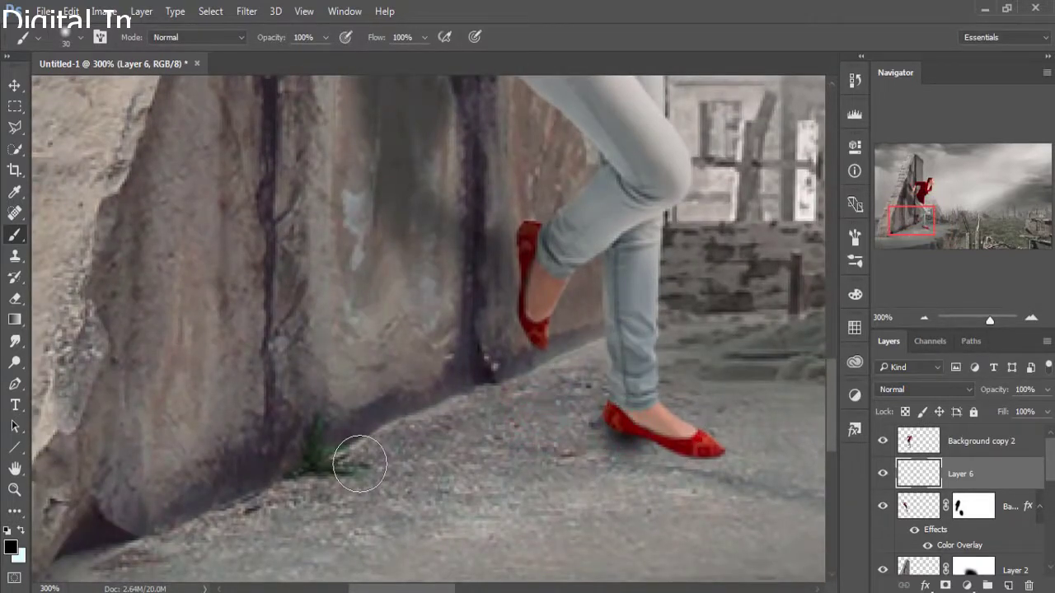
left_click(326, 478, "shift")
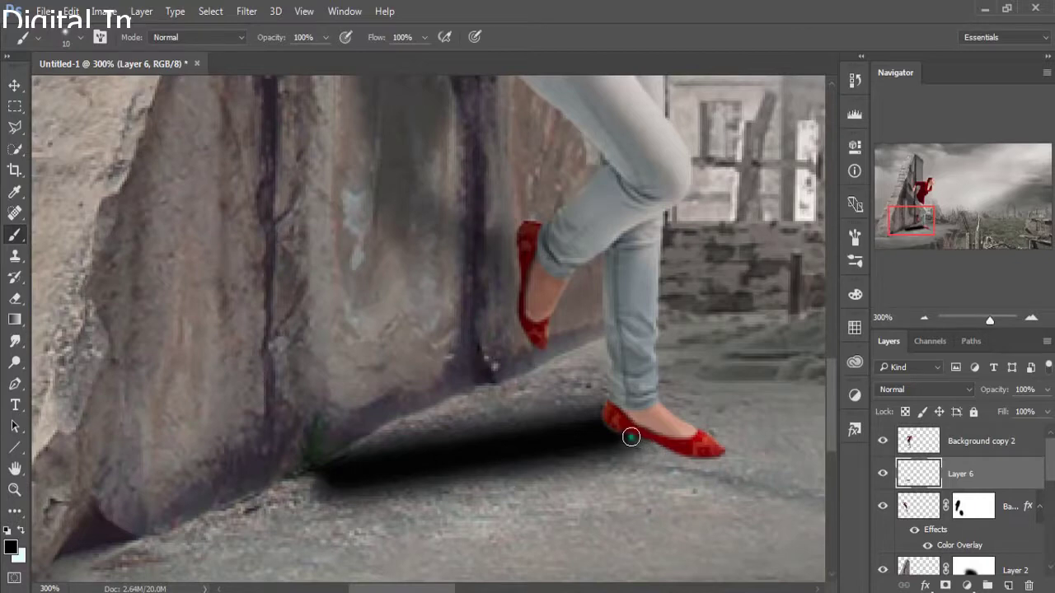
mouse_move(631, 437)
left_mouse_down()
mouse_move(643, 447)
mouse_move(604, 446)
left_mouse_up()
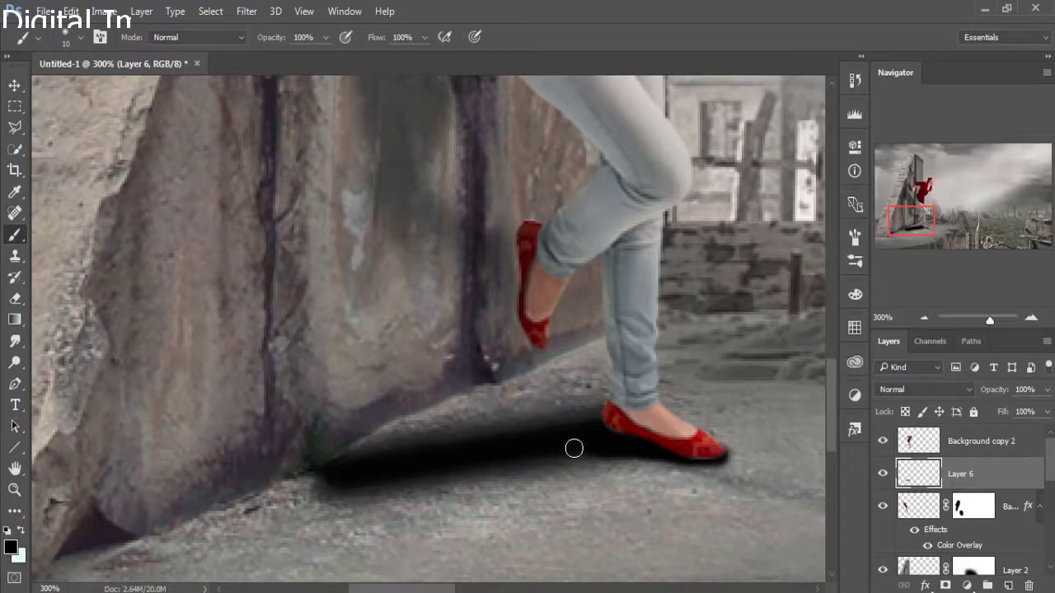
left_click(1046, 389)
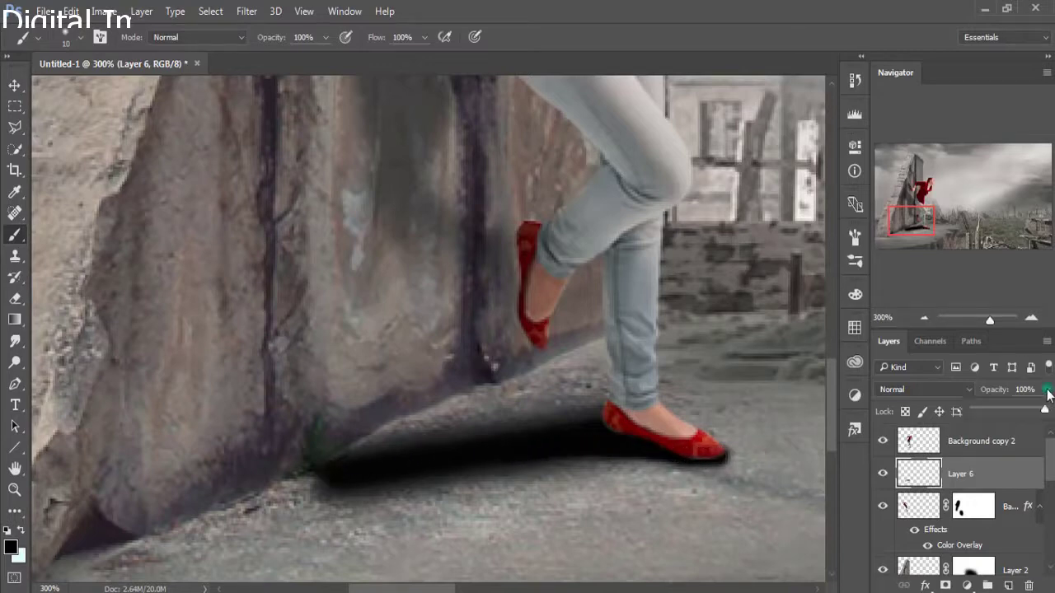
mouse_move(1045, 410)
left_mouse_down()
mouse_move(1006, 410)
mouse_move(1016, 411)
left_mouse_up()
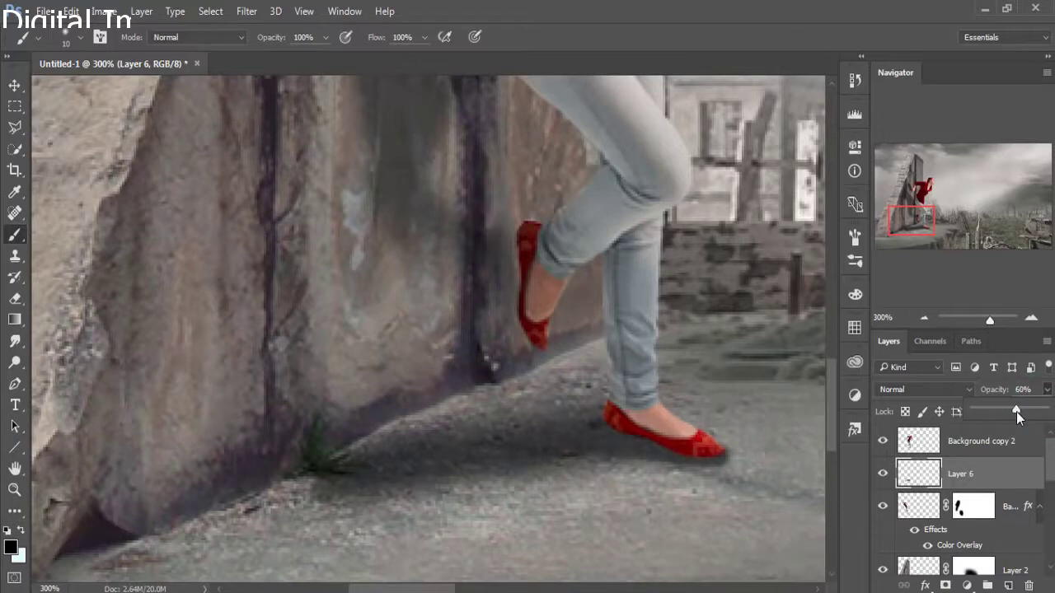
left_click(1016, 412)
left_click_drag(1016, 413, 1012, 412)
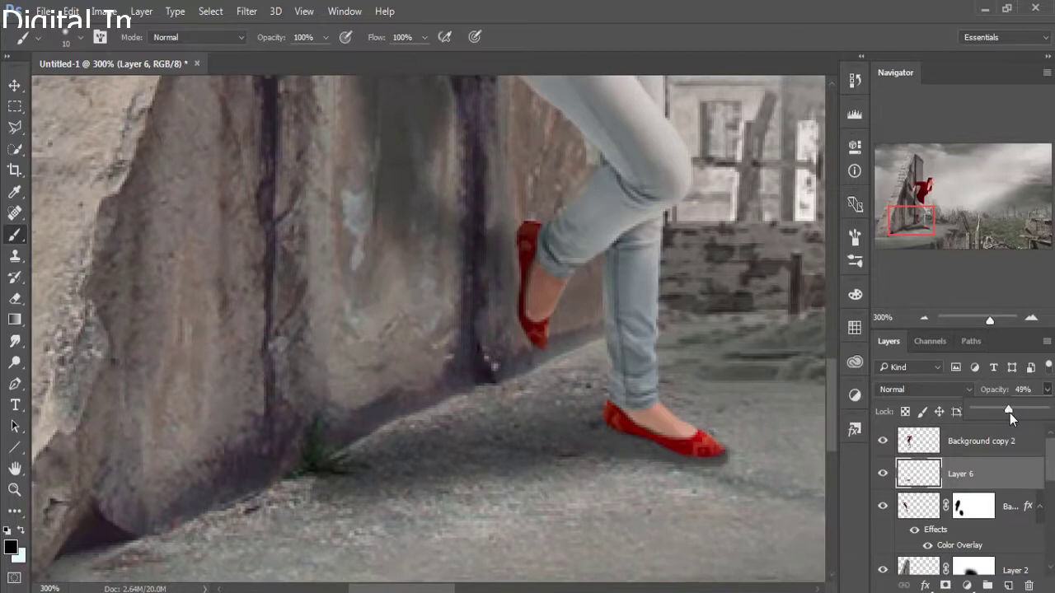
left_click(610, 427)
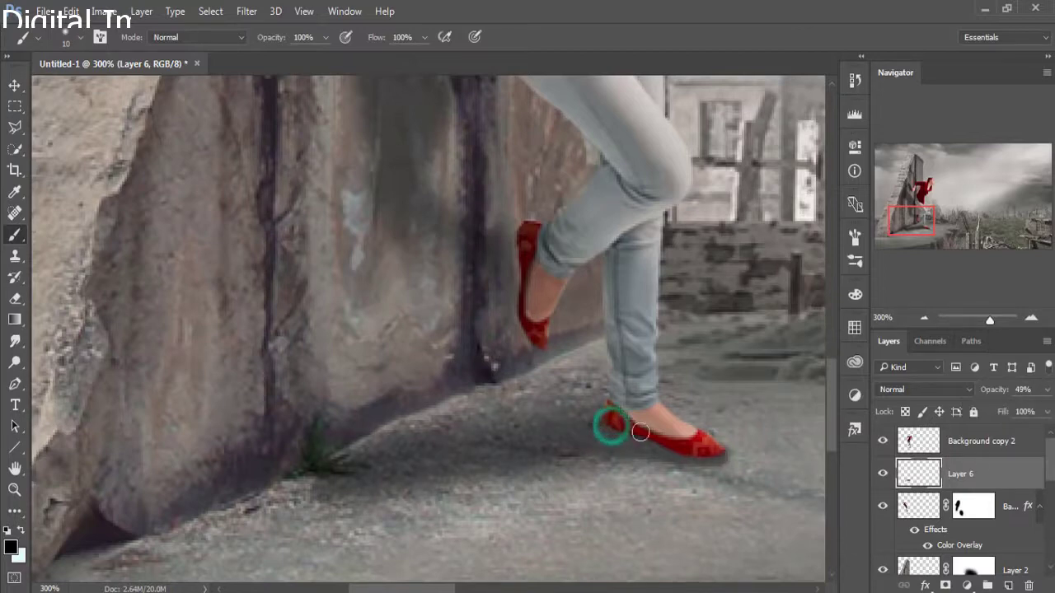
left_click(1009, 585)
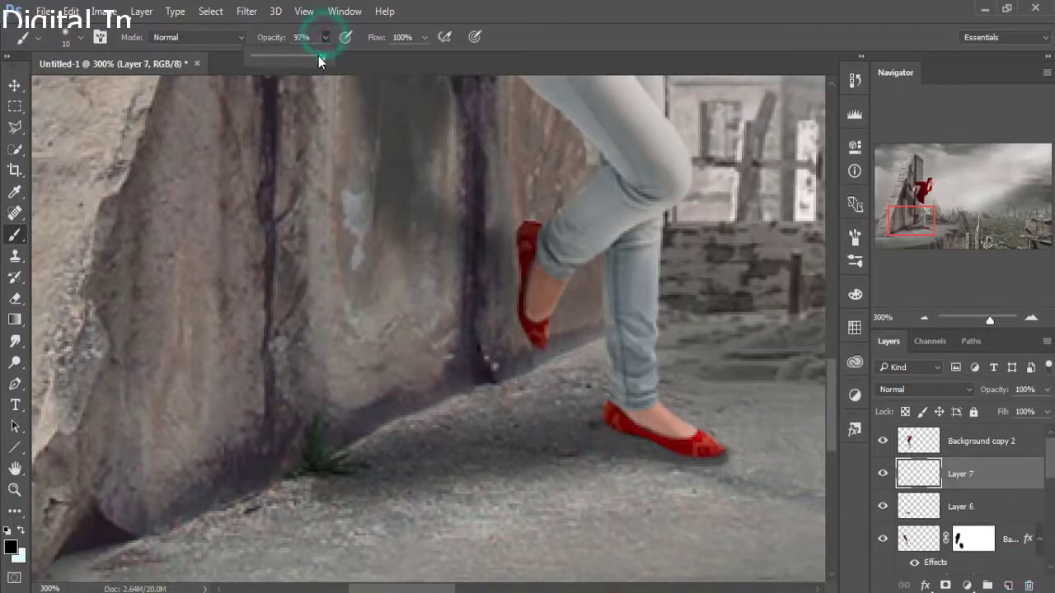
Step: At 38% brush opacity, paint dark shadow under the shoe and along the ankle
left_click_drag(323, 58, 279, 57)
left_click_drag(611, 424, 713, 454)
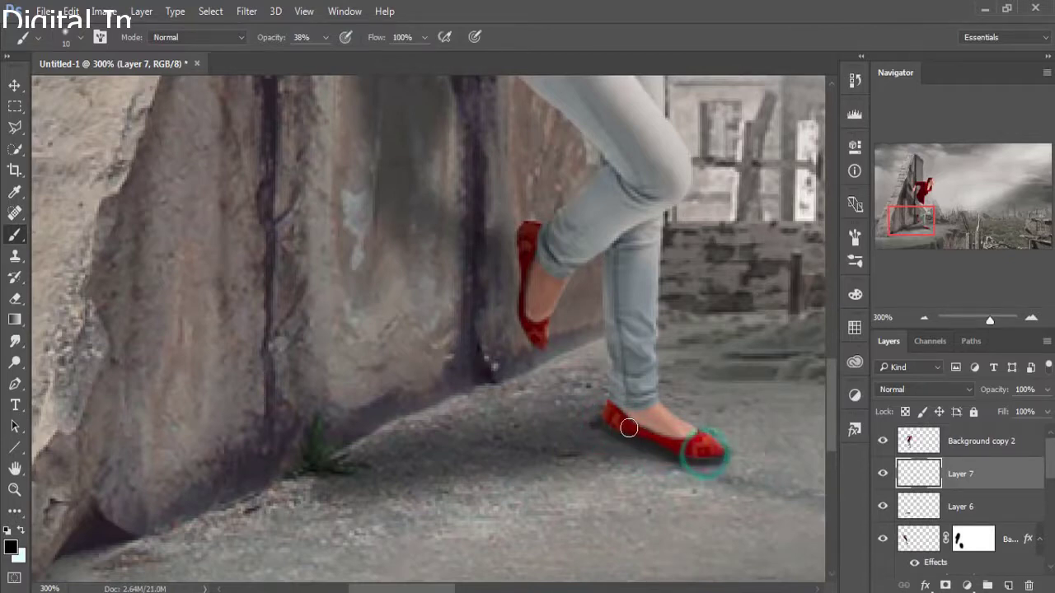
left_click_drag(616, 422, 713, 454)
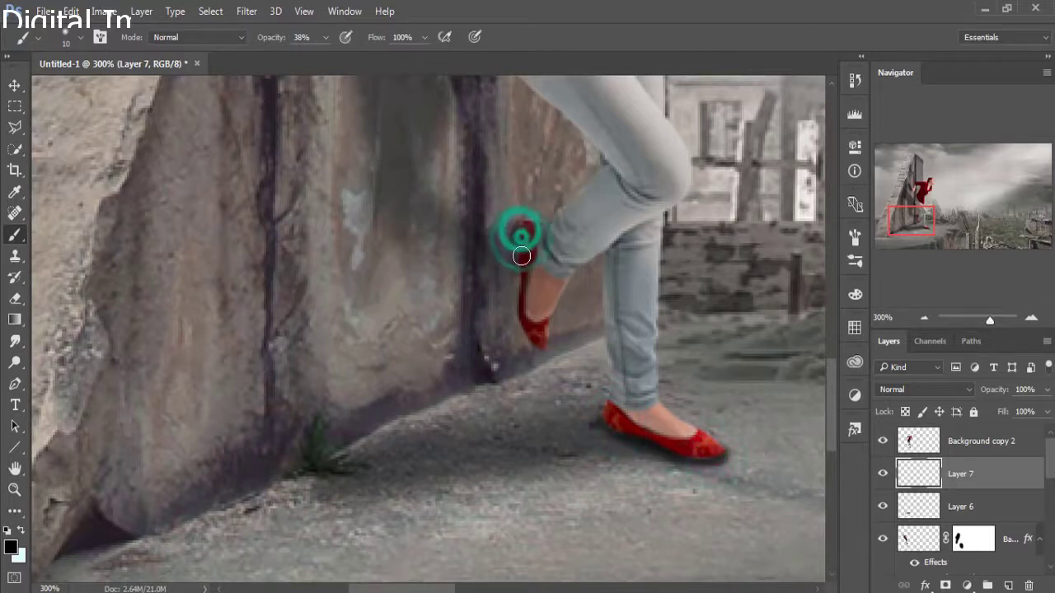
mouse_move(522, 239)
left_mouse_down()
mouse_move(525, 325)
mouse_move(515, 272)
mouse_move(533, 334)
mouse_move(520, 251)
mouse_move(535, 344)
mouse_move(535, 297)
mouse_move(522, 297)
mouse_move(503, 311)
mouse_move(516, 378)
left_mouse_up()
Step: Paint contact shadows around the hand, sleeve edge and hip against the stone
left_click_drag(519, 289, 517, 400)
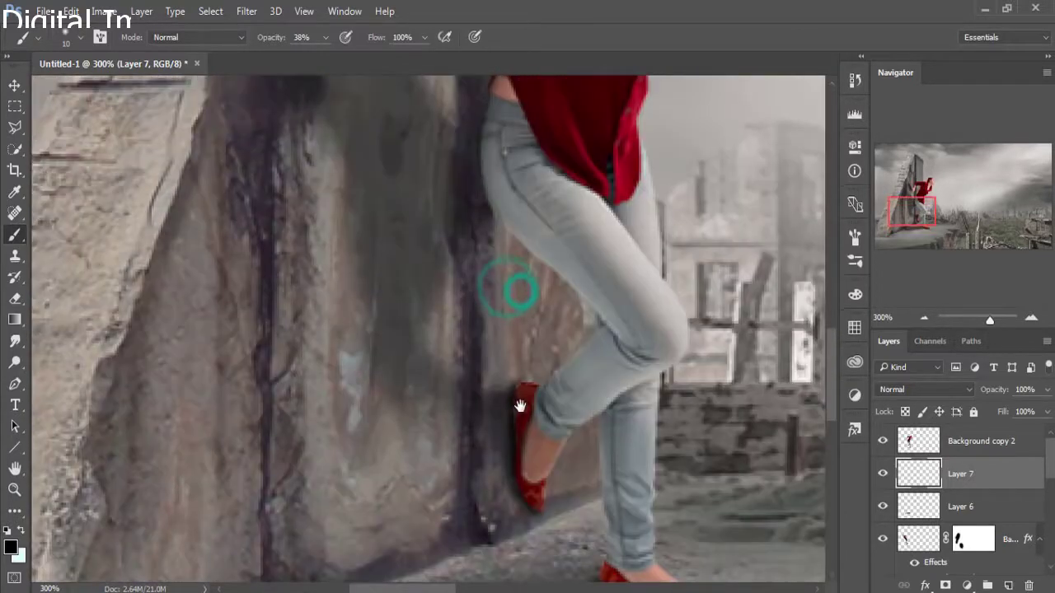
left_click_drag(476, 153, 476, 193)
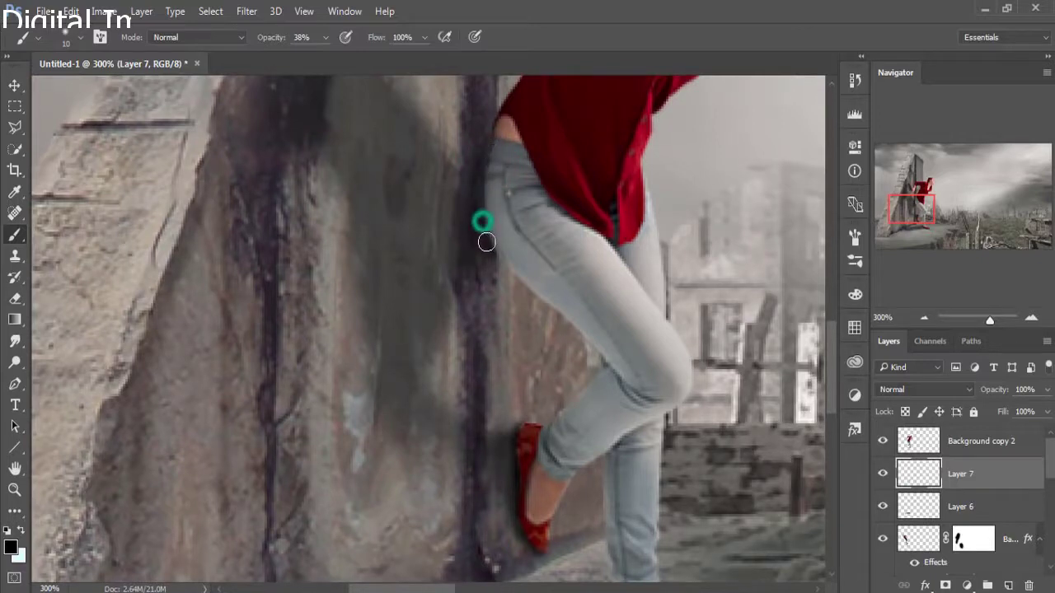
scroll(486, 238, "up", 2)
scroll(455, 211, "up", 3)
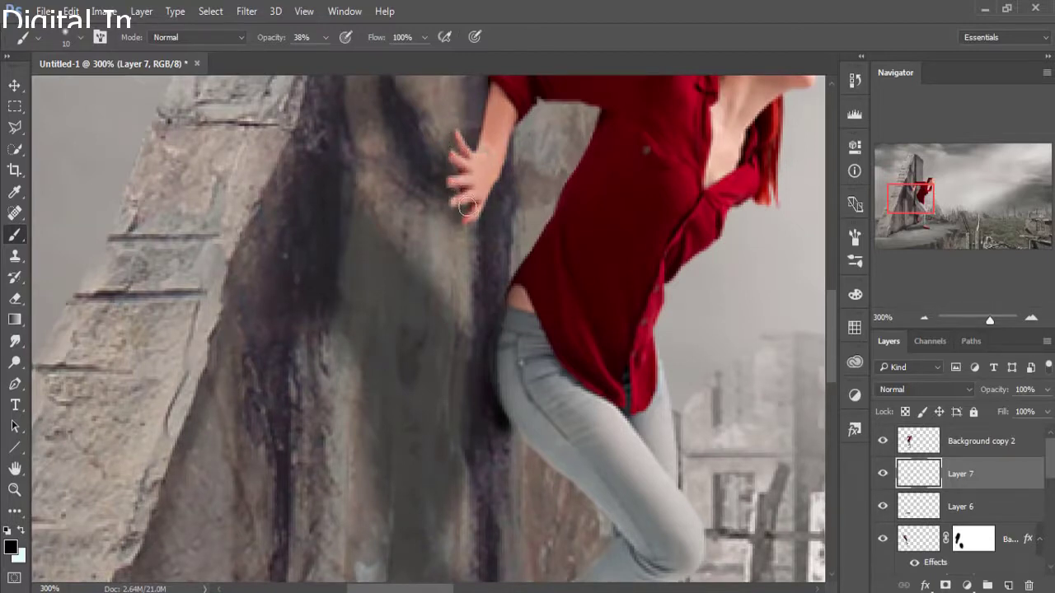
mouse_move(469, 214)
left_mouse_down()
mouse_move(451, 170)
mouse_move(464, 160)
mouse_move(468, 183)
mouse_move(474, 151)
left_mouse_up()
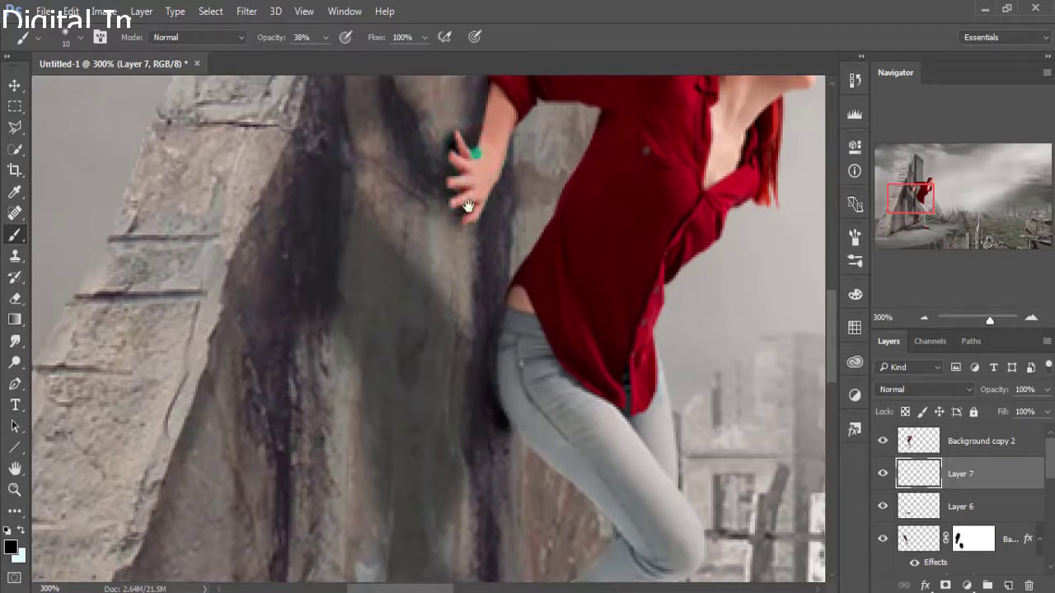
scroll(467, 205, "up", 3)
mouse_move(466, 204)
left_mouse_down()
mouse_move(478, 137)
mouse_move(466, 205)
left_mouse_up()
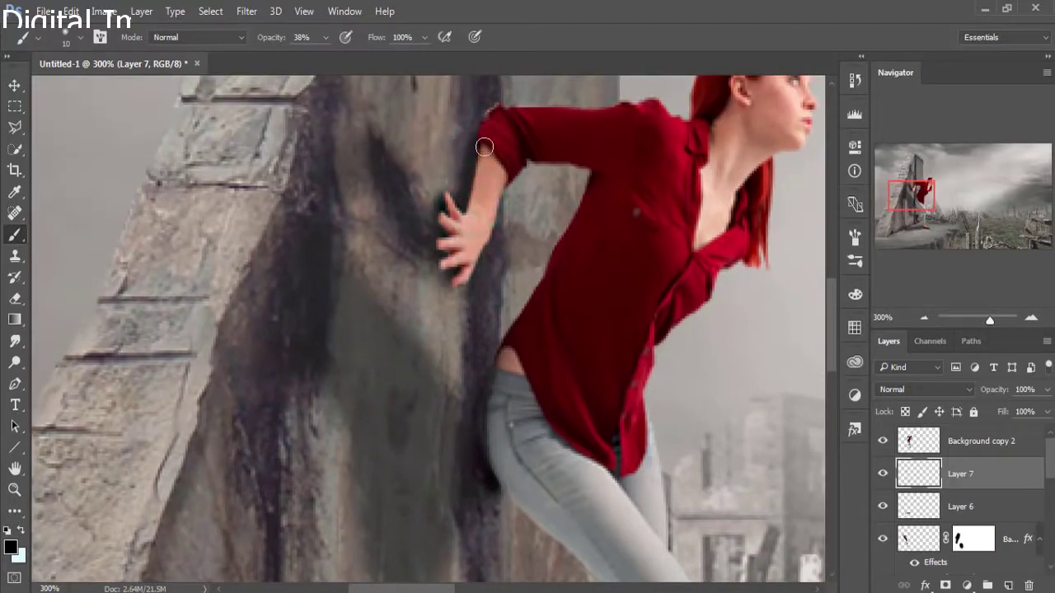
mouse_move(495, 112)
left_mouse_down()
mouse_move(494, 372)
mouse_move(495, 340)
mouse_move(486, 362)
mouse_move(466, 278)
left_mouse_up()
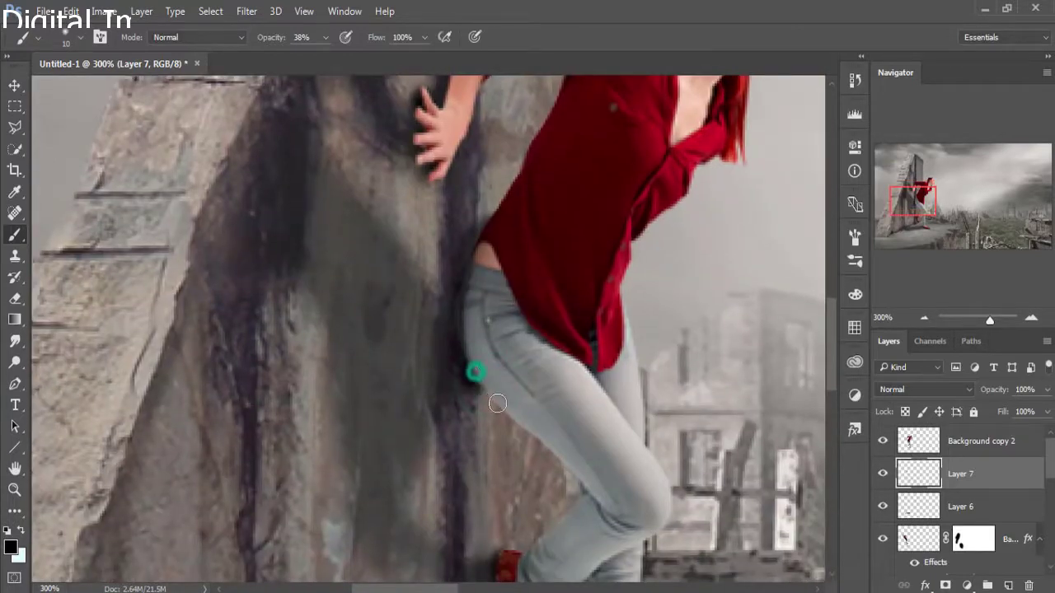
left_click_drag(462, 354, 493, 404)
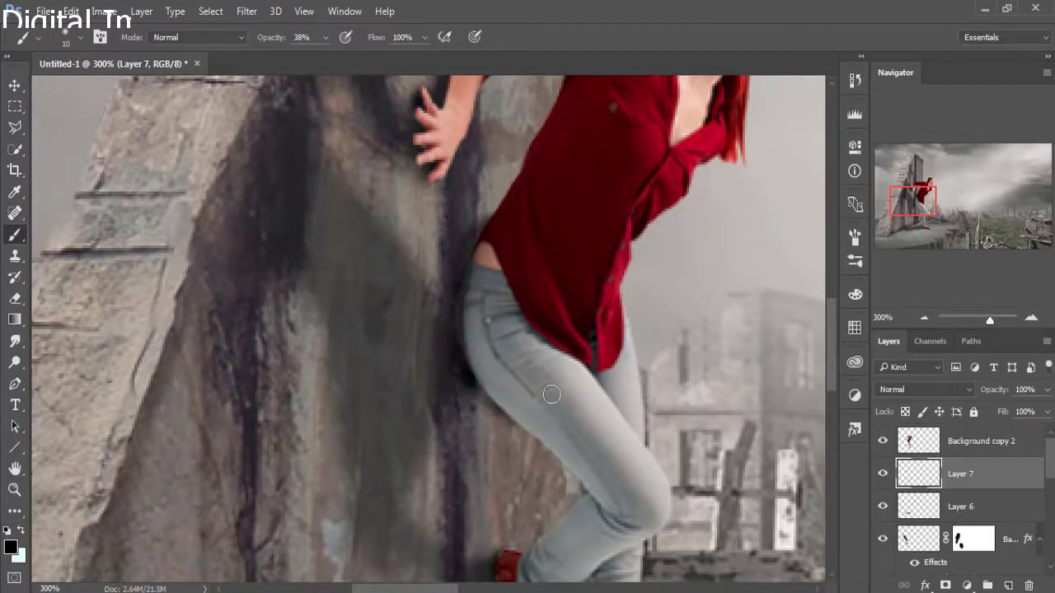
key("ctrl+minus")
key("ctrl+minus")
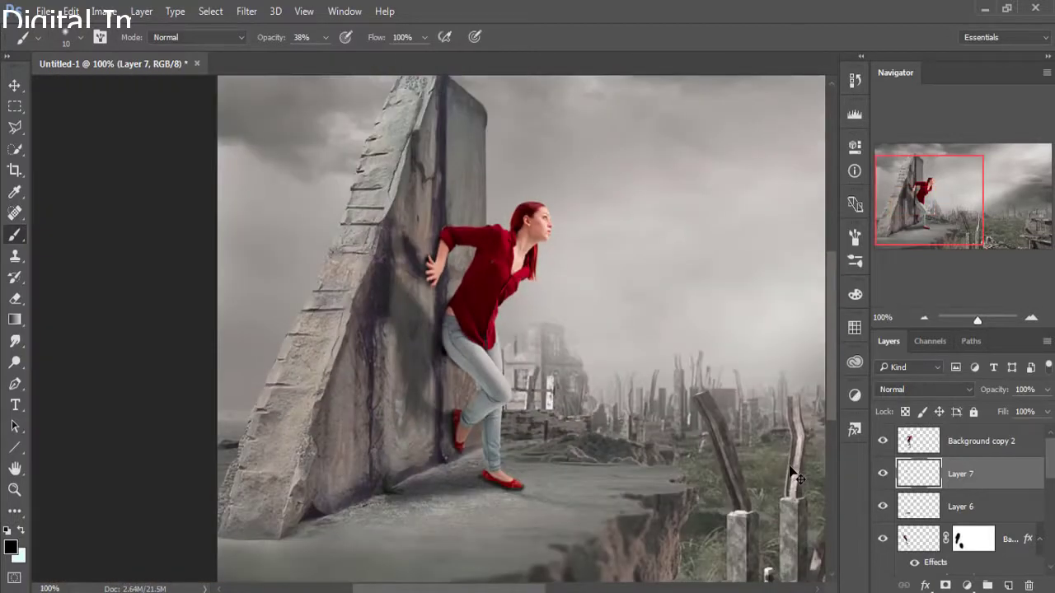
key("ctrl+minus")
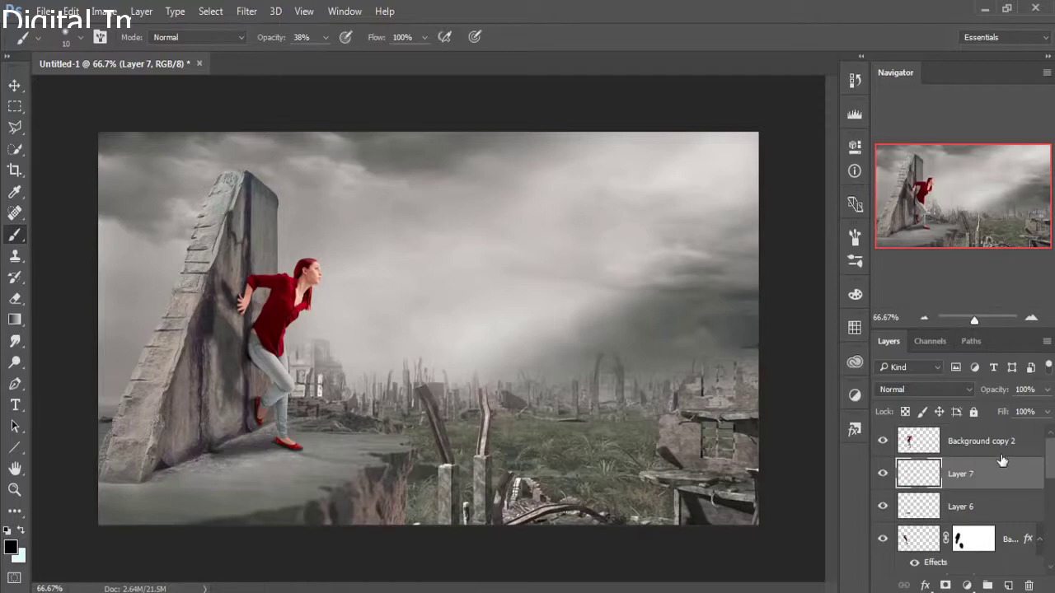
left_click(993, 444)
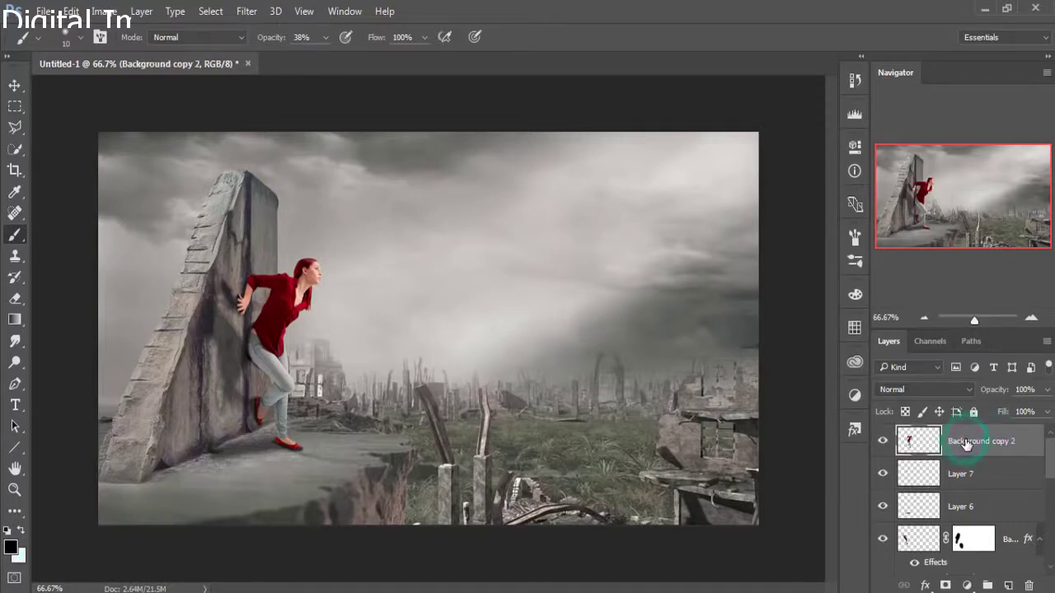
Step: Zoom in on the hair and smudge the neck strands downward at 80% strength
key("ctrl+plus")
key("ctrl+plus")
key("ctrl+plus")
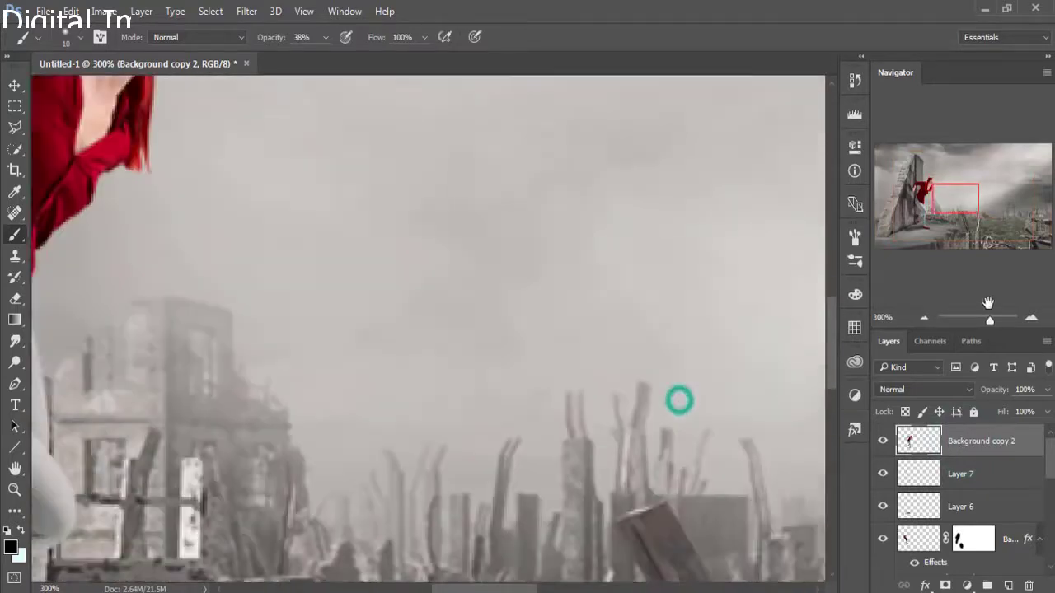
left_click_drag(683, 398, 564, 465)
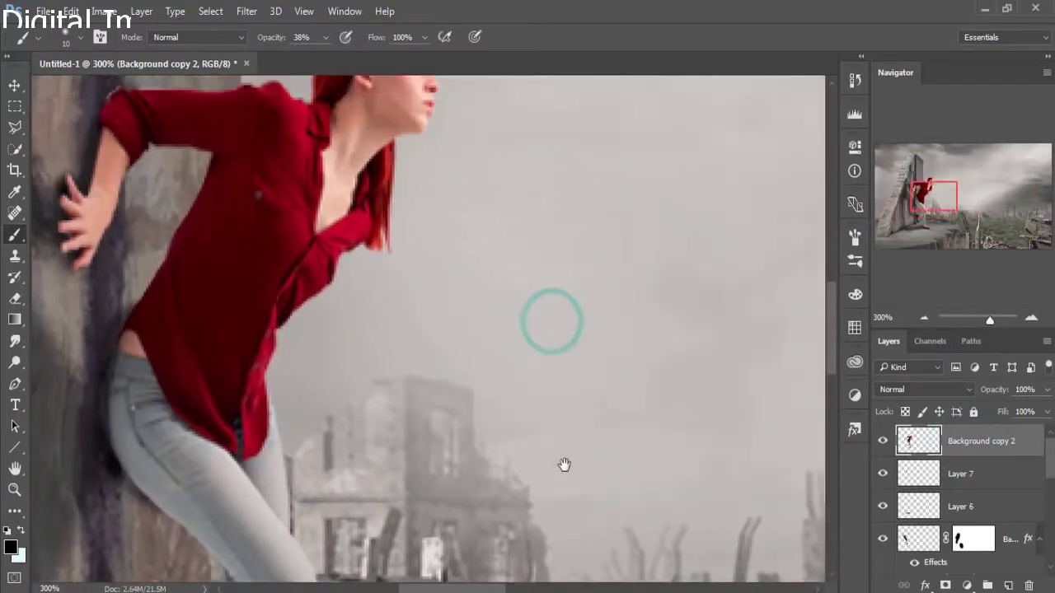
left_click(15, 341)
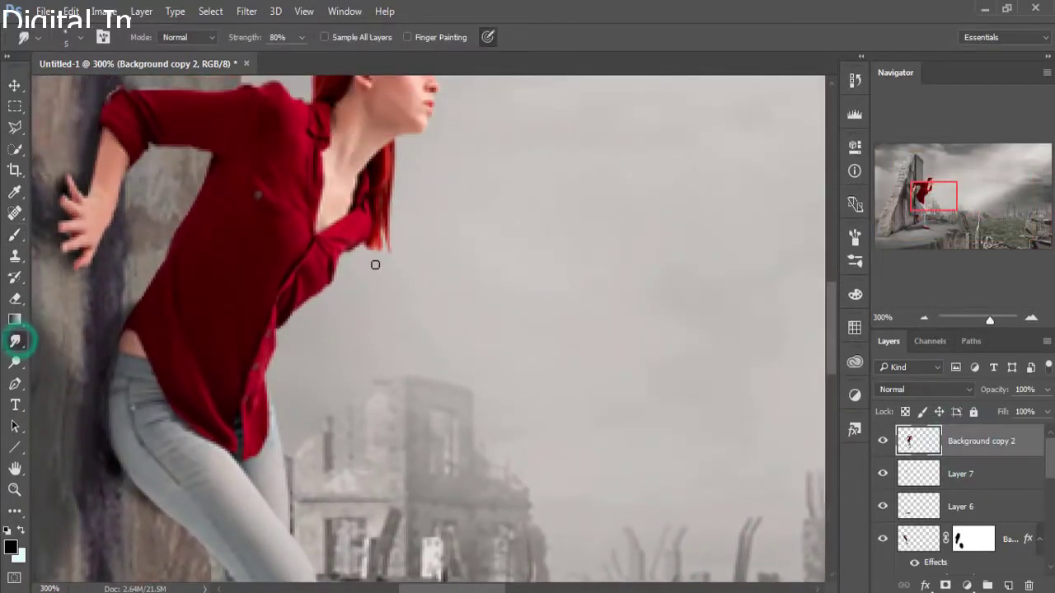
left_click(375, 264)
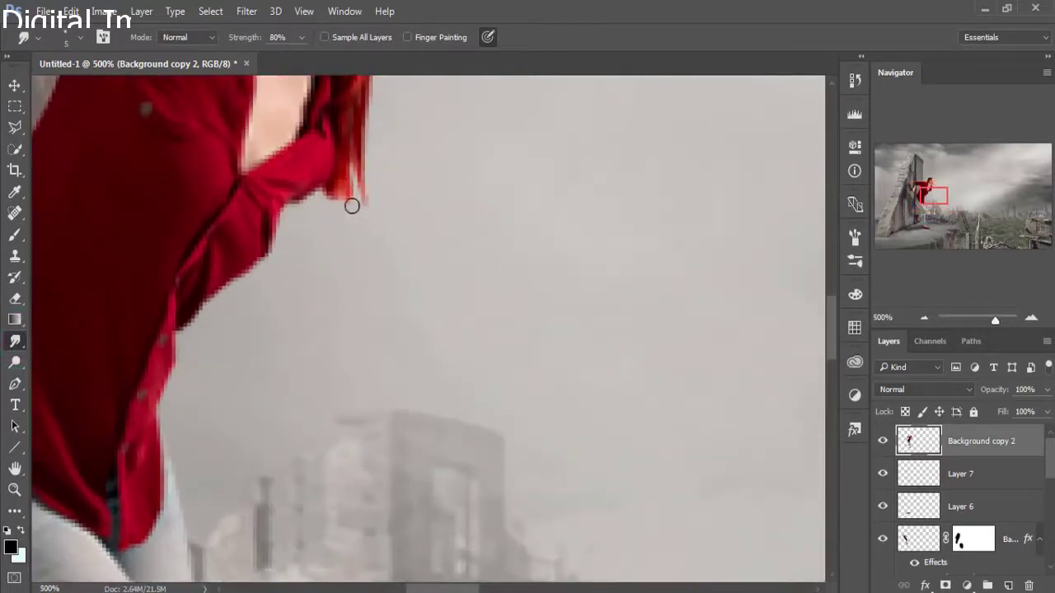
left_click(349, 205)
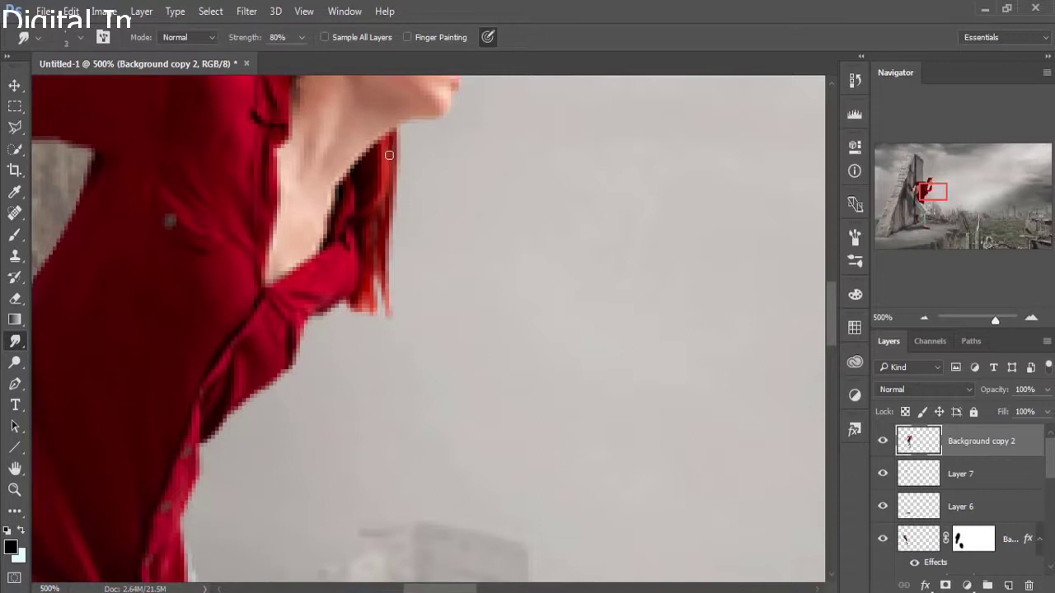
left_click_drag(392, 151, 401, 212)
left_click_drag(395, 153, 402, 216)
left_click_drag(384, 176, 405, 282)
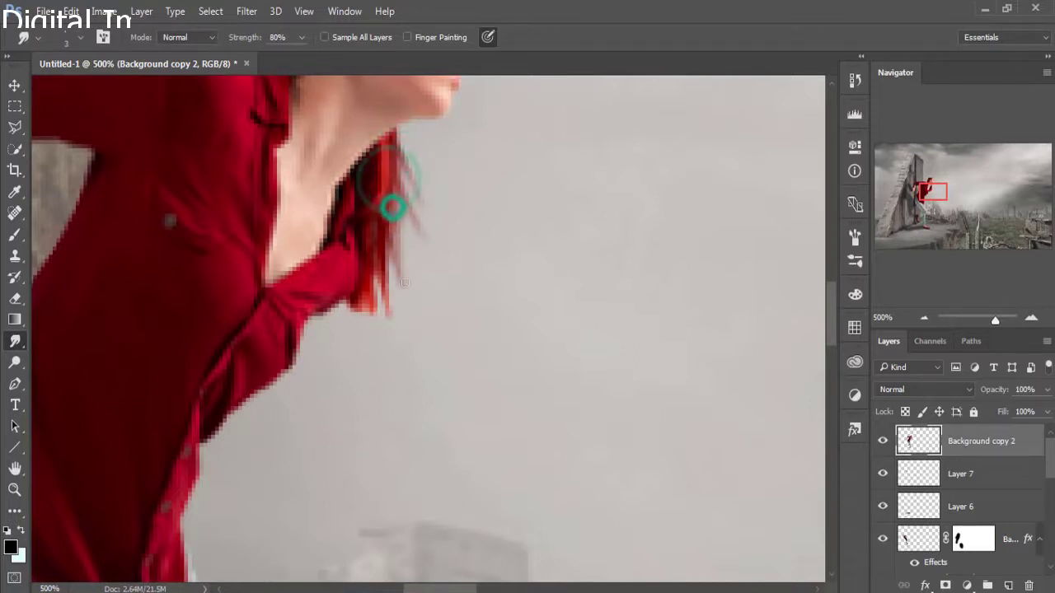
left_click_drag(384, 228, 394, 342)
left_click_drag(372, 258, 368, 350)
mouse_move(367, 283)
left_mouse_down()
mouse_move(362, 350)
mouse_move(331, 340)
mouse_move(340, 350)
mouse_move(341, 326)
mouse_move(338, 342)
mouse_move(331, 329)
left_mouse_up()
Step: Push neck strands upward and blend the crown and left hair edge into the sky
mouse_move(368, 262)
left_mouse_down()
mouse_move(325, 328)
mouse_move(376, 273)
mouse_move(362, 329)
mouse_move(406, 198)
mouse_move(387, 206)
left_mouse_up()
left_click_drag(400, 160, 394, 198)
left_click_drag(395, 132, 404, 189)
left_click_drag(393, 154, 403, 197)
left_click_drag(401, 236, 395, 140)
mouse_move(384, 205)
left_mouse_down()
mouse_move(395, 247)
mouse_move(388, 262)
left_mouse_up()
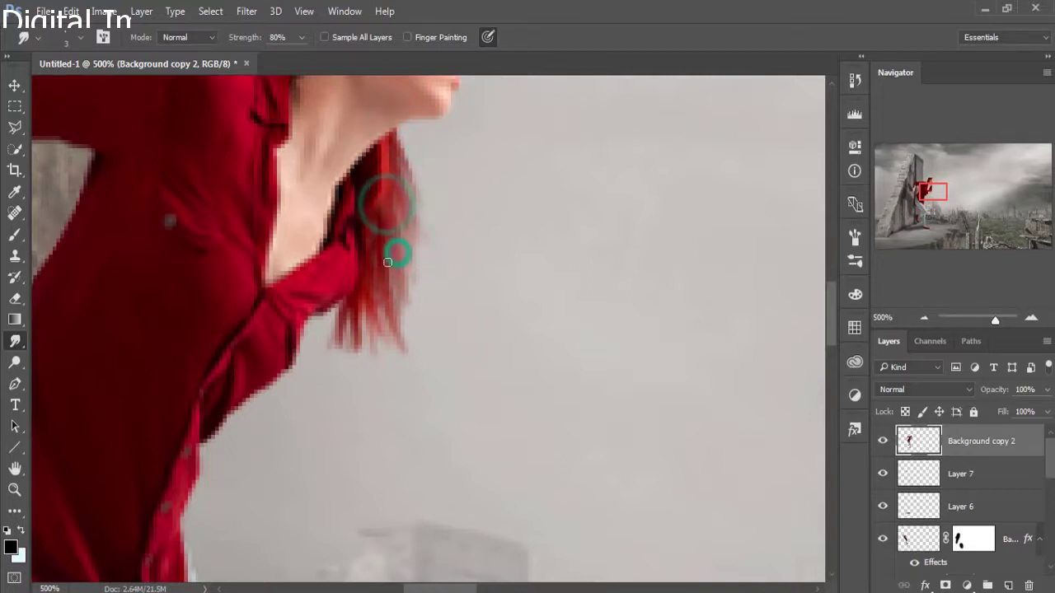
left_click_drag(386, 198, 412, 247)
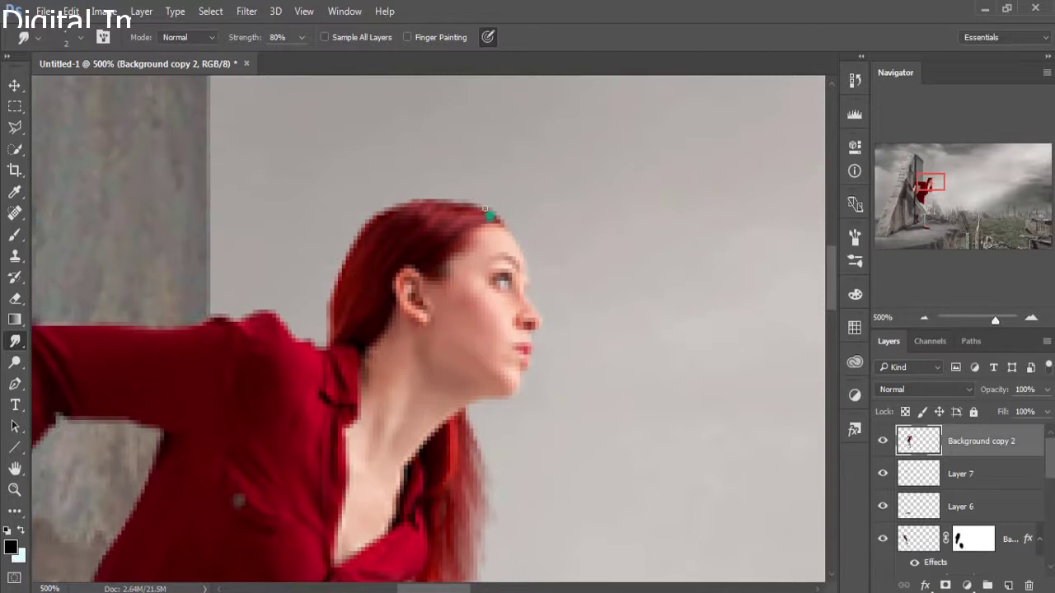
mouse_move(485, 209)
left_mouse_down()
mouse_move(450, 198)
mouse_move(353, 246)
mouse_move(331, 266)
mouse_move(329, 348)
mouse_move(324, 326)
left_mouse_up()
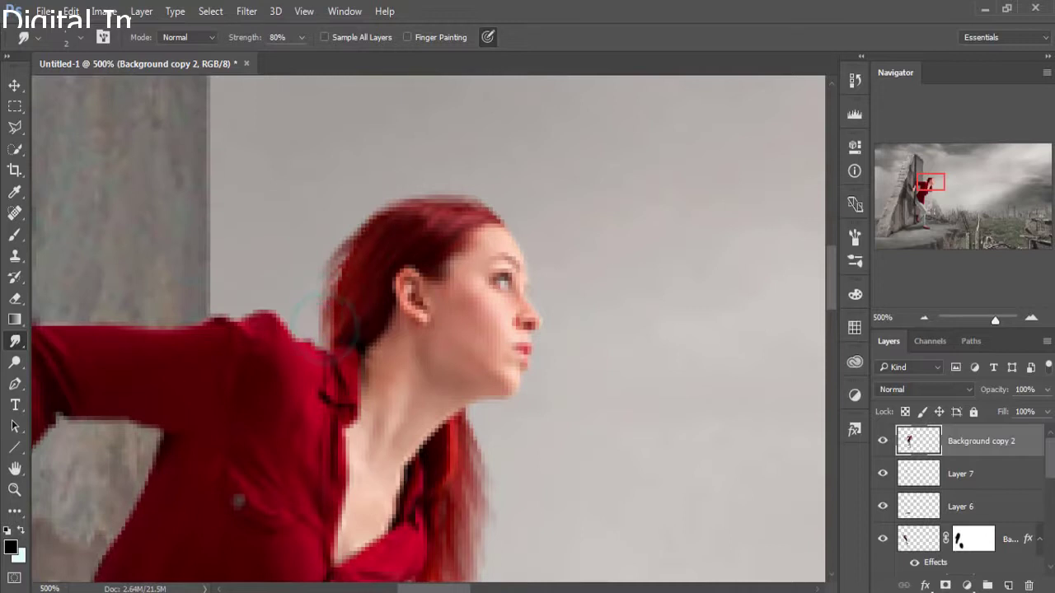
mouse_move(362, 237)
left_mouse_down()
mouse_move(339, 262)
mouse_move(325, 330)
left_mouse_up()
key("ctrl+minus")
key("ctrl+minus")
key("ctrl+minus")
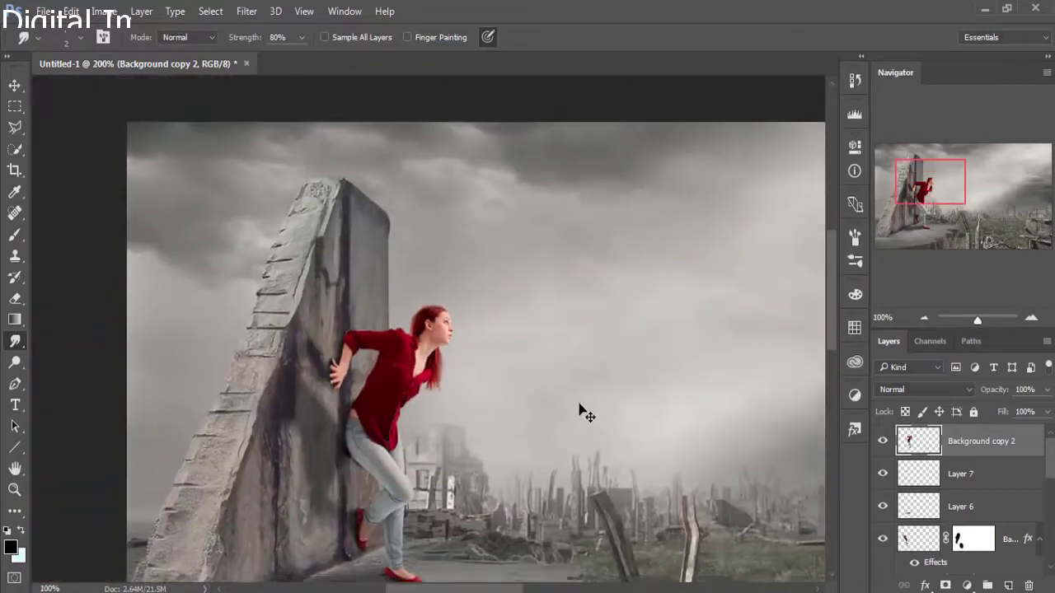
key("ctrl+minus")
key("ctrl+minus")
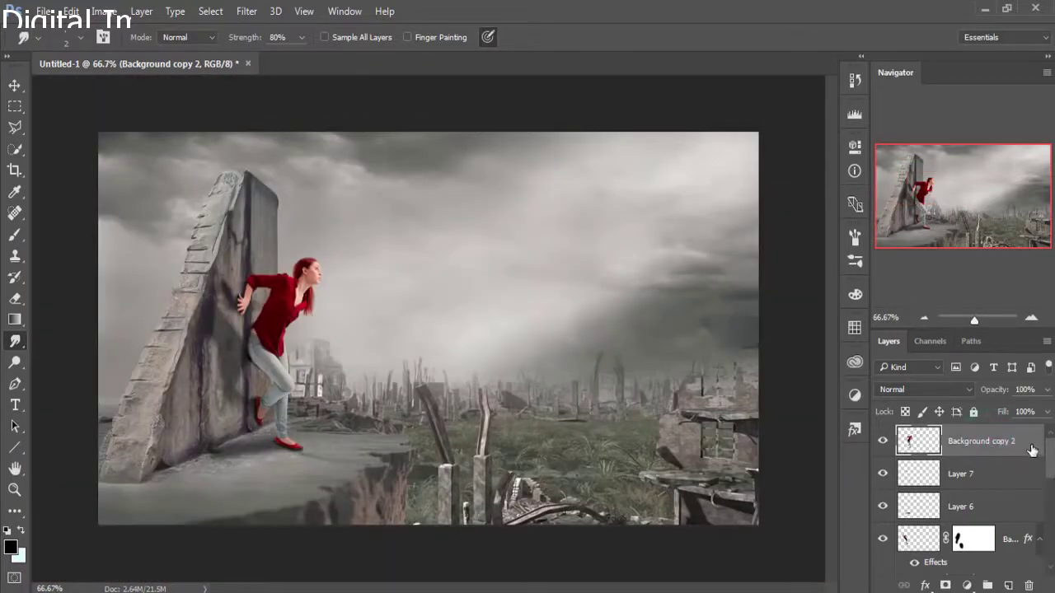
Step: Add a new Layer 8 above Background copy 2 and clip it to the woman
left_click(1008, 585)
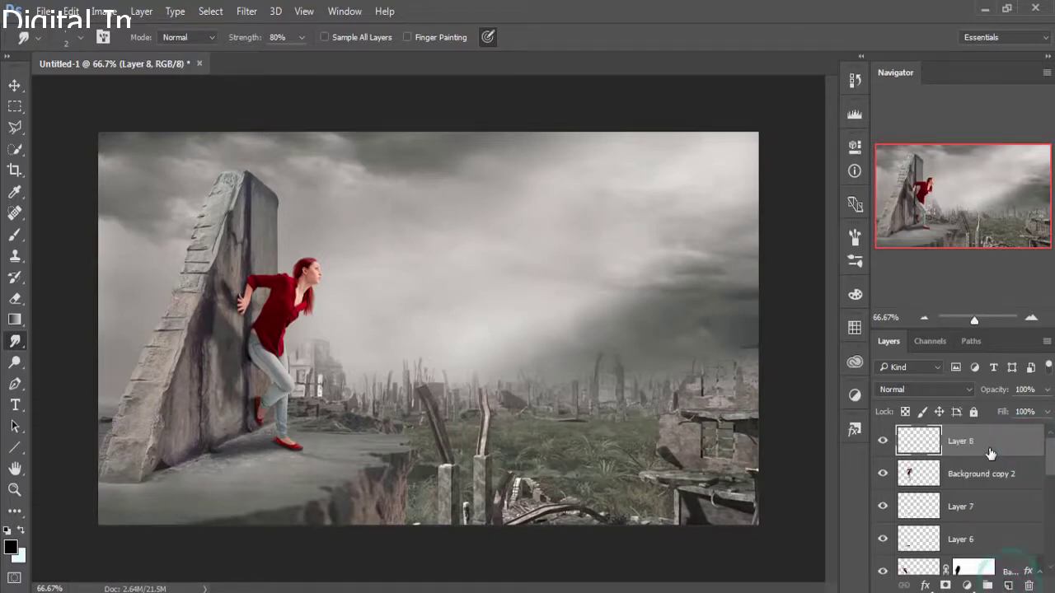
right_click(989, 453)
left_click(781, 370)
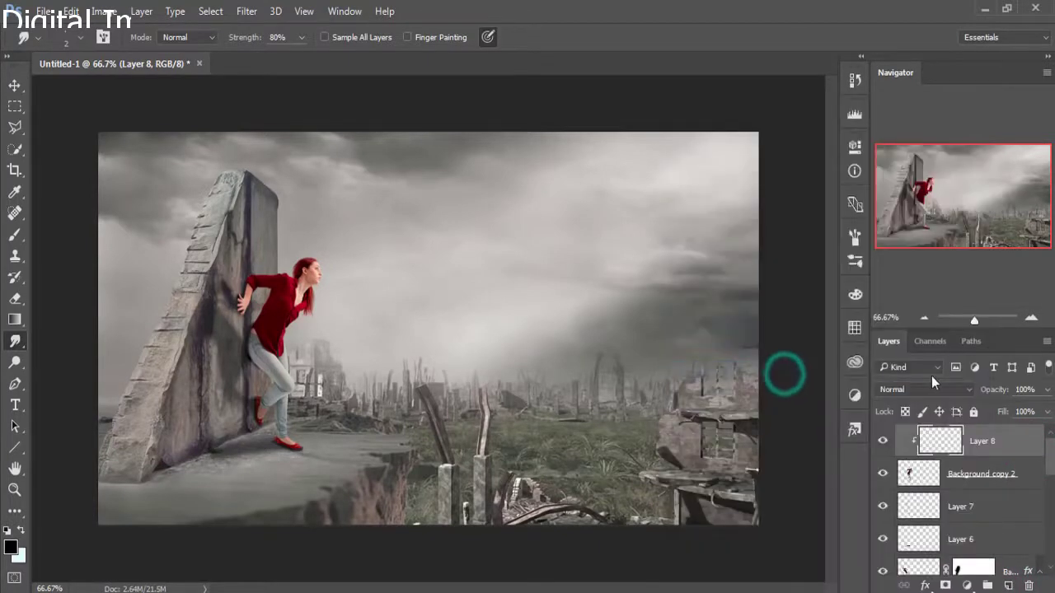
Step: Fill Layer 8 with 50% gray via Edit > Fill
left_click(72, 11)
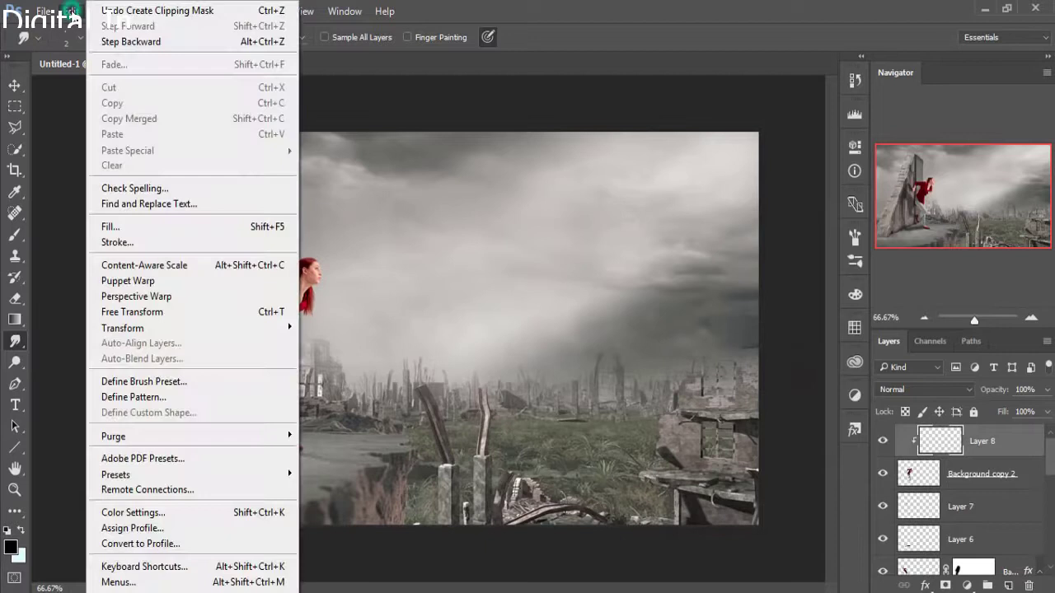
left_click(97, 221)
left_click(542, 166)
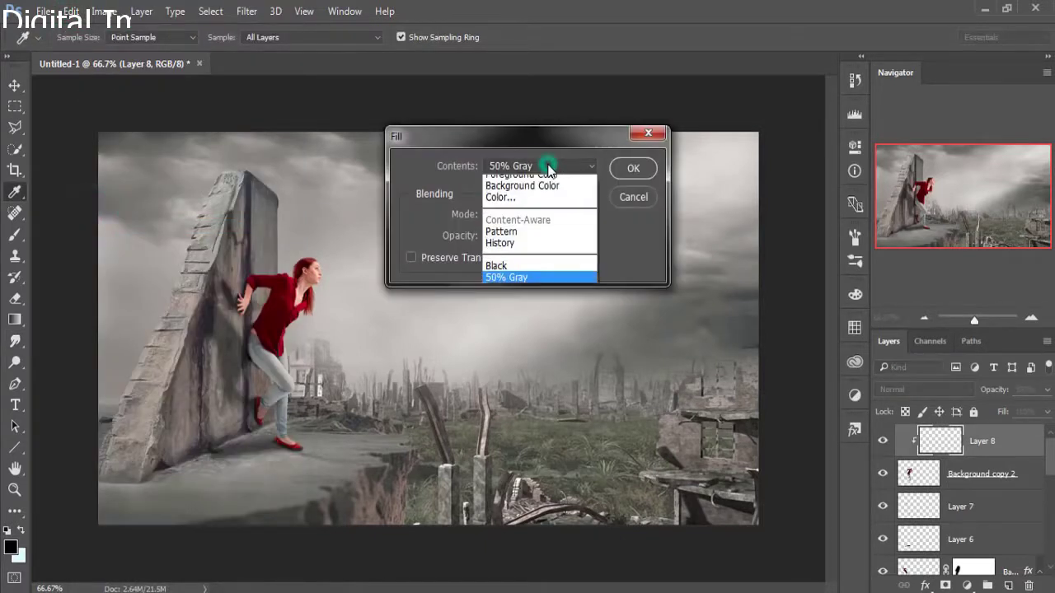
left_click(534, 286)
Step: Set Layer 8's blend mode to Overlay
left_click(624, 168)
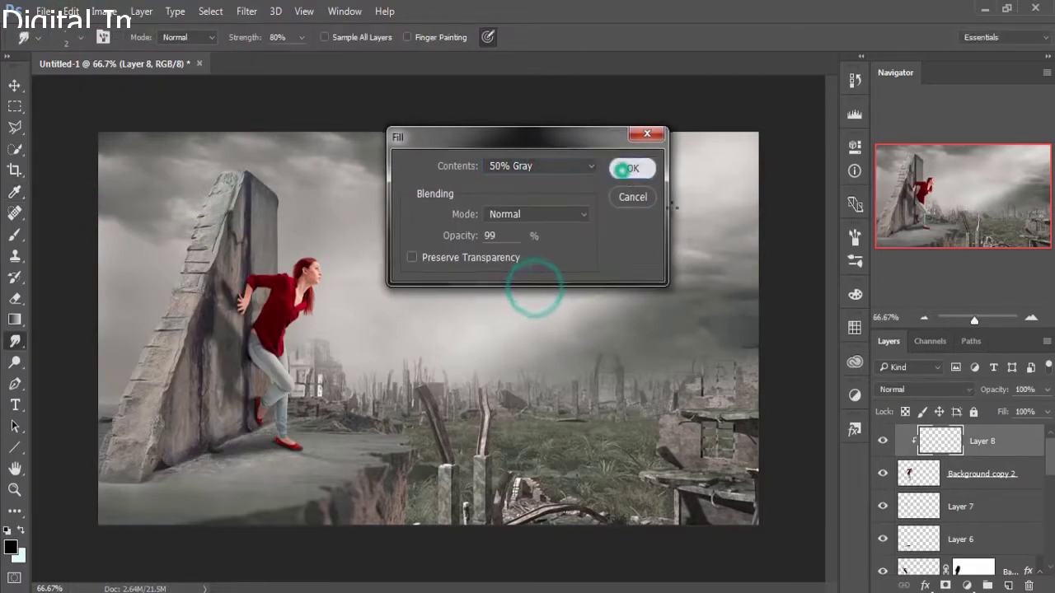
left_click(965, 389)
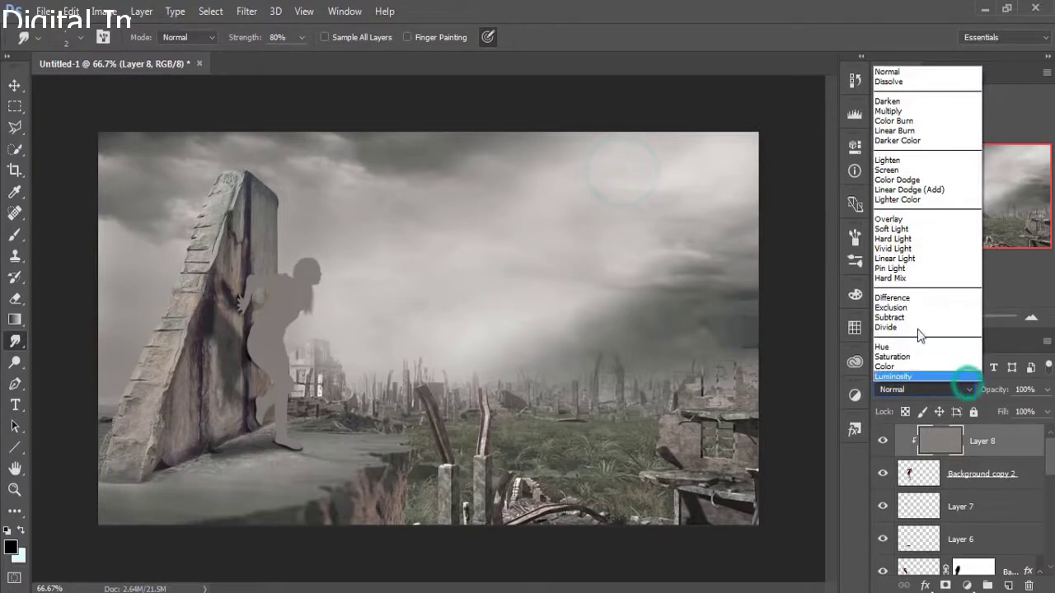
left_click(910, 220)
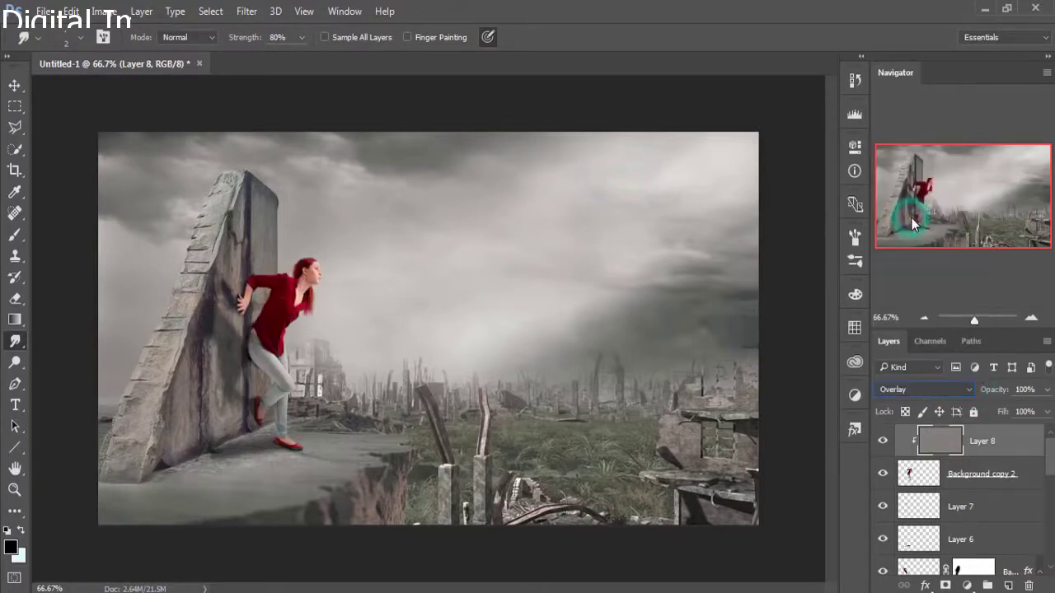
left_click(22, 372)
Step: Dodge highlights (Highlights, 15%) on the woman's face, hair, shirt and shoulder
left_click(90, 363)
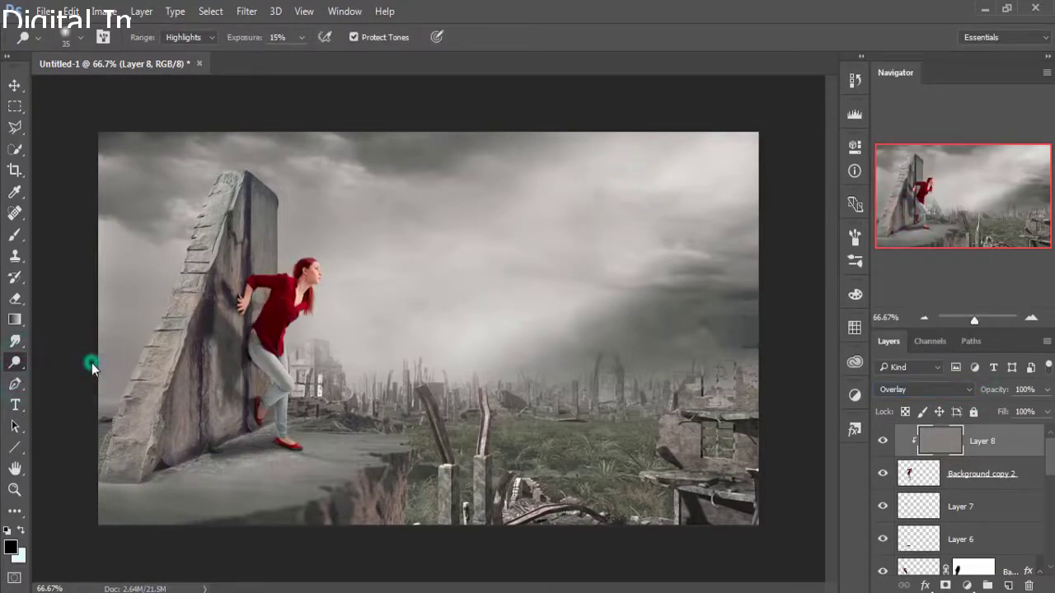
key("ctrl+plus")
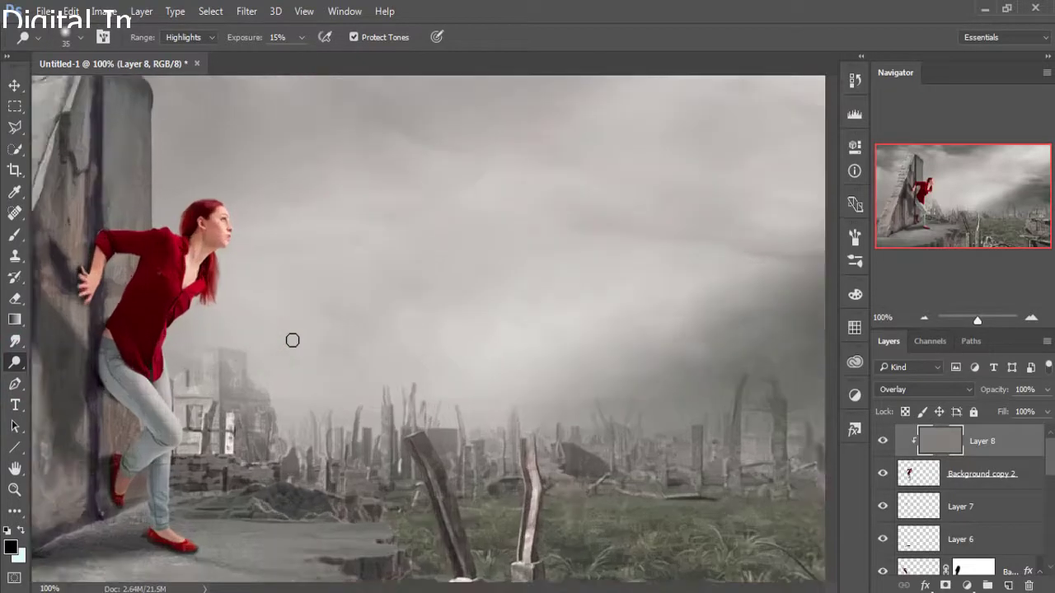
key("ctrl+plus")
left_click_drag(228, 339, 421, 441)
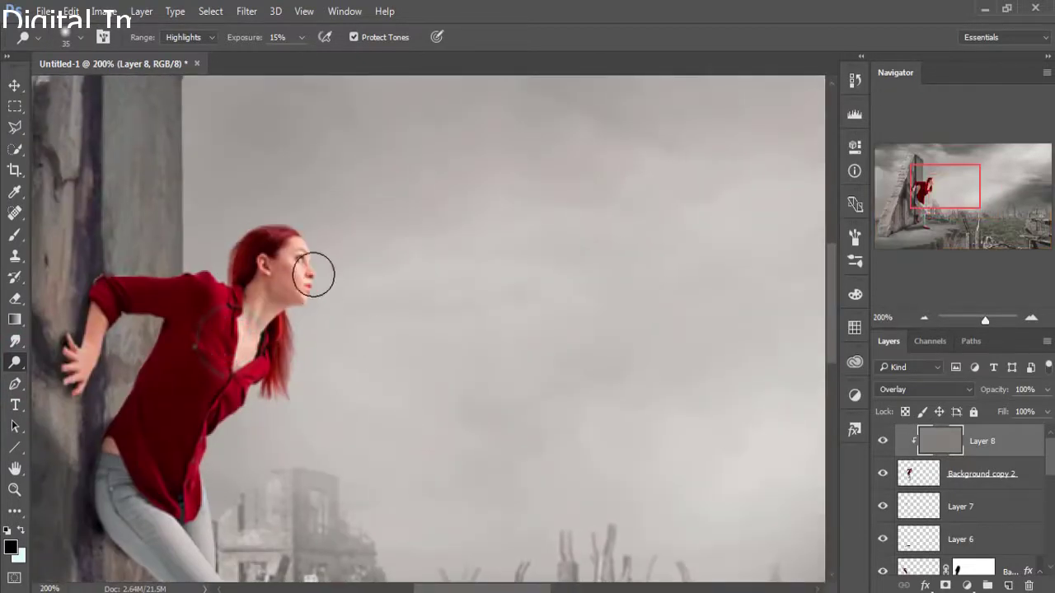
left_click_drag(300, 243, 313, 294)
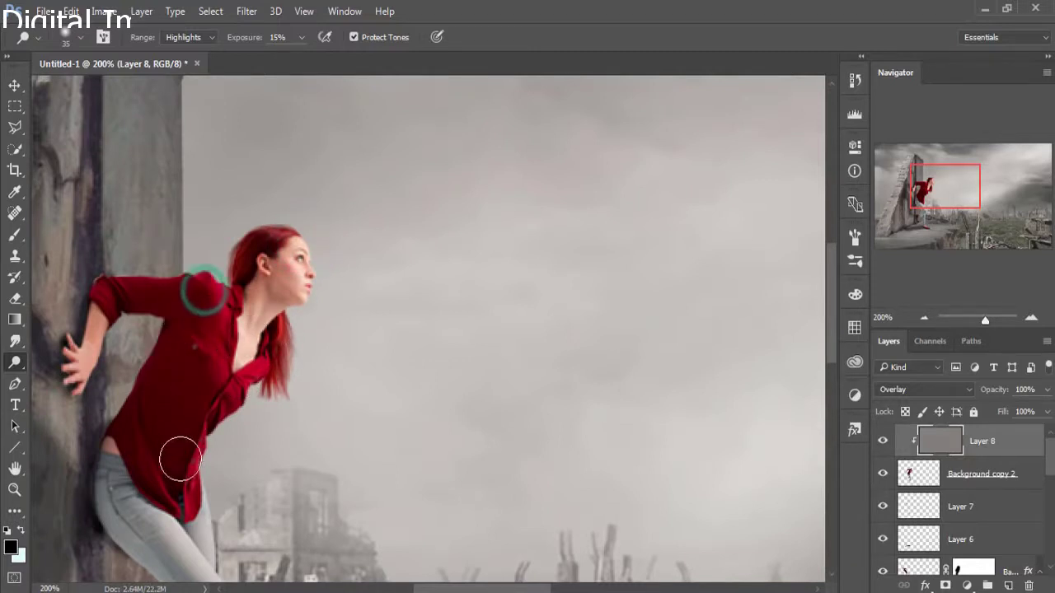
left_click_drag(202, 352, 261, 390)
mouse_move(146, 391)
left_mouse_down()
mouse_move(165, 499)
mouse_move(149, 460)
left_mouse_up()
mouse_move(176, 294)
left_mouse_down()
mouse_move(113, 295)
mouse_move(176, 301)
left_mouse_up()
Step: Dodge the shirt hem, lower shirt folds, shoulder highlight and lower jeans
left_click_drag(156, 465, 160, 347)
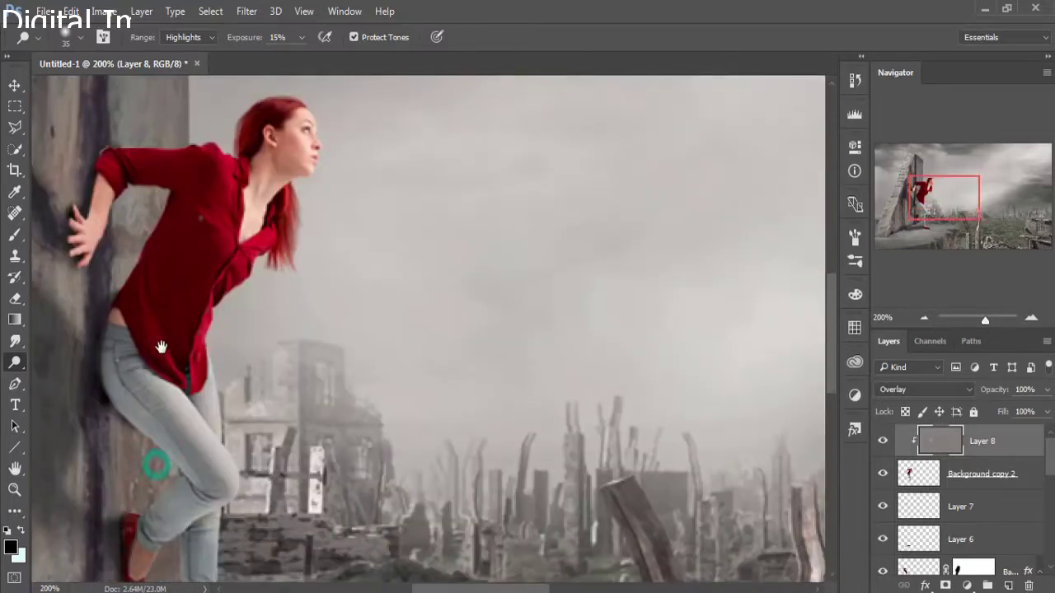
left_click(167, 378)
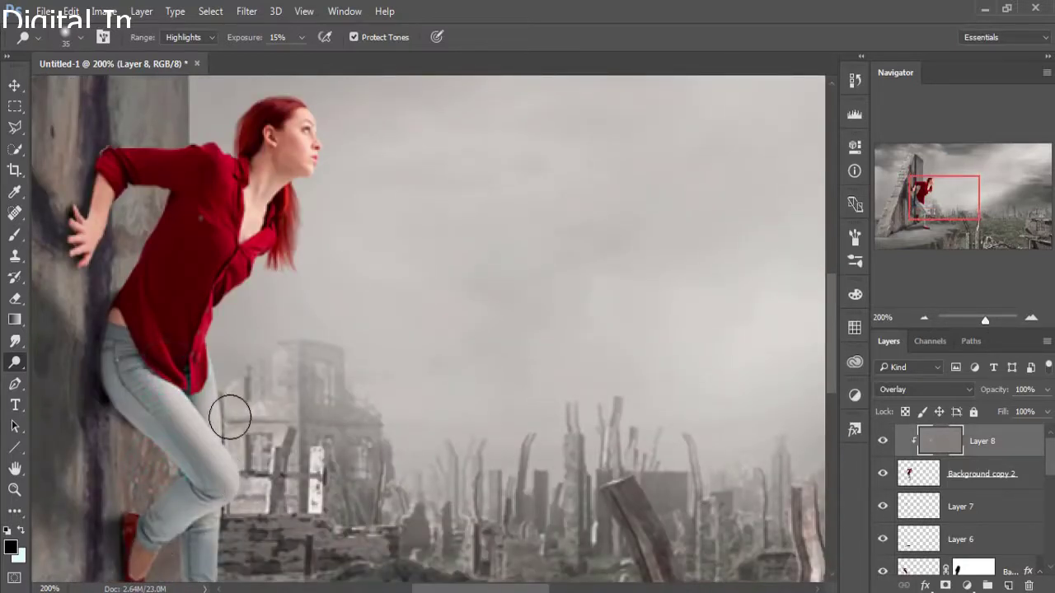
left_click_drag(215, 402, 215, 365)
left_click_drag(143, 231, 162, 278)
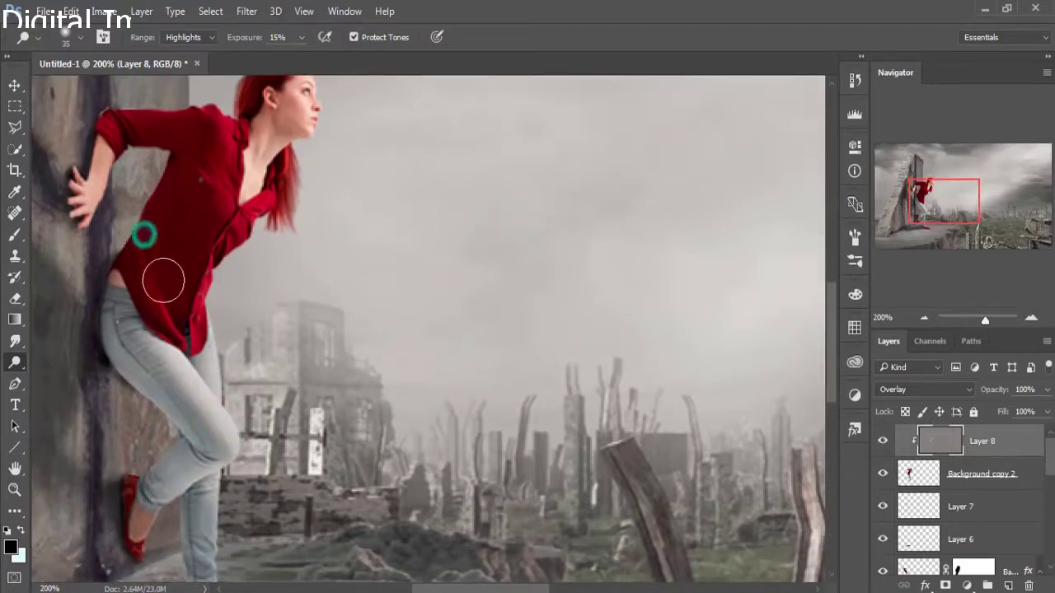
left_click(205, 134)
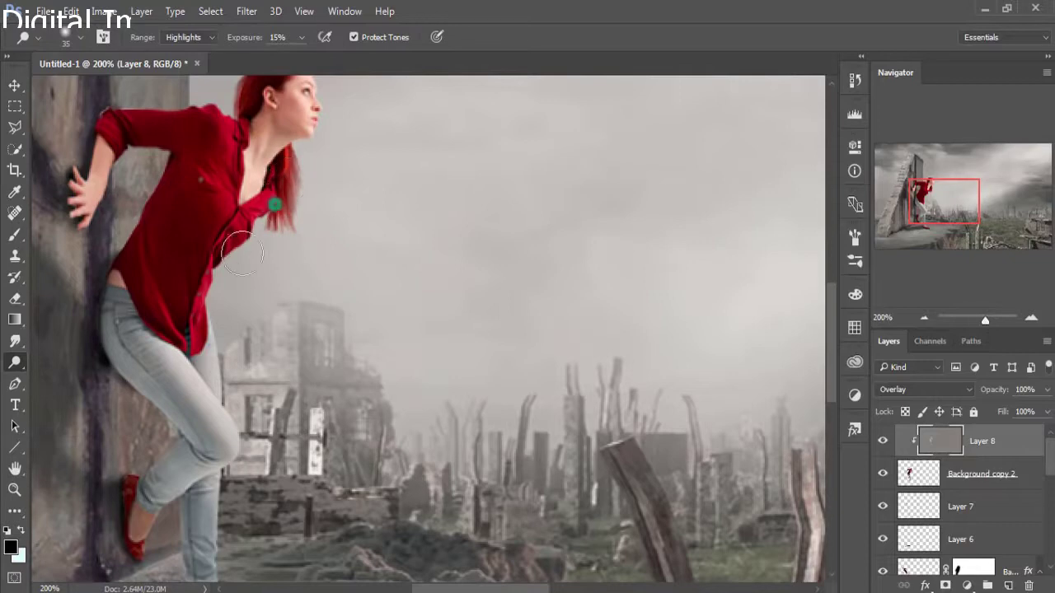
left_click_drag(223, 329, 238, 234)
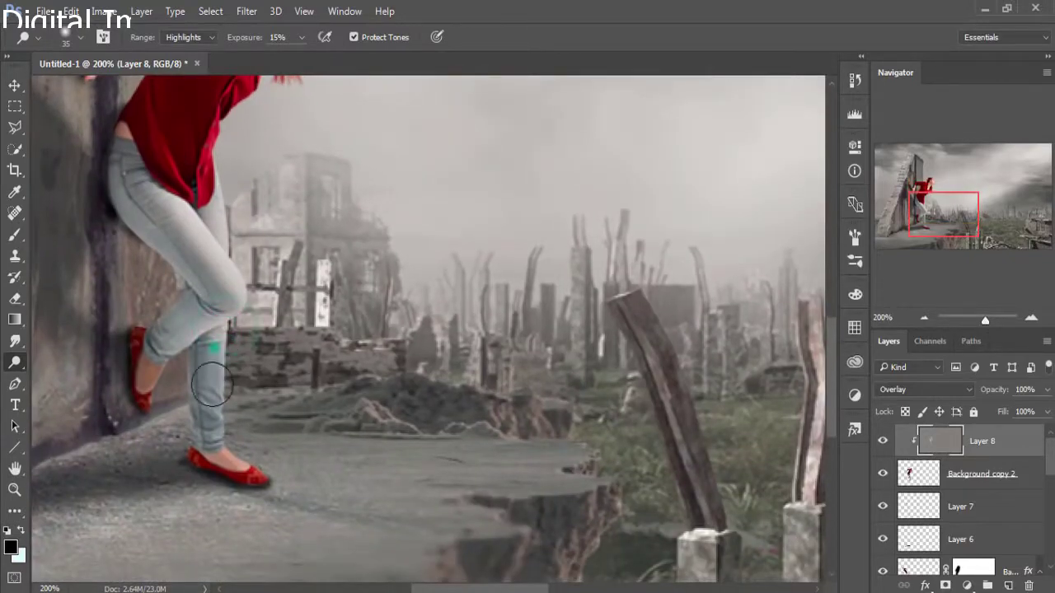
left_click(164, 334)
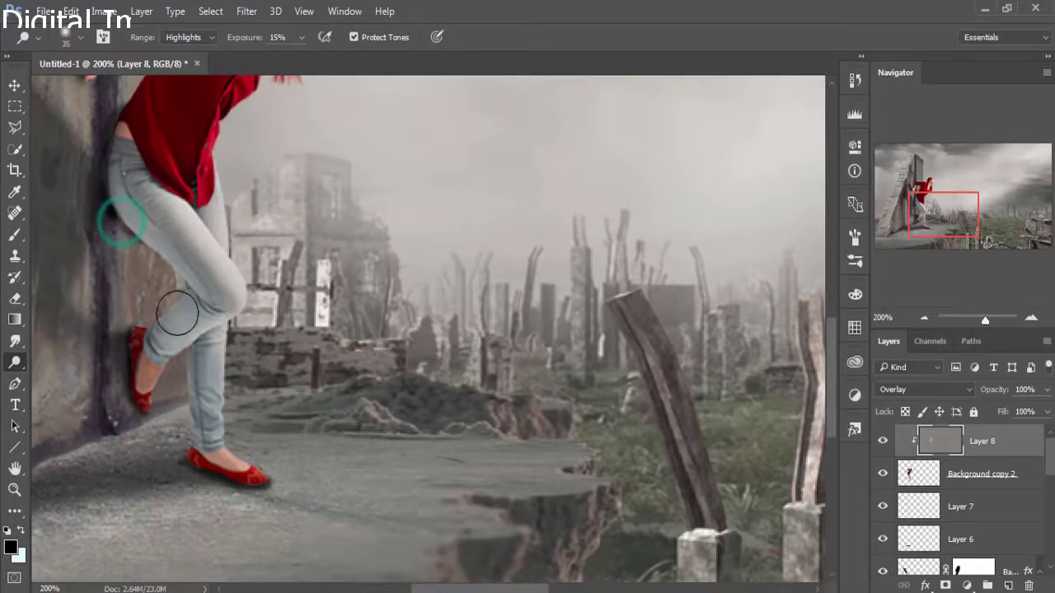
left_click(175, 322)
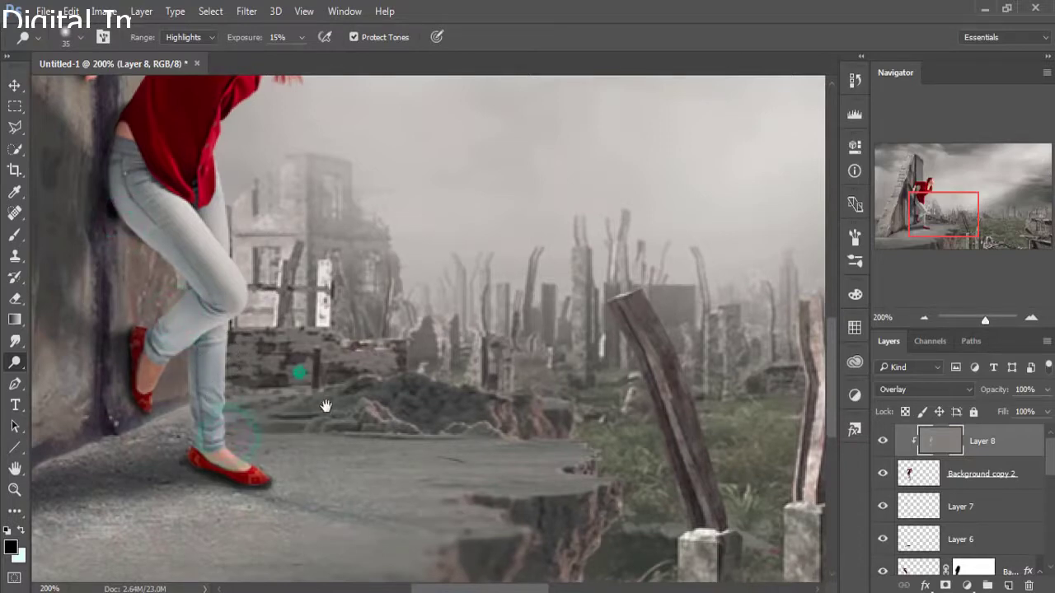
left_click_drag(265, 336, 348, 435)
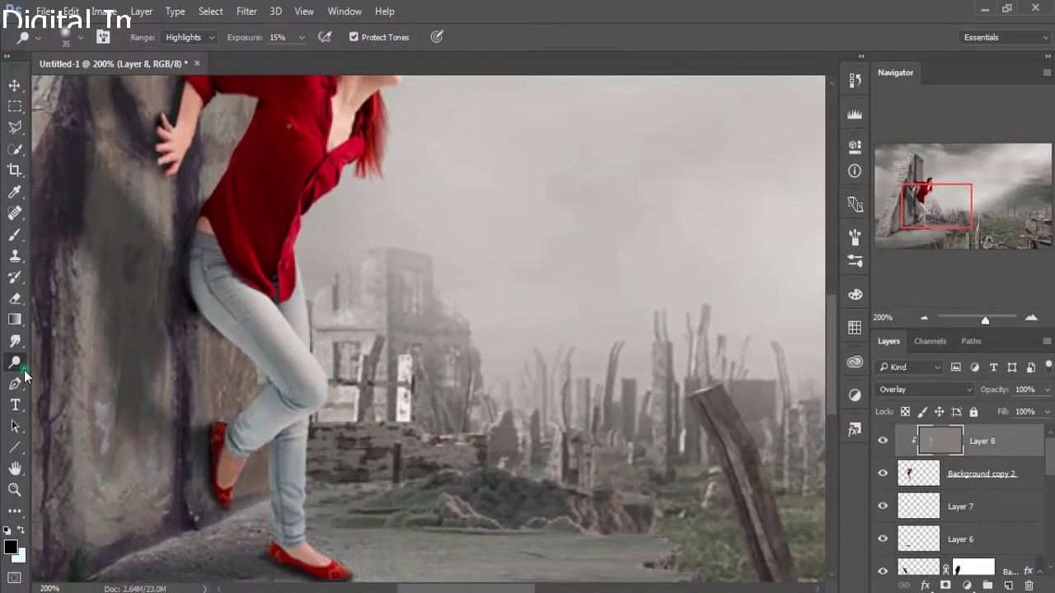
Step: Burn shadows (Midtones, 24%) on the arm, hair, shirt edges, and jeans
right_click(24, 371)
left_click(64, 380)
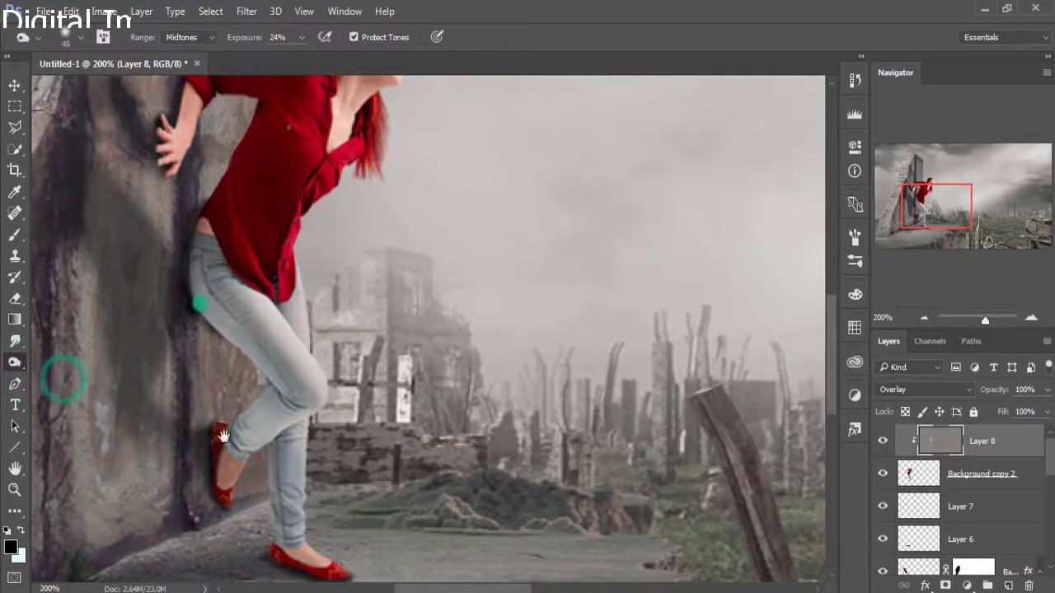
left_click_drag(175, 138, 200, 303)
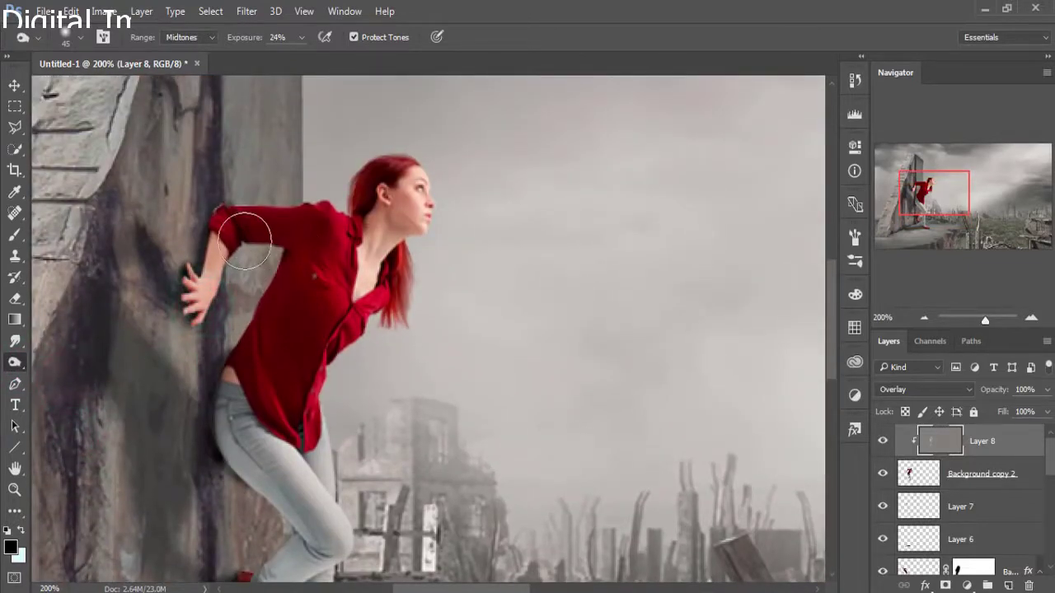
left_click_drag(212, 229, 176, 302)
mouse_move(387, 176)
left_mouse_down()
mouse_move(383, 264)
mouse_move(346, 329)
left_mouse_up()
left_click_drag(272, 313, 388, 332)
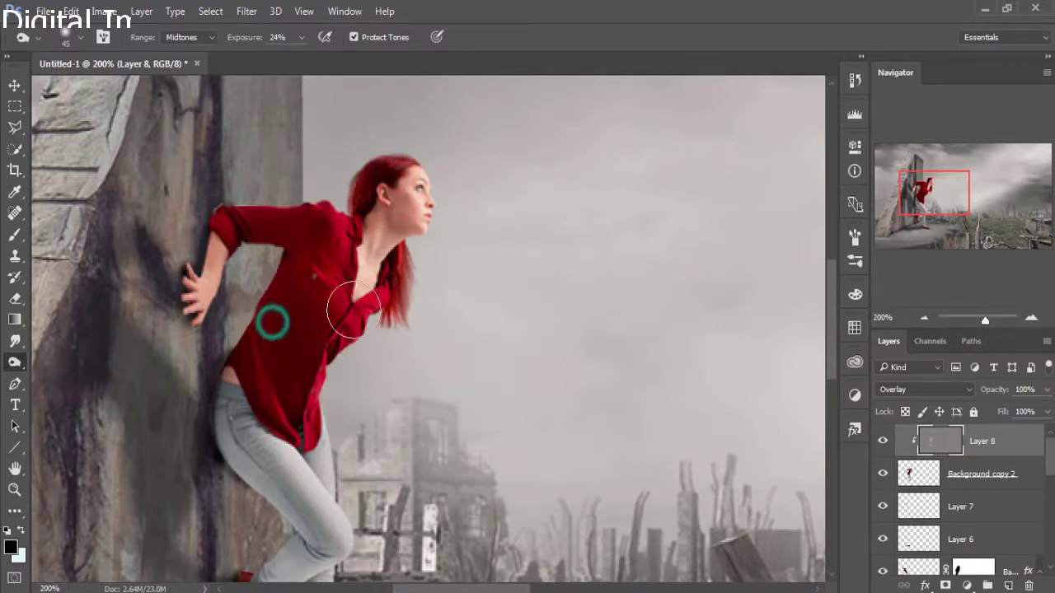
left_click_drag(238, 407, 258, 453)
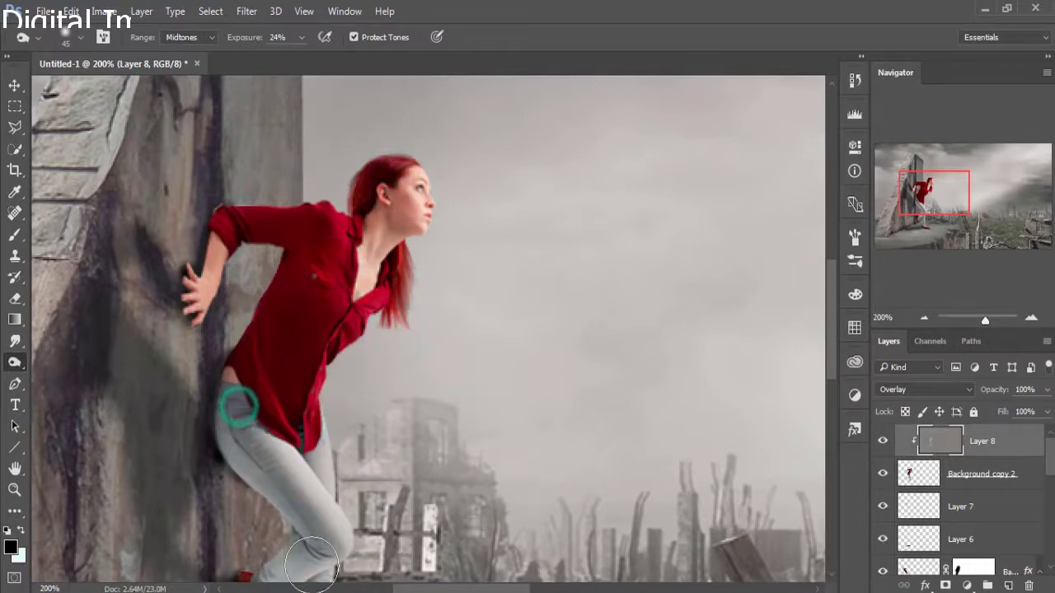
left_click_drag(313, 530, 319, 390)
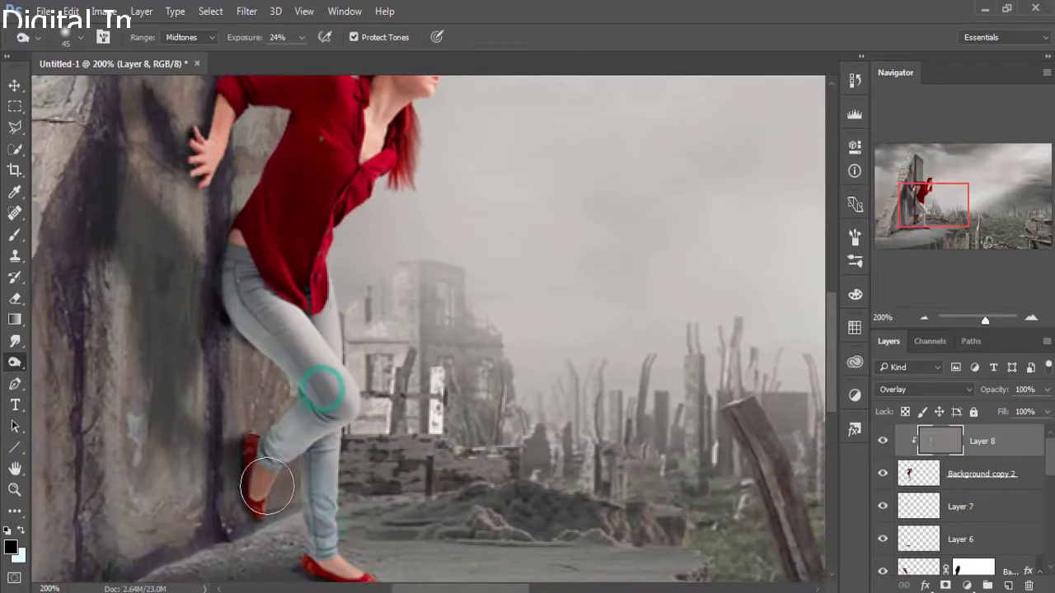
left_click_drag(313, 546, 343, 551)
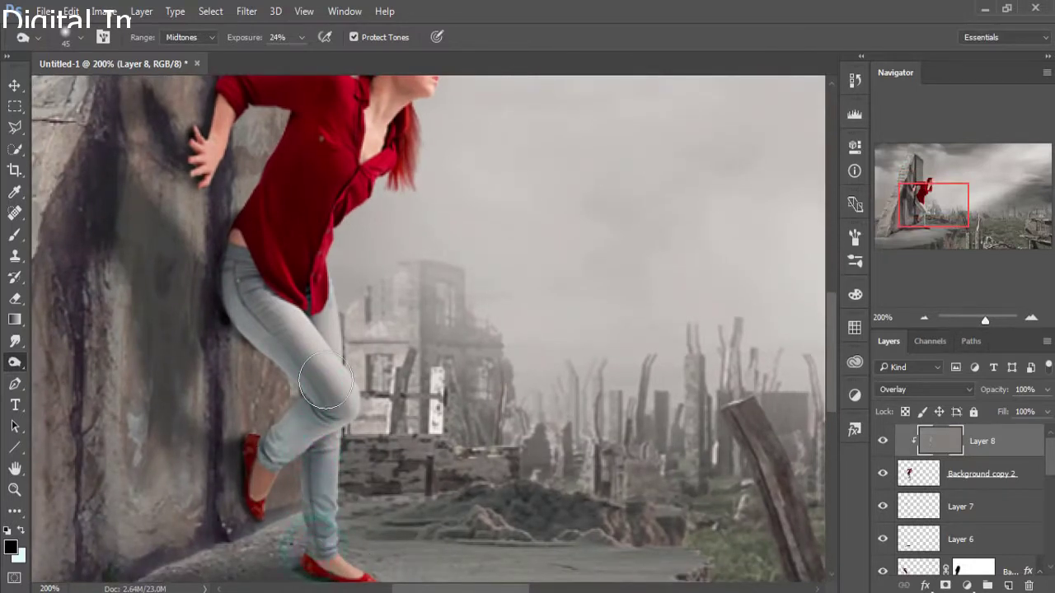
left_click_drag(317, 383, 342, 371)
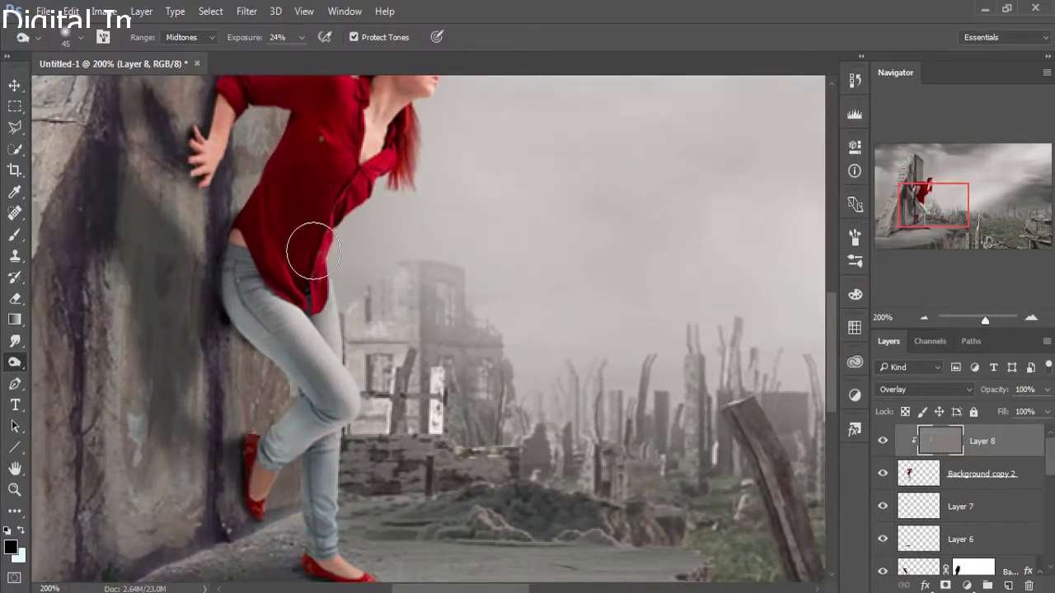
key("ctrl+minus")
key("ctrl+minus")
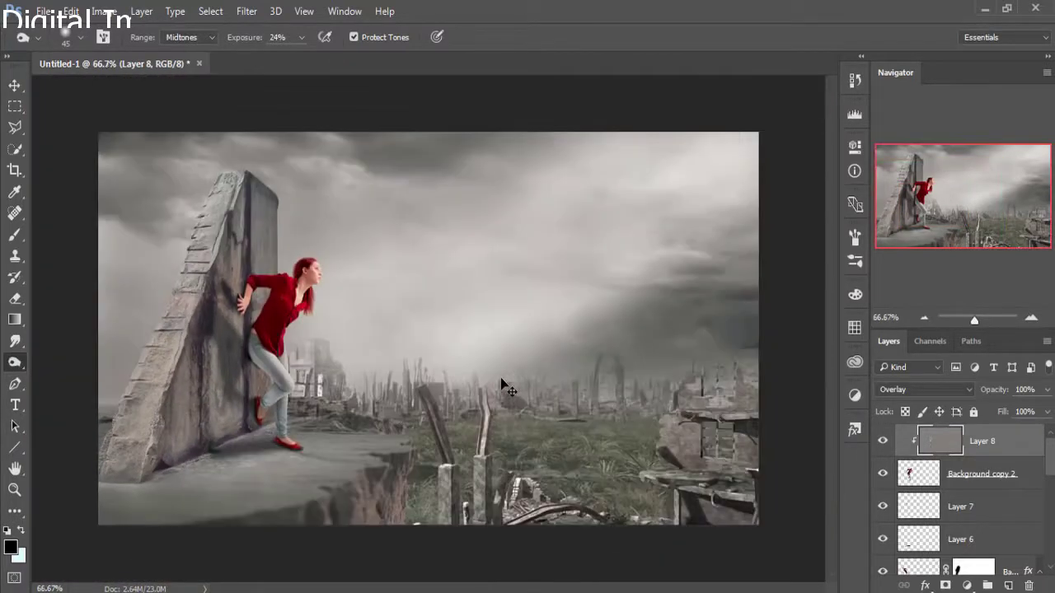
Step: Add a Color Balance adjustment with midtones at Cyan −13 and Blue +31
left_click(15, 84)
left_click_drag(1044, 447, 1050, 441)
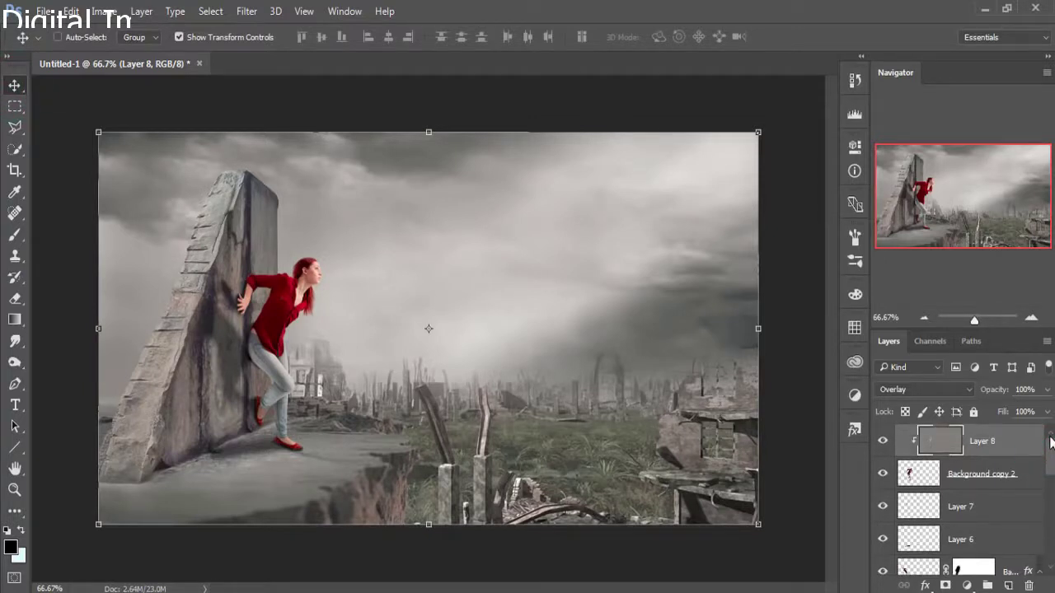
left_click(966, 582)
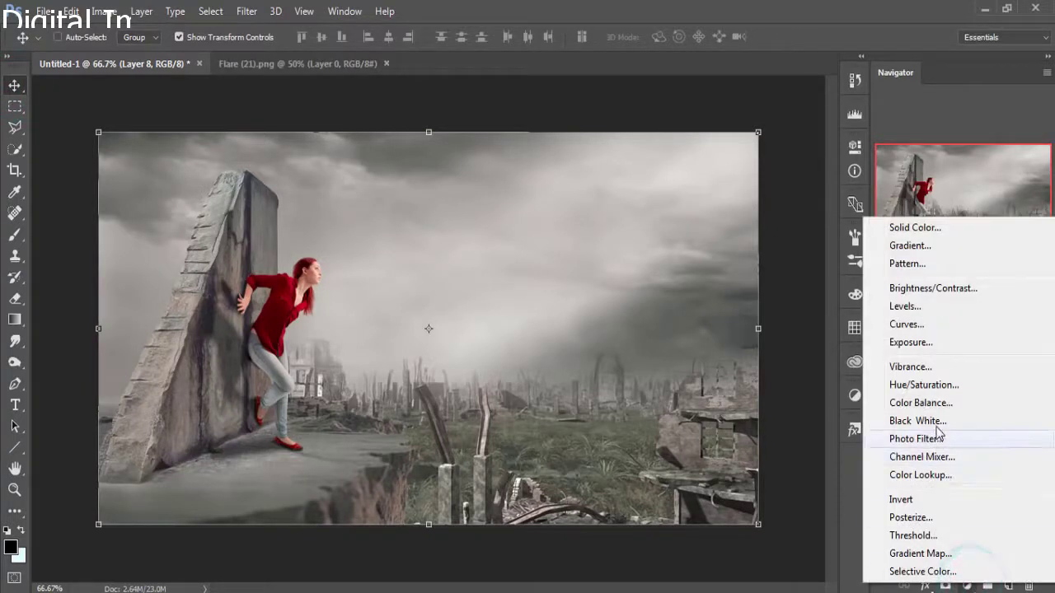
left_click(936, 403)
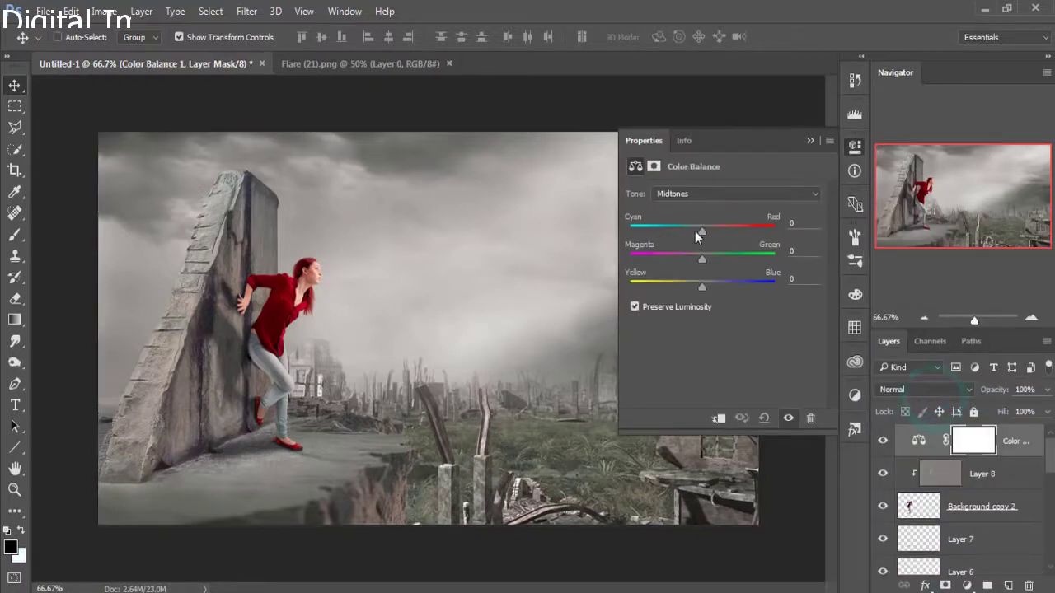
mouse_move(700, 231)
left_mouse_down()
mouse_move(708, 228)
mouse_move(693, 226)
left_mouse_up()
left_click_drag(702, 284, 687, 285)
left_click_drag(688, 287, 724, 287)
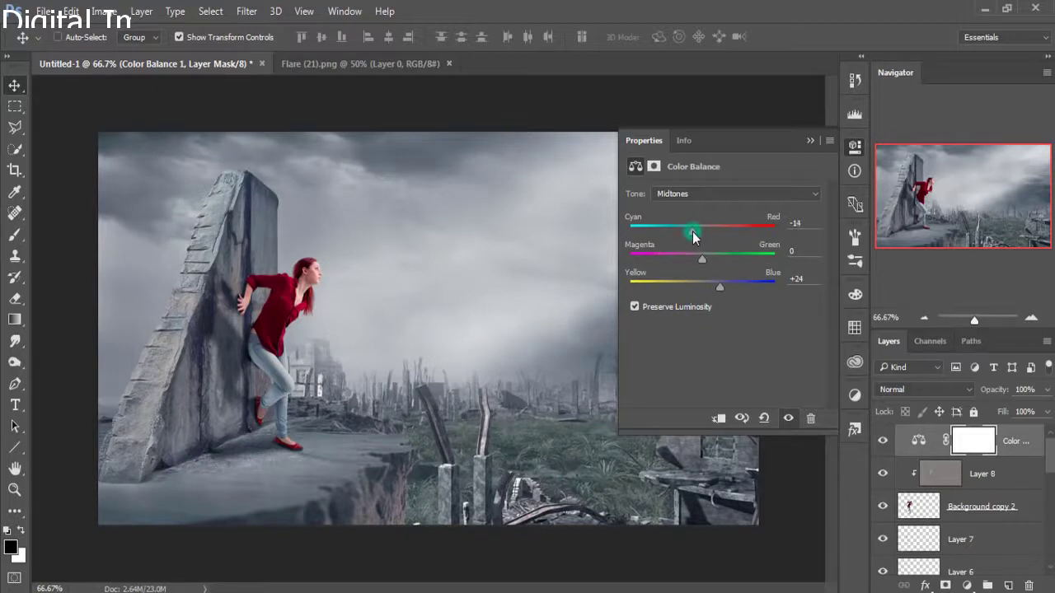
Step: Add a Vibrance layer over Color Balance, with Saturation dragged down to -10
left_click(808, 141)
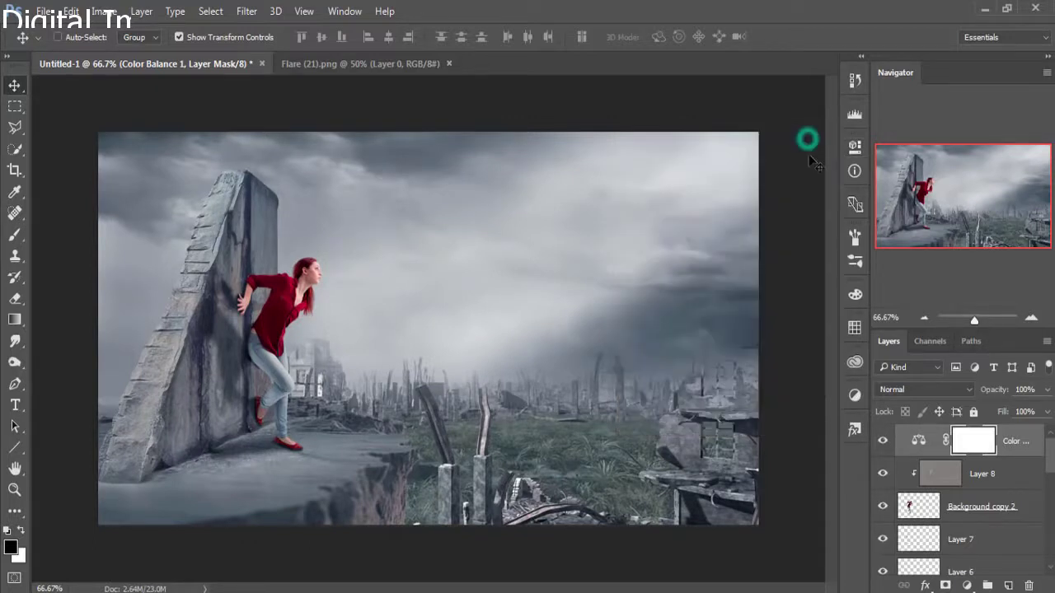
left_click(1012, 441)
left_click(966, 585)
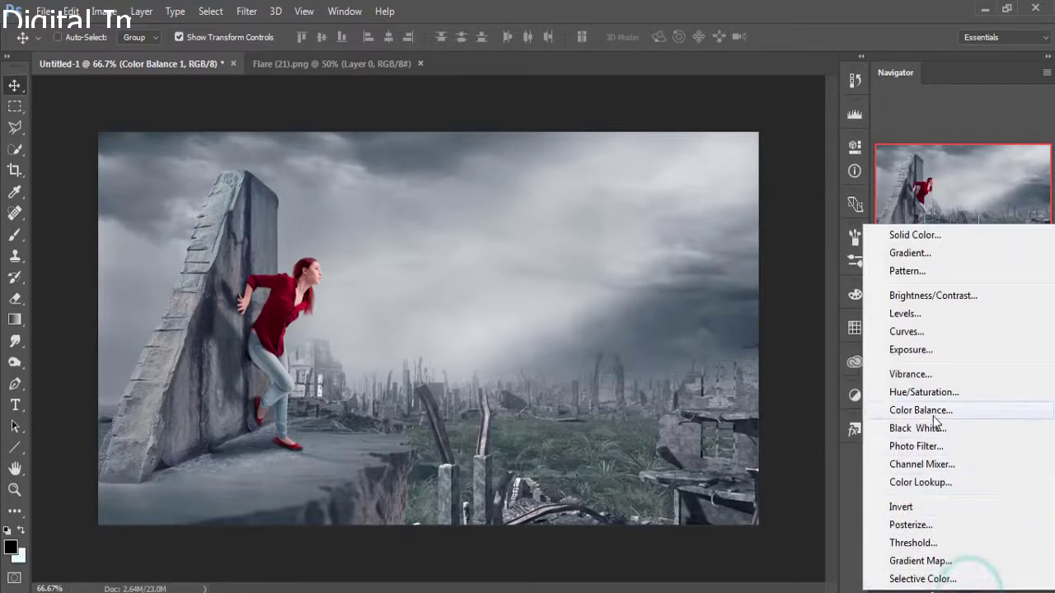
left_click(906, 374)
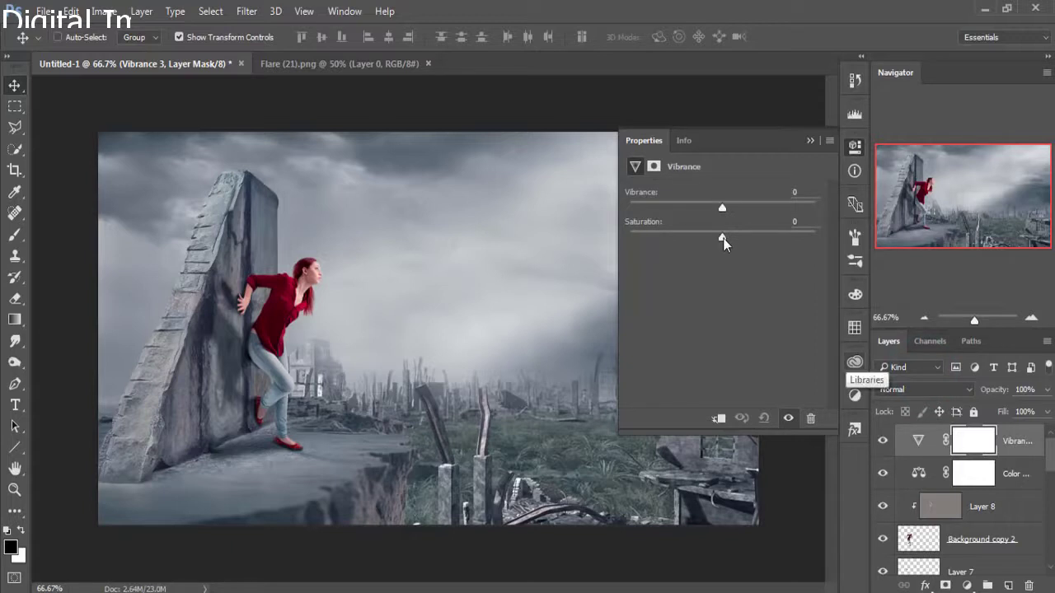
left_click_drag(723, 239, 712, 241)
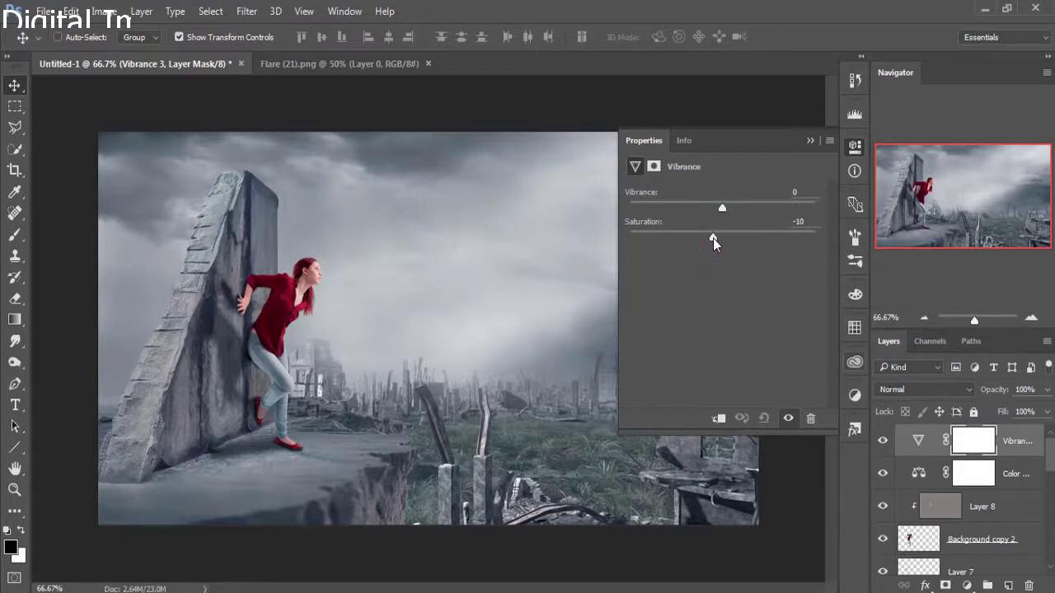
left_click(808, 141)
left_click(1004, 438)
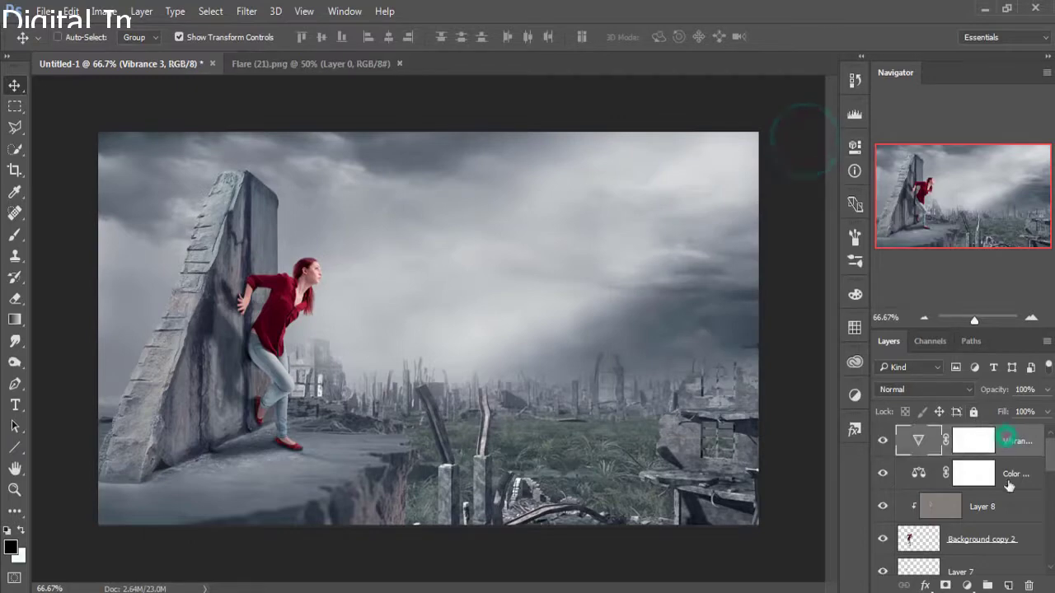
Step: Add a Gradient Map adjustment layer blended in Soft Light mode
left_click(967, 585)
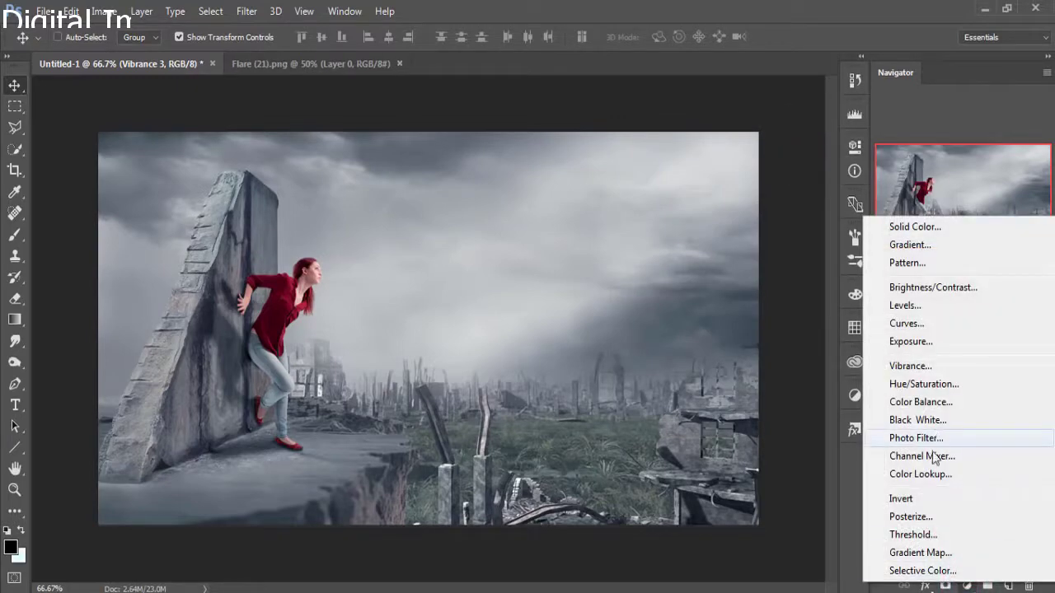
left_click(921, 553)
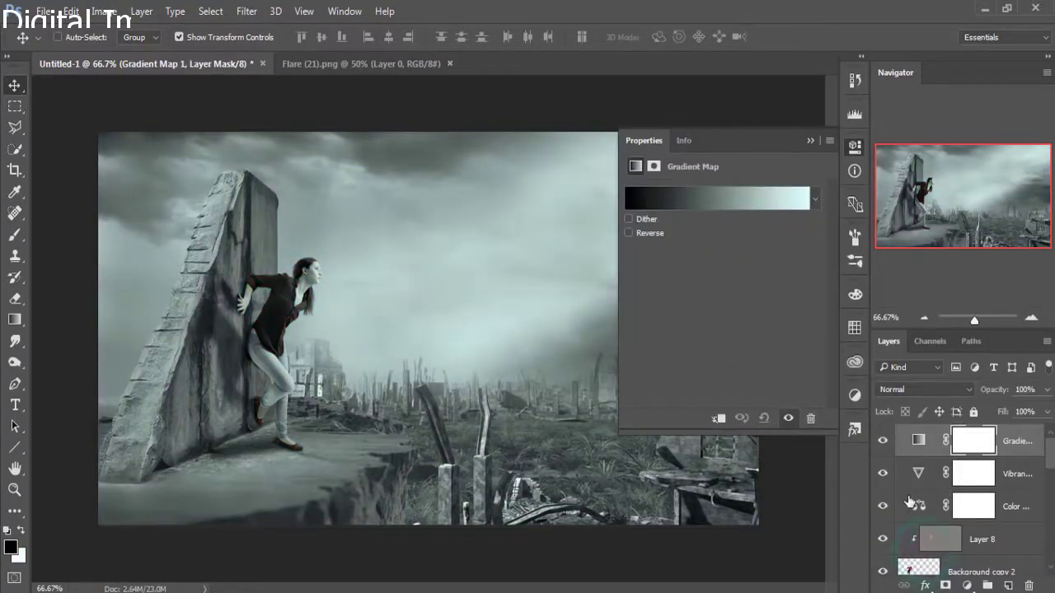
left_click(942, 392)
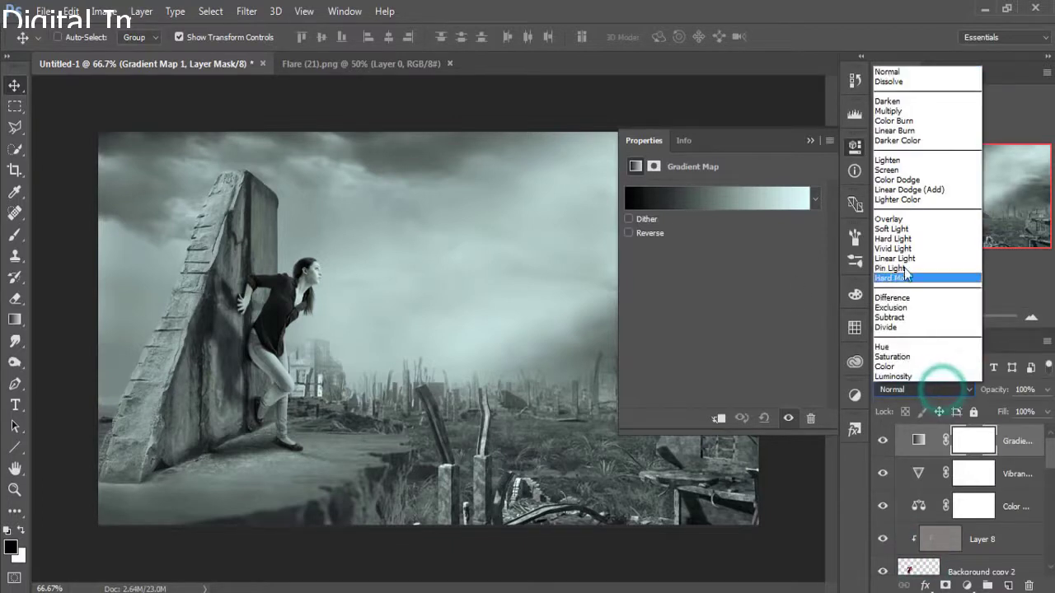
left_click(902, 229)
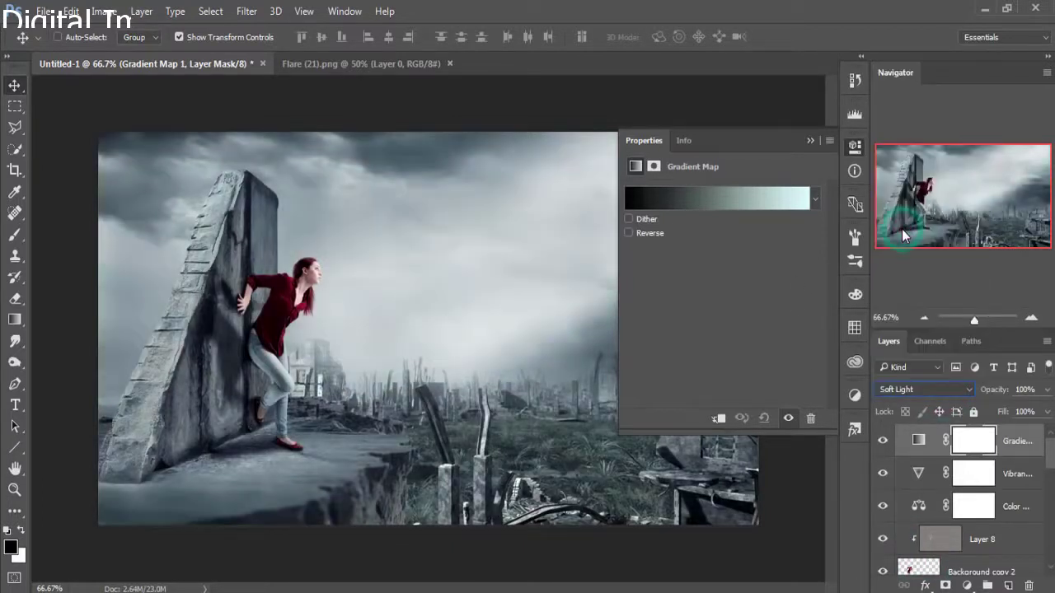
Step: In the Gradient Editor, set the dark stop to mid grey 616161
left_click(700, 203)
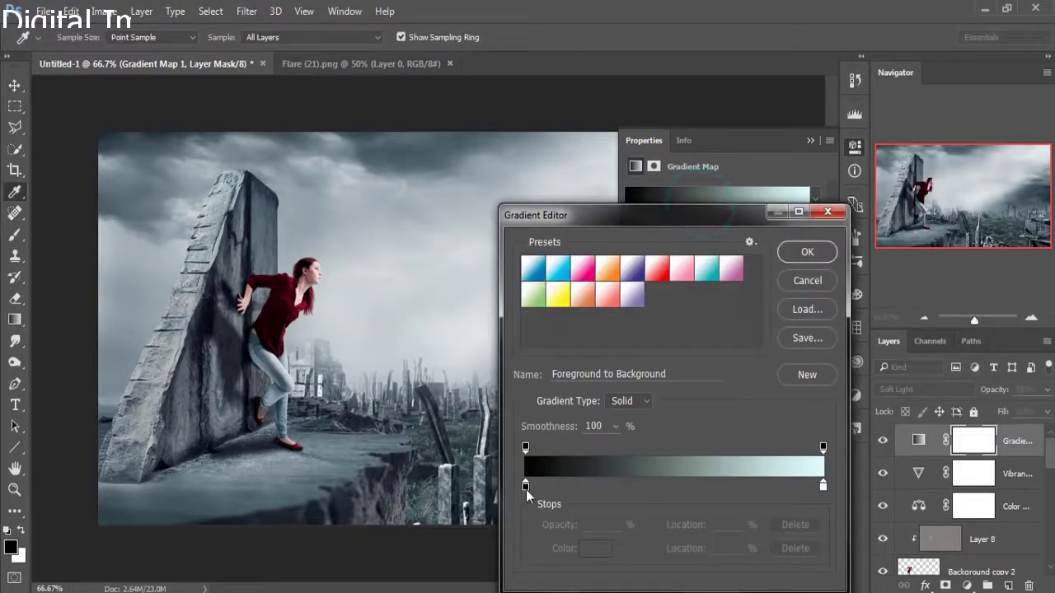
left_click(525, 486)
left_click(595, 548)
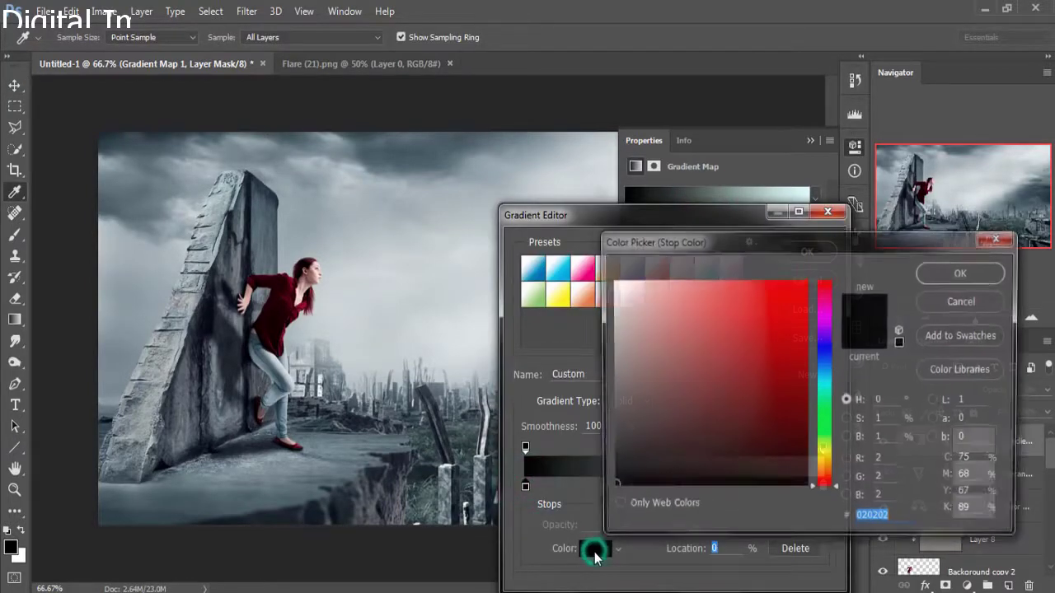
left_click(612, 415)
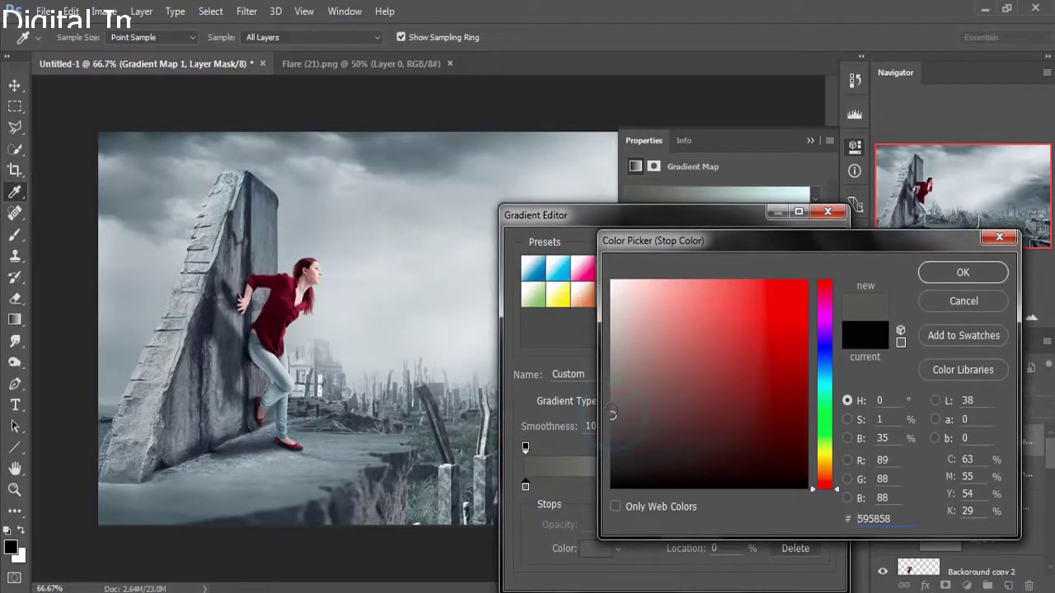
left_click(960, 273)
Step: Set the light stop to warm tan d5bc81 and confirm the gradient
left_click(823, 486)
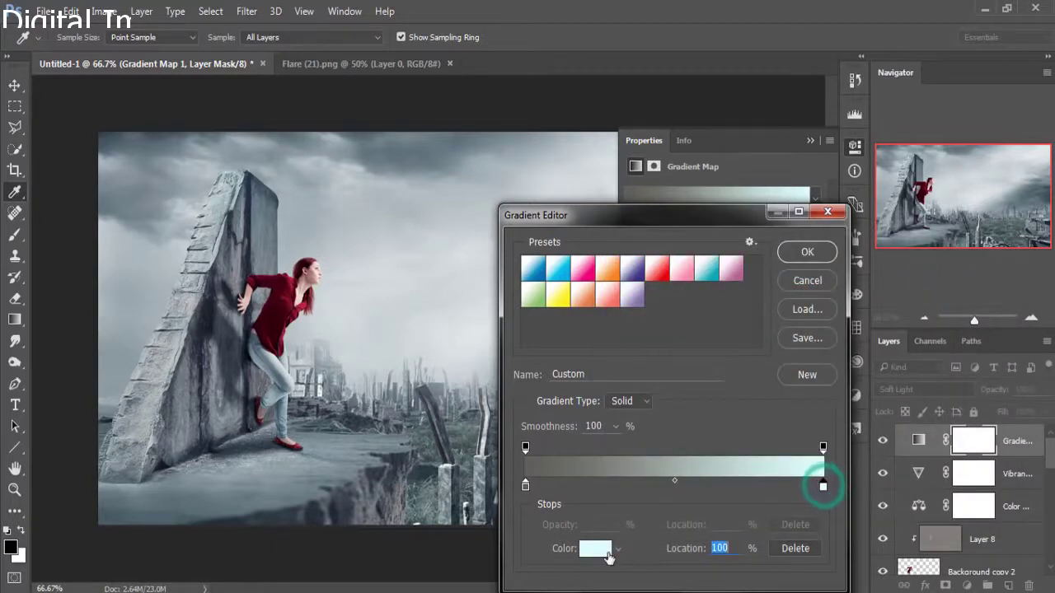
left_click(595, 548)
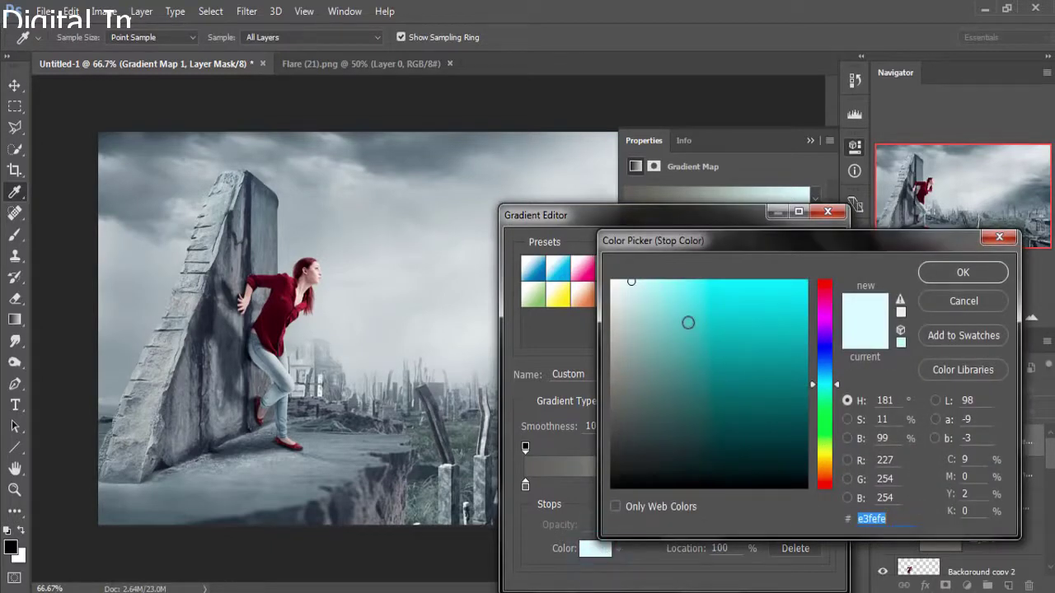
left_click(688, 322)
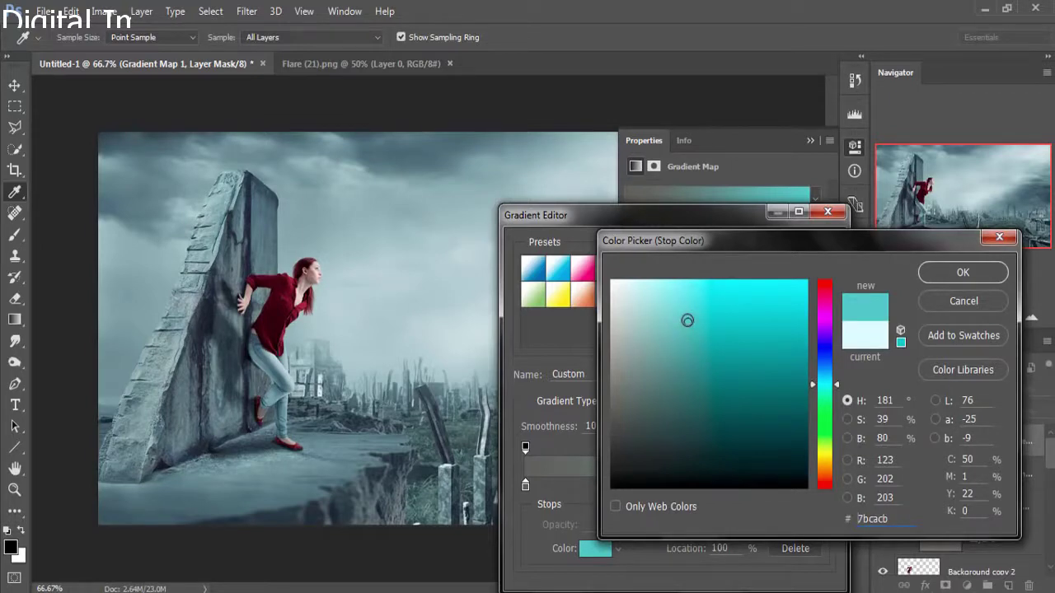
left_click(827, 460)
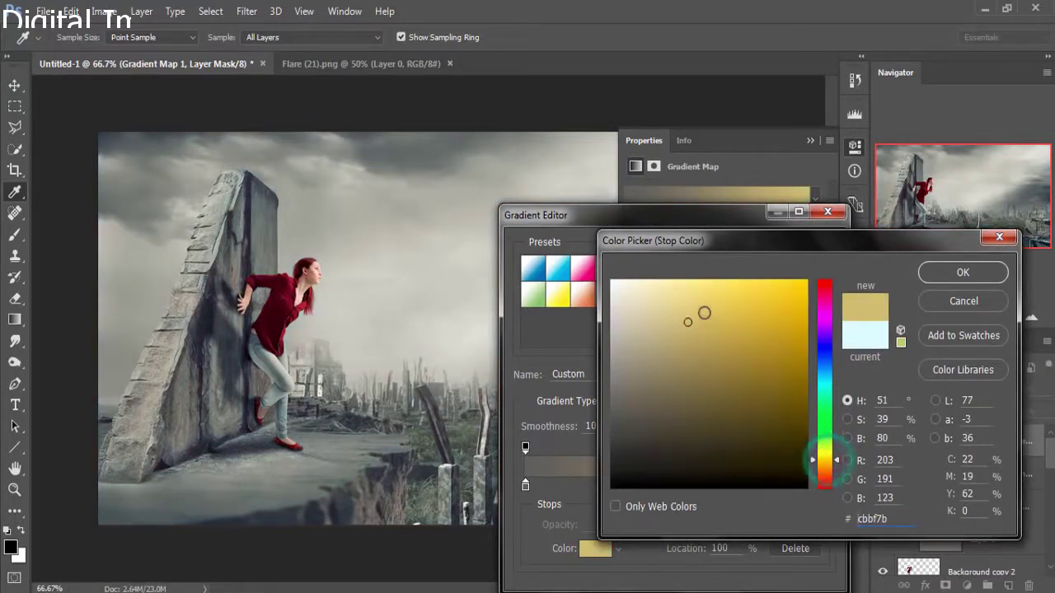
left_click(689, 306)
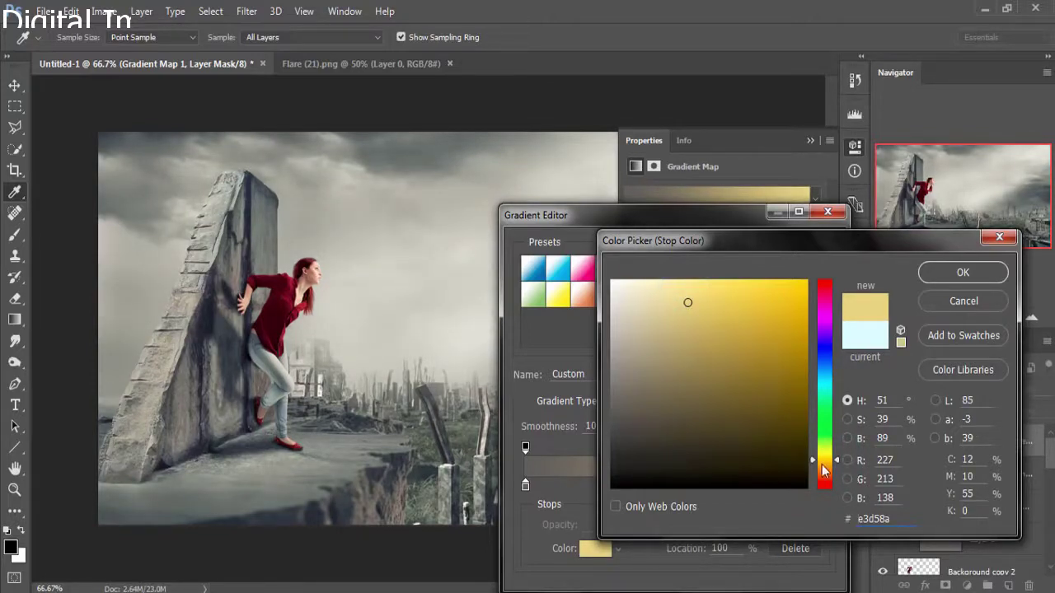
left_click_drag(829, 478, 829, 471)
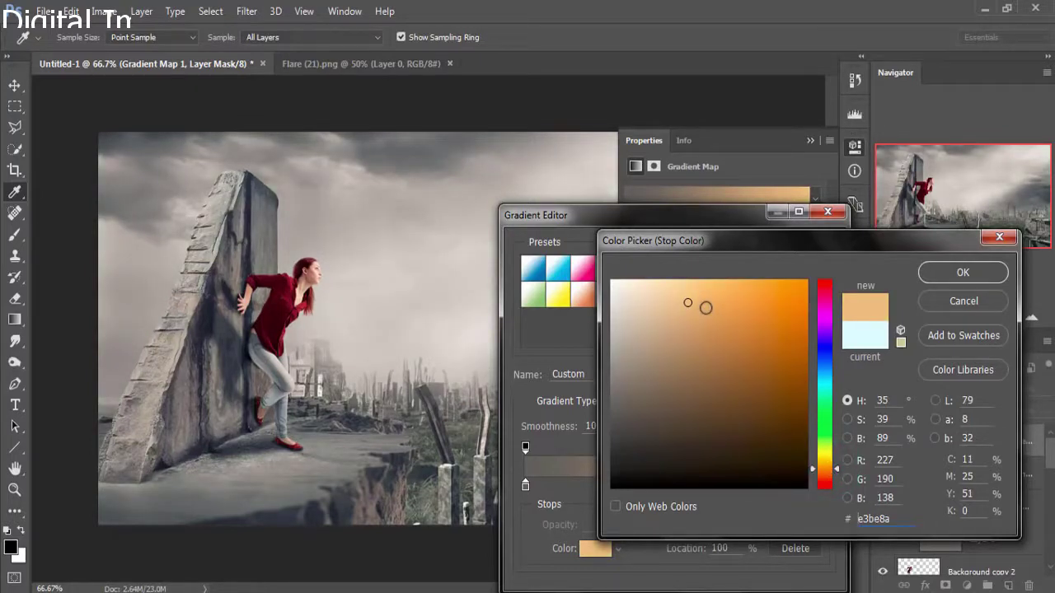
left_click(705, 307)
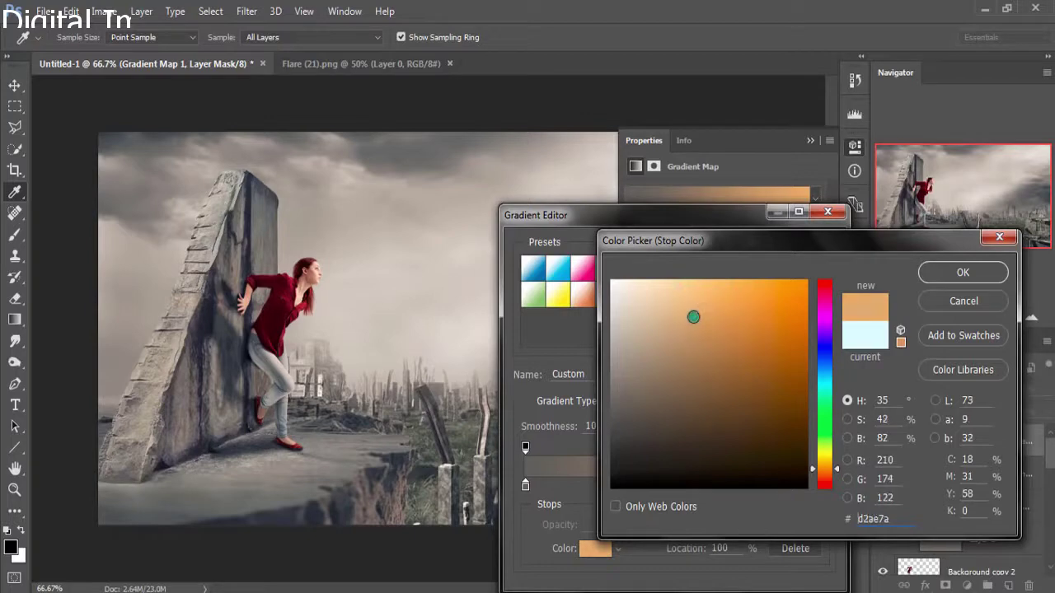
left_click_drag(693, 317, 688, 313)
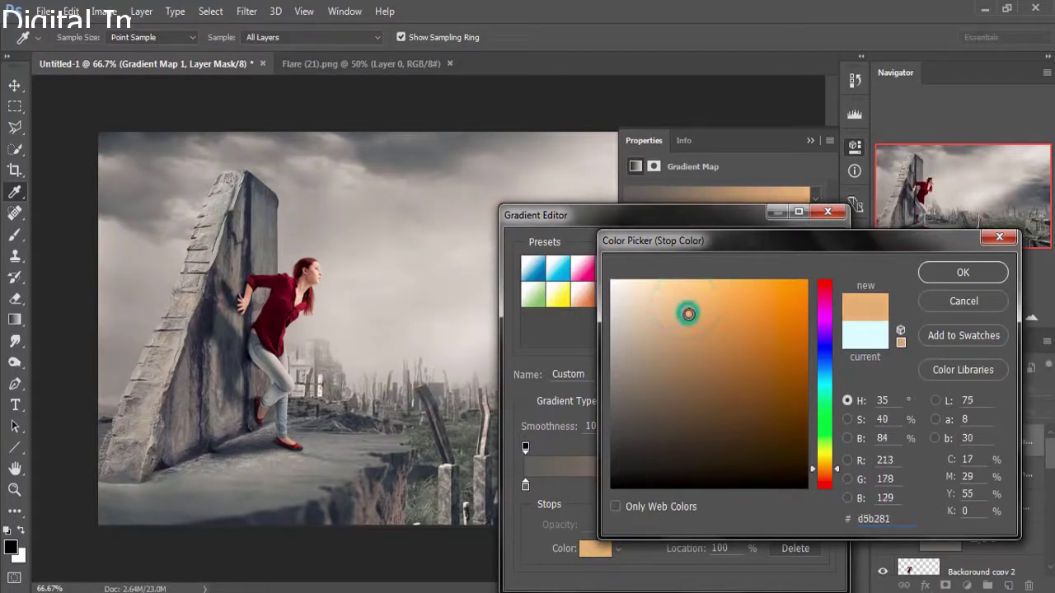
left_click(824, 463)
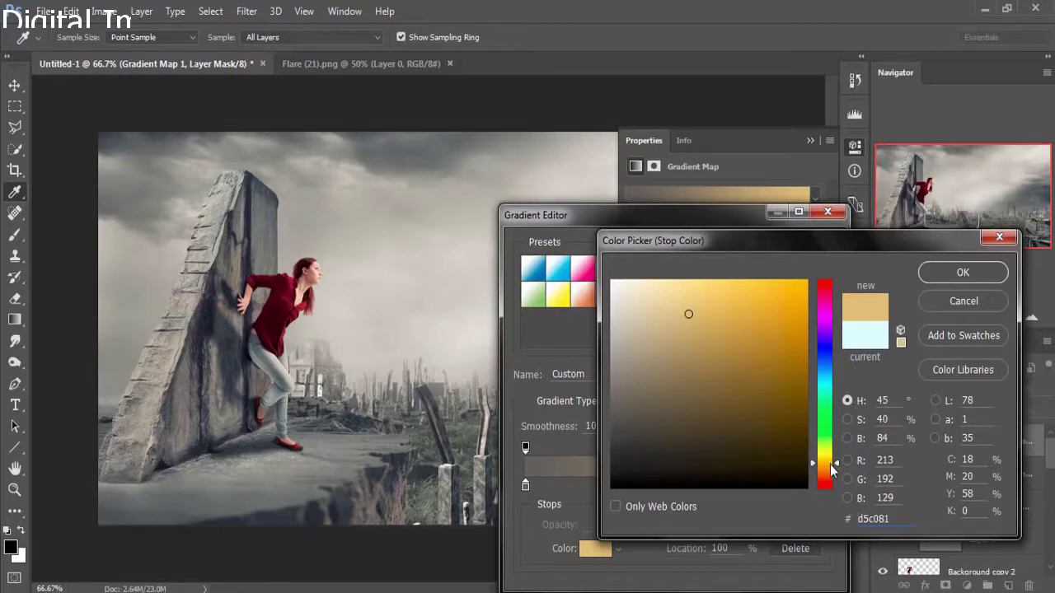
left_click(956, 272)
left_click(822, 255)
key("v")
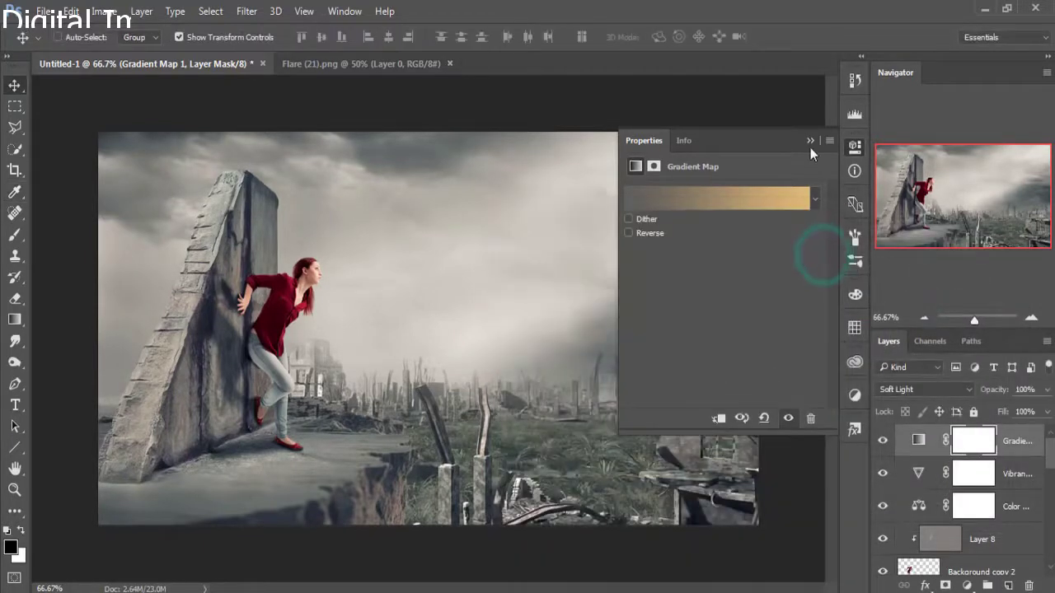
left_click(810, 141)
Step: Stamp all visible layers into Layer 9 and bring the Flare (21).png image onto the composite
left_click(1009, 445)
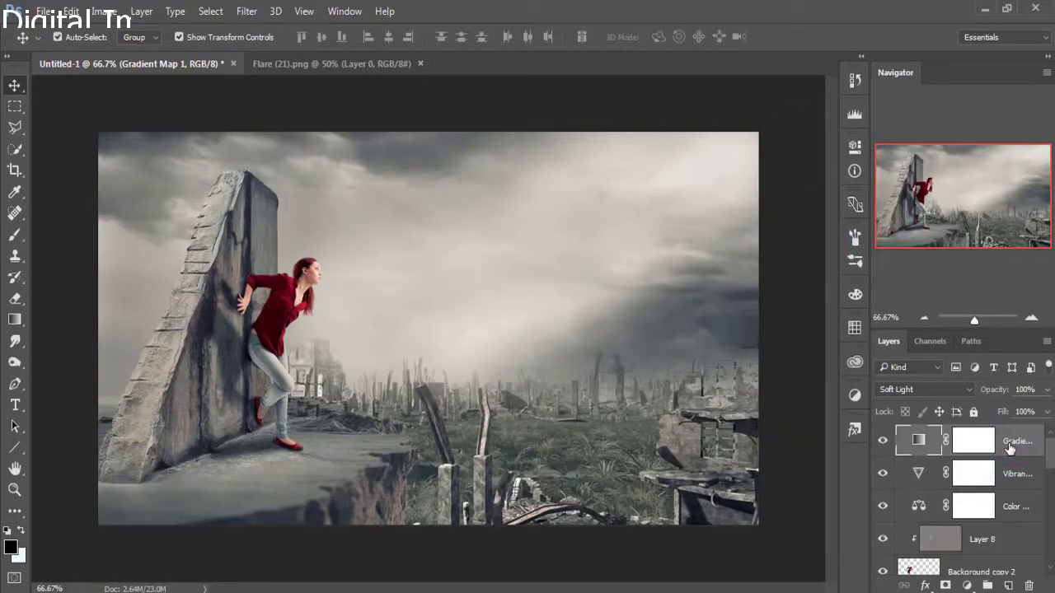
key("ctrl+shift+alt+e")
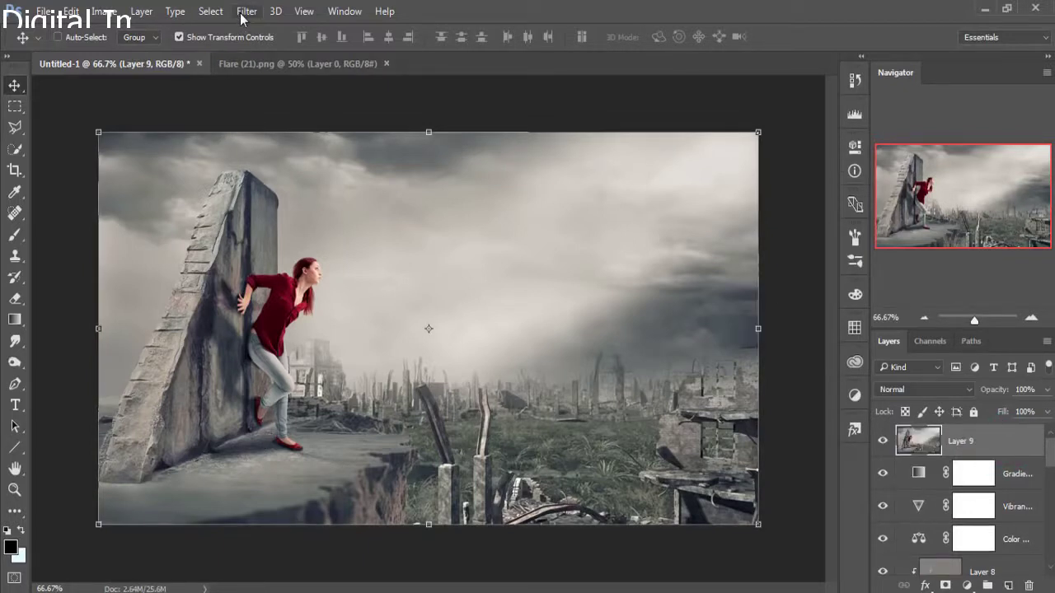
left_click(291, 65)
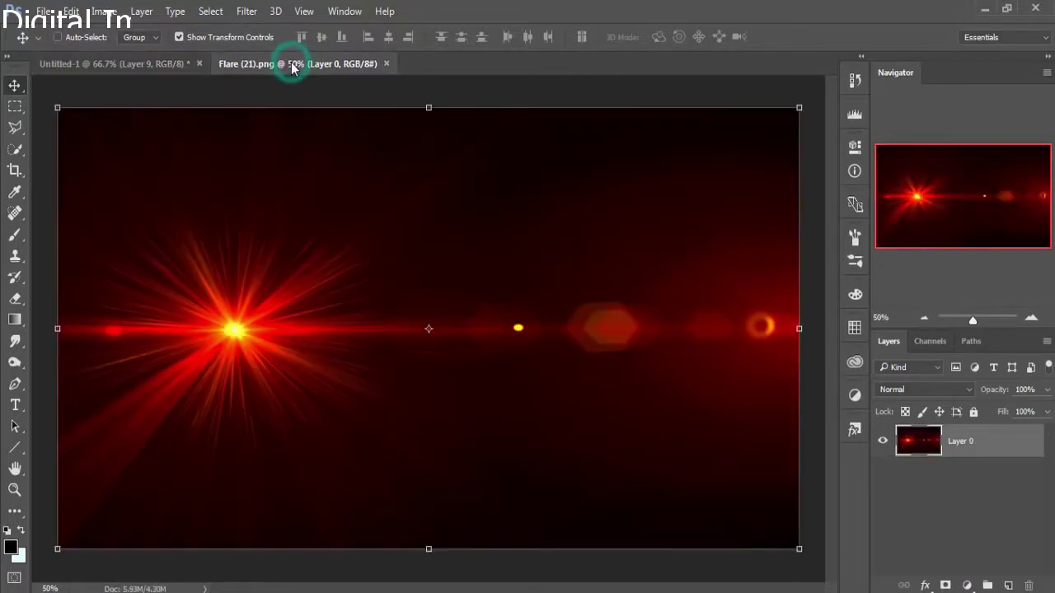
mouse_move(290, 77)
left_mouse_down()
mouse_move(751, 232)
mouse_move(424, 214)
left_mouse_up()
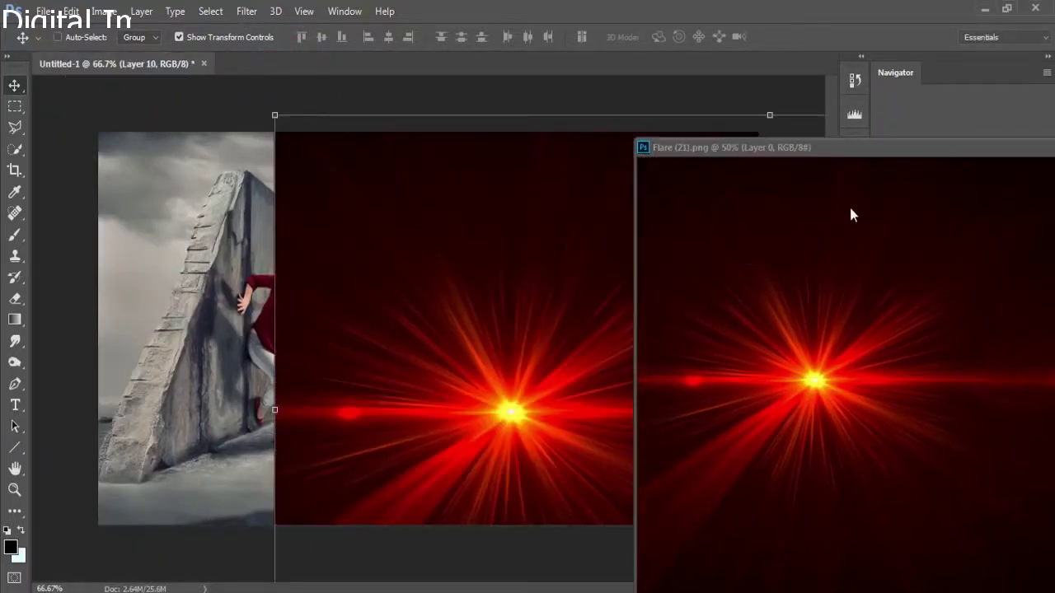
left_click_drag(880, 157, 433, 224)
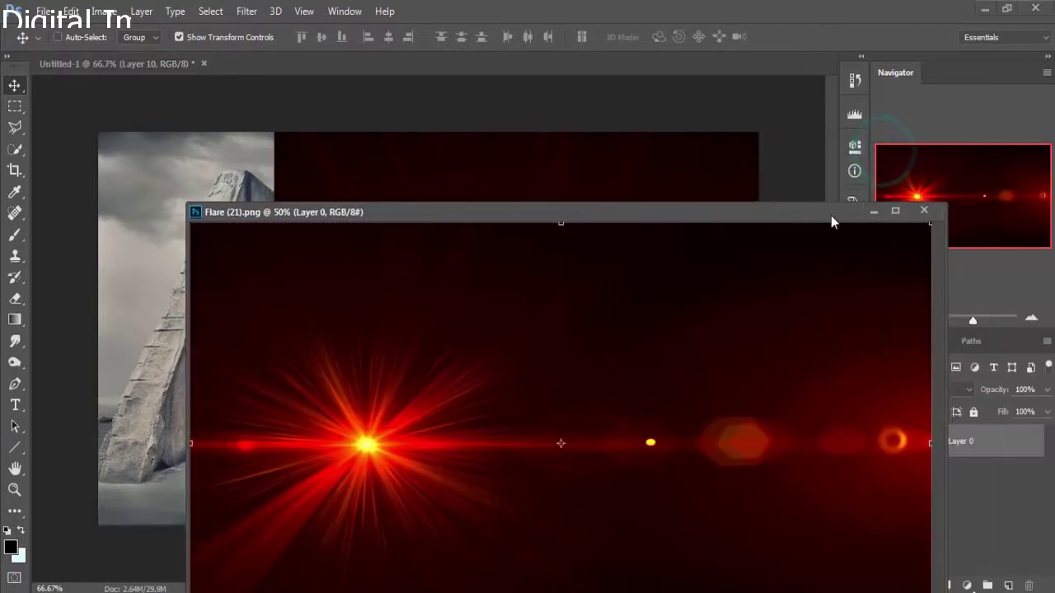
Step: Resize and reposition the flare Layer 10 over the canvas and commit it
left_click(871, 212)
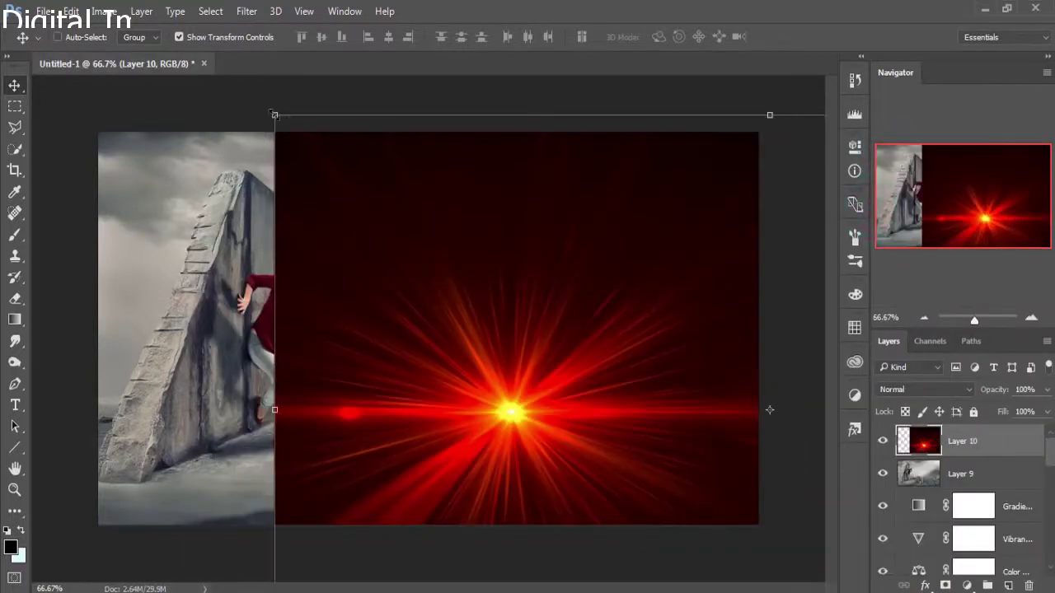
left_click_drag(274, 115, 395, 284)
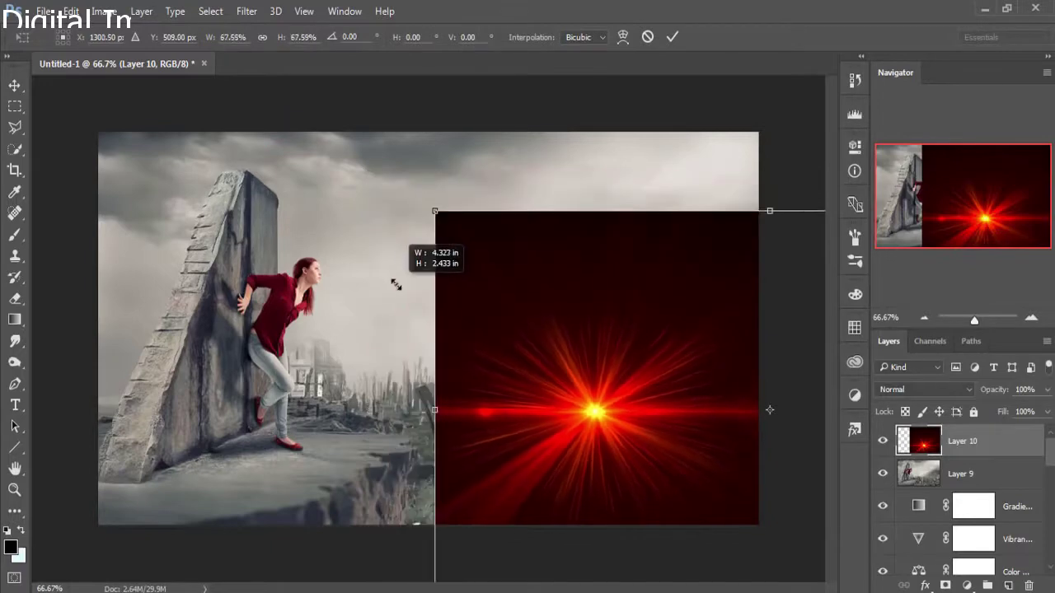
mouse_move(582, 342)
left_mouse_down()
mouse_move(286, 258)
mouse_move(250, 264)
left_mouse_up()
left_click(669, 38)
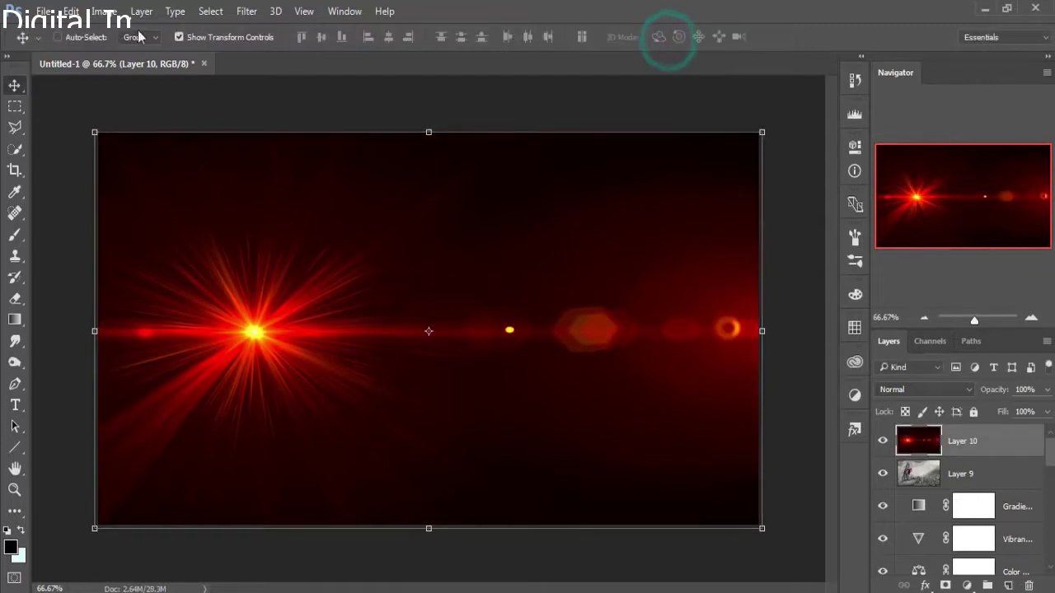
Step: Flip the flare horizontally, scale it to about 70% and rotate it -20.75° toward the upper right
left_click(71, 12)
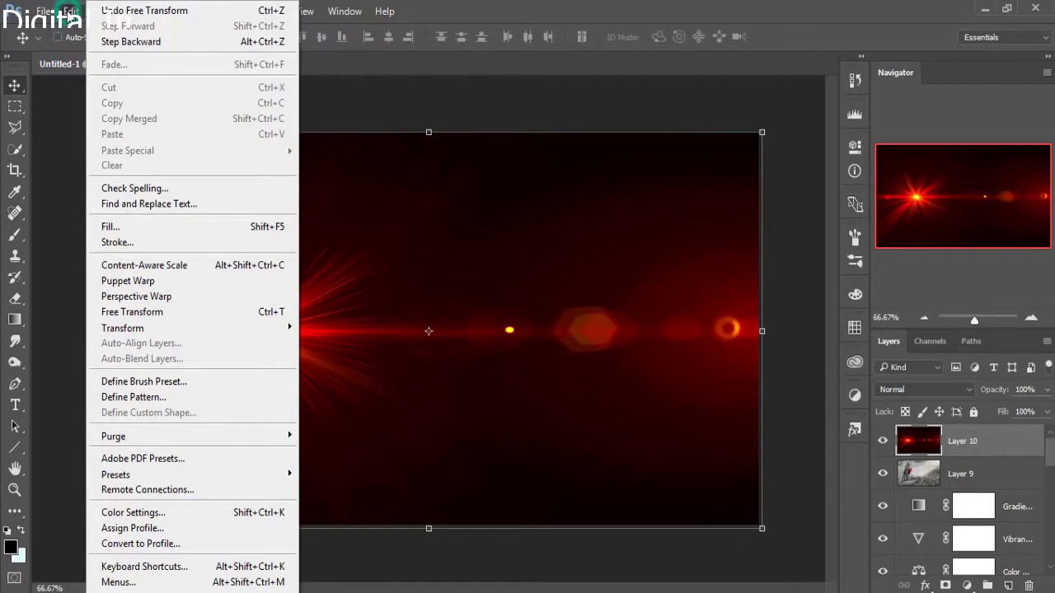
left_click(144, 336)
left_click(350, 504)
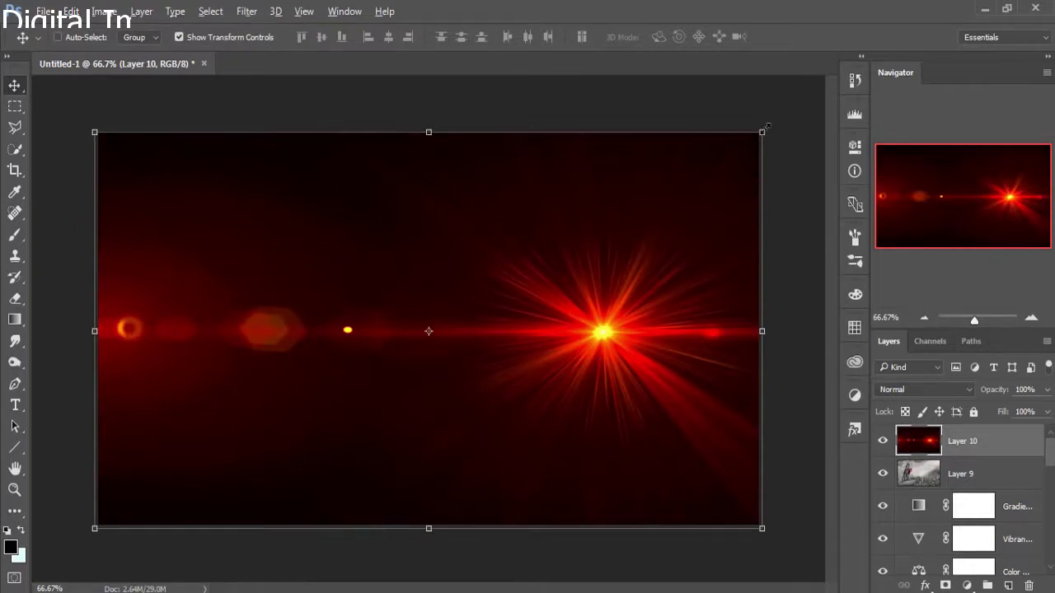
left_click_drag(762, 132, 694, 250)
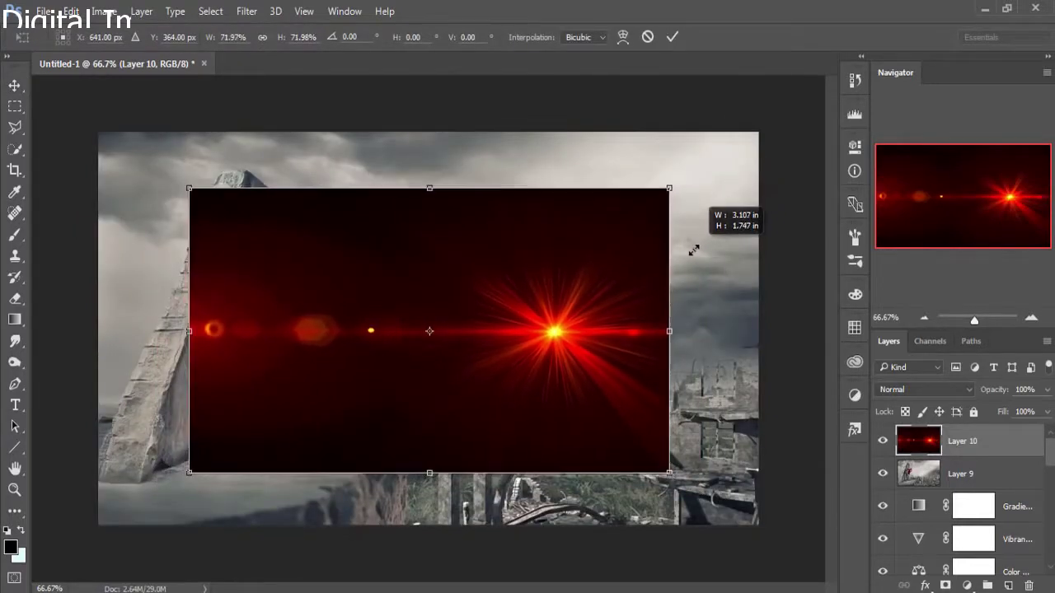
left_click_drag(605, 320, 702, 249)
left_click_drag(777, 71, 719, 43)
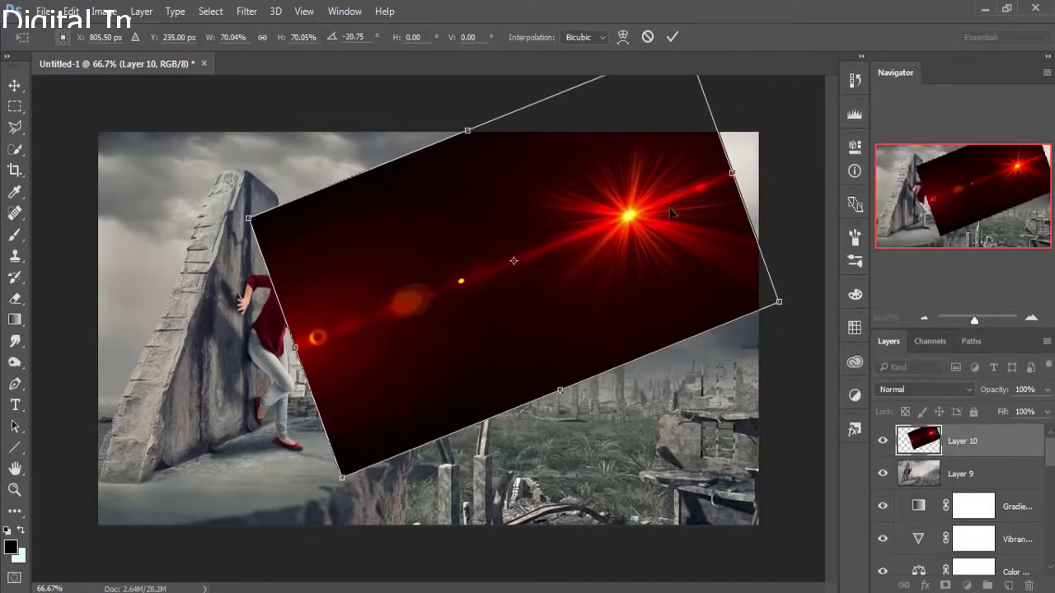
left_click_drag(668, 206, 678, 200)
Step: Blend Layer 10 in Screen mode after trying Color Dodge, then nudge the glow right
left_click(672, 37)
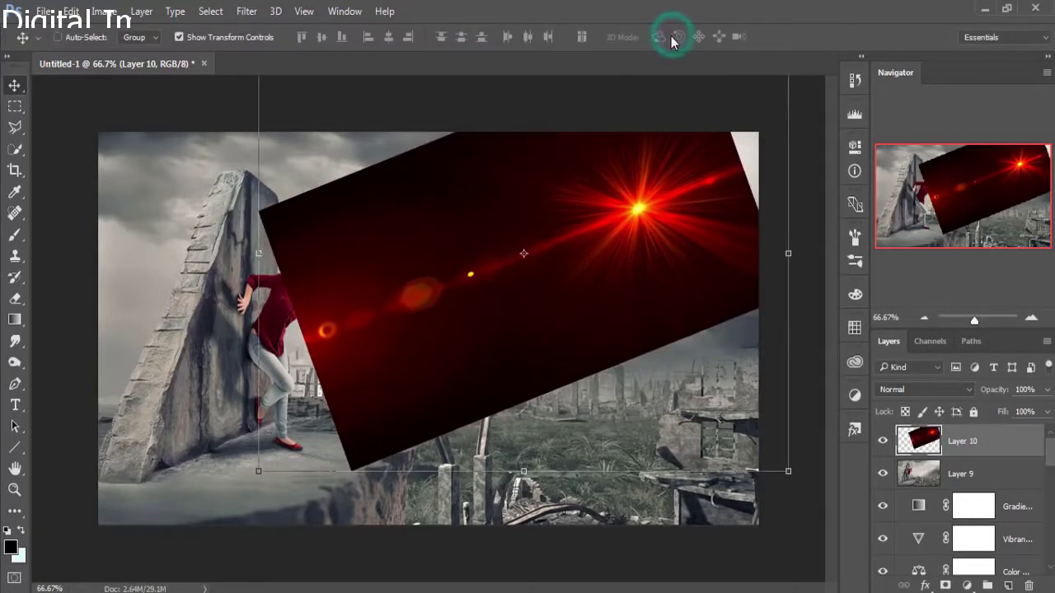
left_click(938, 391)
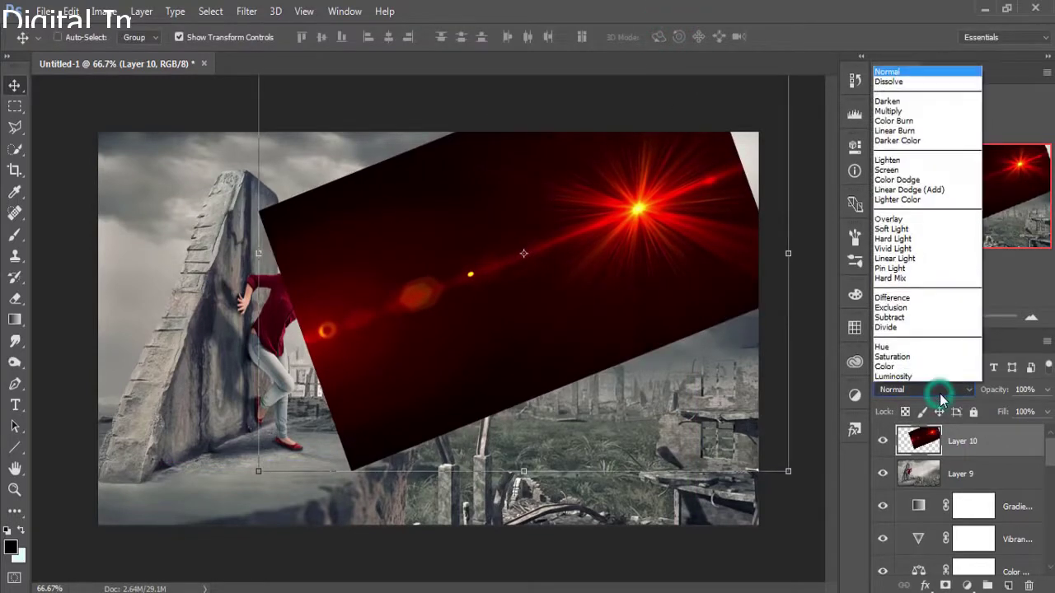
left_click(889, 179)
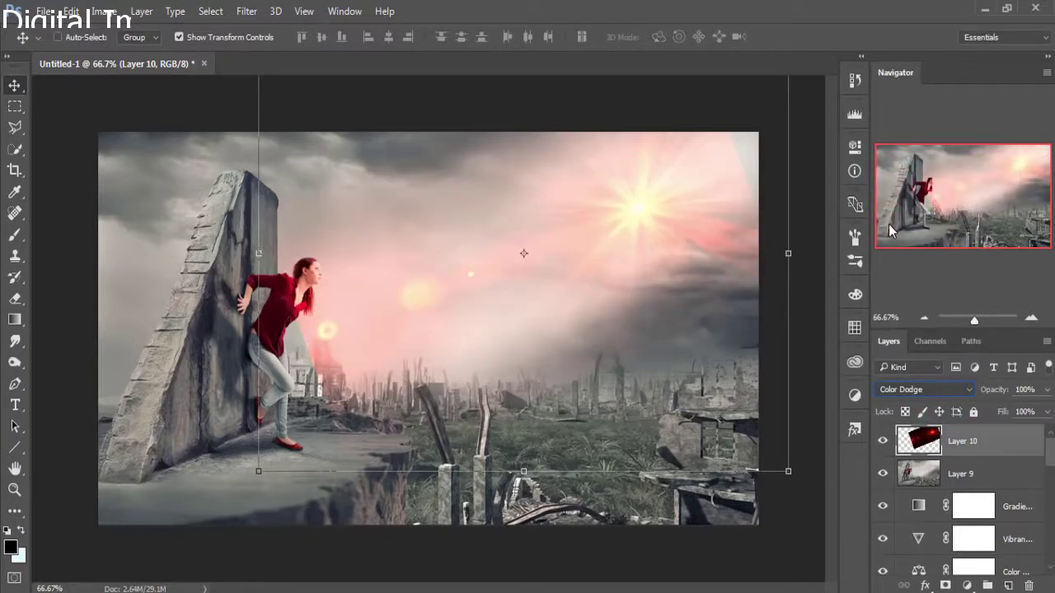
left_click(947, 394)
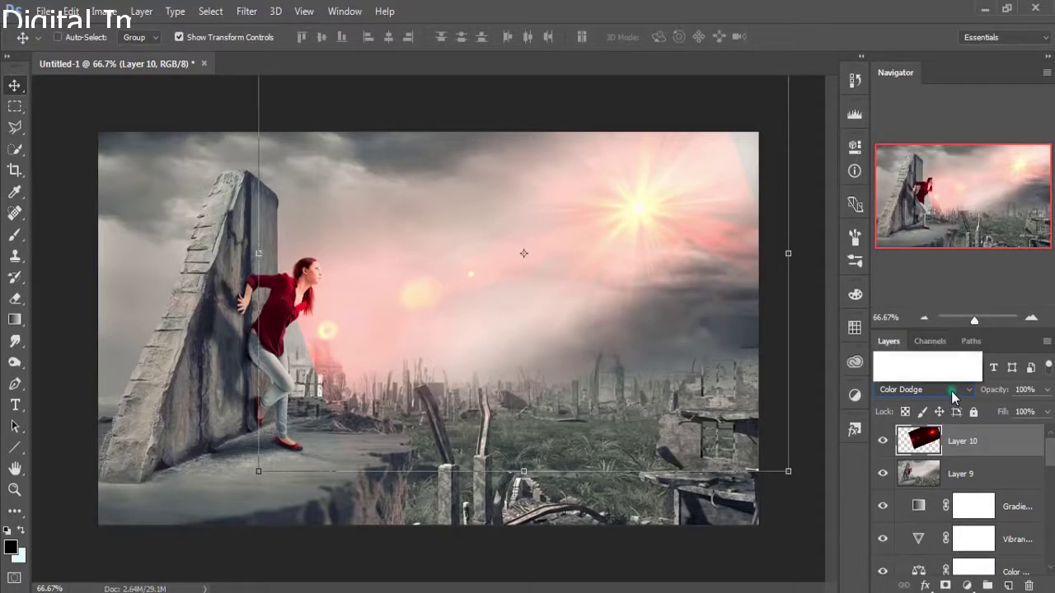
left_click(880, 173)
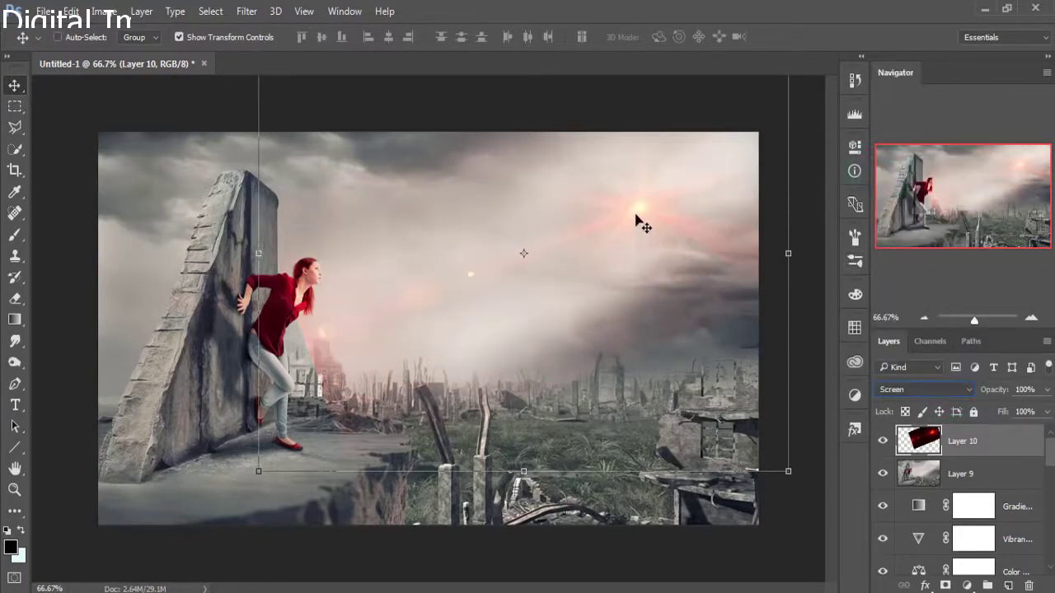
mouse_move(639, 221)
left_mouse_down()
mouse_move(651, 227)
mouse_move(667, 193)
left_mouse_up()
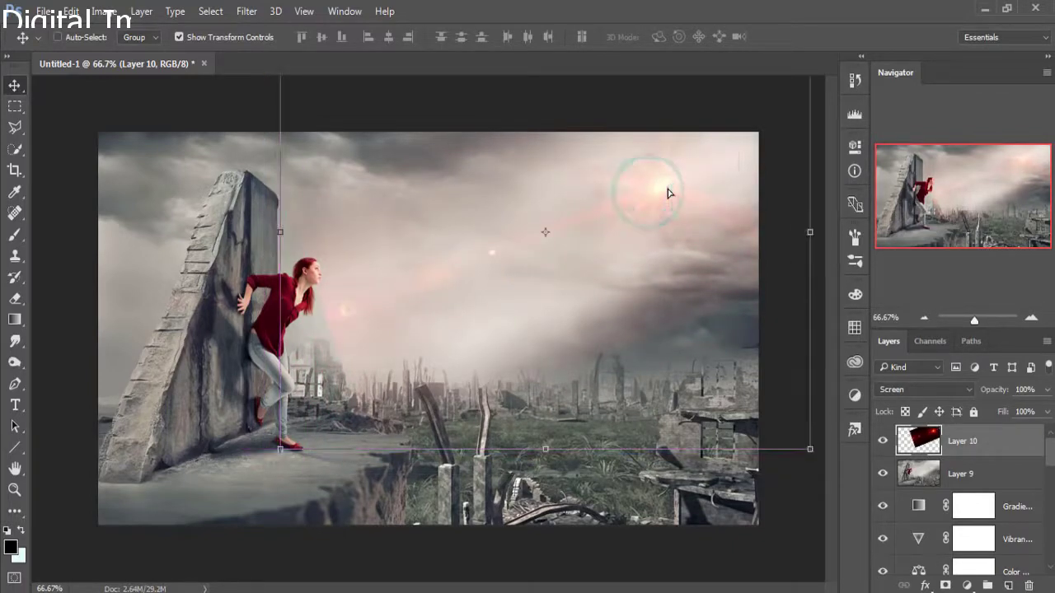
left_click(665, 189)
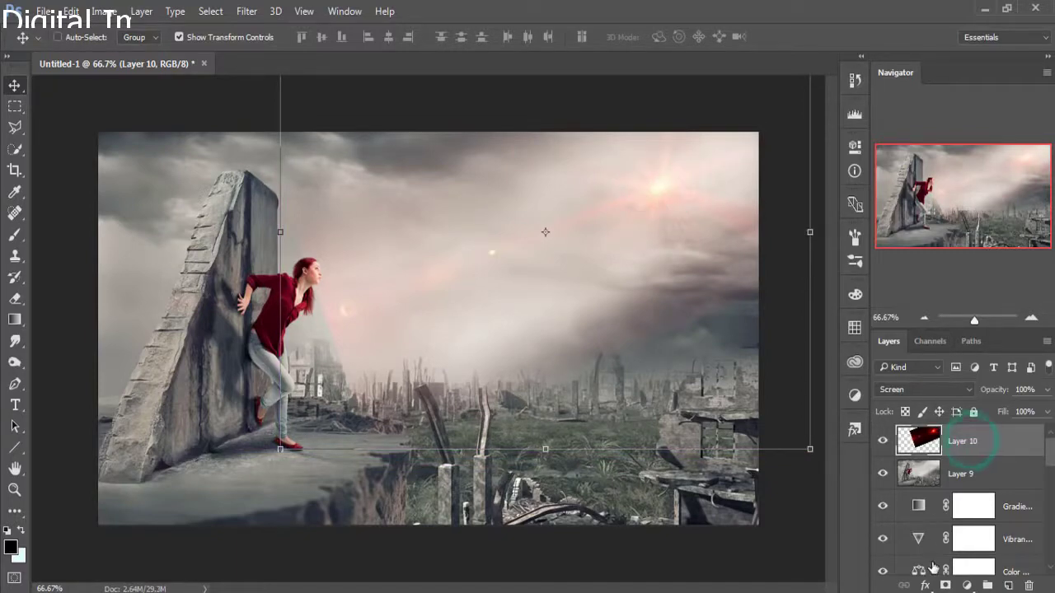
Step: Add a mask to Layer 10 and paint out the haze around the woman with a size-250 brush
left_click(946, 585)
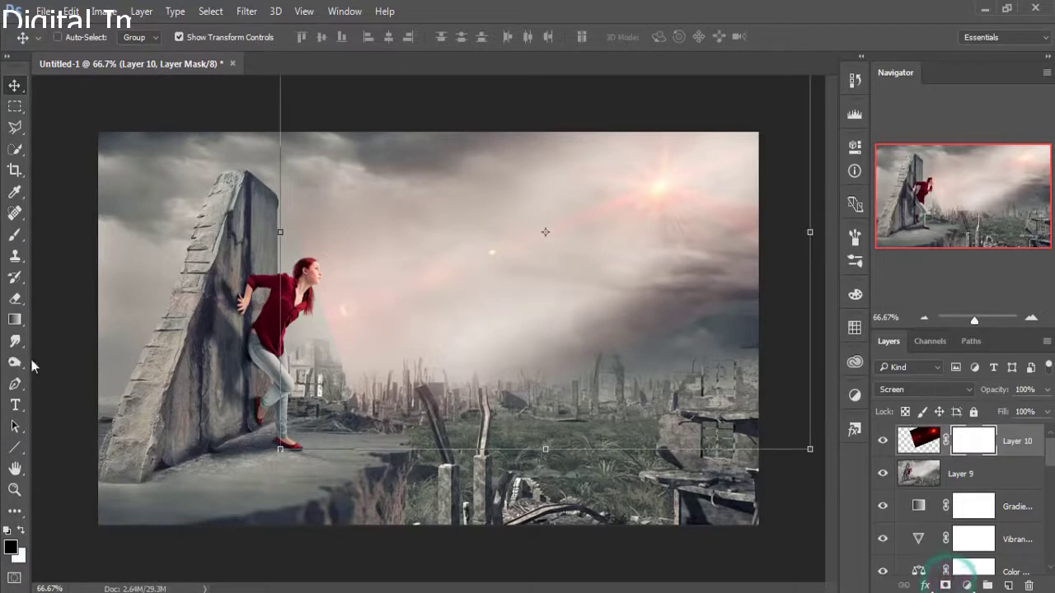
left_click(15, 235)
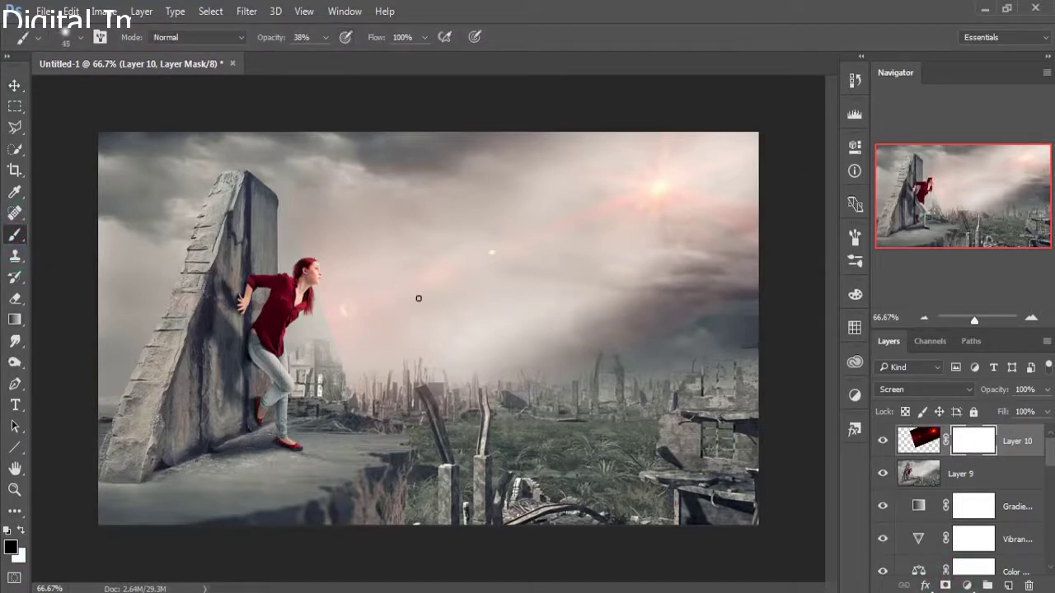
key("bracketright")
key("bracketright")
key("bracketright")
key("bracketleft")
key("bracketleft")
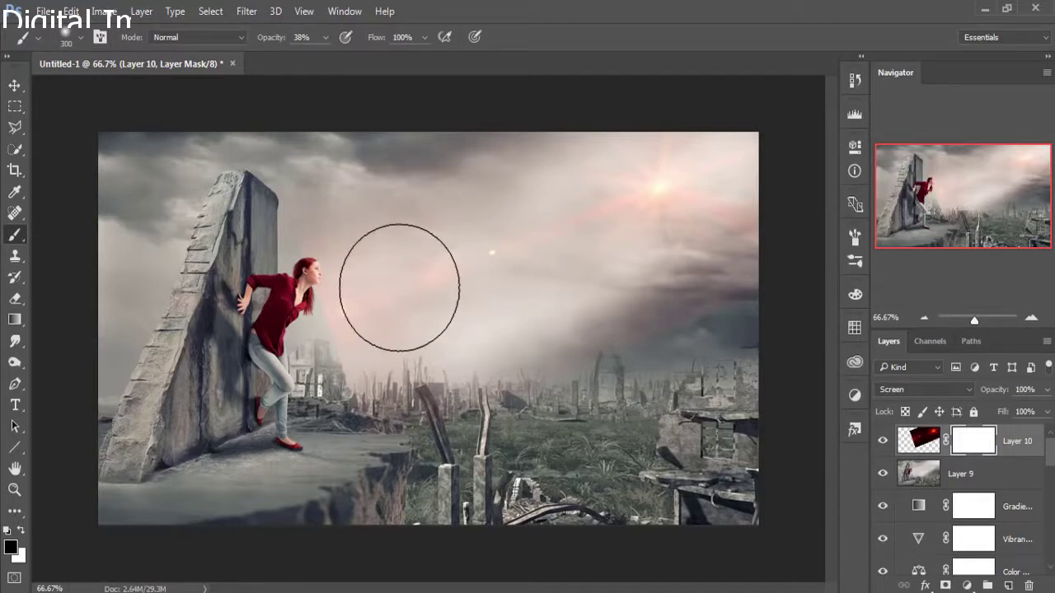
left_click(399, 212)
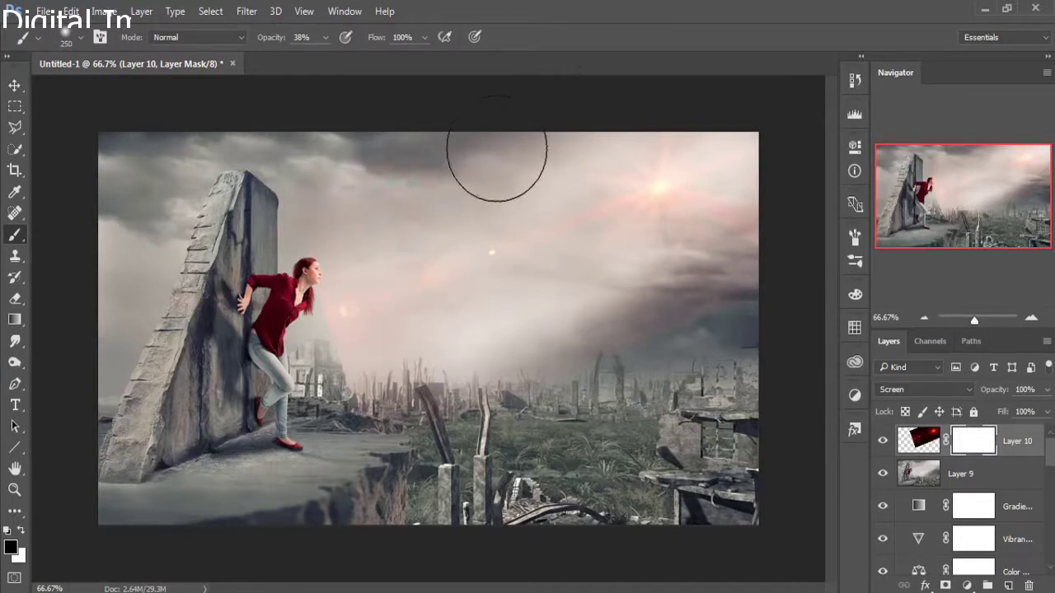
mouse_move(366, 210)
left_mouse_down()
mouse_move(317, 341)
mouse_move(331, 251)
left_mouse_up()
left_click(395, 171)
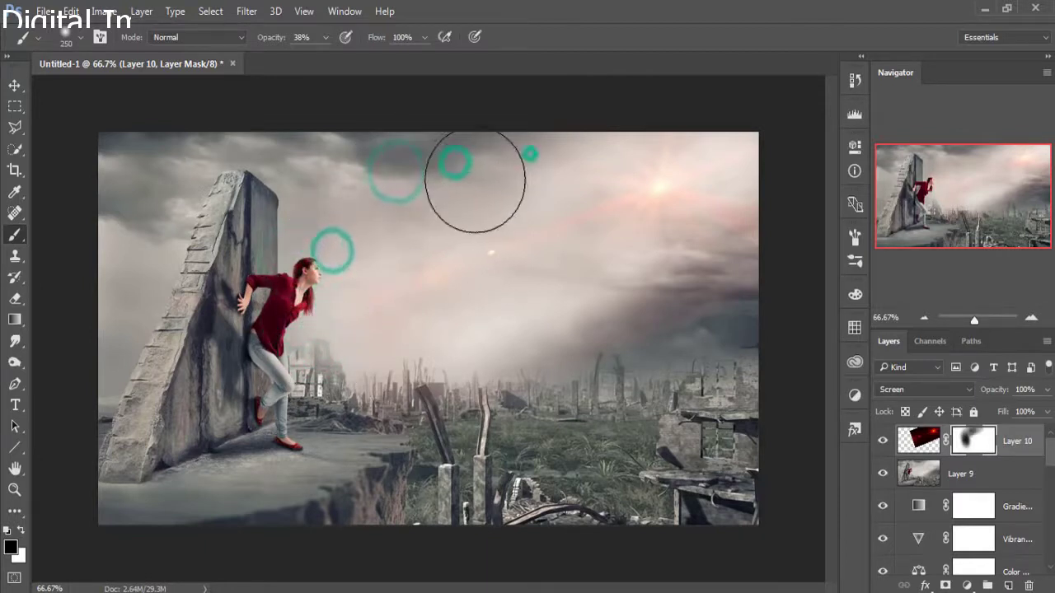
Step: Mask out the flare haze along the horizon, right to left
mouse_move(548, 349)
left_mouse_down()
mouse_move(623, 356)
mouse_move(601, 377)
mouse_move(553, 341)
mouse_move(459, 377)
mouse_move(422, 428)
left_mouse_up()
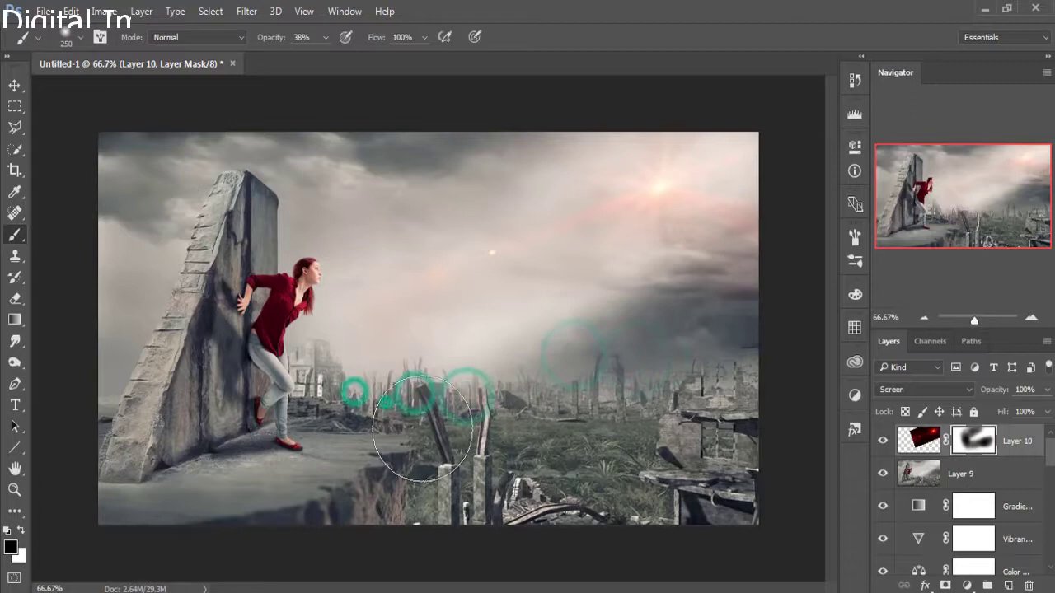
left_click(636, 325)
left_click(716, 310)
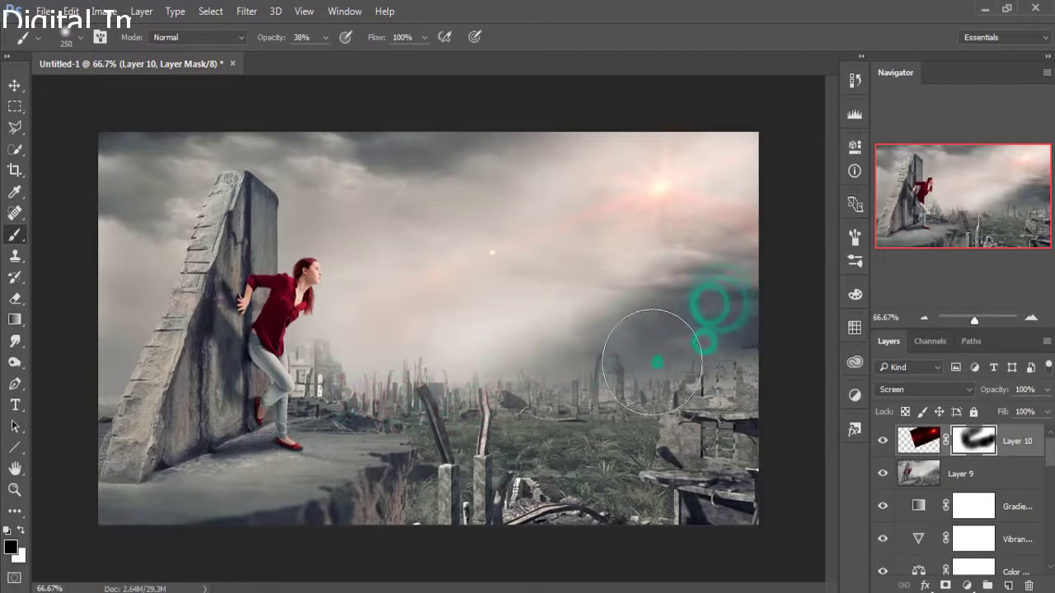
left_click(613, 362)
left_click(470, 388)
left_click(527, 377)
Step: Fade the flare glow near the top of the sky
left_click(767, 252)
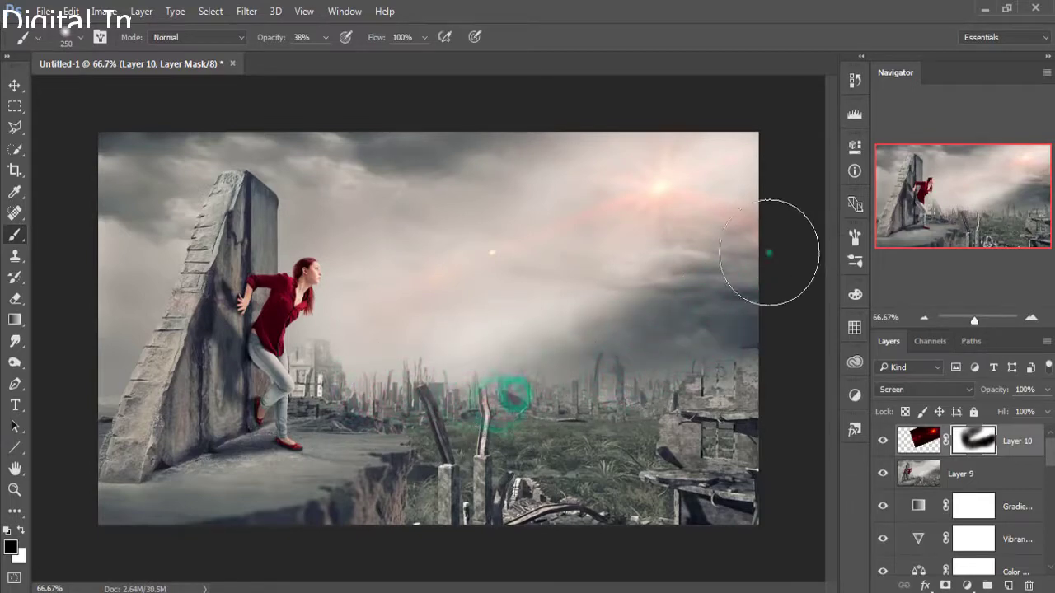
left_click(536, 106)
left_click(478, 143)
left_click(607, 121)
left_click(643, 109)
Step: Fade the glow at the sky's right edge and in the upper-left sky
left_click(704, 104)
left_click(736, 107)
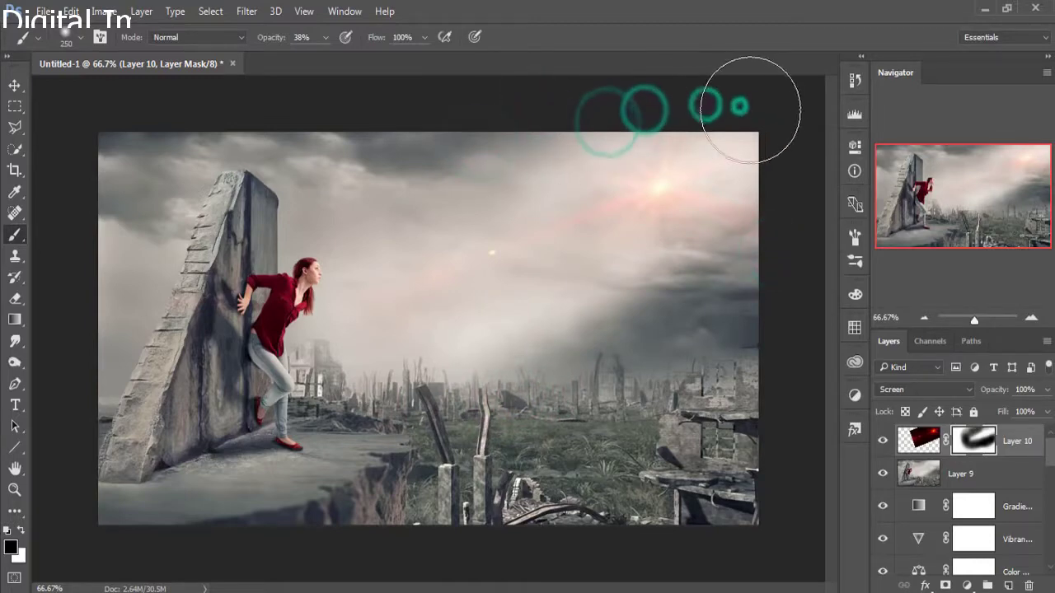
left_click(772, 170)
left_click(730, 341)
left_click(616, 384)
left_click(394, 160)
left_click(348, 160)
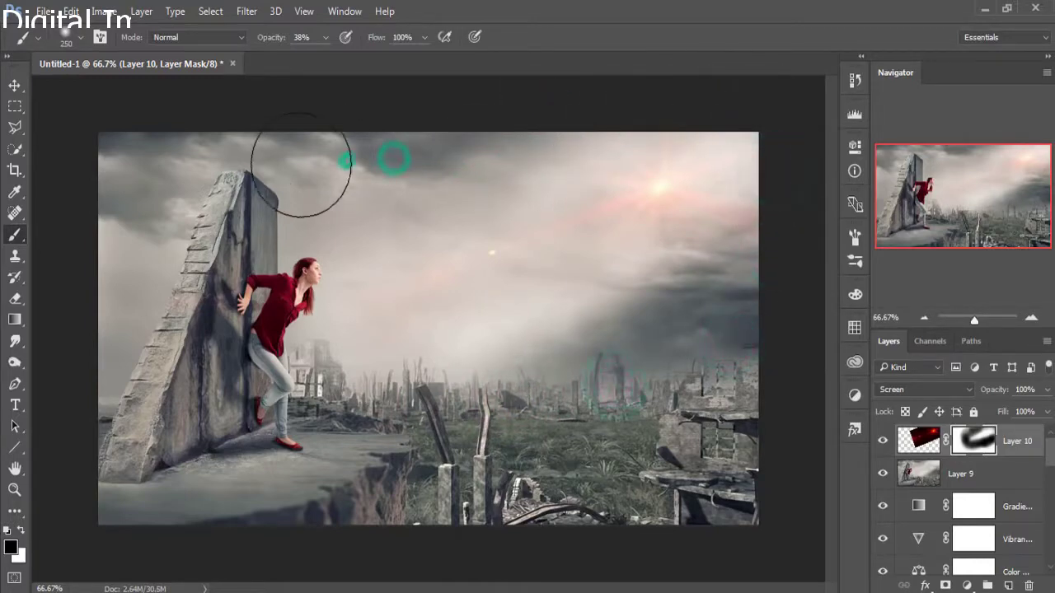
left_click(294, 169)
Step: Add a new Layer 11 above Layer 9 and set the foreground colour to mid grey
left_click(1005, 480)
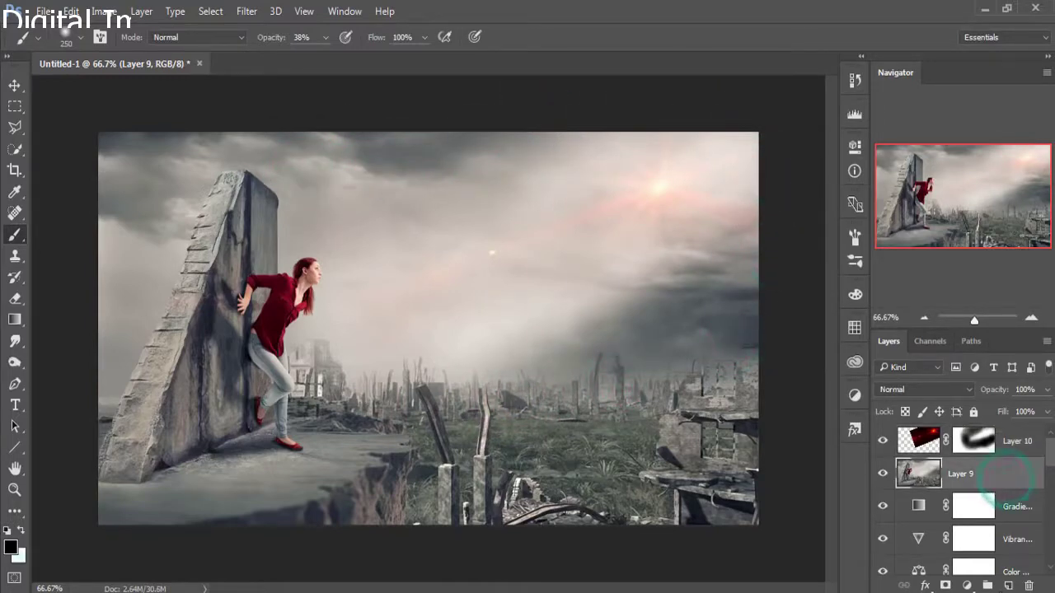
left_click(1010, 585)
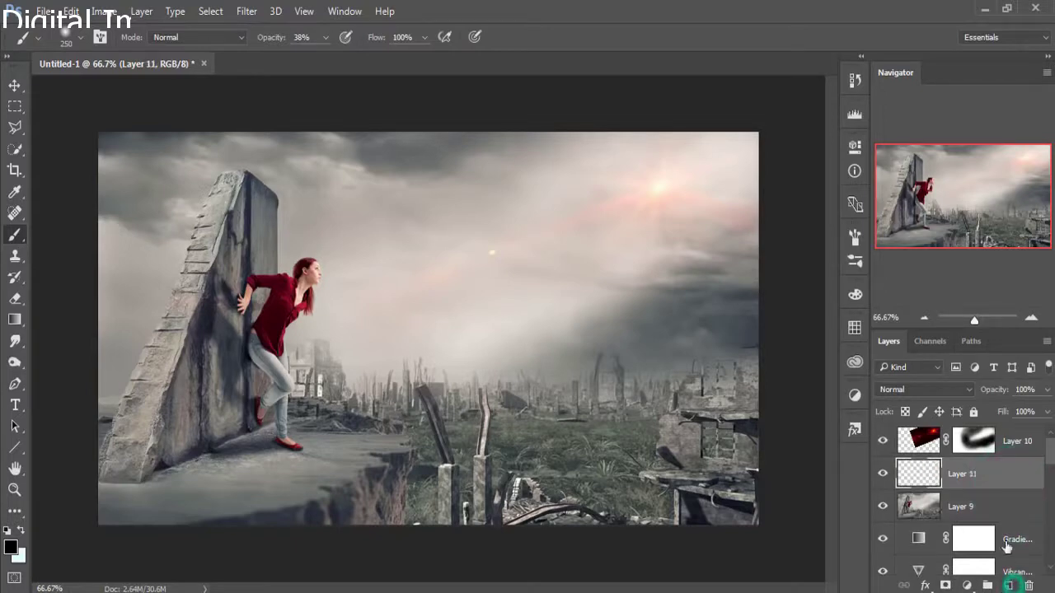
left_click(15, 544)
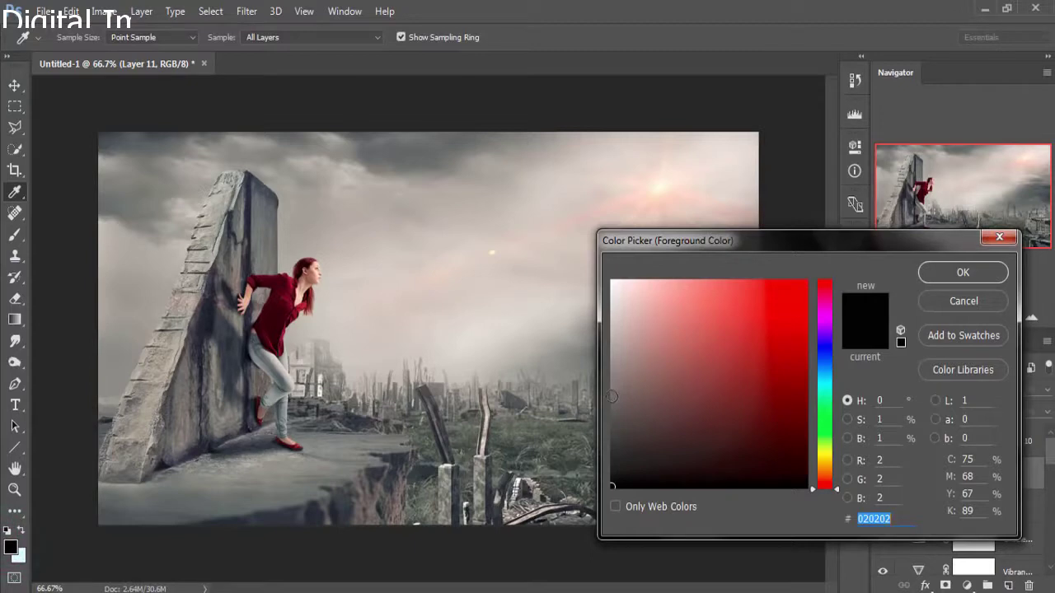
left_click(611, 395)
left_click(920, 271)
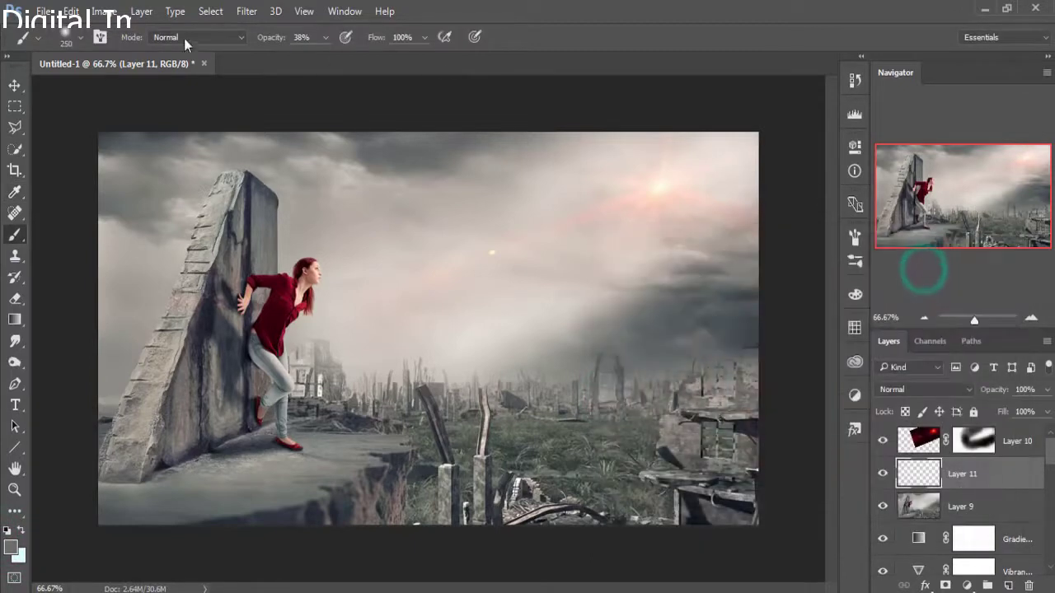
Step: At 23% brush opacity, paint soft haze along the horizon ruins and across the sky
left_click(328, 37)
left_click_drag(326, 50, 315, 55)
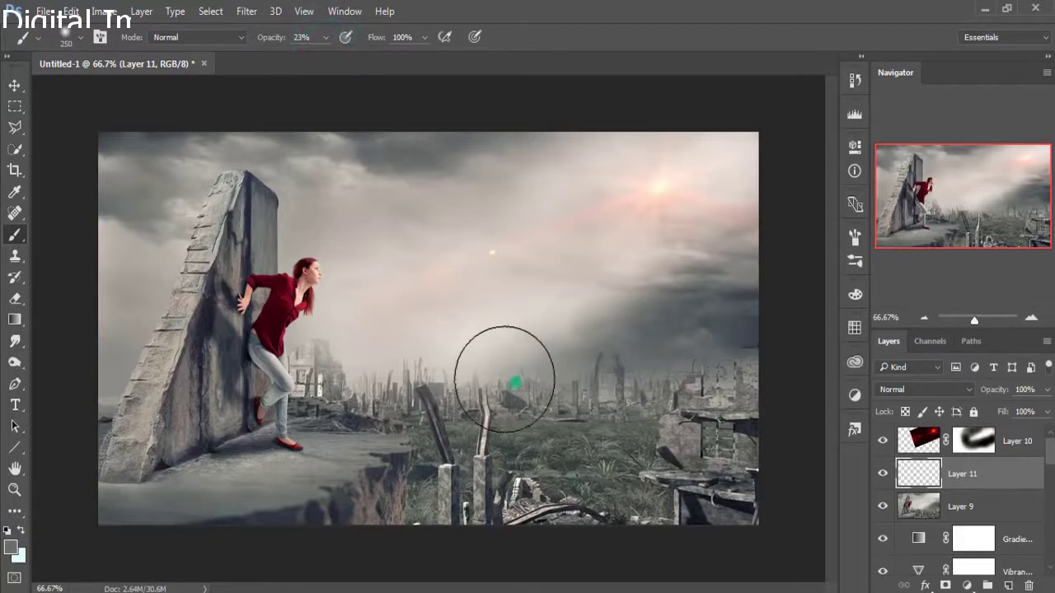
left_click_drag(504, 379, 640, 303)
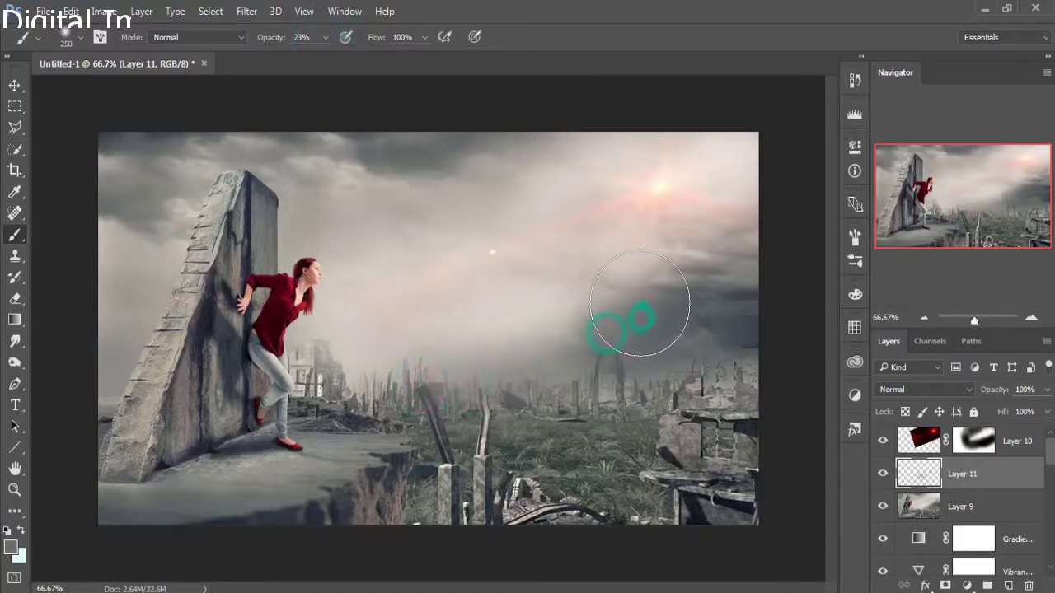
left_click_drag(470, 239, 527, 189)
left_click(407, 318)
left_click(335, 247)
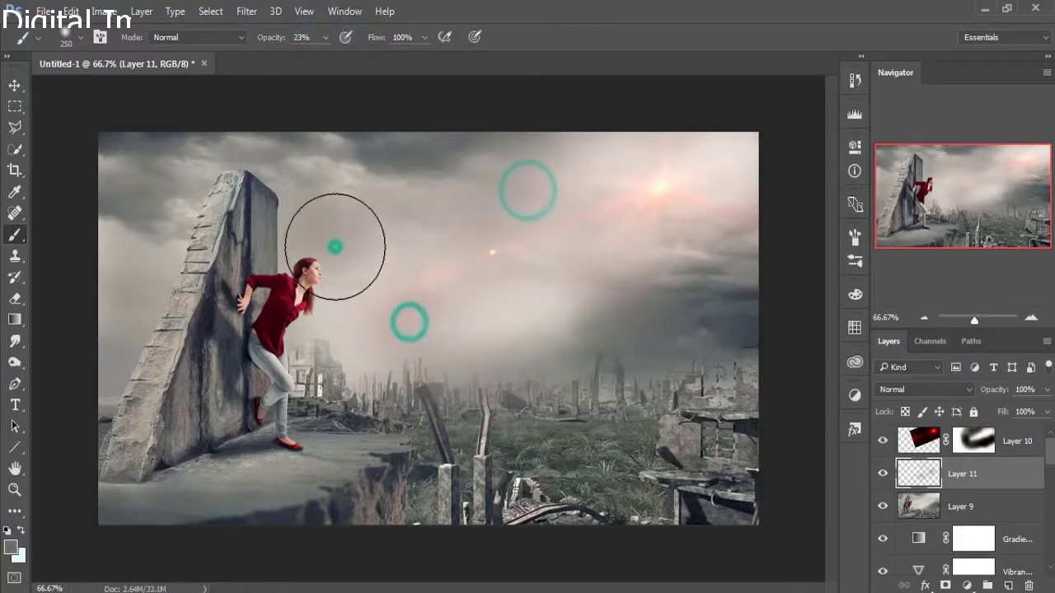
Step: Add haze over the ruins behind the woman's legs and more faint haze in the sky
left_click(321, 356)
left_click(381, 374)
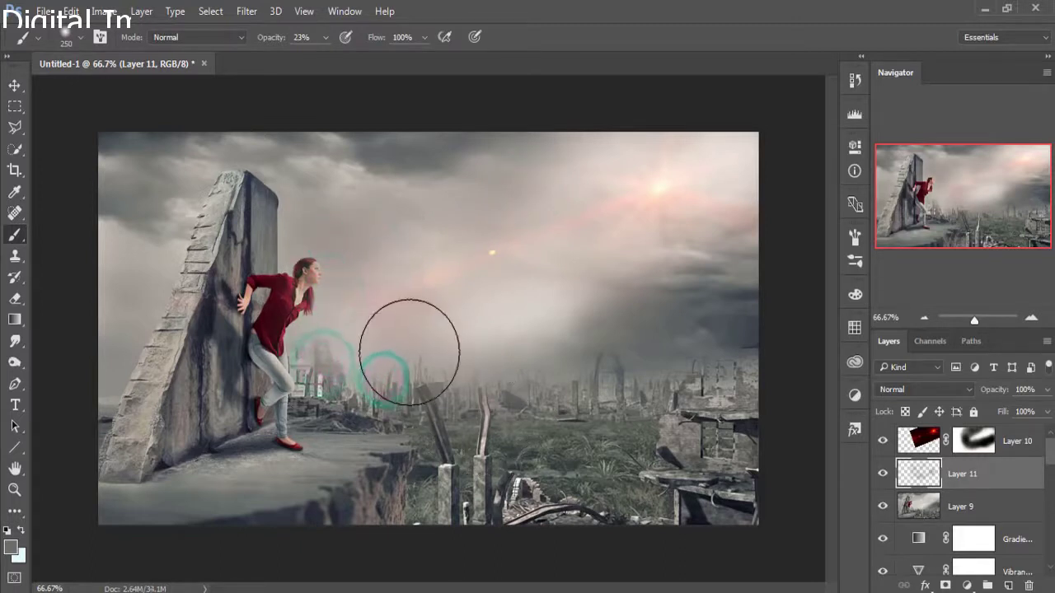
left_click(495, 323)
left_click(557, 287)
left_click(532, 322)
left_click(383, 378)
left_click(619, 274)
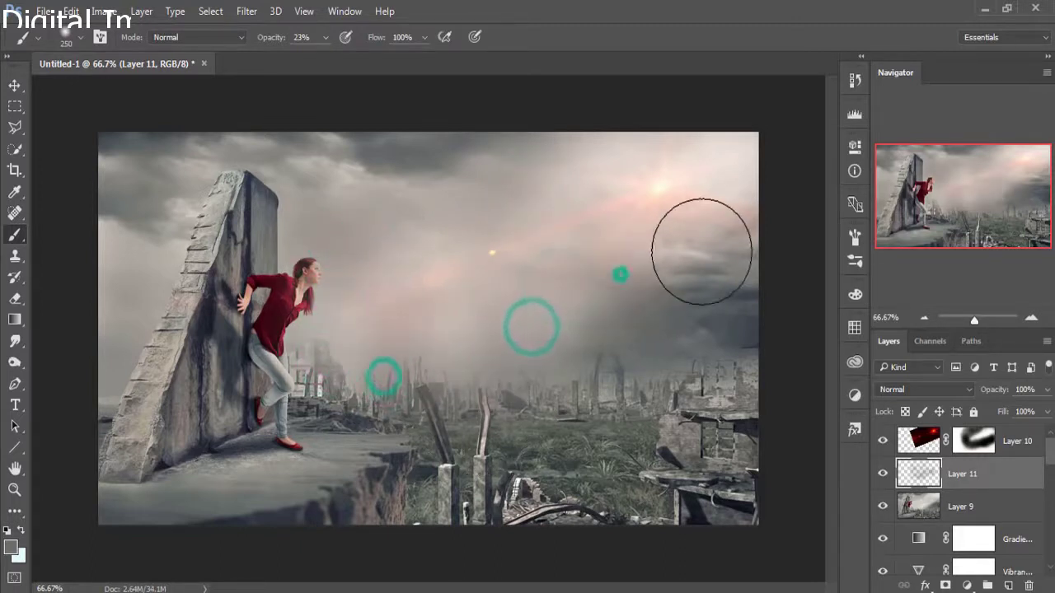
Step: Add haze to the right part of the sky and over the distant ruins
left_click(702, 247)
left_click(607, 309)
left_click(702, 266)
left_click(736, 238)
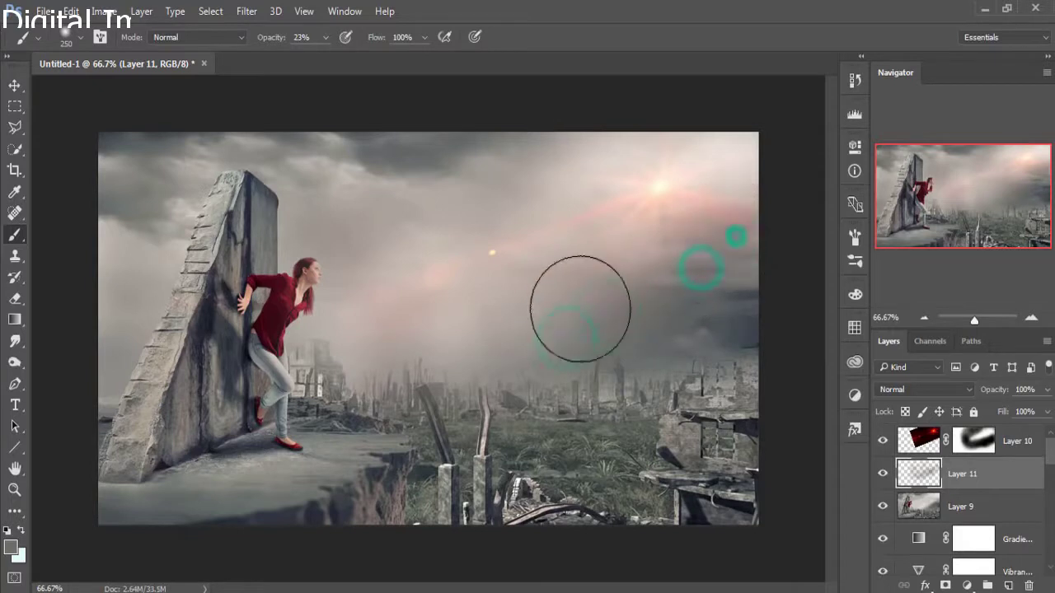
left_click(448, 351)
left_click(600, 332)
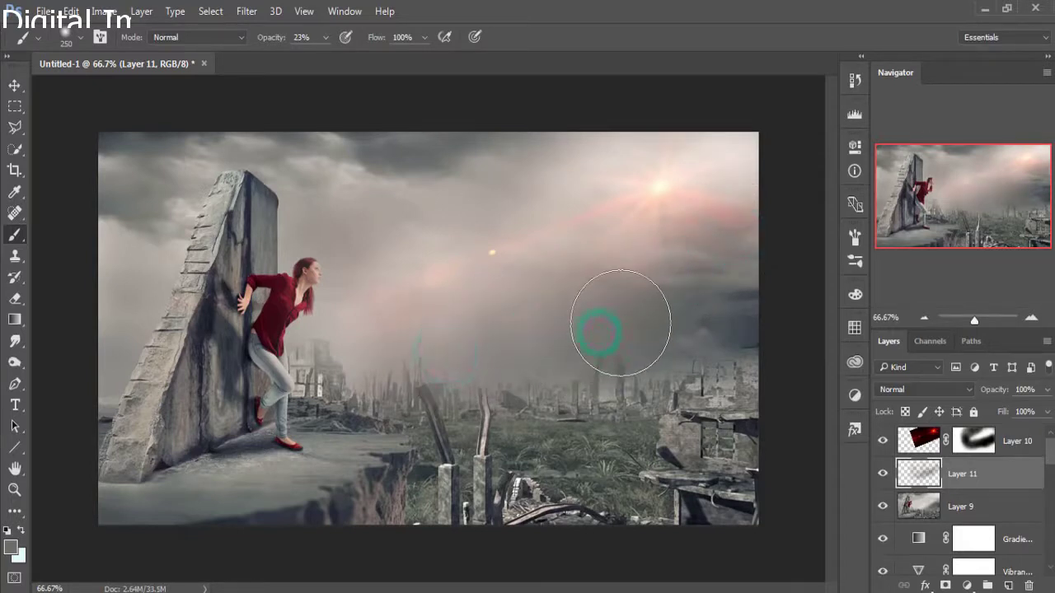
Step: Duplicate Layer 10 as Layer 10 copy
left_click(14, 86)
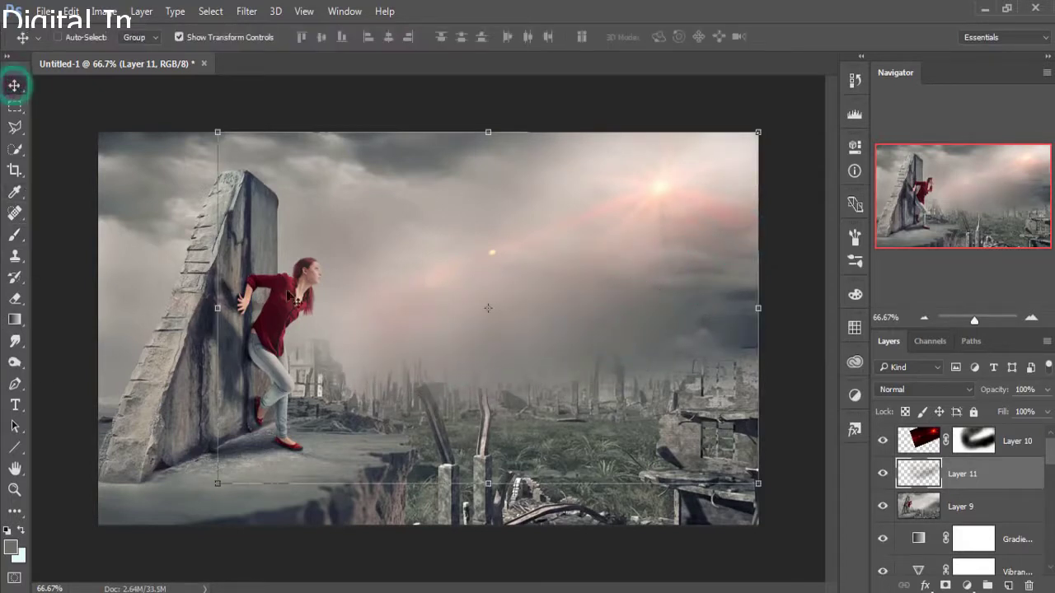
right_click(1011, 442)
left_click(703, 163)
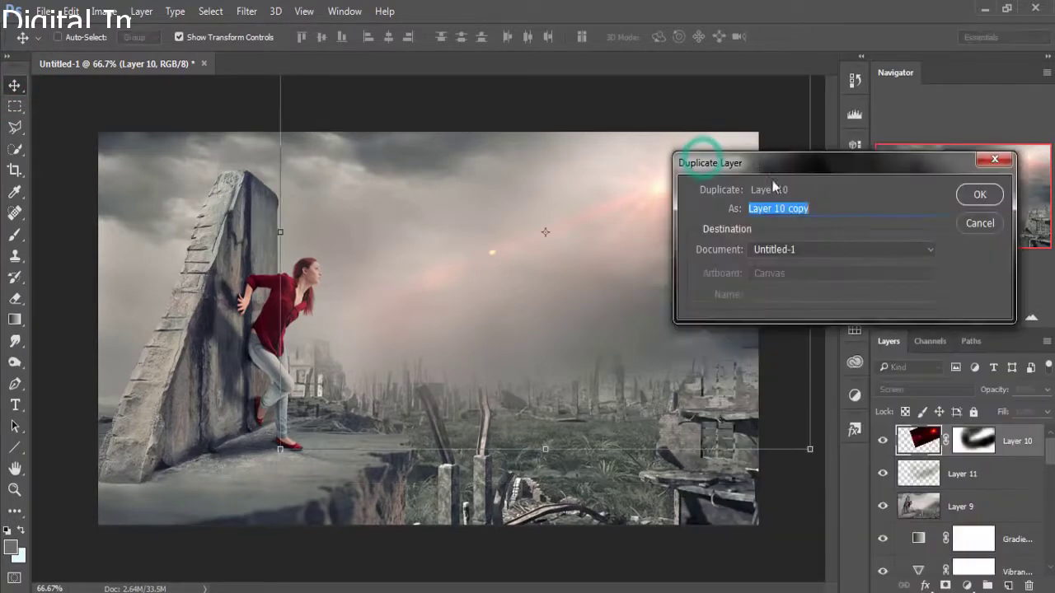
left_click(973, 194)
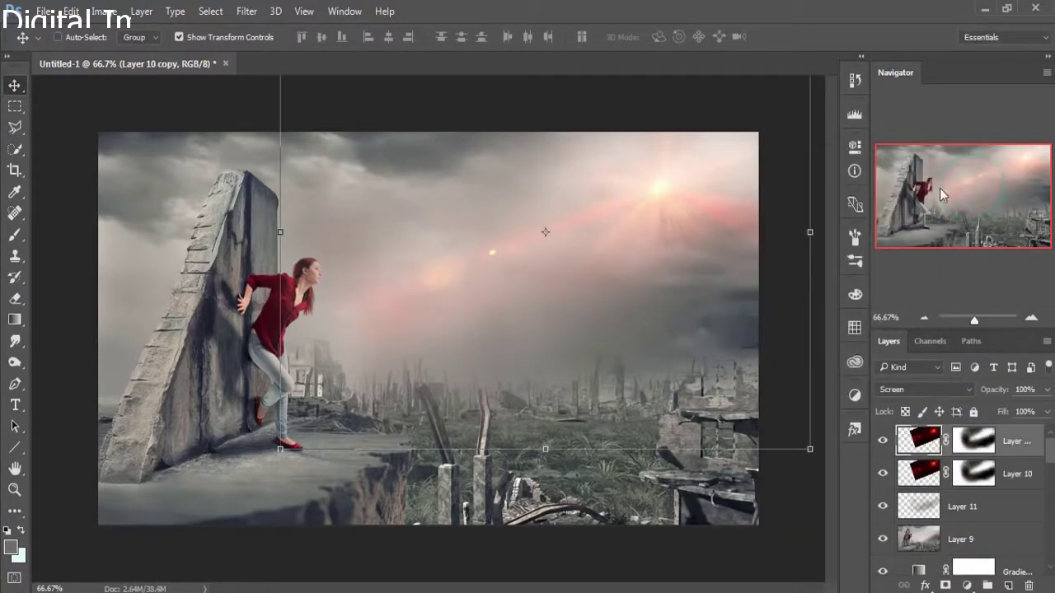
left_click(665, 189)
left_click(593, 226)
Step: Select Layer 10 and Layer 10 copy together and merge them into one layer
left_click(1014, 442)
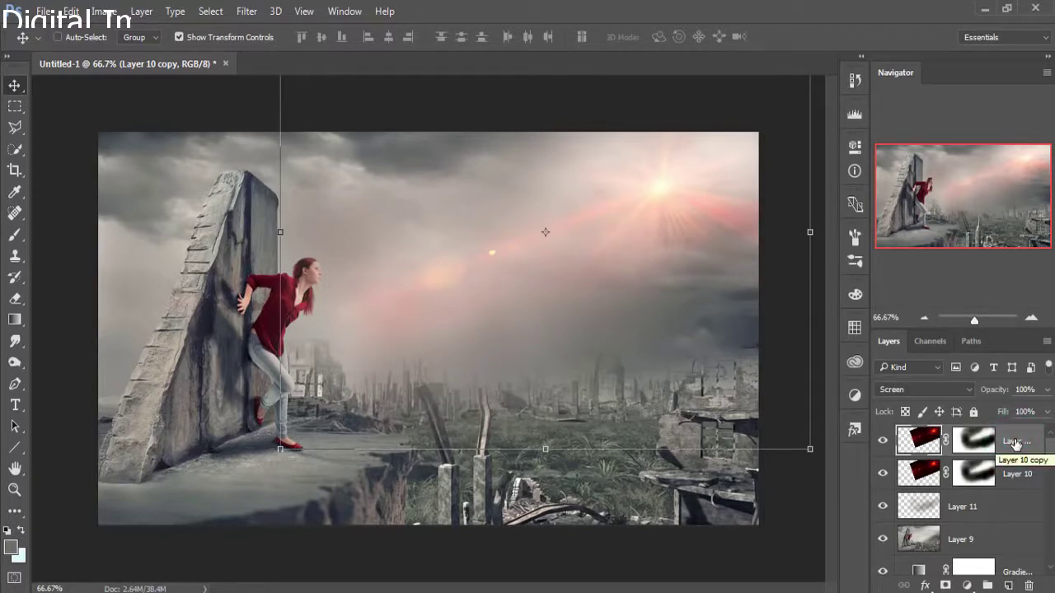
left_click(1016, 474, "shift")
right_click(1018, 442)
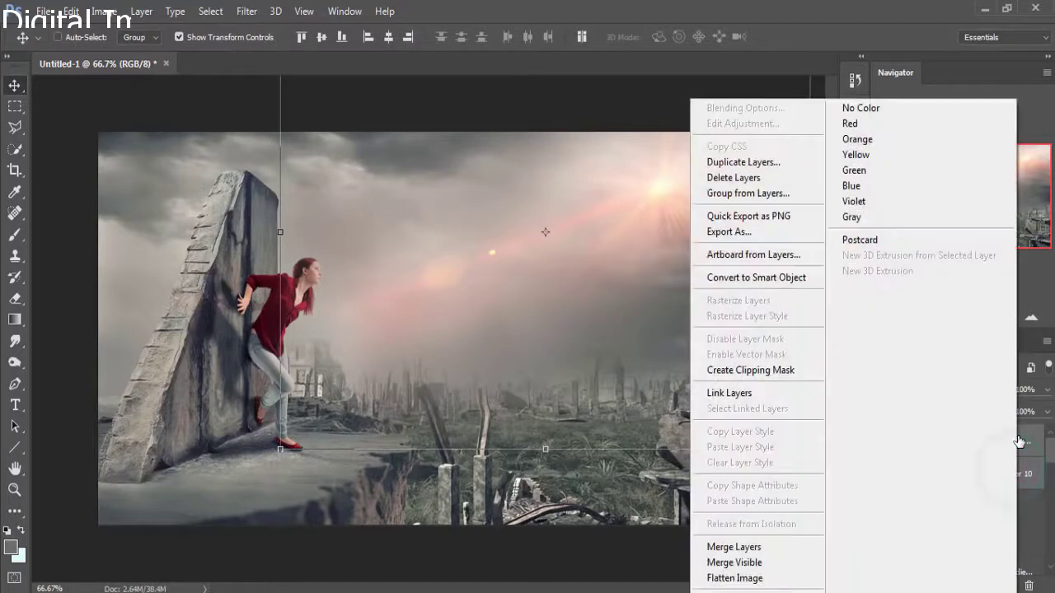
left_click(780, 547)
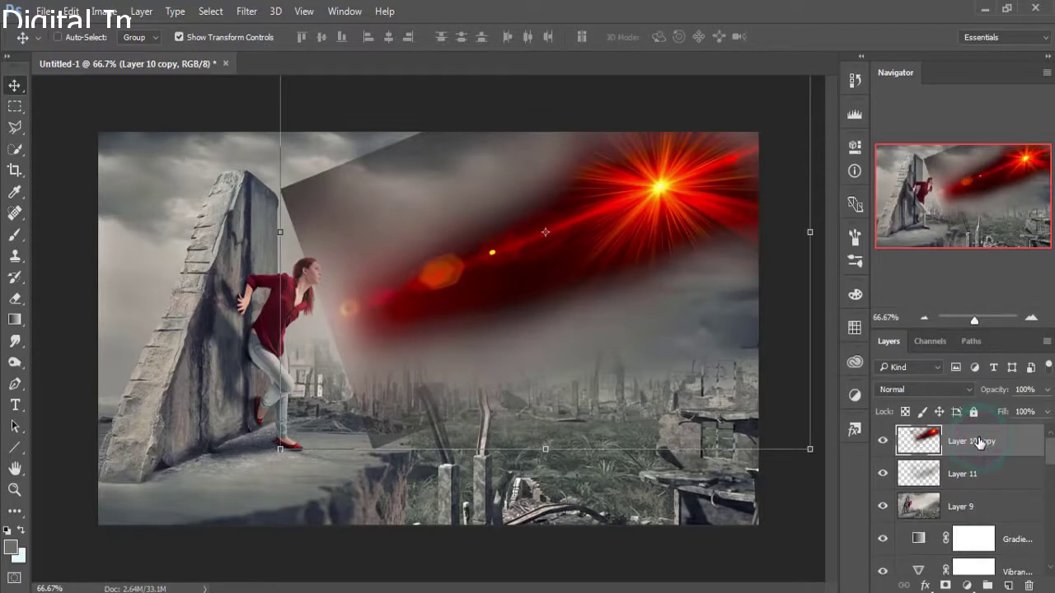
Step: Add a mask to Layer 10 copy and blend it in Screen after trying Color Dodge
left_click(15, 234)
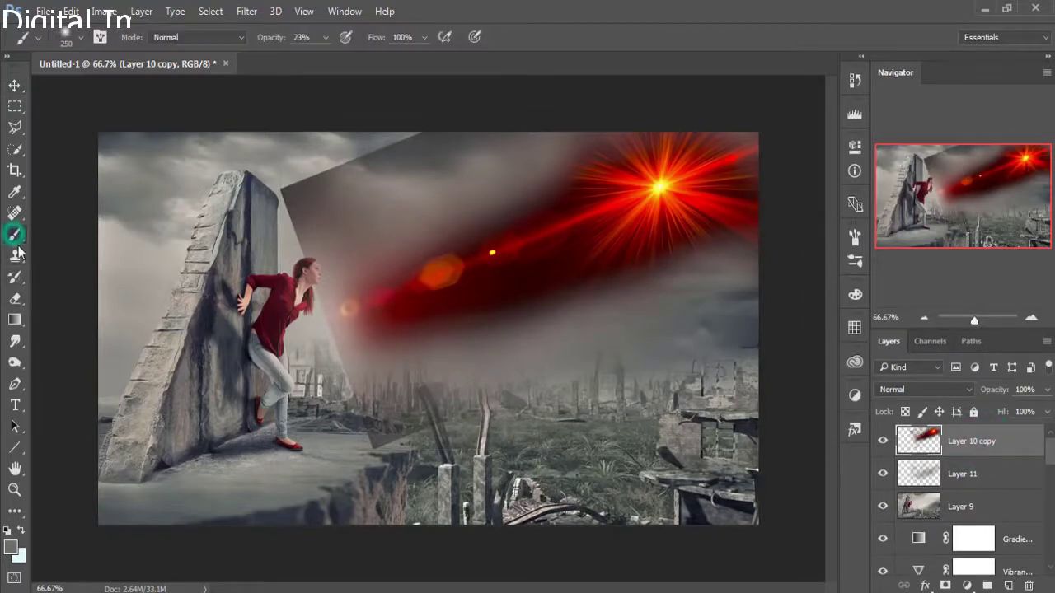
left_click(946, 585)
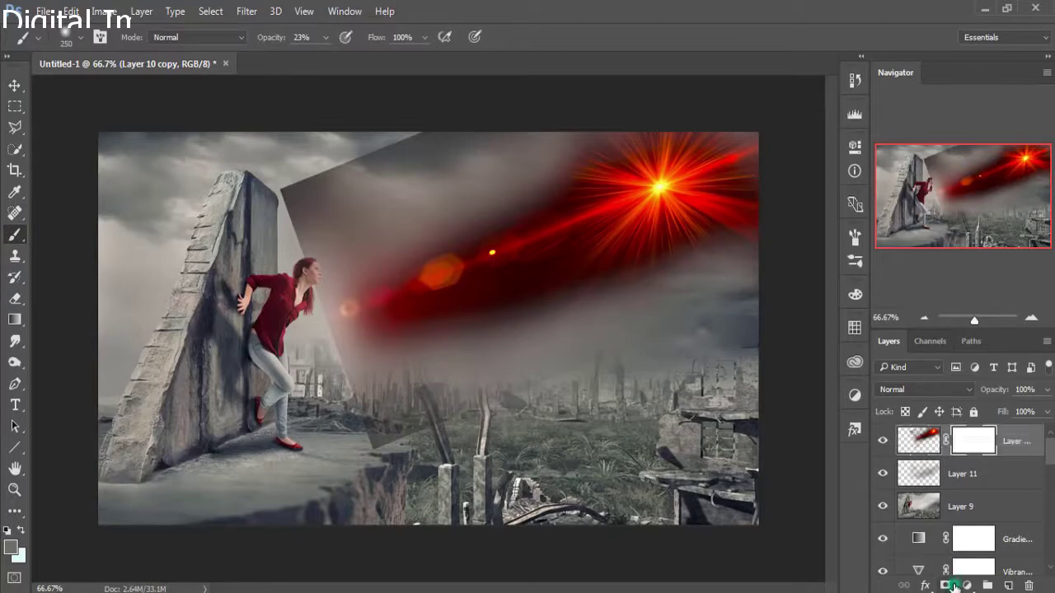
left_click(912, 385)
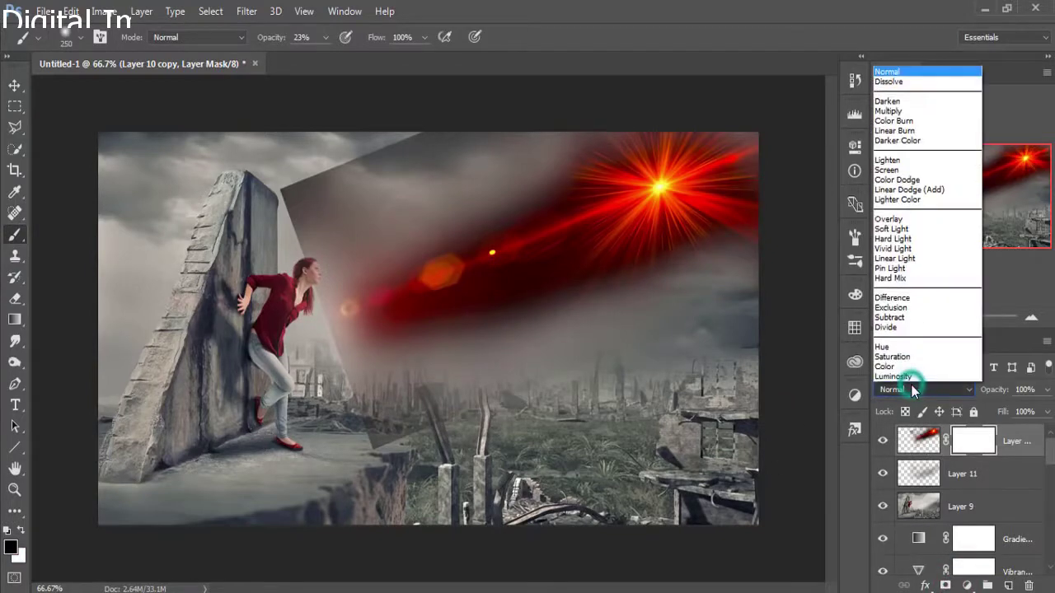
left_click(902, 180)
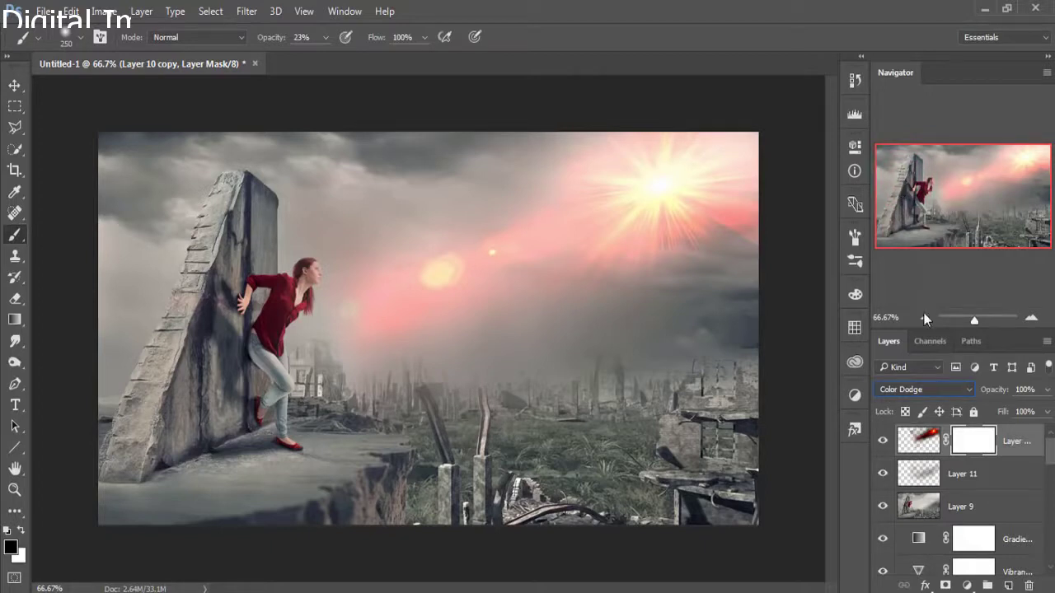
left_click(931, 391)
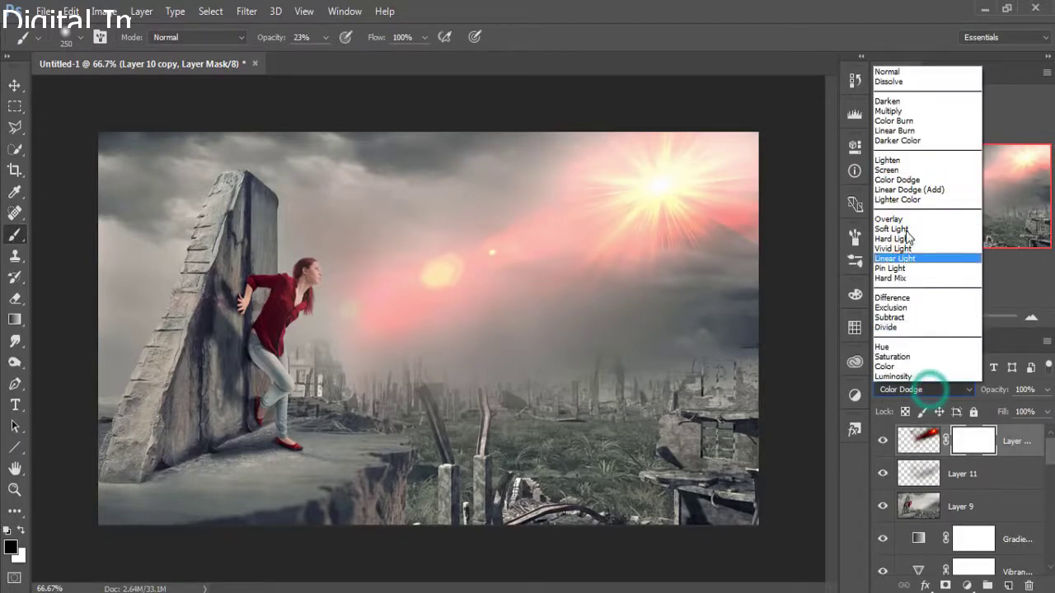
left_click(901, 170)
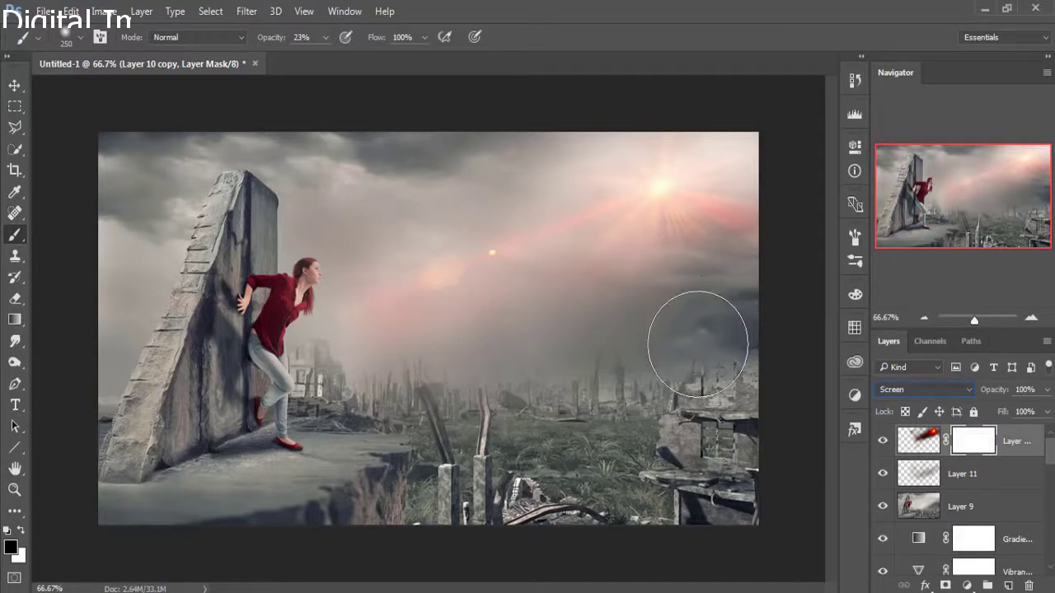
Step: Paint out the glow over the ruins, near the monolith's top and along the right edge
left_click_drag(698, 343, 453, 400)
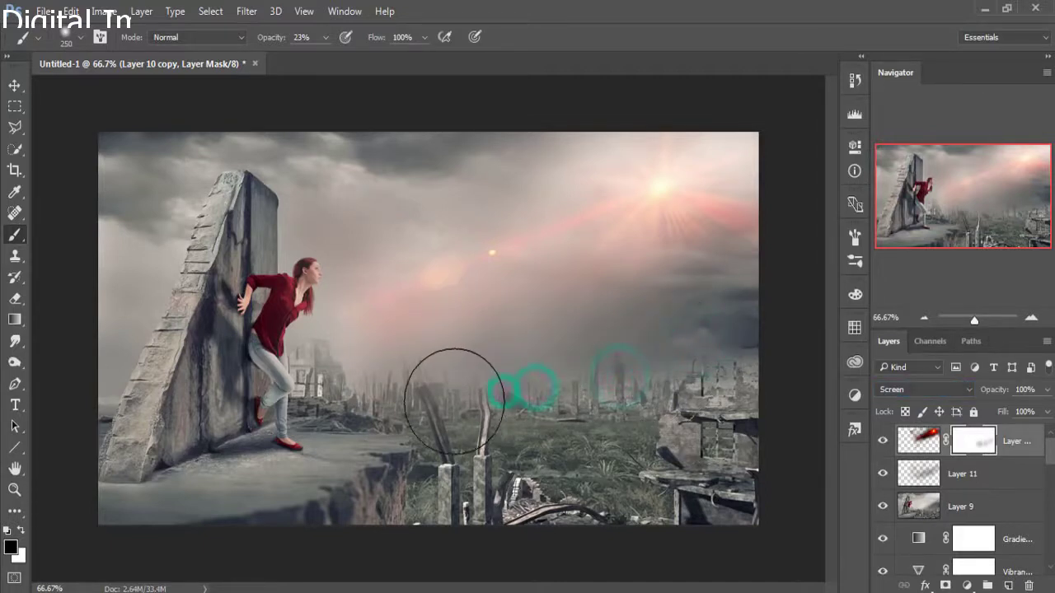
left_click(501, 352)
left_click(474, 150)
left_click(290, 191)
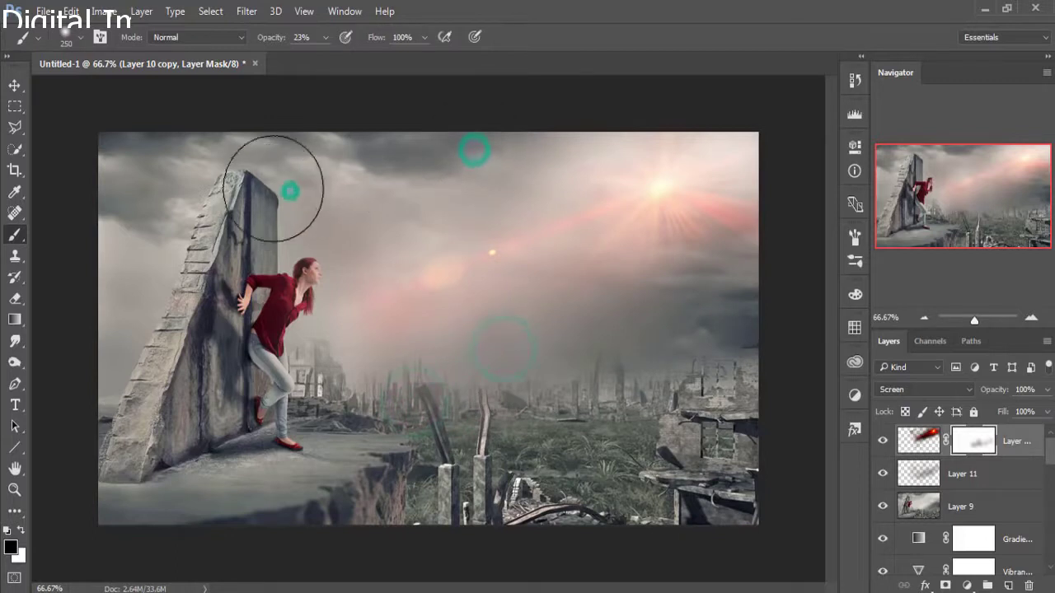
left_click(793, 101)
left_click(789, 170)
left_click(776, 337)
left_click(751, 235)
left_click(528, 373)
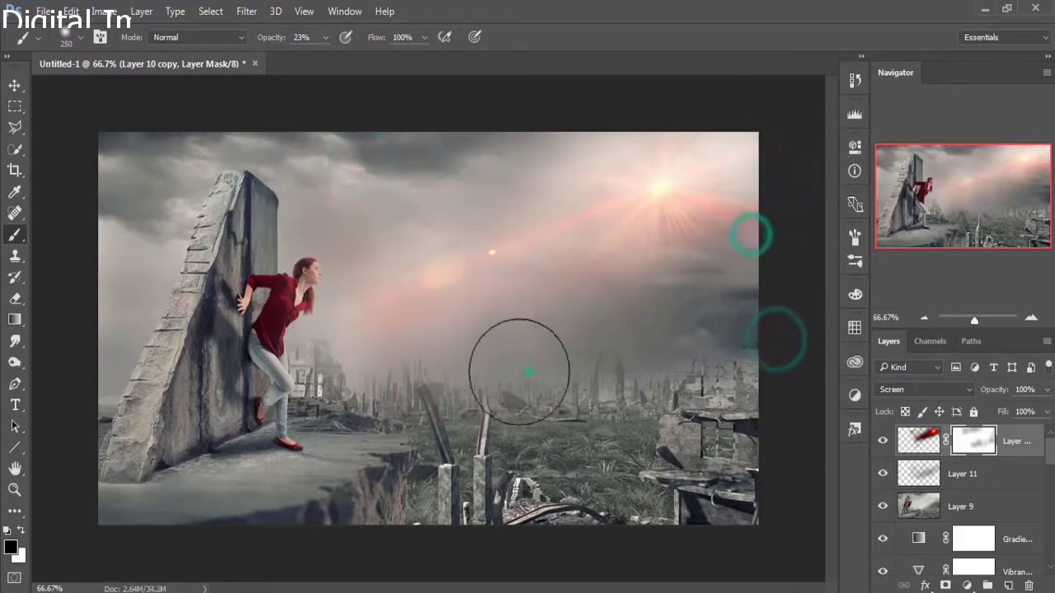
Step: Fade the glow over the middle-ground ruins
left_click(370, 372)
left_click(669, 392)
left_click(507, 410)
left_click(434, 431)
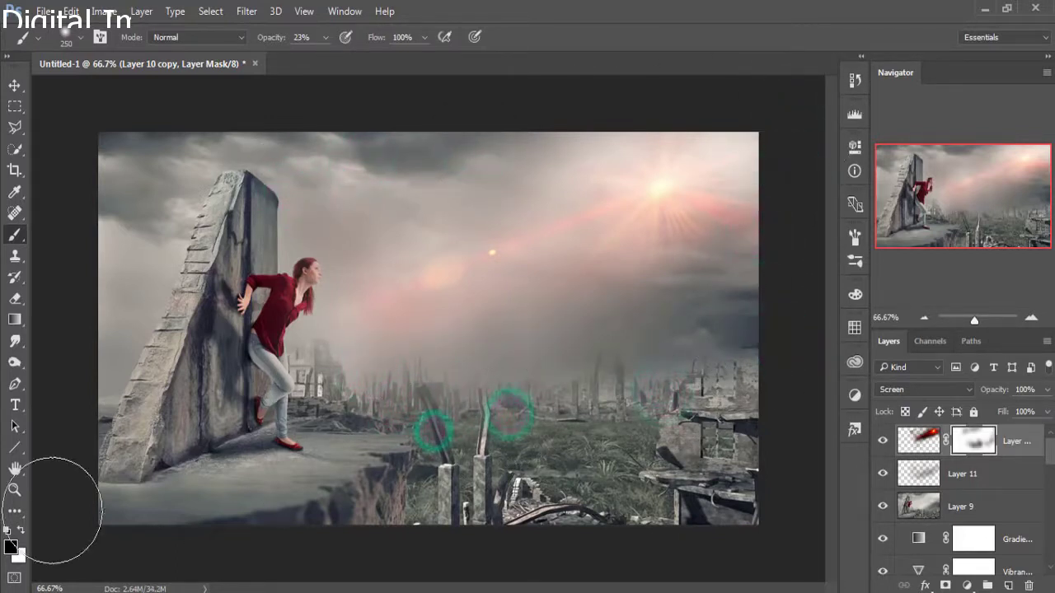
left_click(13, 87)
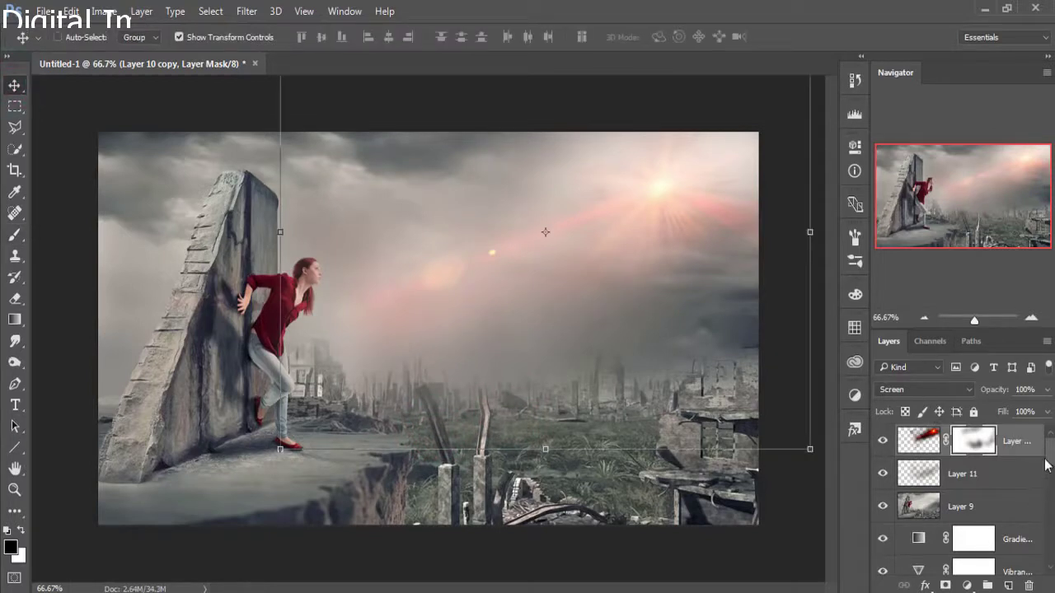
scroll(1050, 461, "down", 1)
Step: Target the flare layer's image and stamp a merged copy of the visible image onto a new layer
scroll(1051, 462, "up", 1)
left_click(1021, 435)
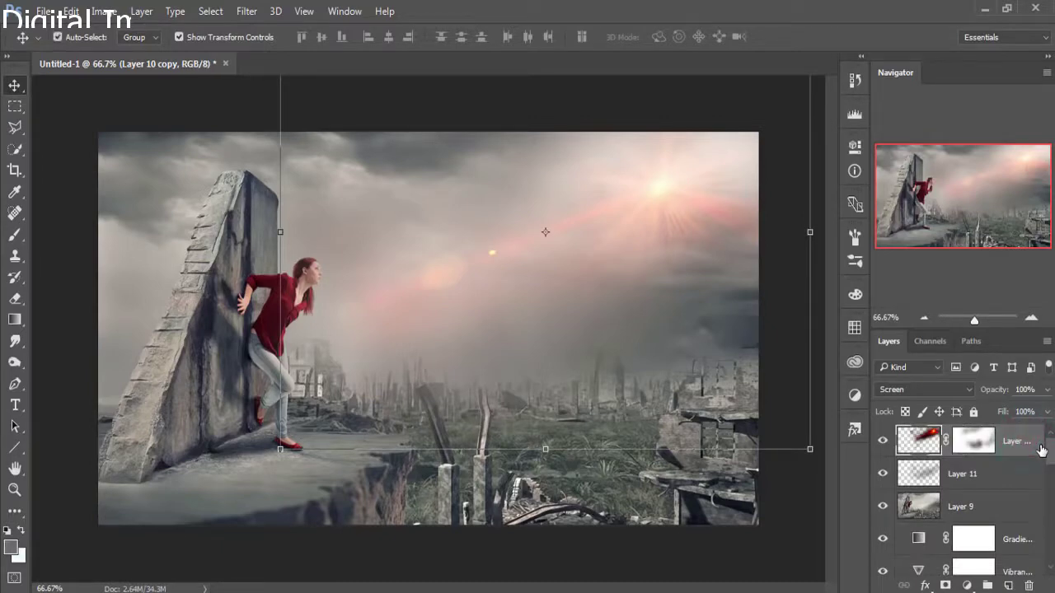
key("ctrl+alt+shift+e")
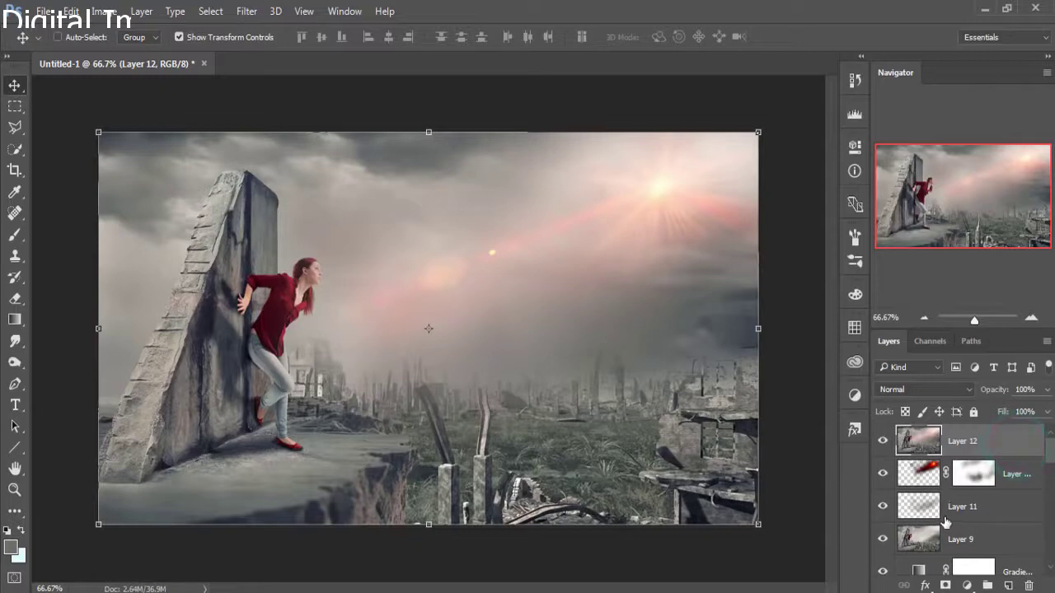
Step: Add a Selective Color layer shifting Reds to Cyan -22, Magenta +18, Yellow +41
left_click(966, 585)
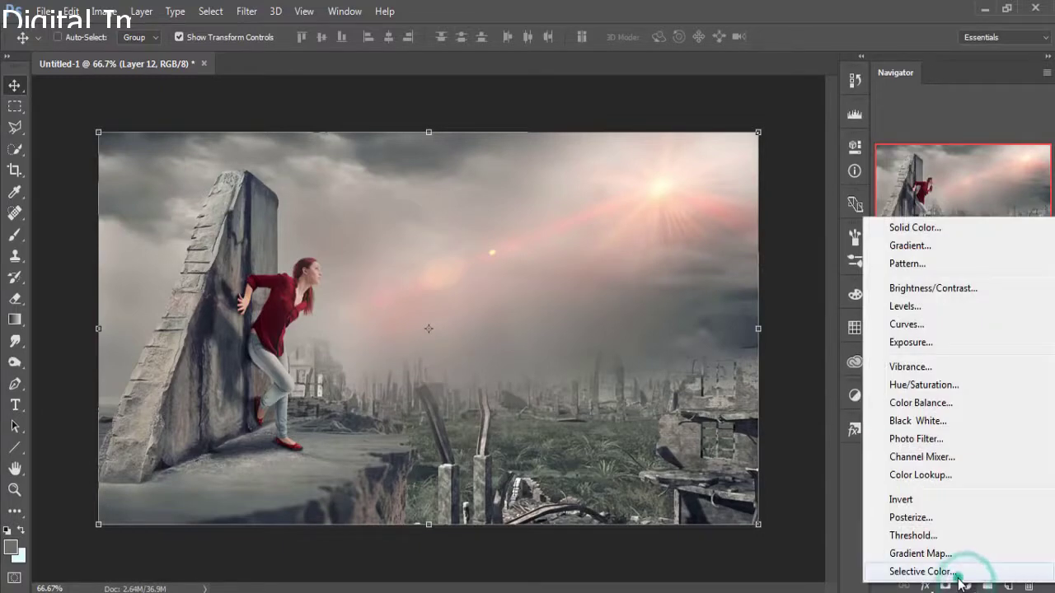
left_click(916, 570)
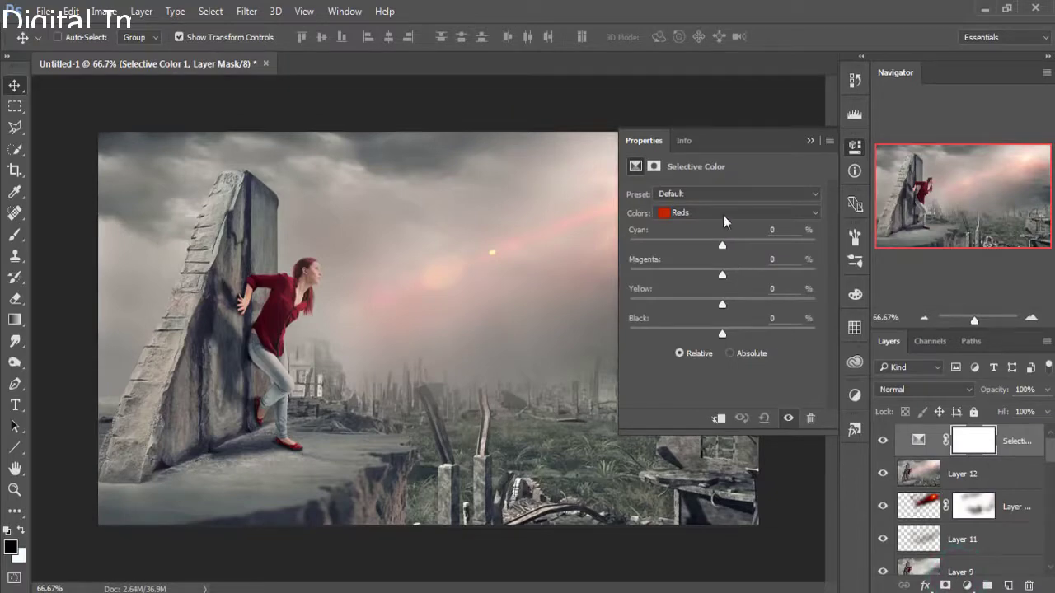
left_click_drag(748, 138, 752, 148)
left_click_drag(722, 246, 635, 246)
mouse_move(730, 246)
left_mouse_down()
mouse_move(701, 246)
mouse_move(636, 275)
mouse_move(740, 276)
mouse_move(760, 306)
left_mouse_up()
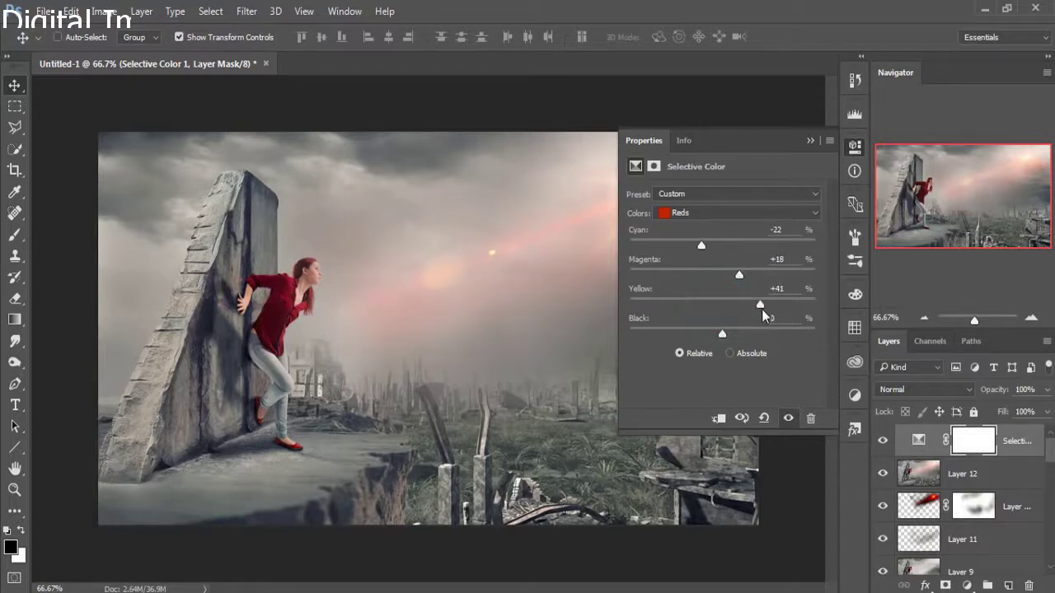
left_click(807, 142)
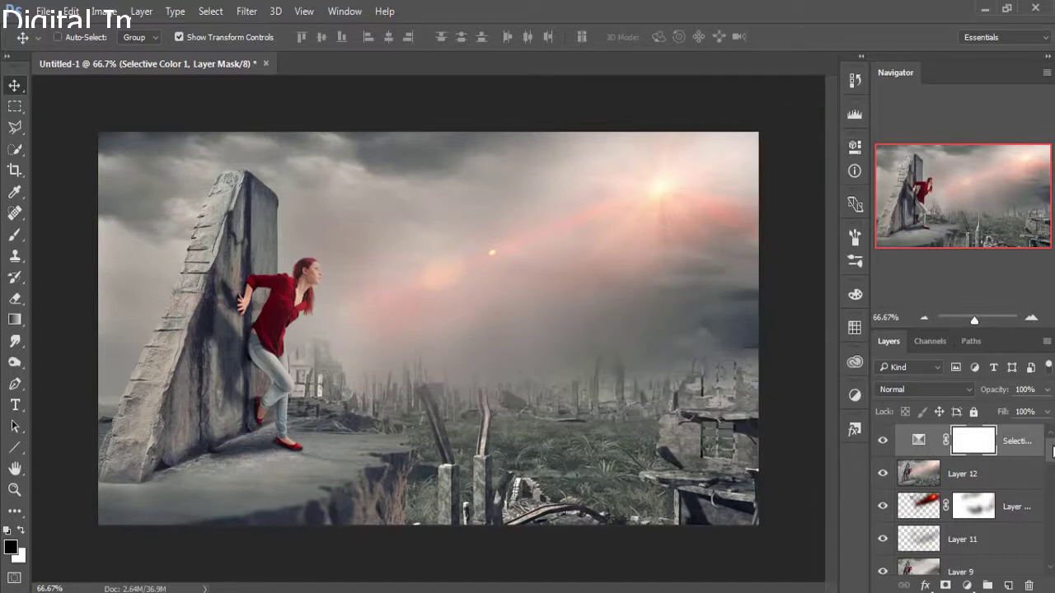
Step: Target the Selective Color layer and stamp all visible layers into merged Layer 13
scroll(1047, 455, "down", 5)
scroll(1046, 455, "up", 5)
left_click(1014, 441)
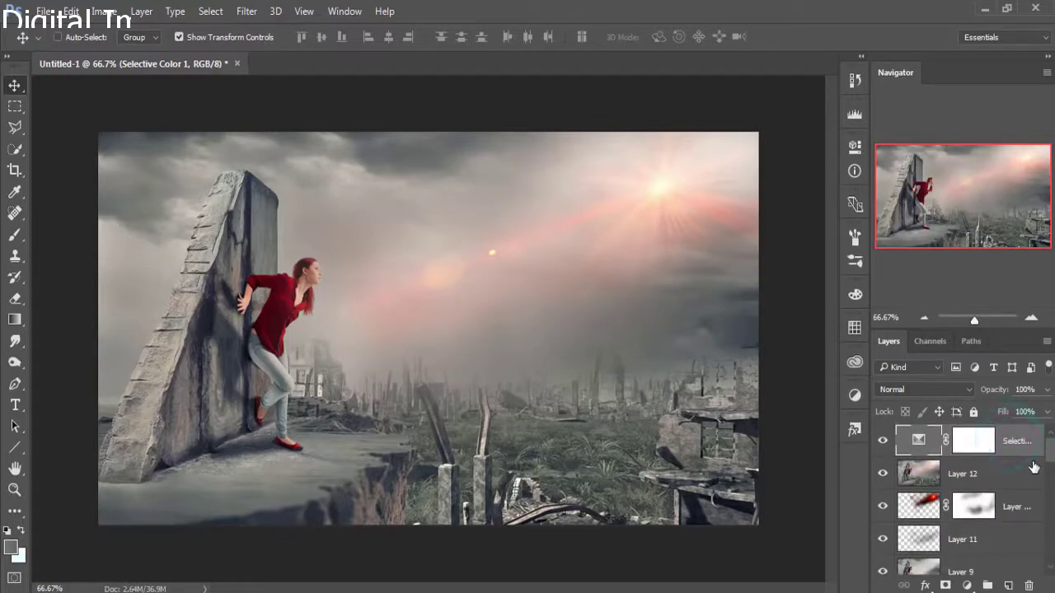
key("ctrl+shift+alt+e")
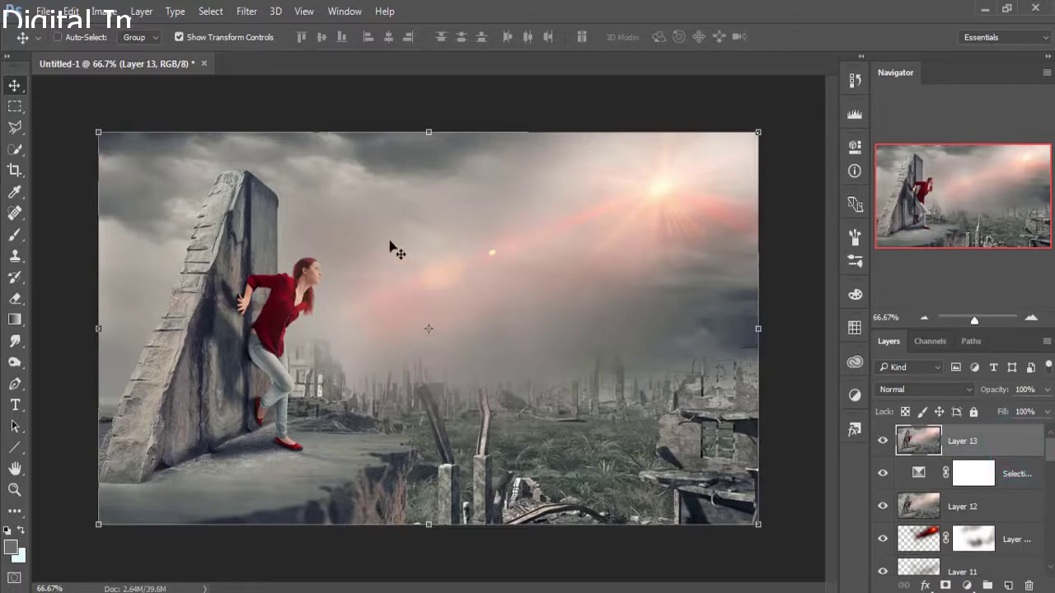
Step: Open Layer 13 in the Camera Raw Filter and warm Temperature to +10
left_click(249, 12)
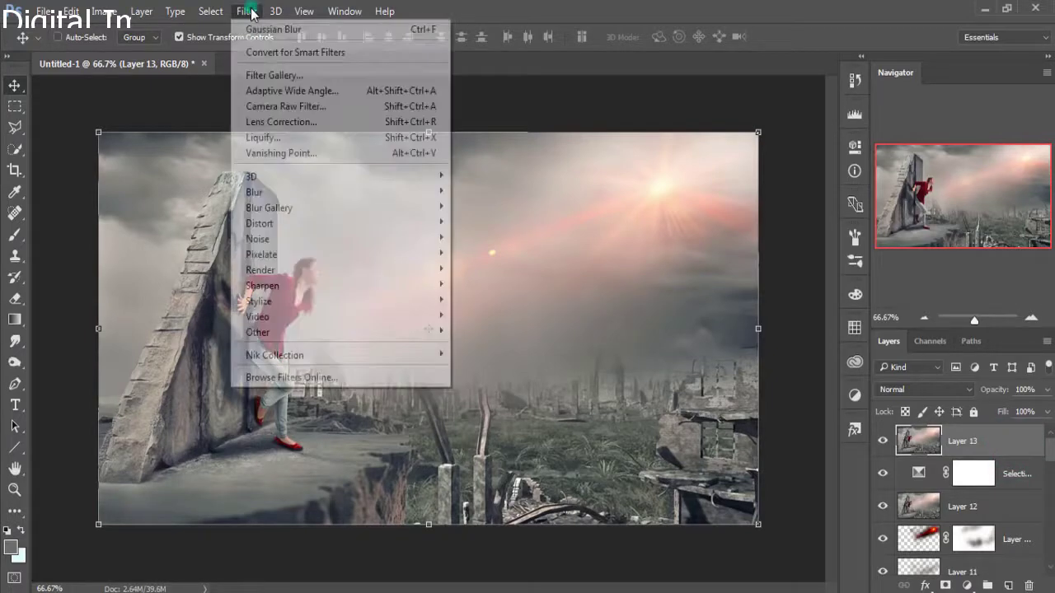
left_click(276, 106)
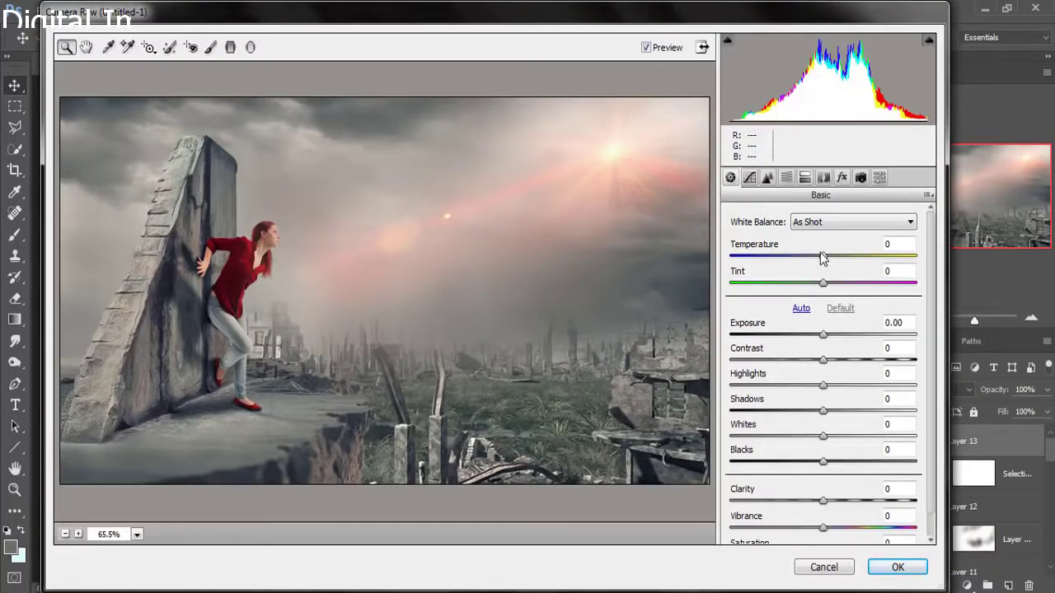
left_click_drag(822, 257, 831, 257)
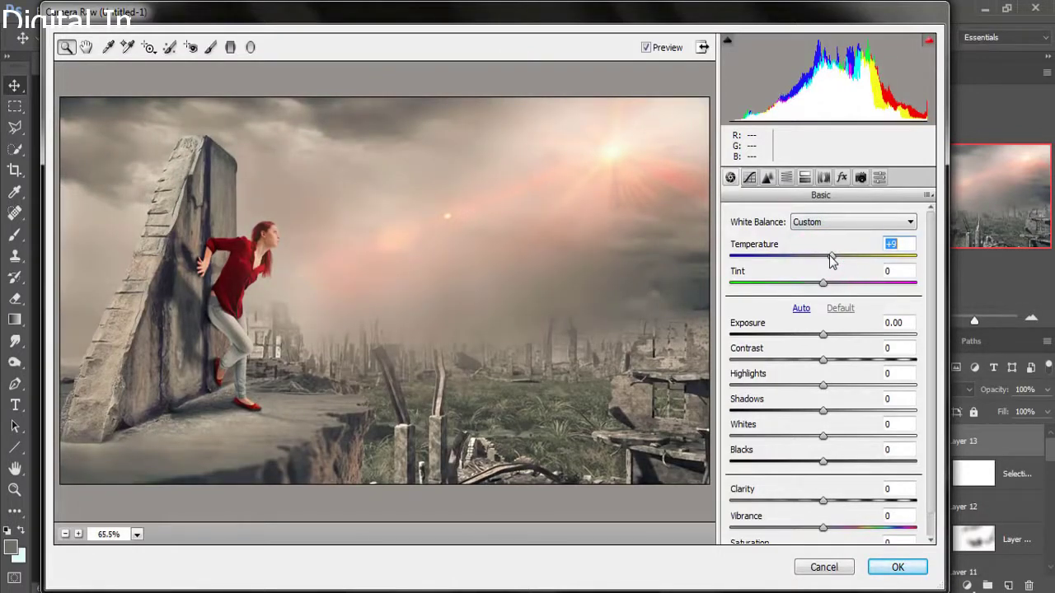
left_click_drag(831, 257, 804, 257)
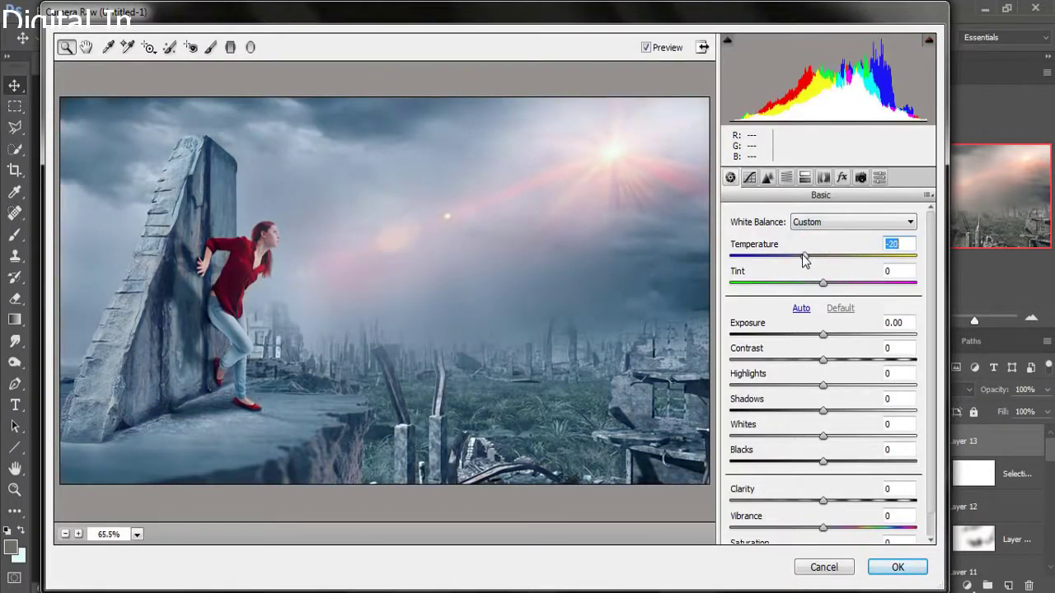
left_click_drag(805, 257, 832, 258)
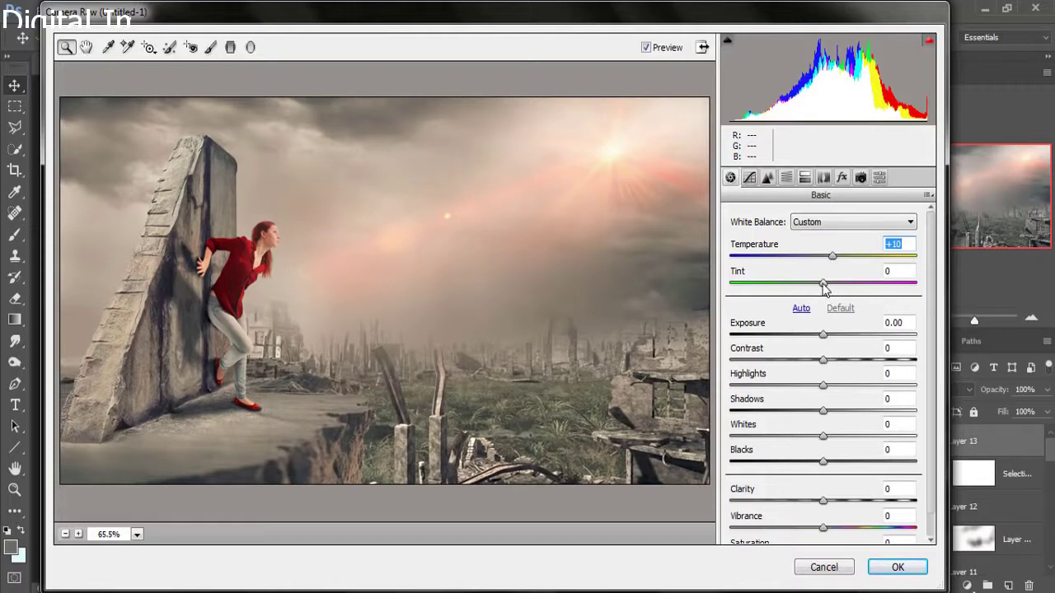
Step: Add a Highlight Priority post-crop vignette with Amount -16
left_click(930, 326)
left_click(932, 298)
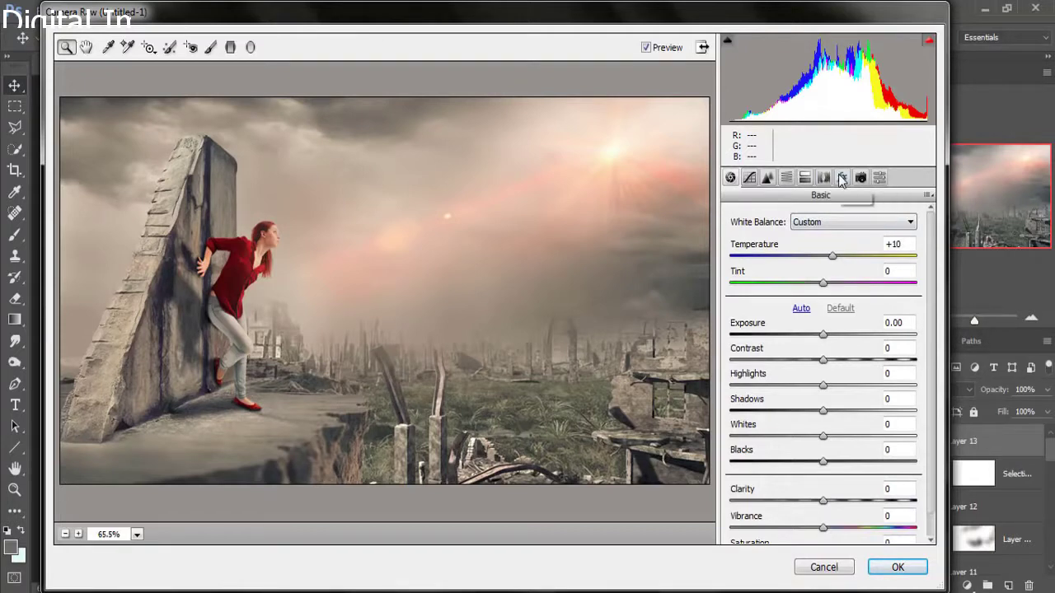
left_click(841, 178)
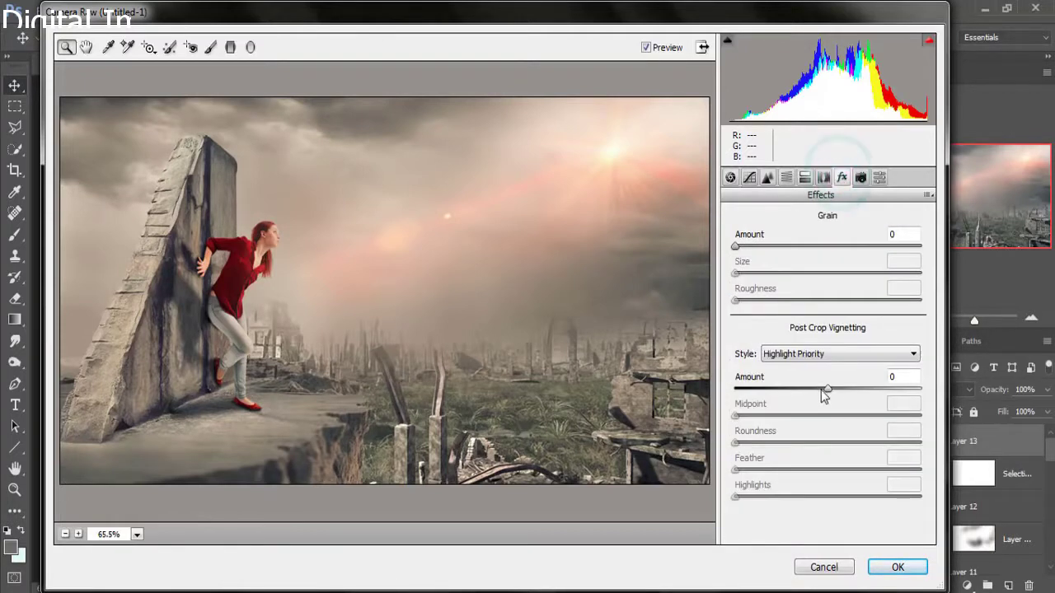
left_click_drag(827, 389, 810, 389)
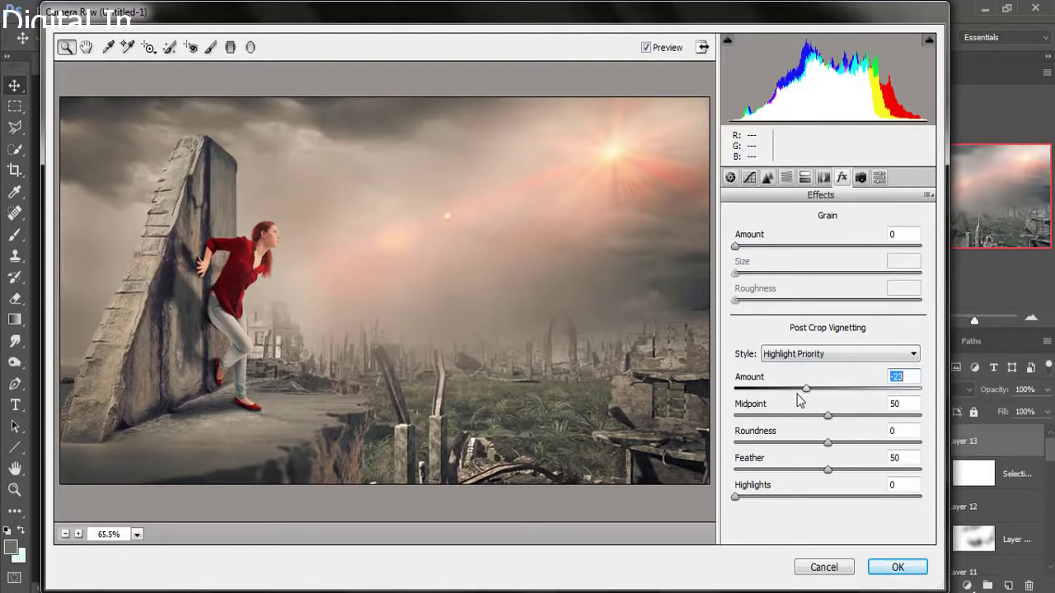
left_click_drag(807, 395, 799, 400)
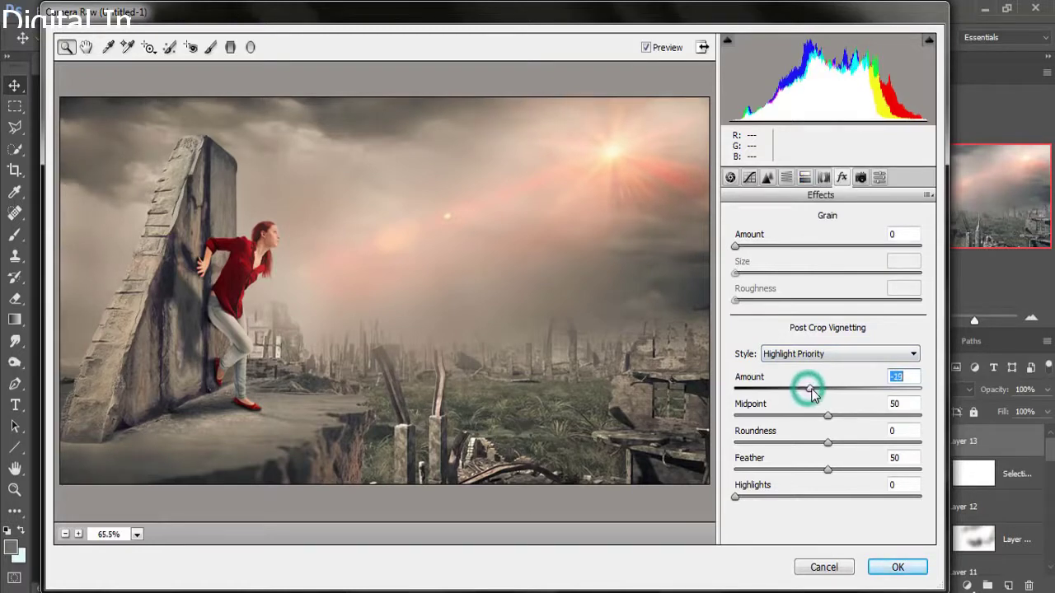
left_click_drag(808, 389, 814, 389)
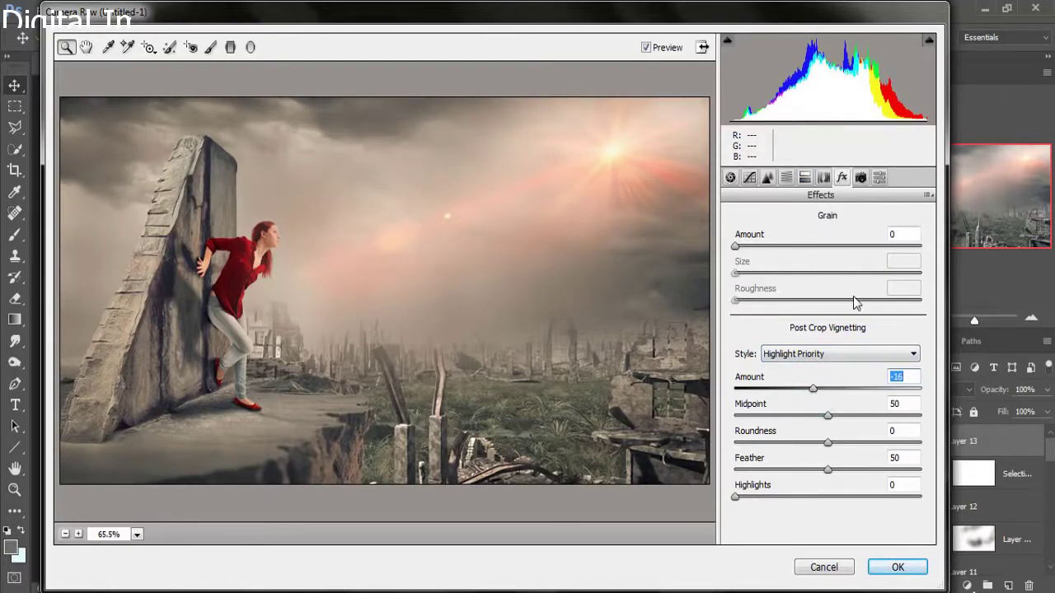
Step: Split-tone the highlights warm yellow (Hue about 57, Saturation 25) and apply Camera Raw
left_click(804, 177)
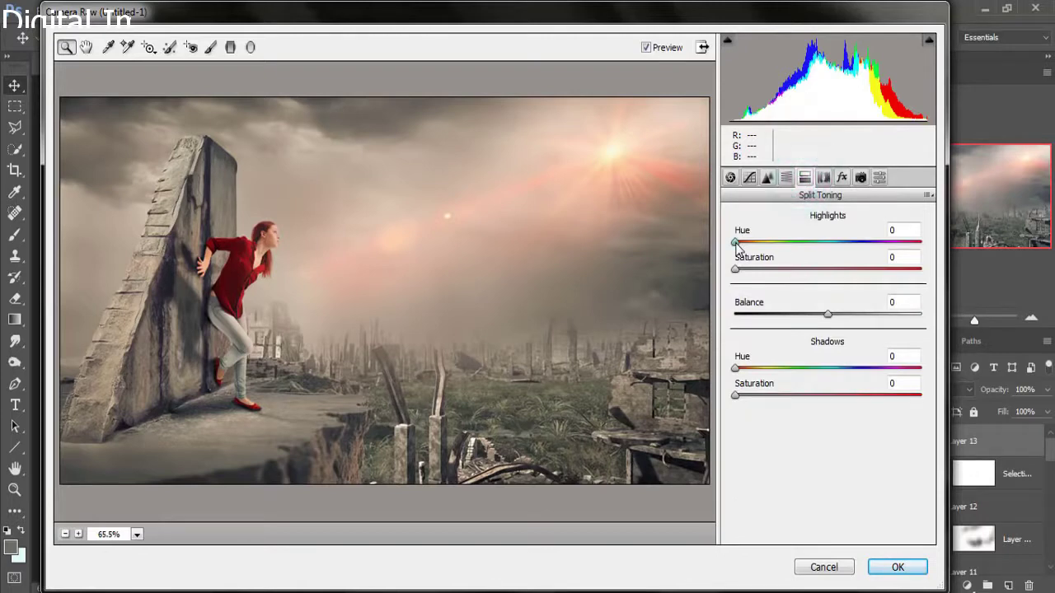
mouse_move(735, 242)
left_mouse_down()
mouse_move(763, 242)
mouse_move(783, 275)
left_mouse_up()
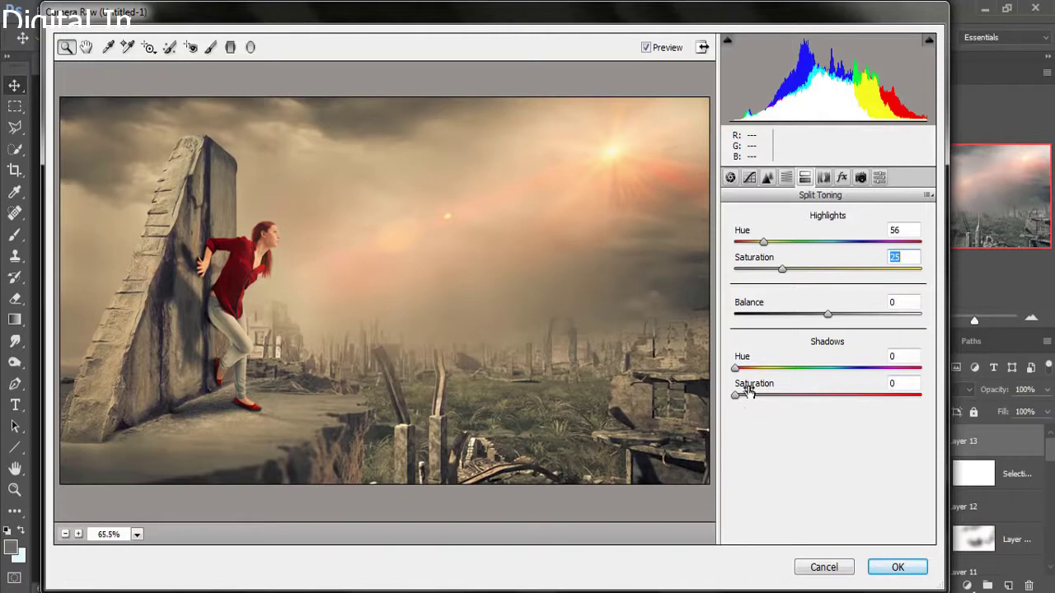
left_click_drag(764, 242, 765, 243)
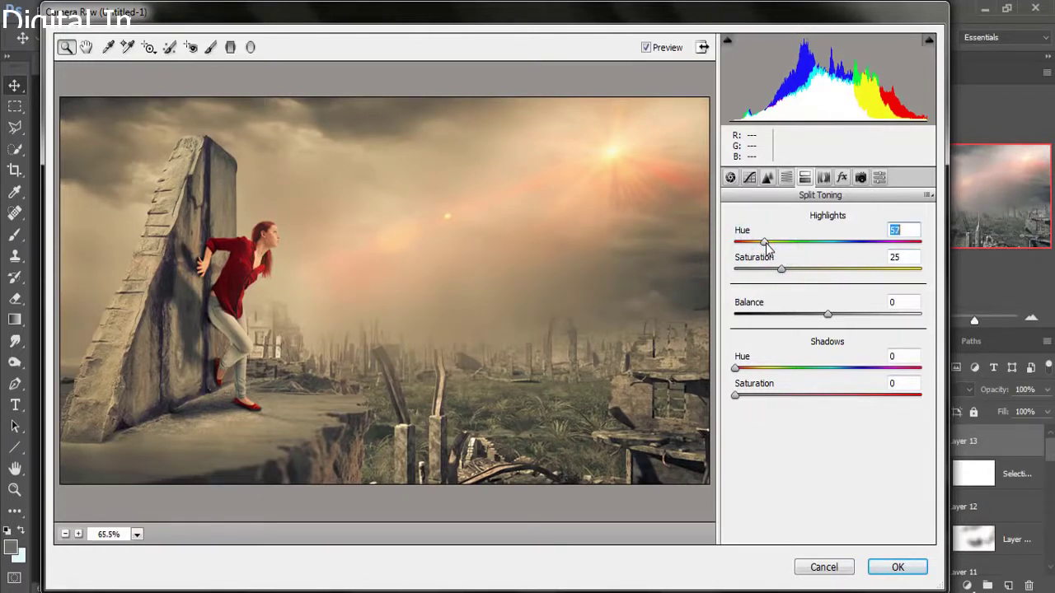
left_click(896, 567)
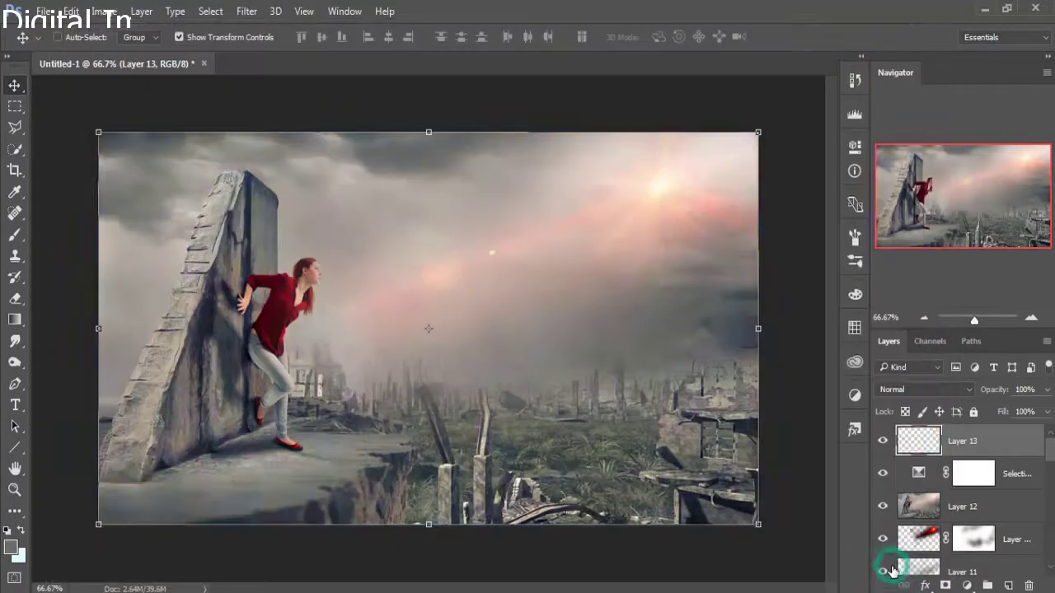
Step: Apply Color Efex Pro 4 Cross Processing B02 at 25% strength to the merged layer
left_click(993, 447)
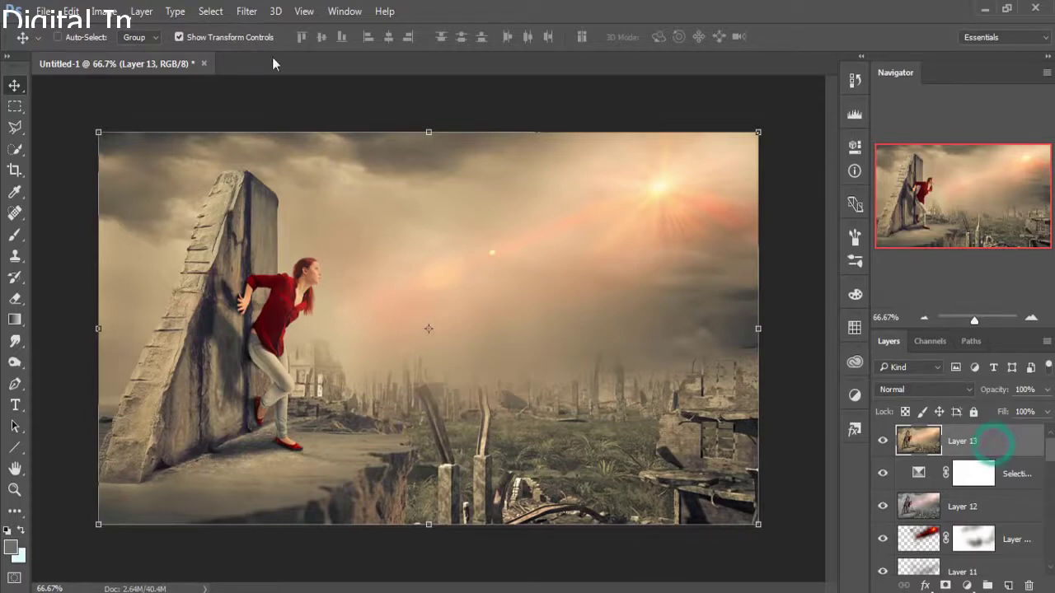
left_click(246, 11)
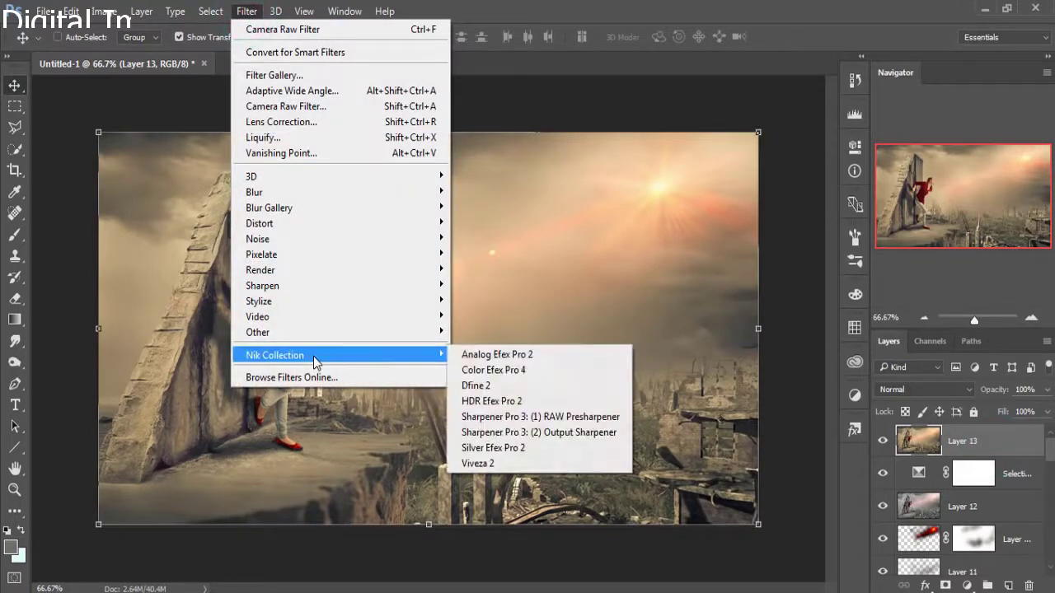
mouse_move(275, 355)
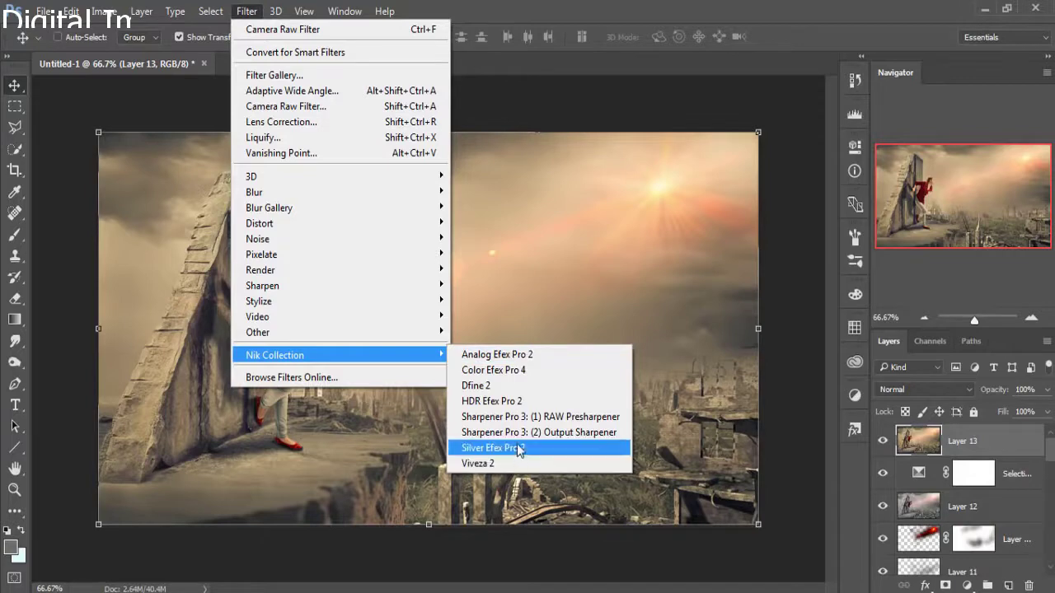
left_click(515, 370)
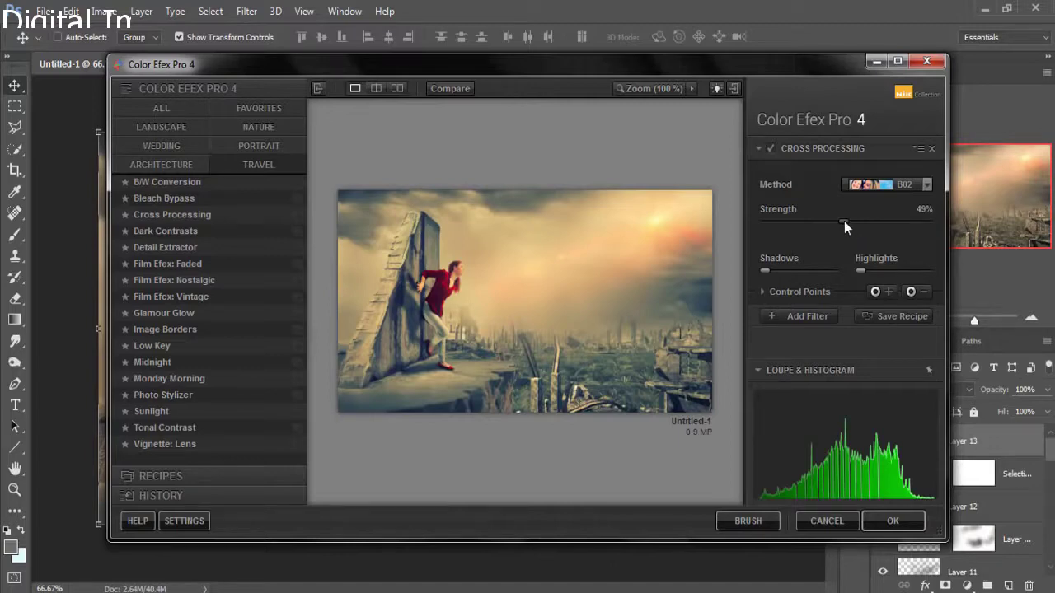
mouse_move(844, 221)
left_mouse_down()
mouse_move(785, 225)
mouse_move(807, 225)
left_mouse_up()
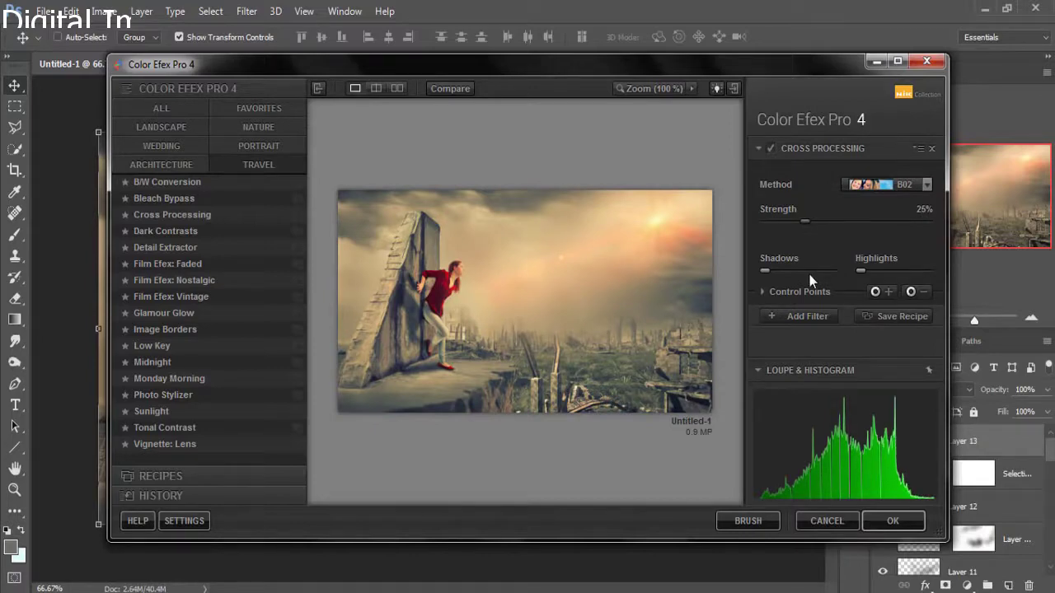
left_click(882, 524)
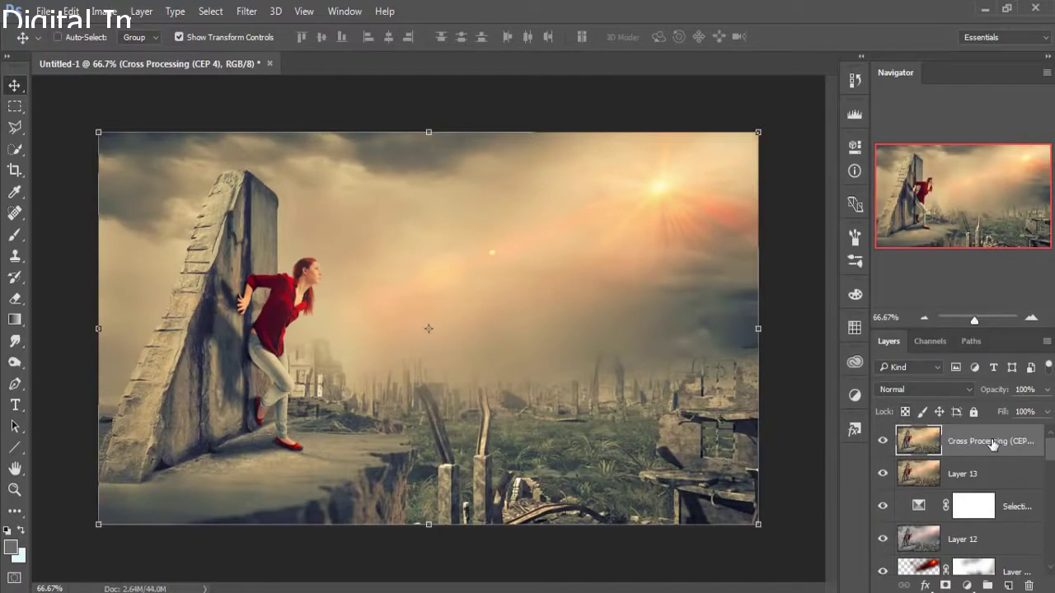
Step: Add new Layer 14 filled with 50% gray, blended in Soft Light, then stamp Layer 15
left_click(993, 443)
left_click(1008, 586)
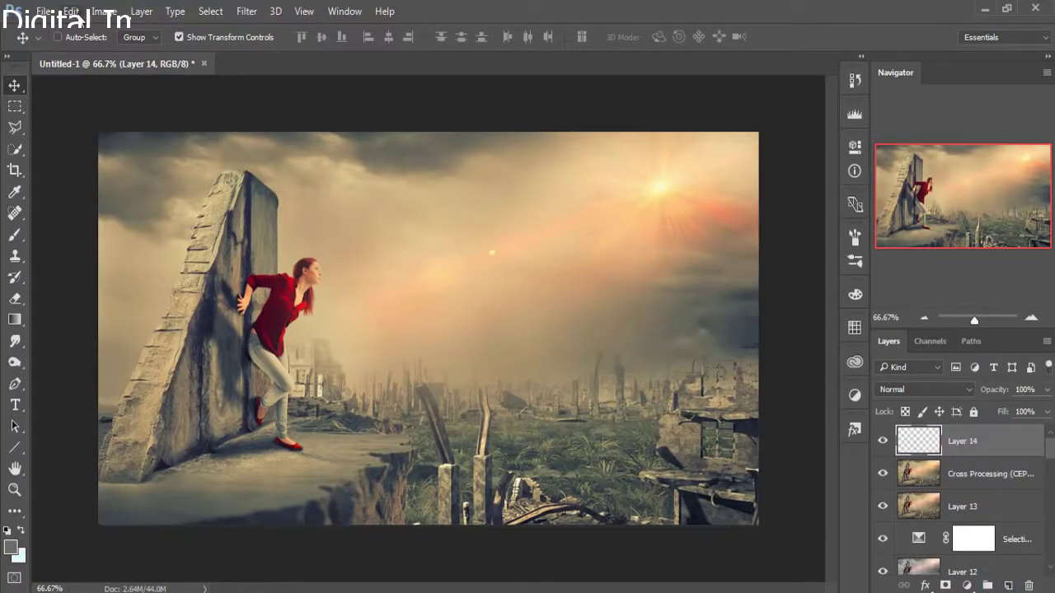
left_click(71, 11)
left_click(103, 223)
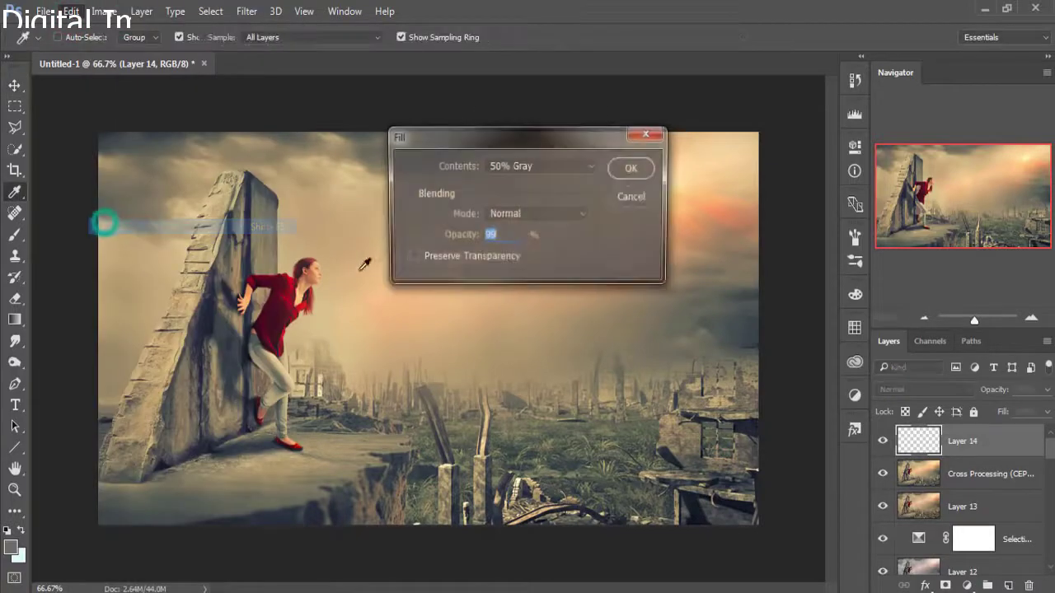
left_click(630, 168)
key("v")
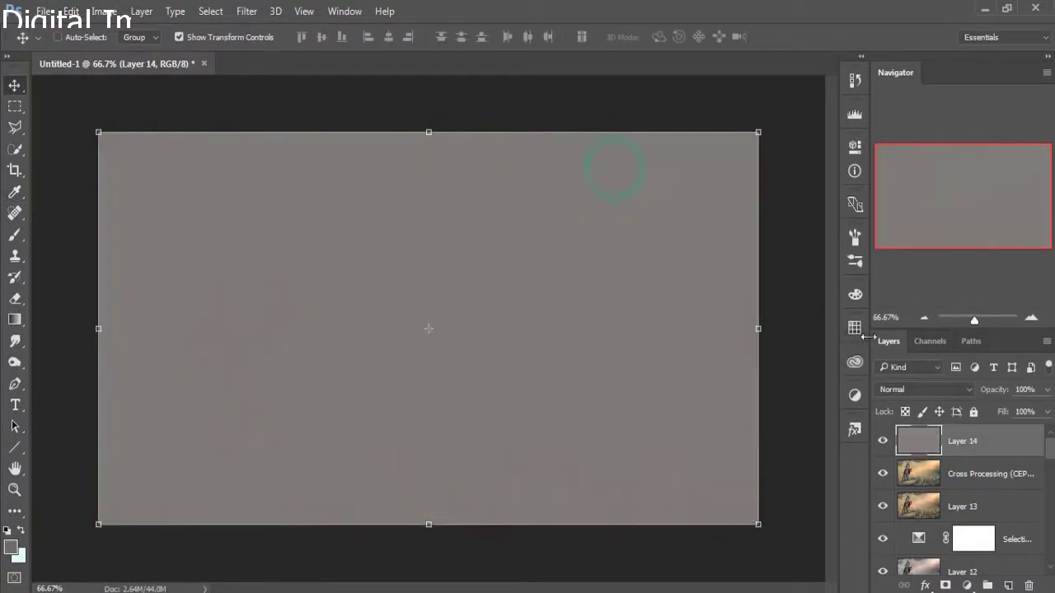
left_click(923, 389)
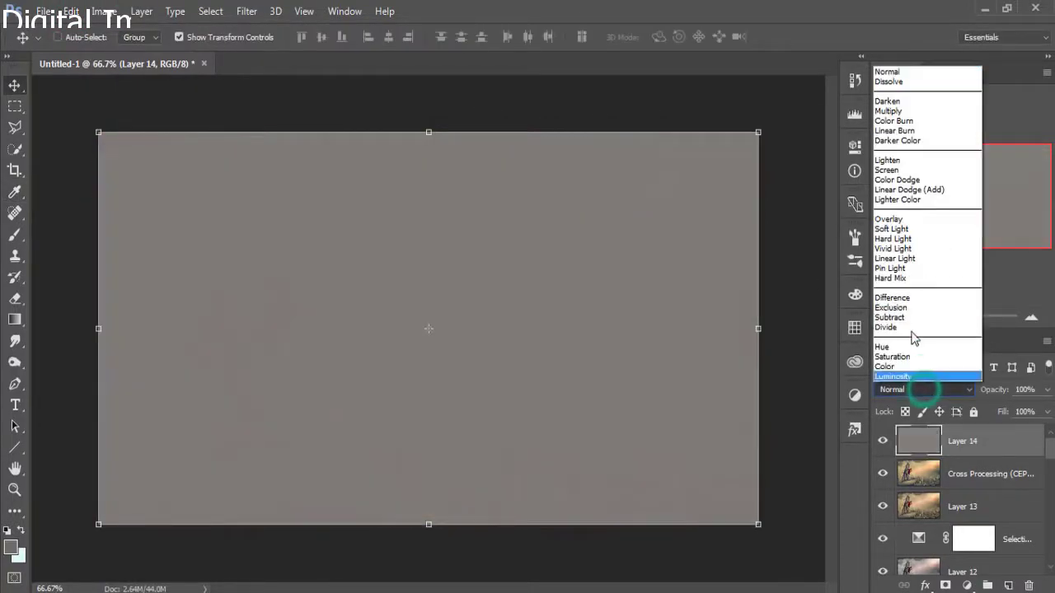
left_click(907, 222)
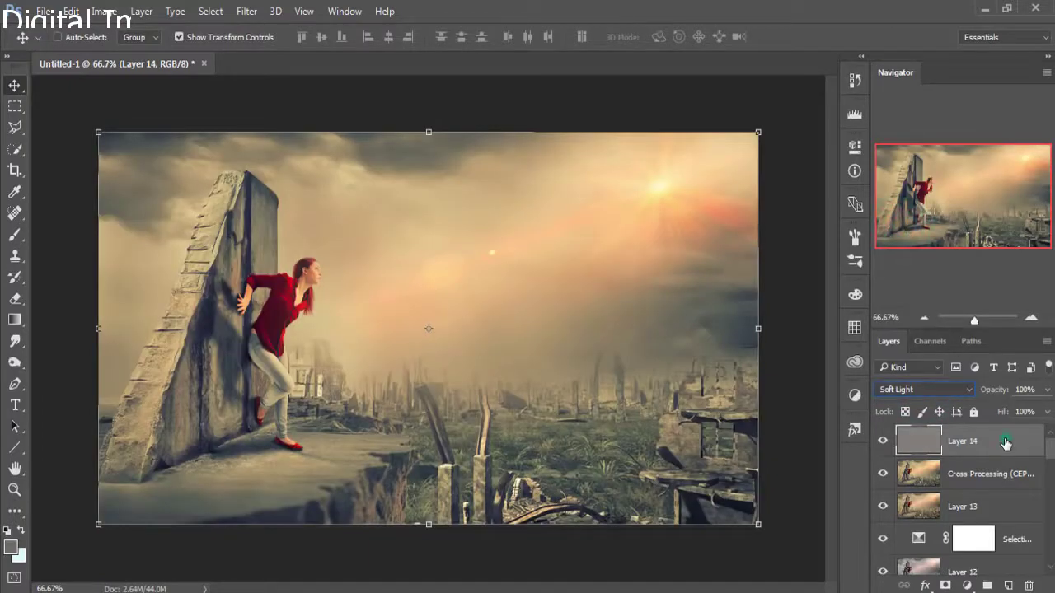
left_click(1007, 441)
Step: Add a Yellow Photo Filter at 25% density and stamp visible layers into Layer 16
left_click(963, 583)
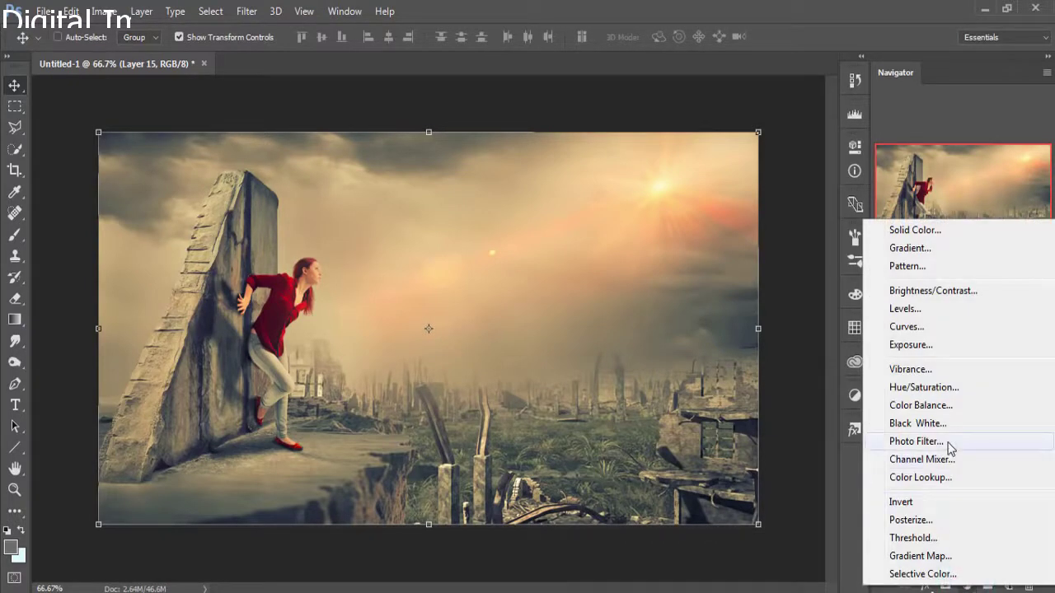
left_click(917, 441)
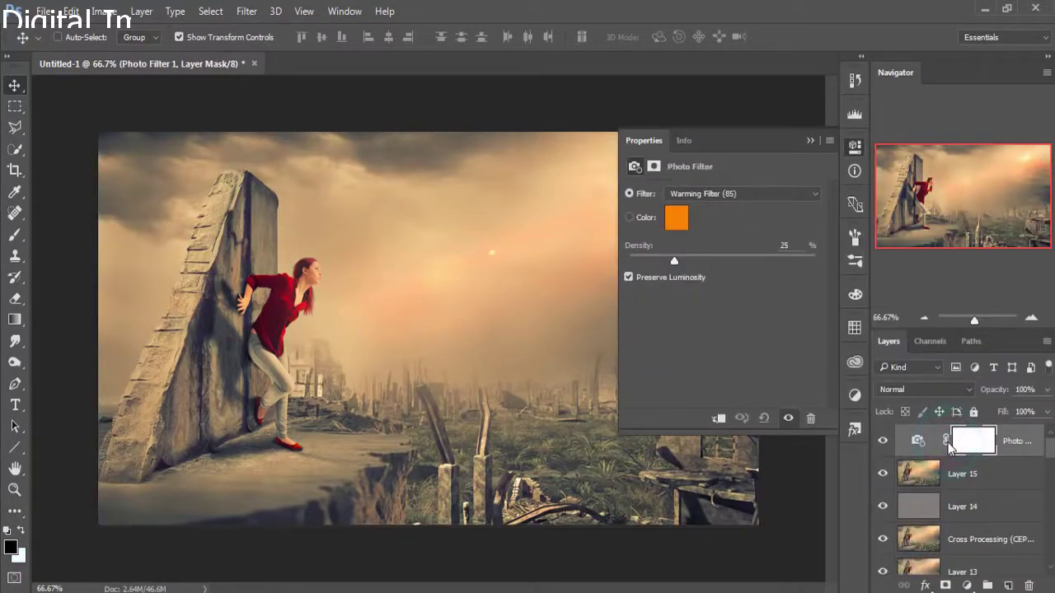
left_click(779, 197)
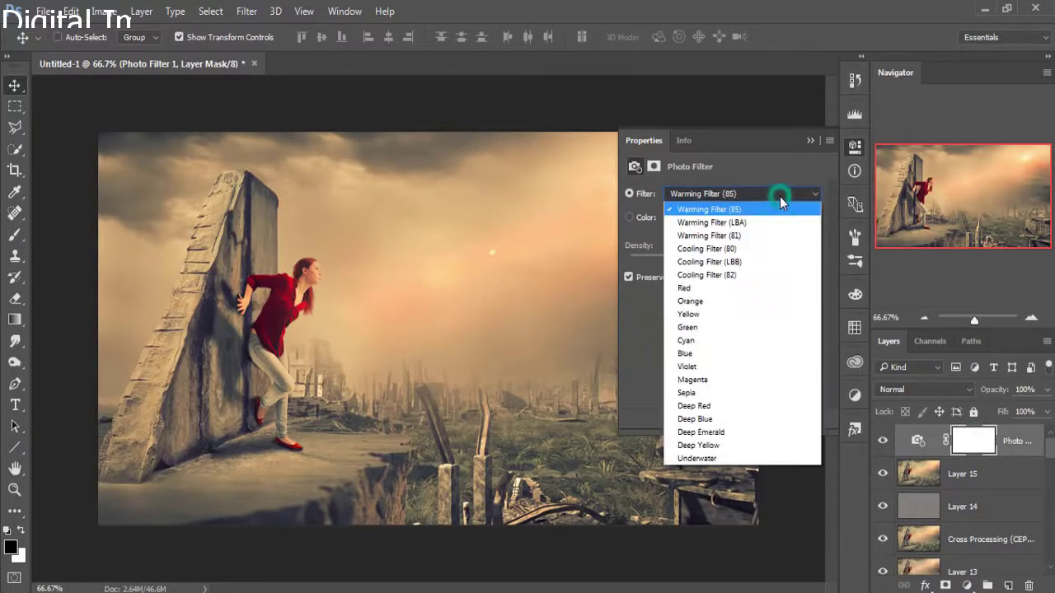
left_click(705, 315)
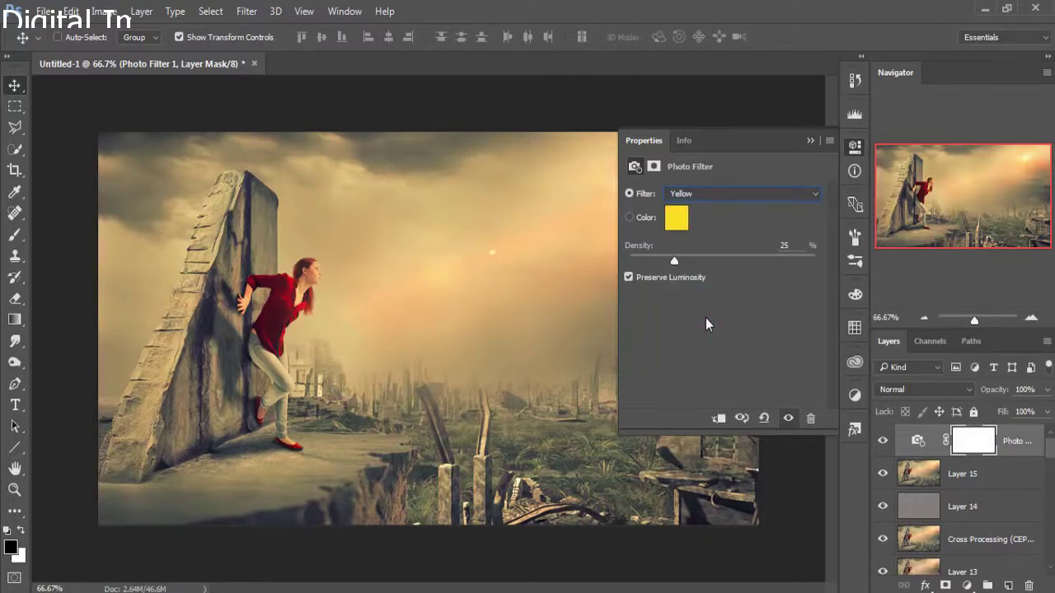
left_click(809, 142)
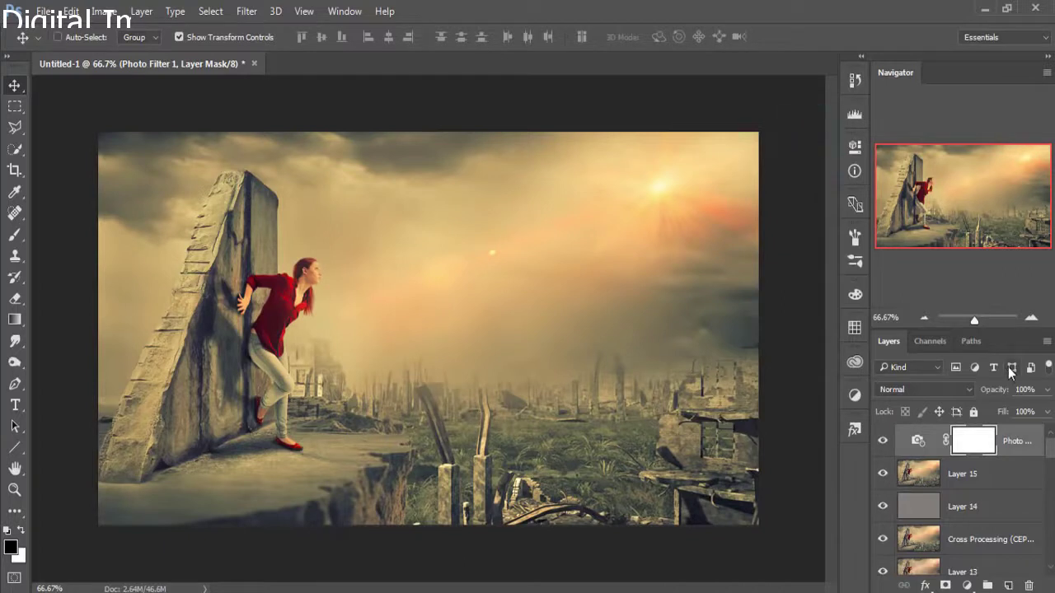
left_click(1018, 445)
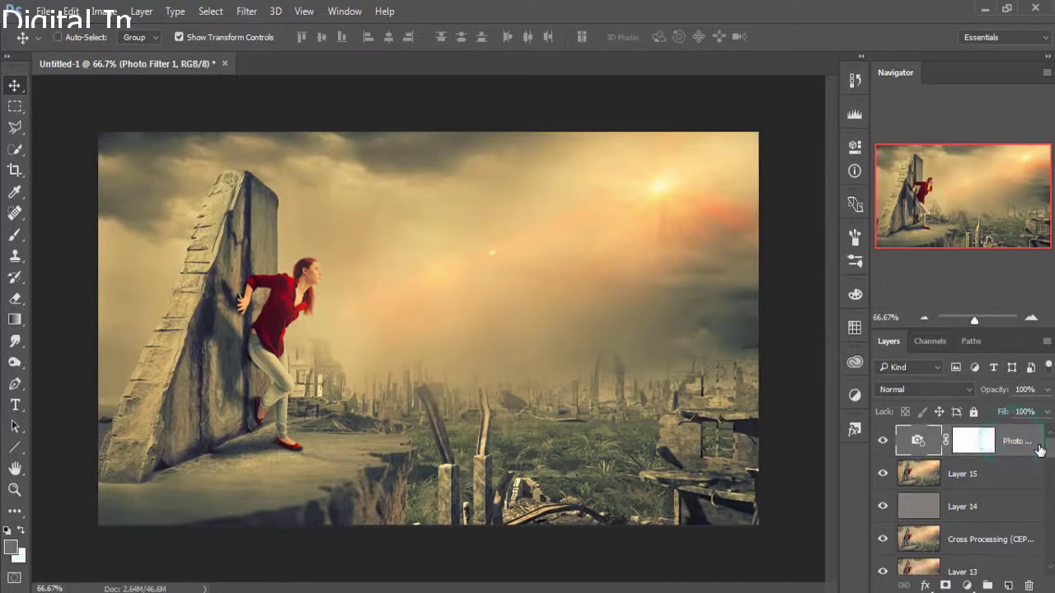
key("ctrl+alt+shift+e")
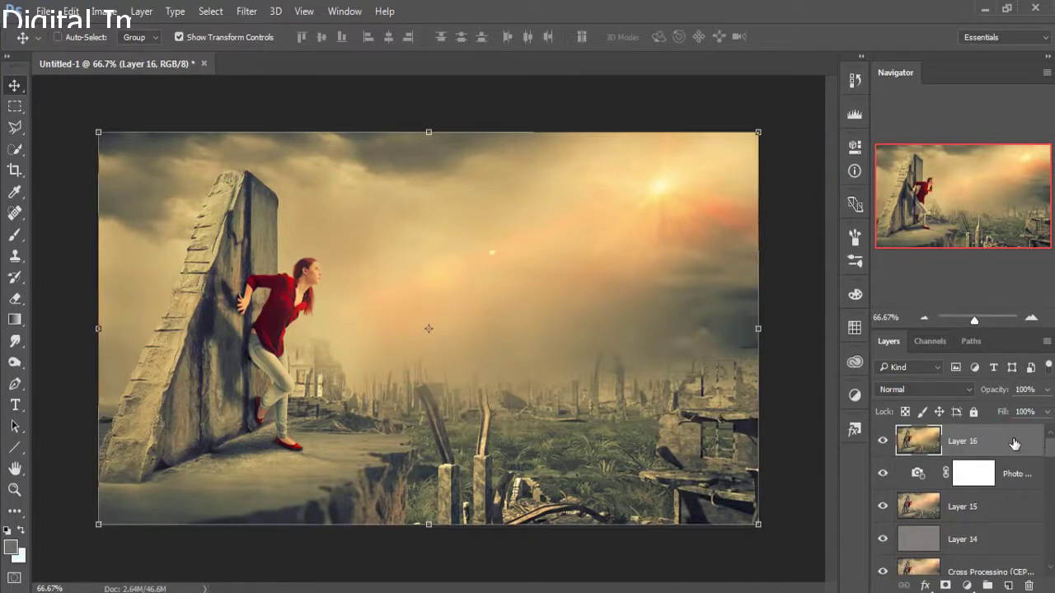
Step: Add a Gradient Map adjustment layer blended in Soft Light
left_click(967, 585)
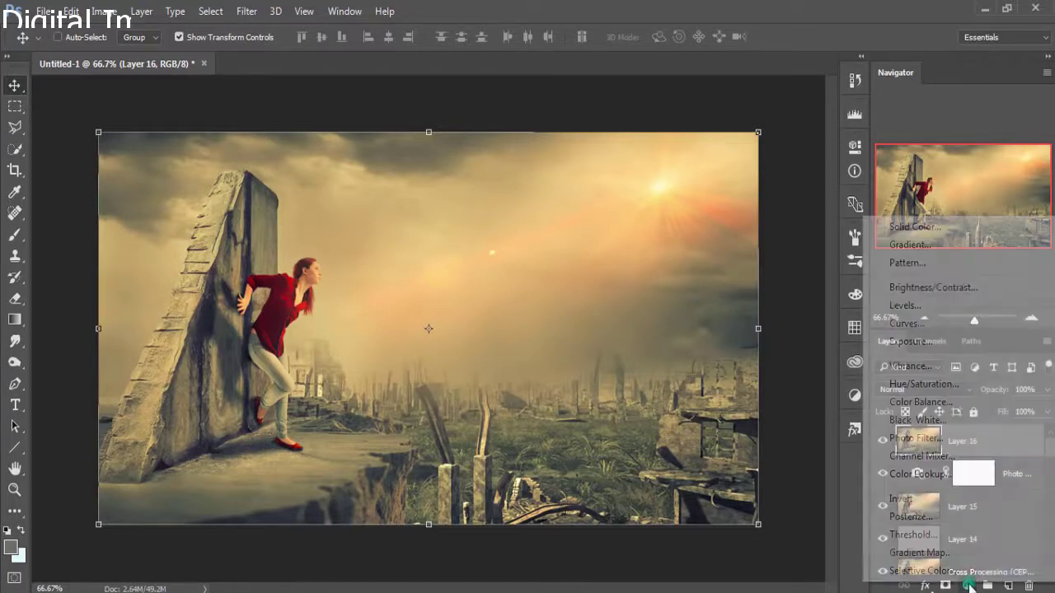
left_click(917, 553)
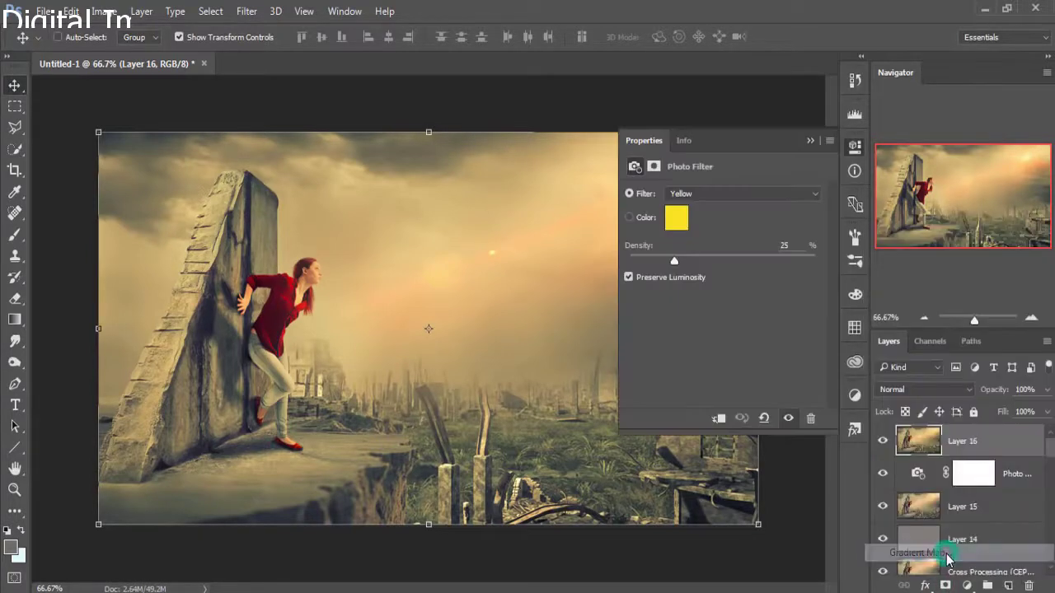
left_click(948, 387)
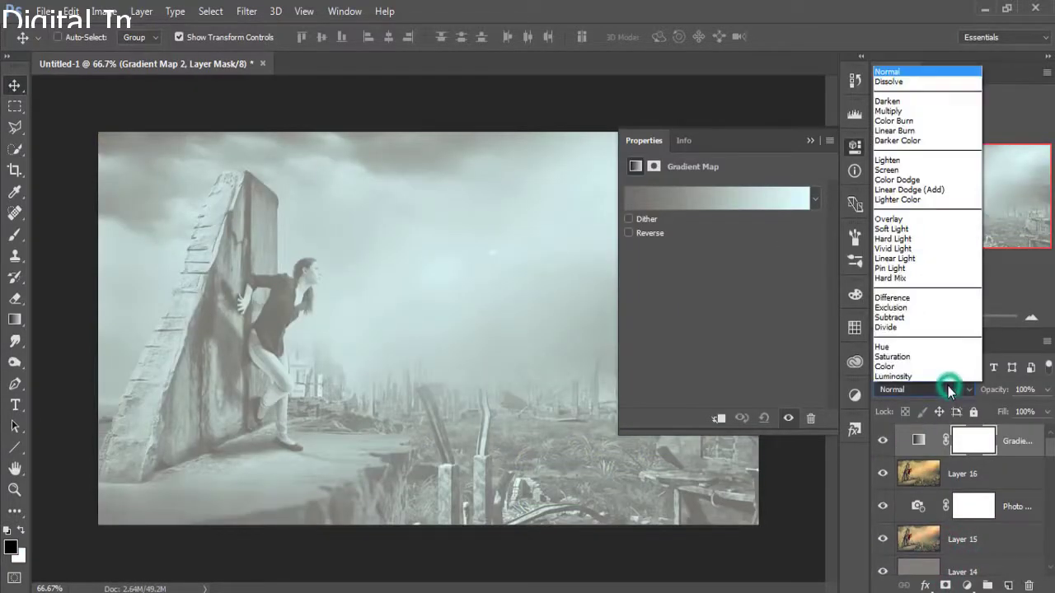
left_click(907, 235)
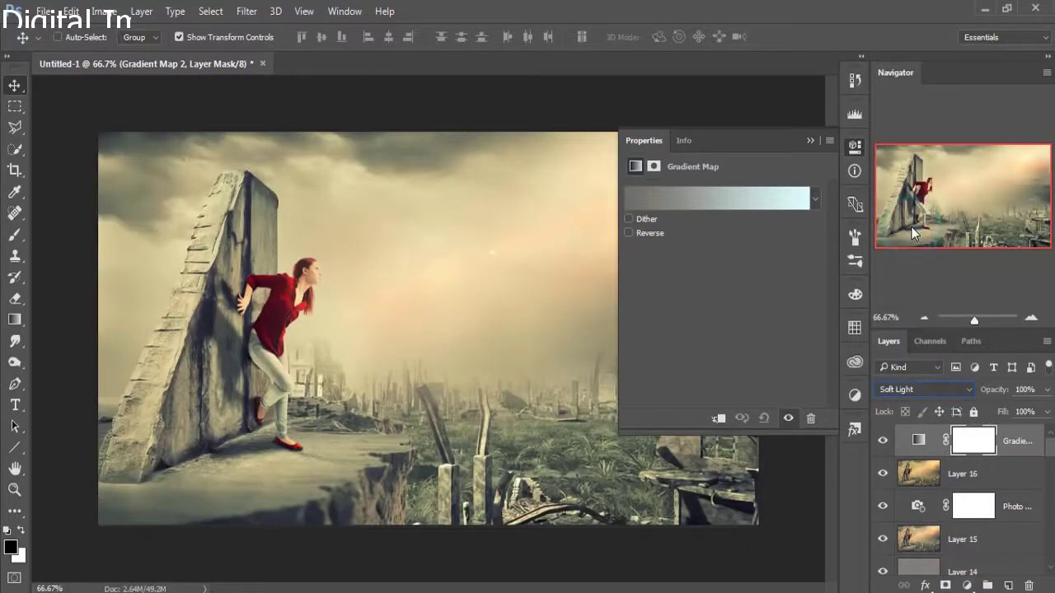
Step: Set the gradient's dark end stop to mid grey 7f7f7f
left_click(713, 199)
left_click(527, 487)
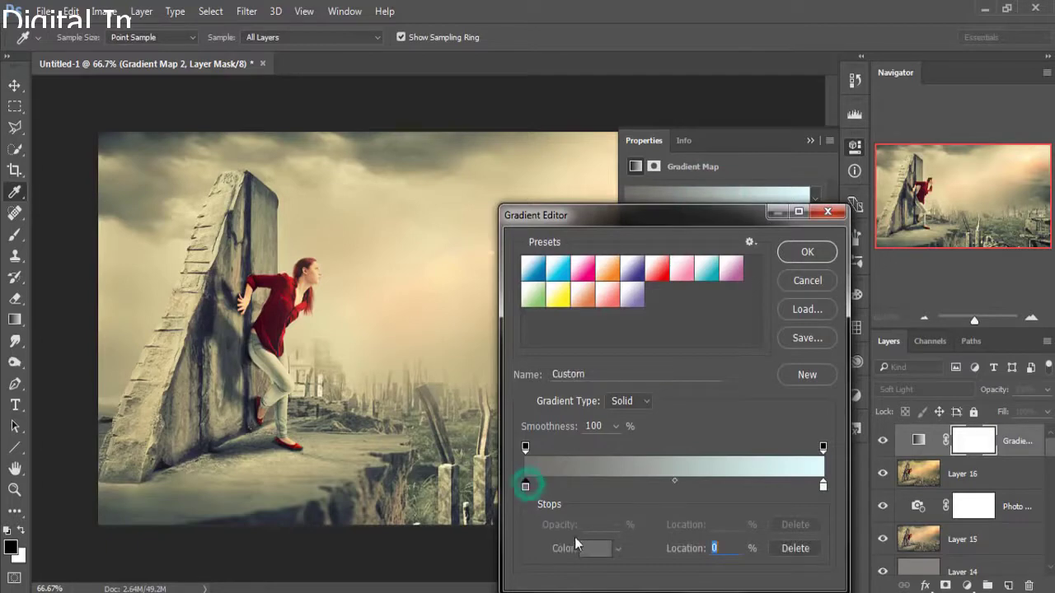
left_click(595, 548)
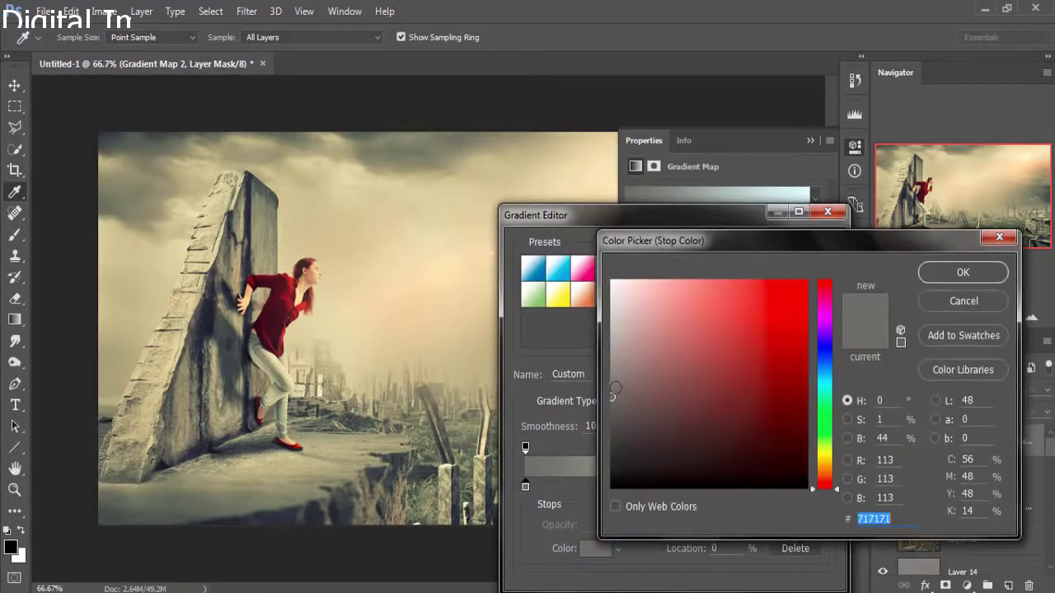
left_click_drag(612, 394, 612, 389)
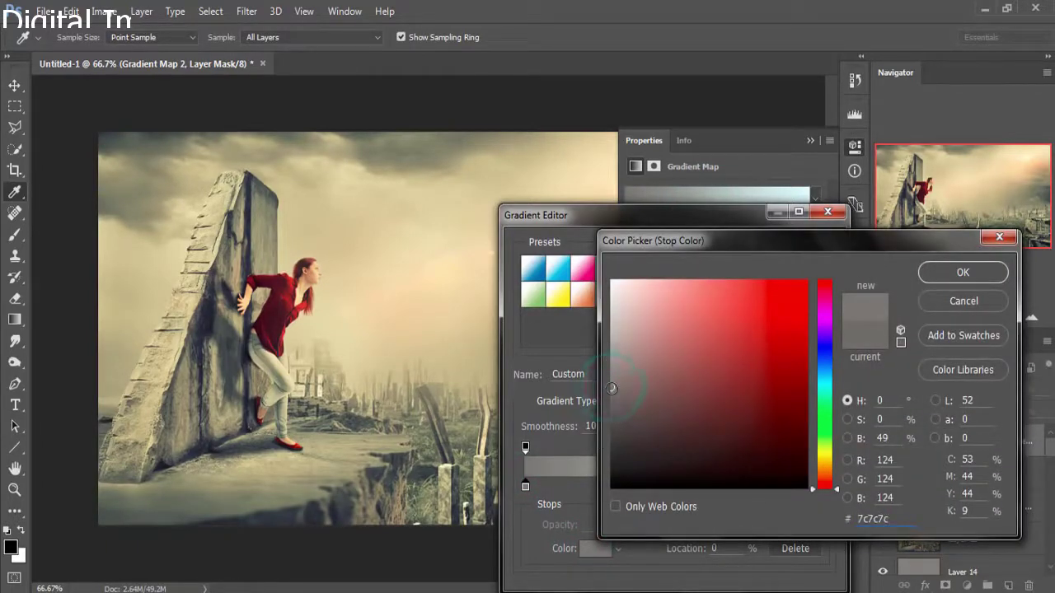
left_click(936, 275)
left_click(822, 487)
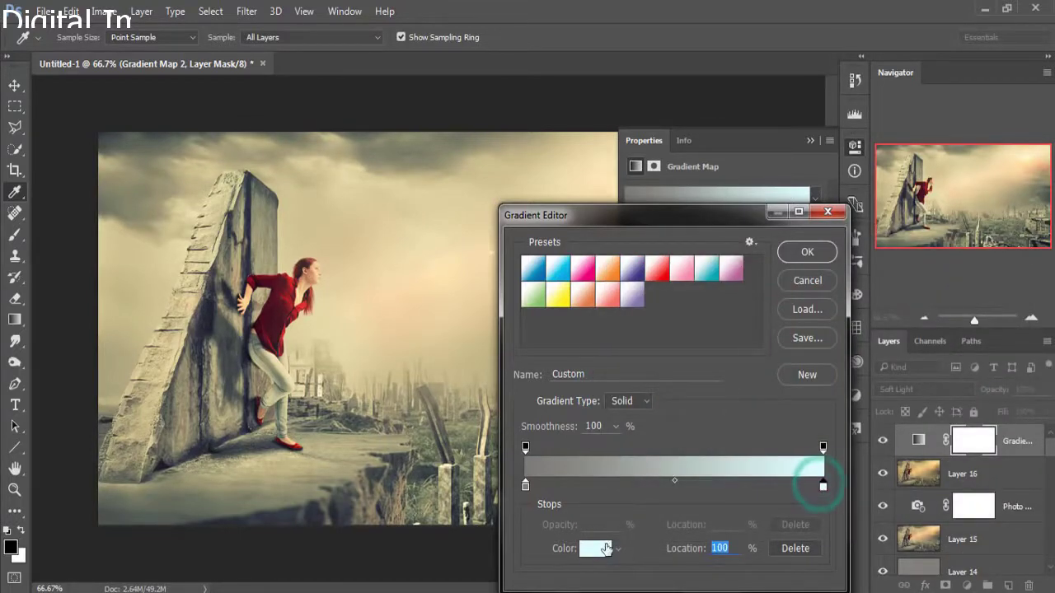
Step: Pick a dark reddish brown for the gradient's light end stop
left_click(595, 547)
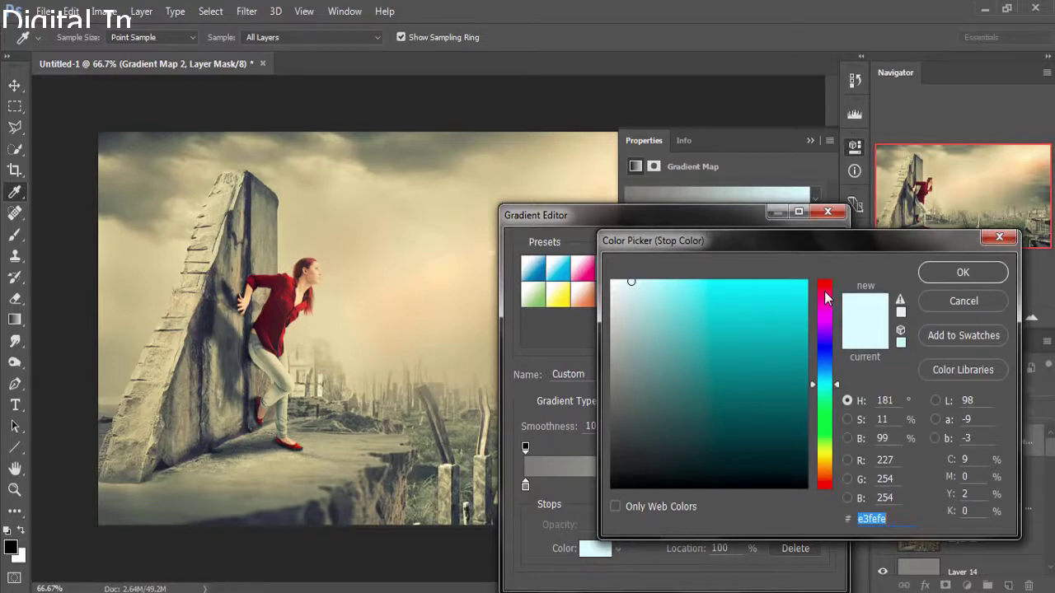
left_click(828, 480)
left_click_drag(742, 440, 741, 441)
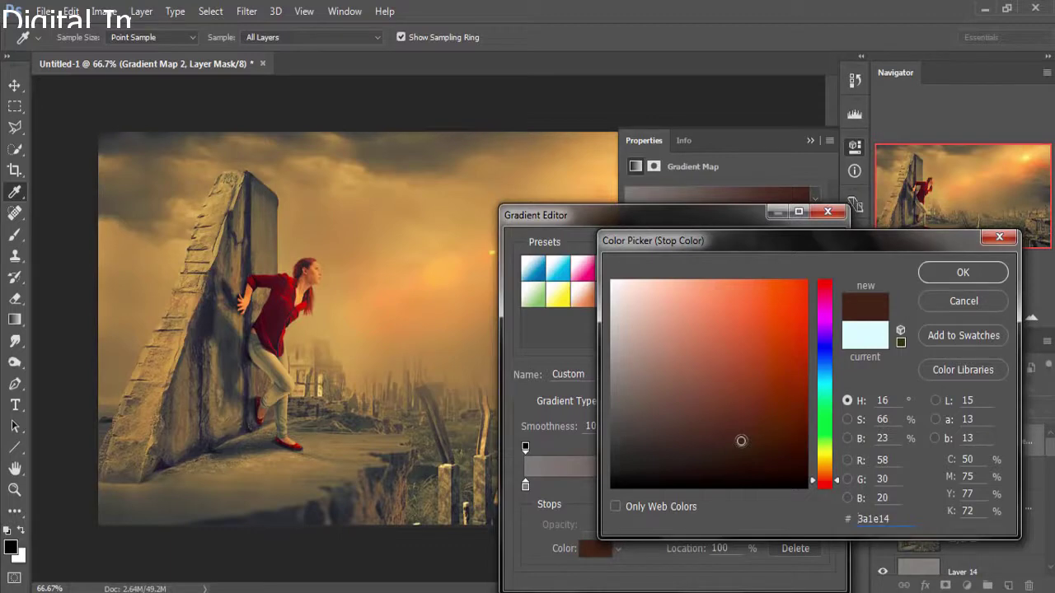
left_click(735, 426)
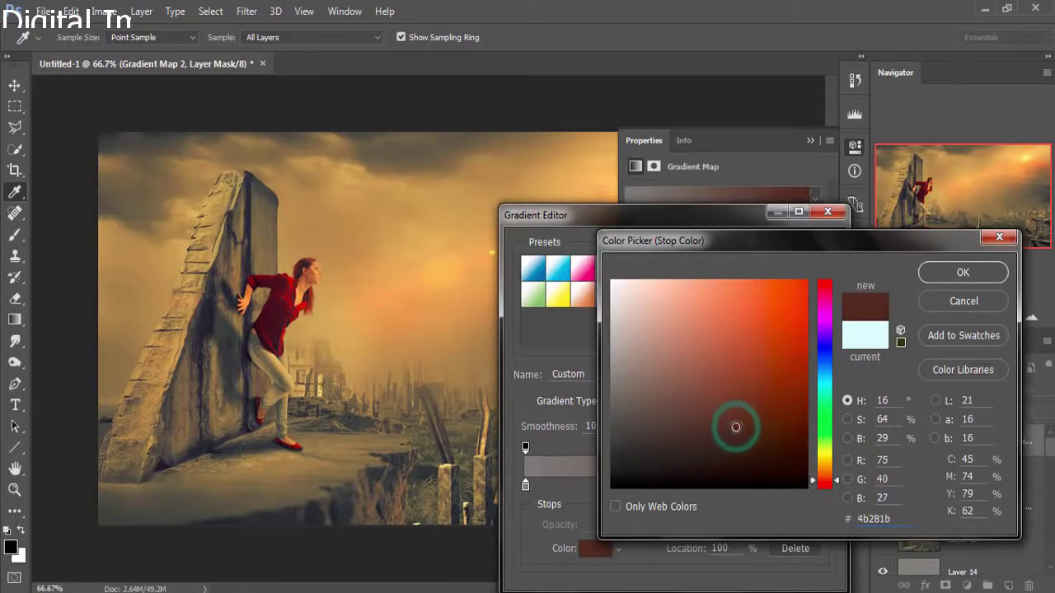
left_click(737, 412)
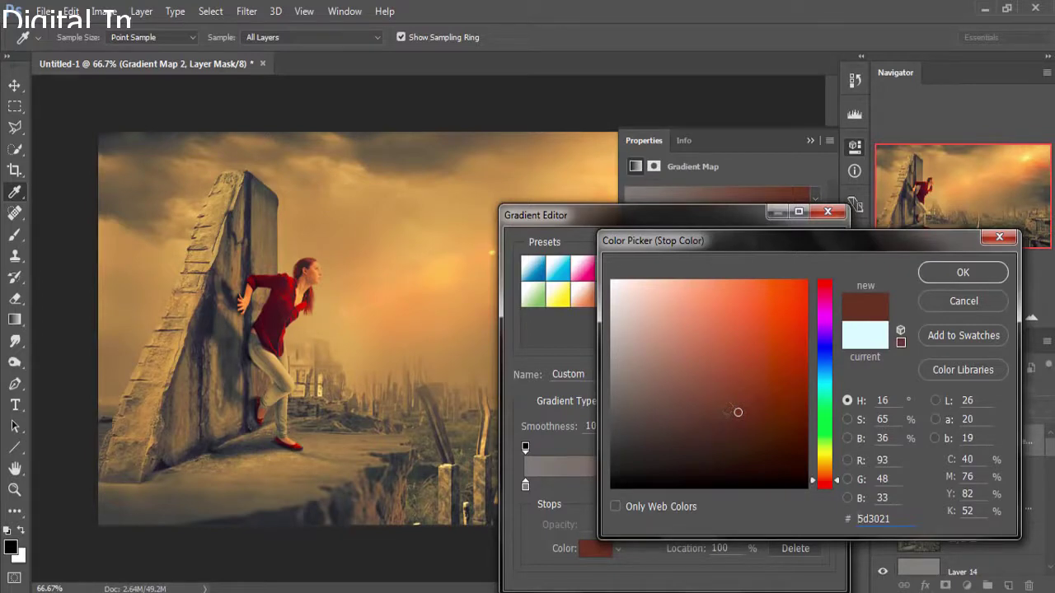
left_click(733, 409)
left_click(733, 408)
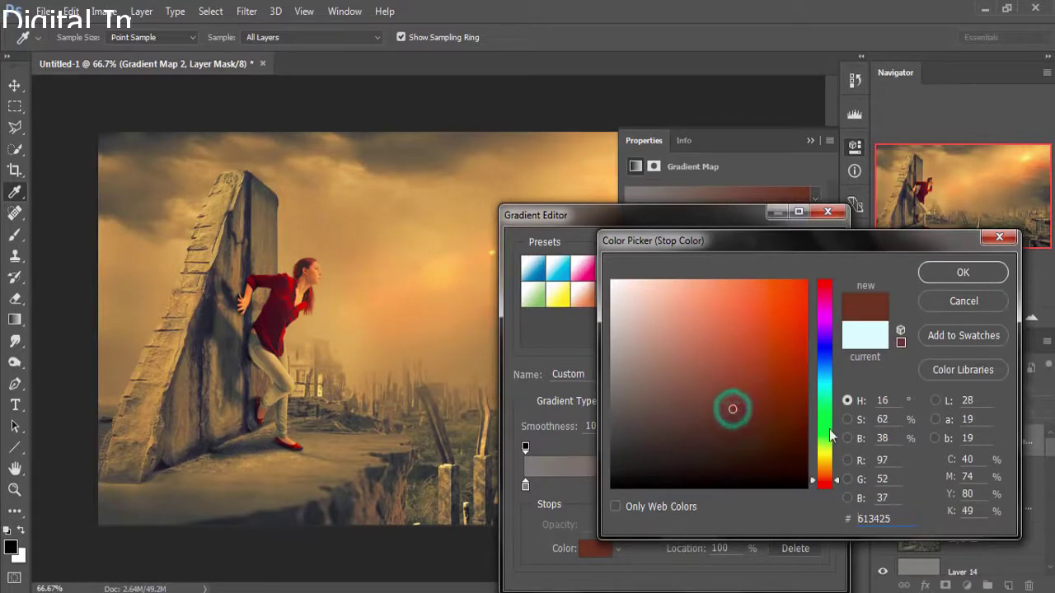
Step: Settle the light stop on golden brown 634b28, apply the gradient, and collapse Properties
left_click(826, 469)
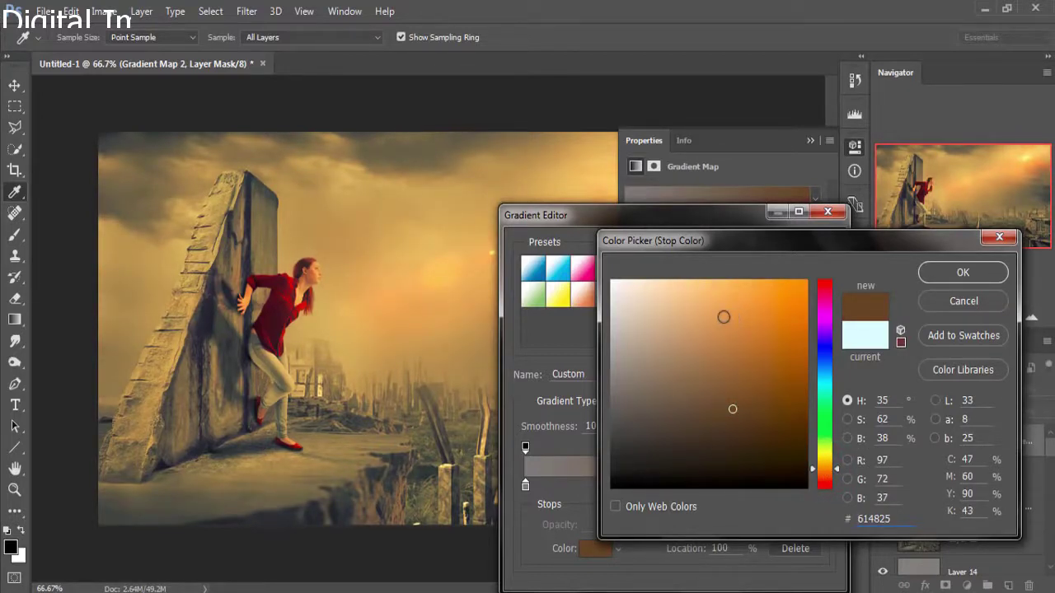
left_click_drag(697, 319, 711, 351)
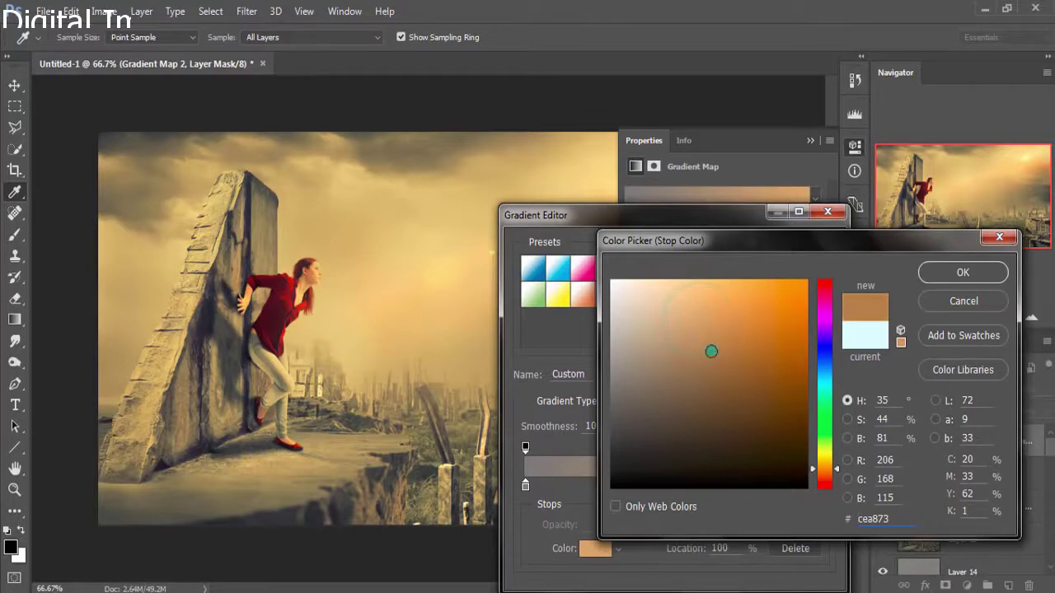
left_click(728, 407)
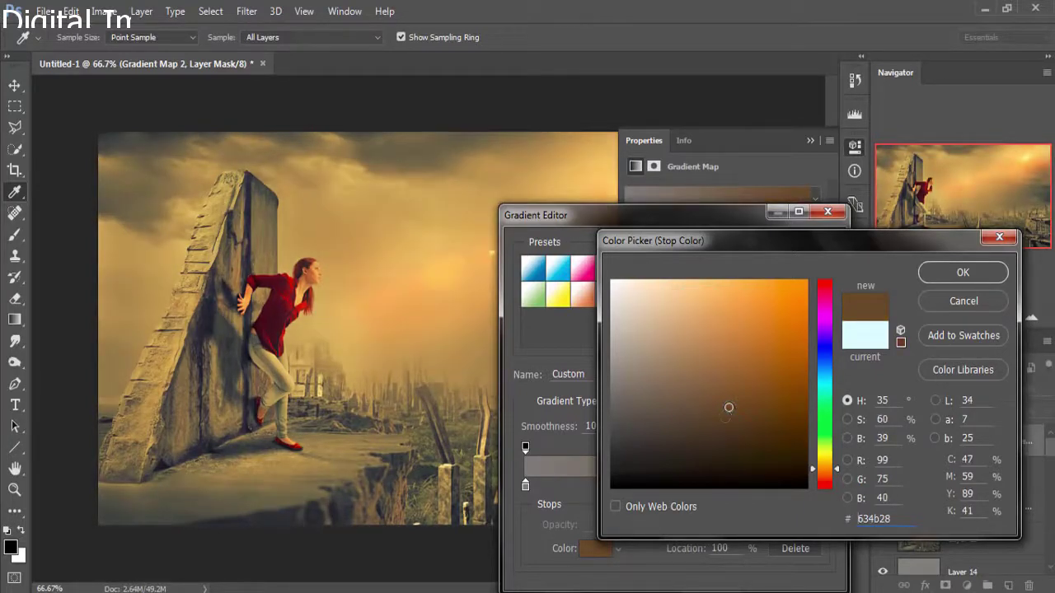
left_click(961, 272)
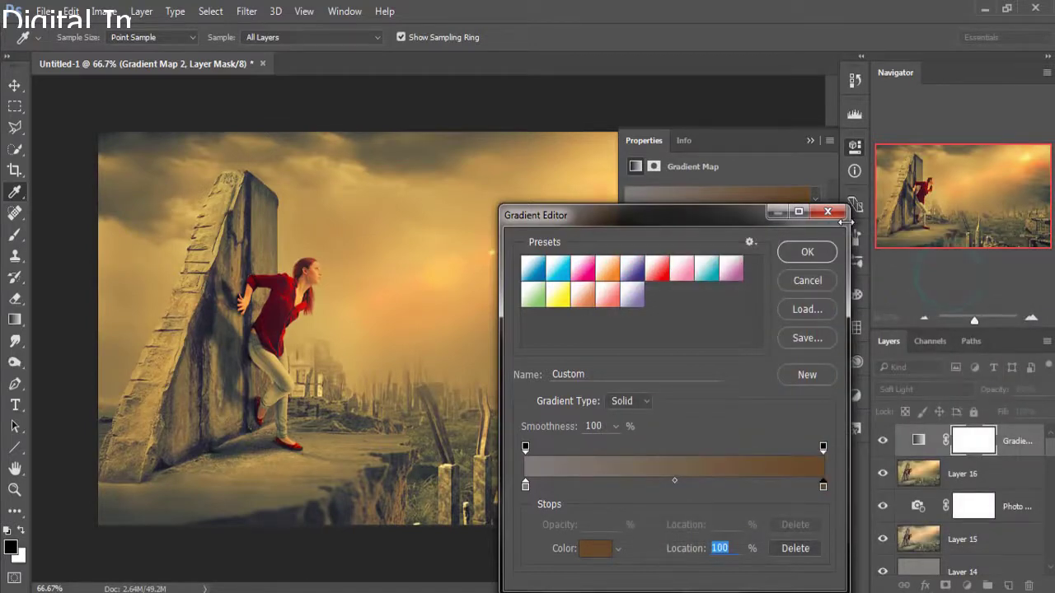
left_click(807, 252)
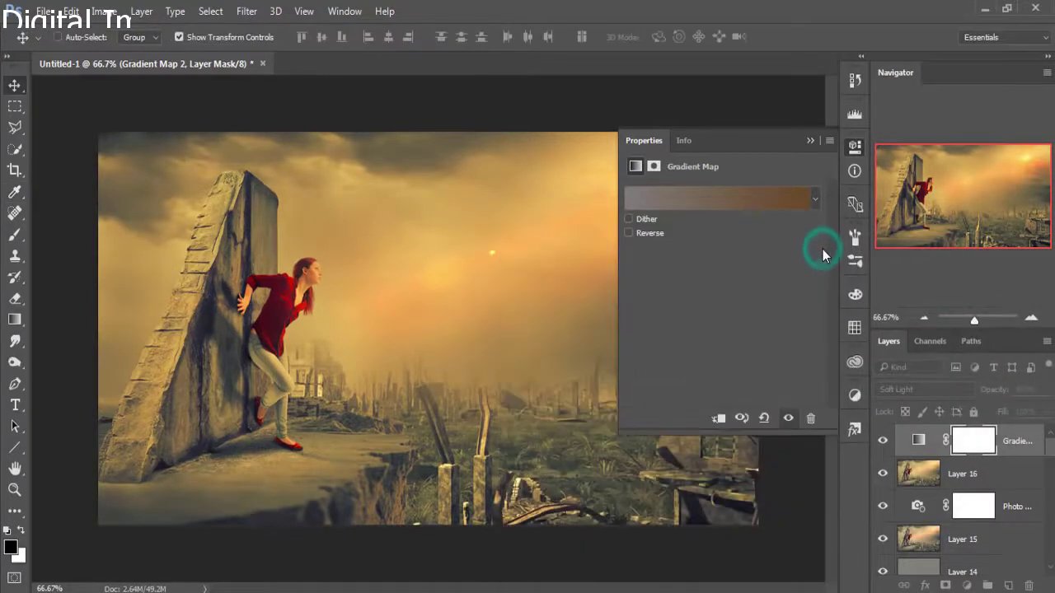
left_click(812, 141)
left_click(794, 217)
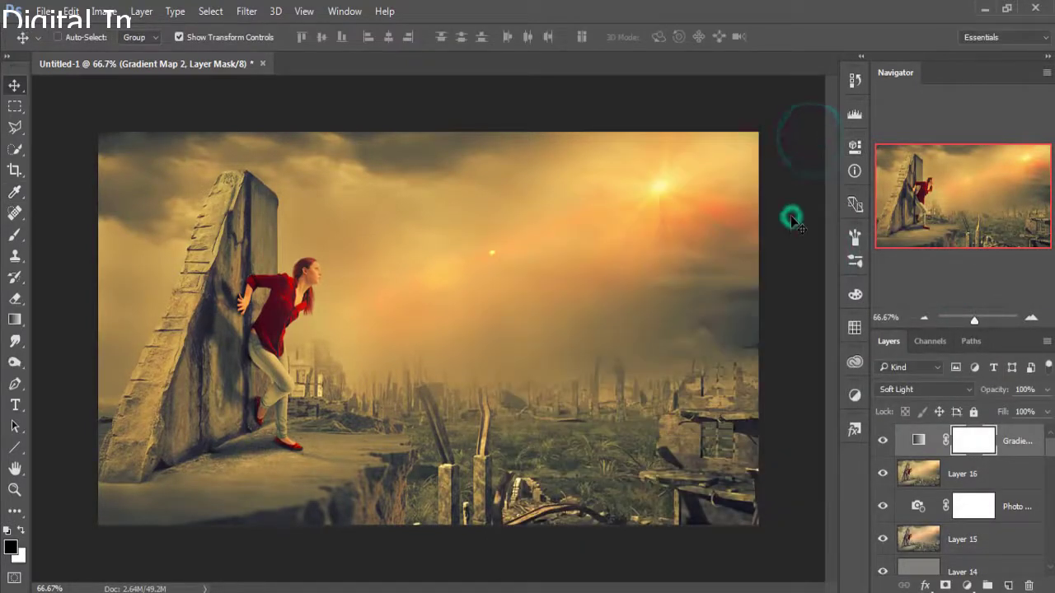